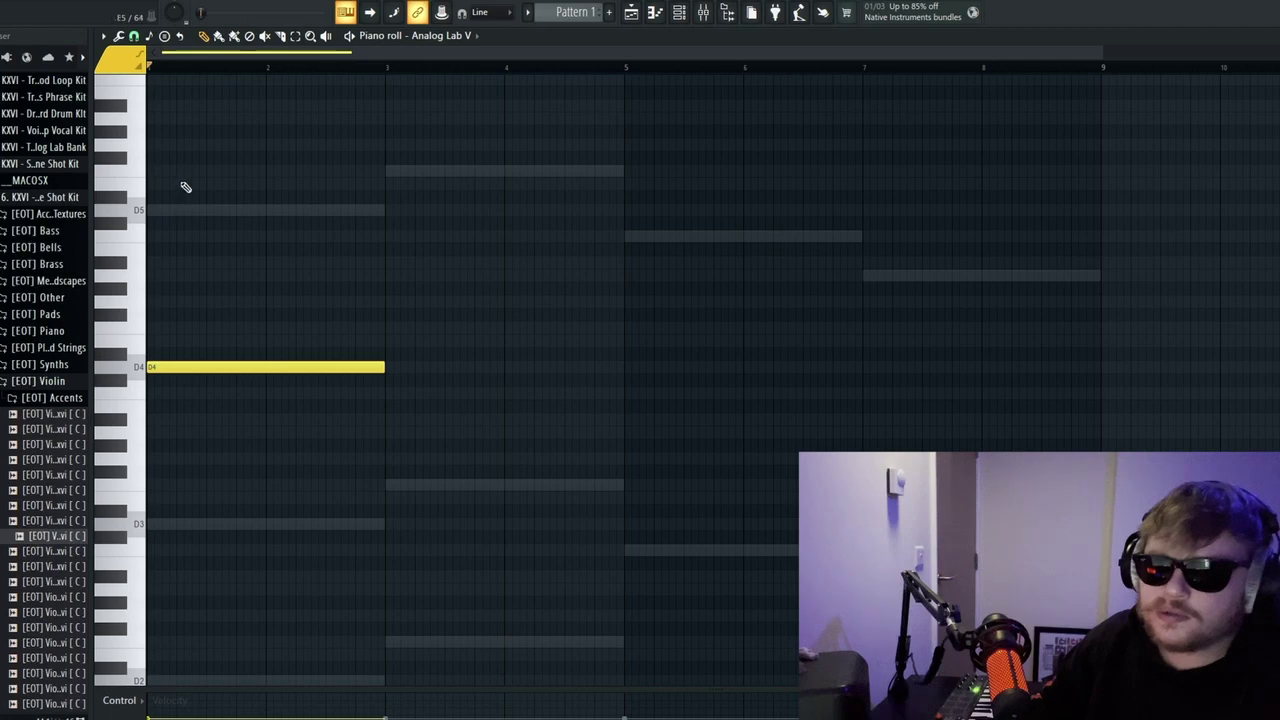
Step: Add an F5 note starting on beat 2 of bar 1 in the Analog Lab V part and audition it
click(182, 170)
scroll(238, 320, up, 3)
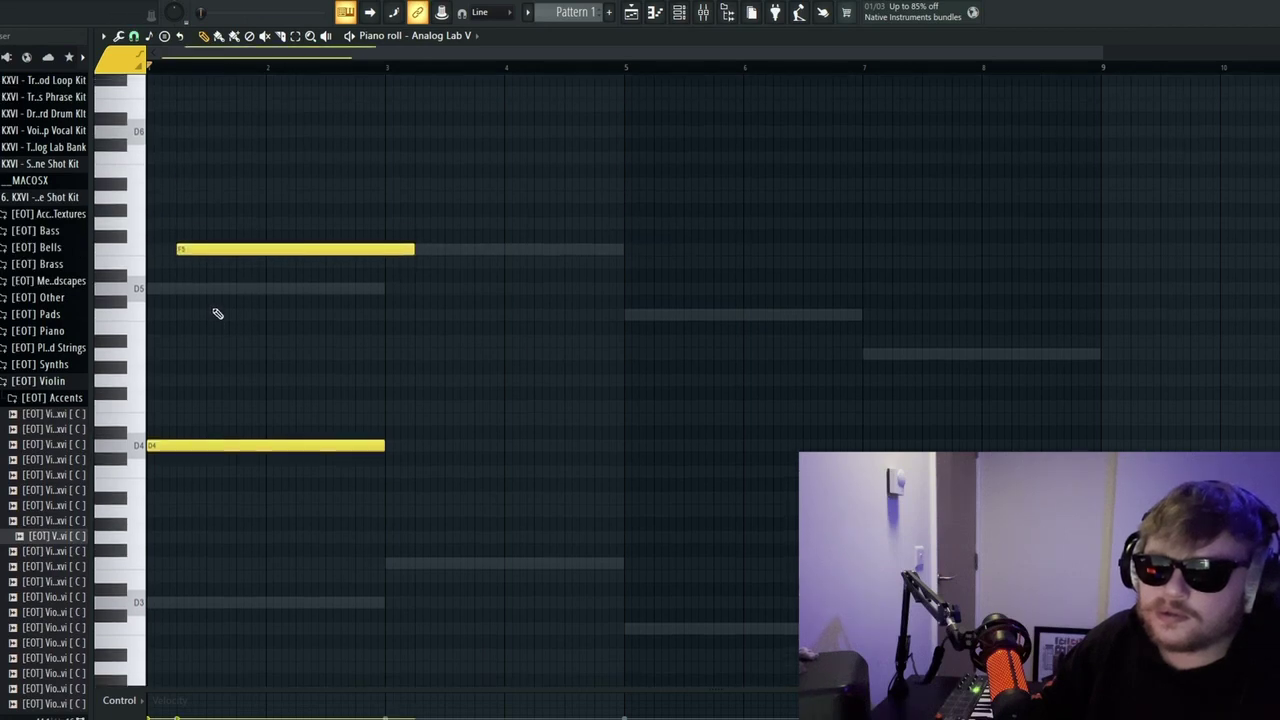
key(space)
key(space)
key(F5)
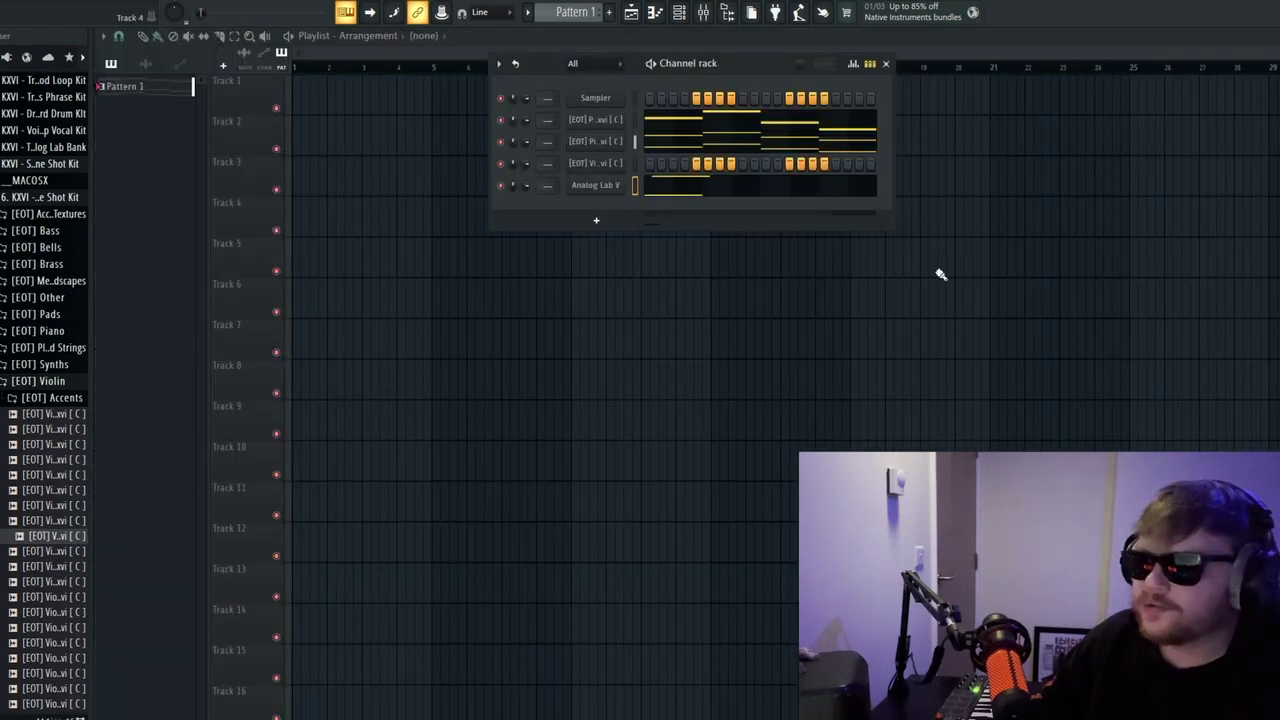
click(710, 186)
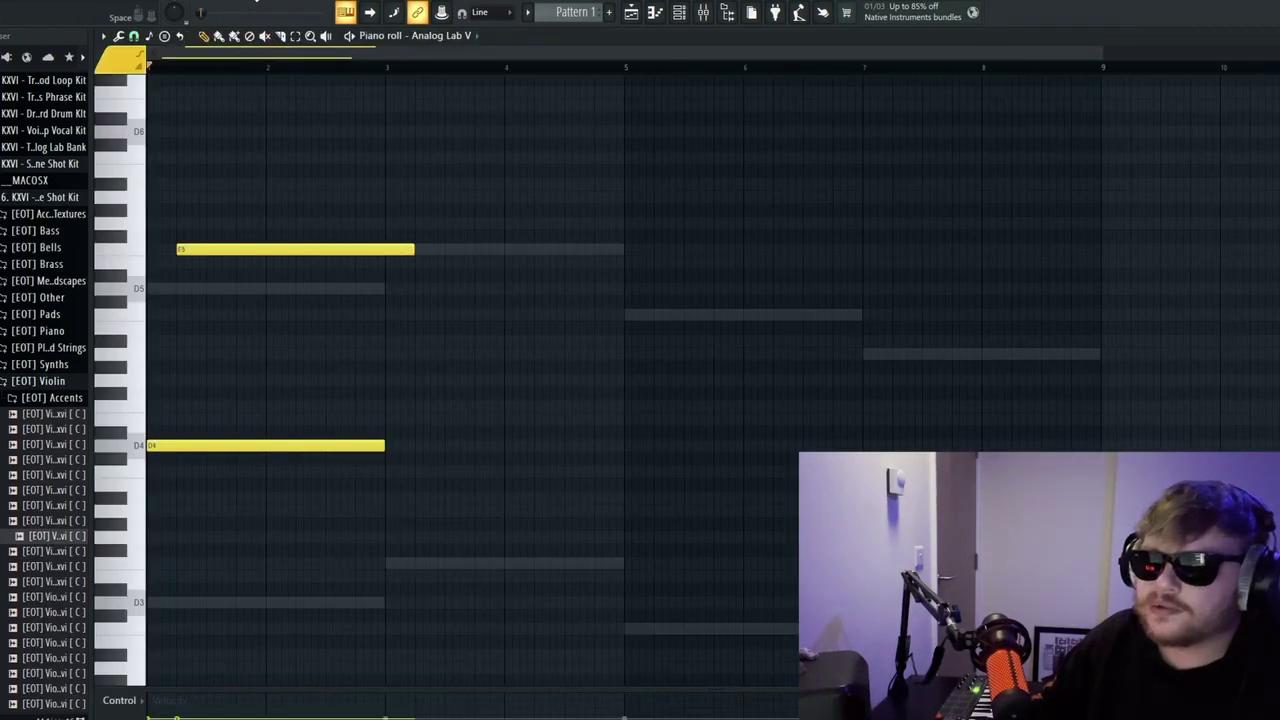
key(space)
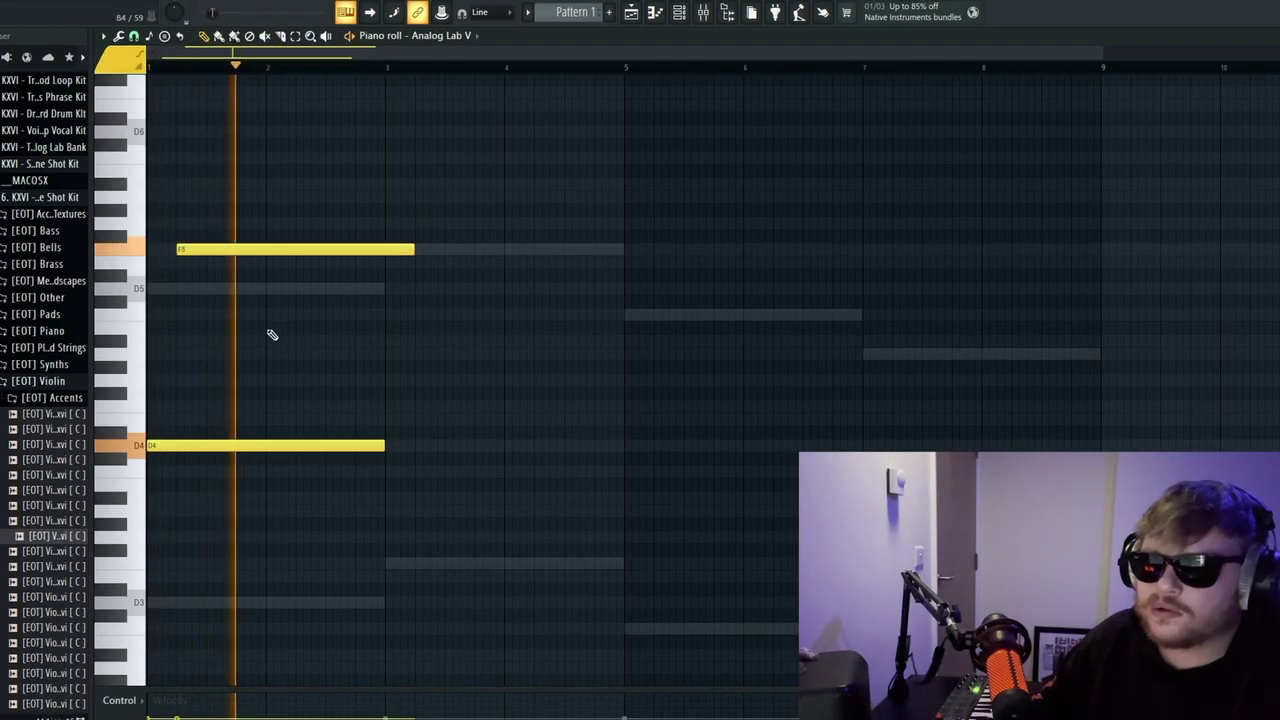
key(space)
Step: Add a third note on beat 3 of bar 1 and set its pitch to A4, auditioning the phrase
click(210, 292)
key(space)
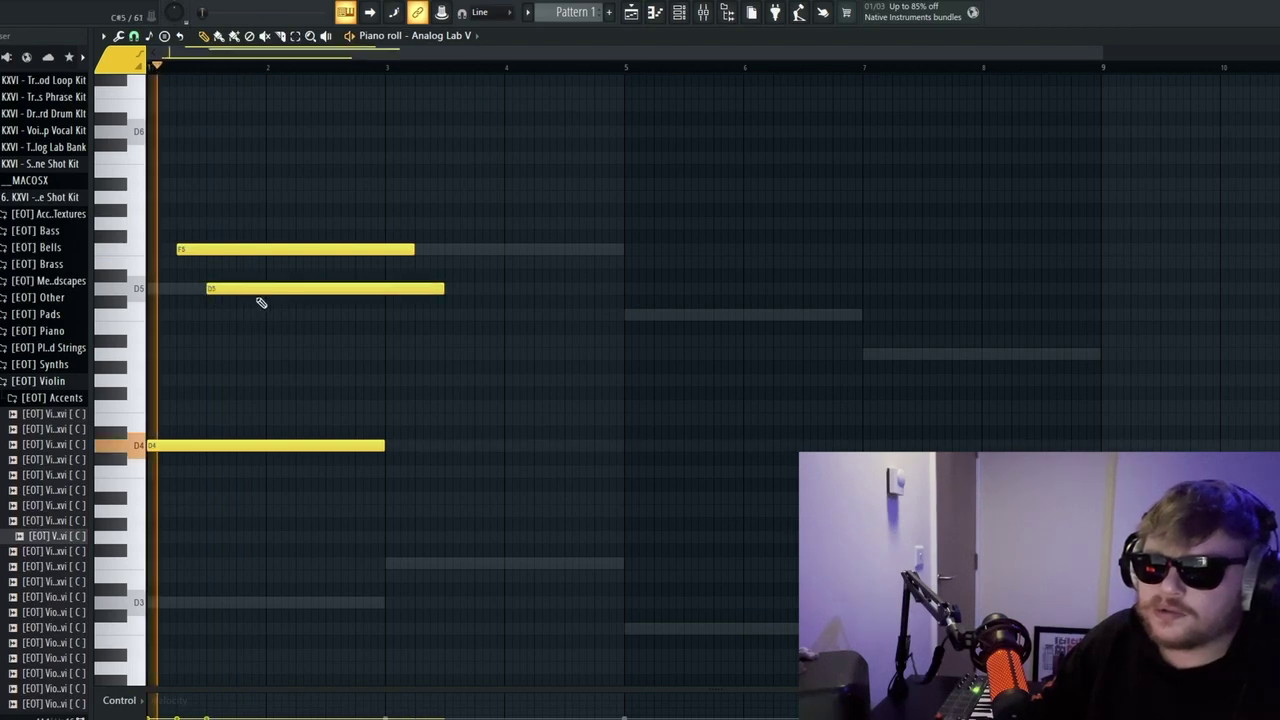
key(space)
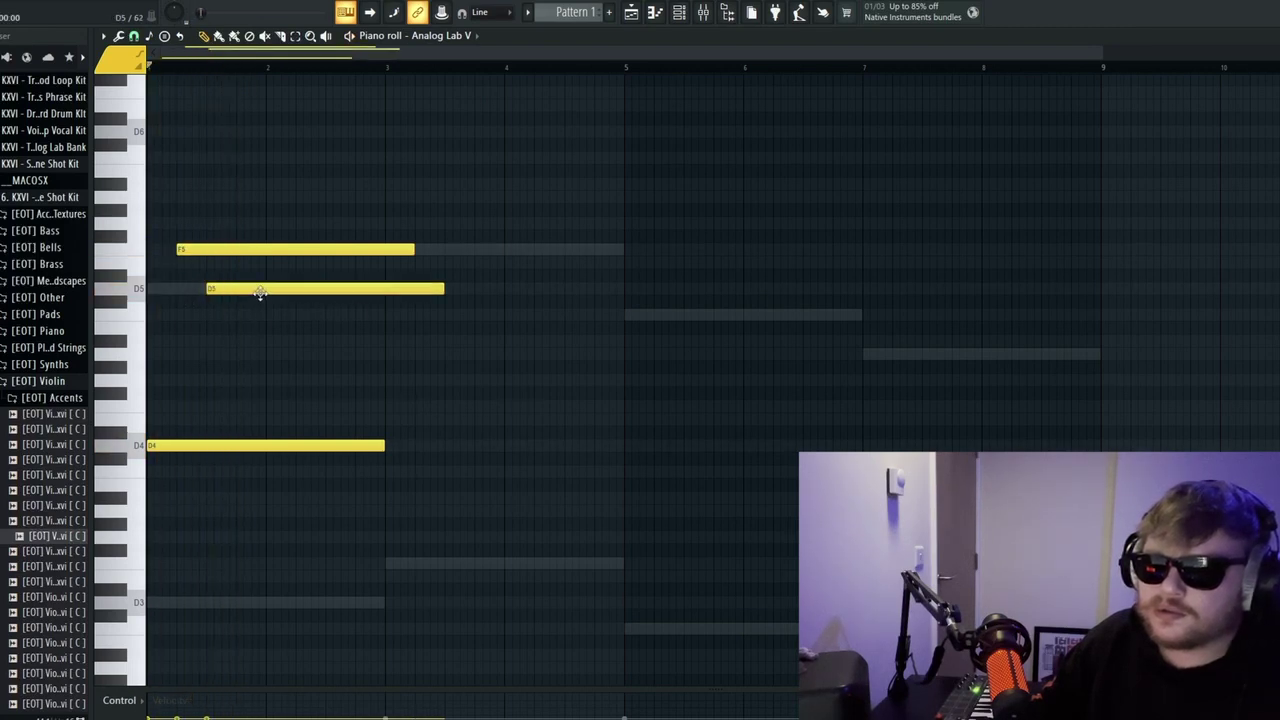
drag(259, 291, 260, 198)
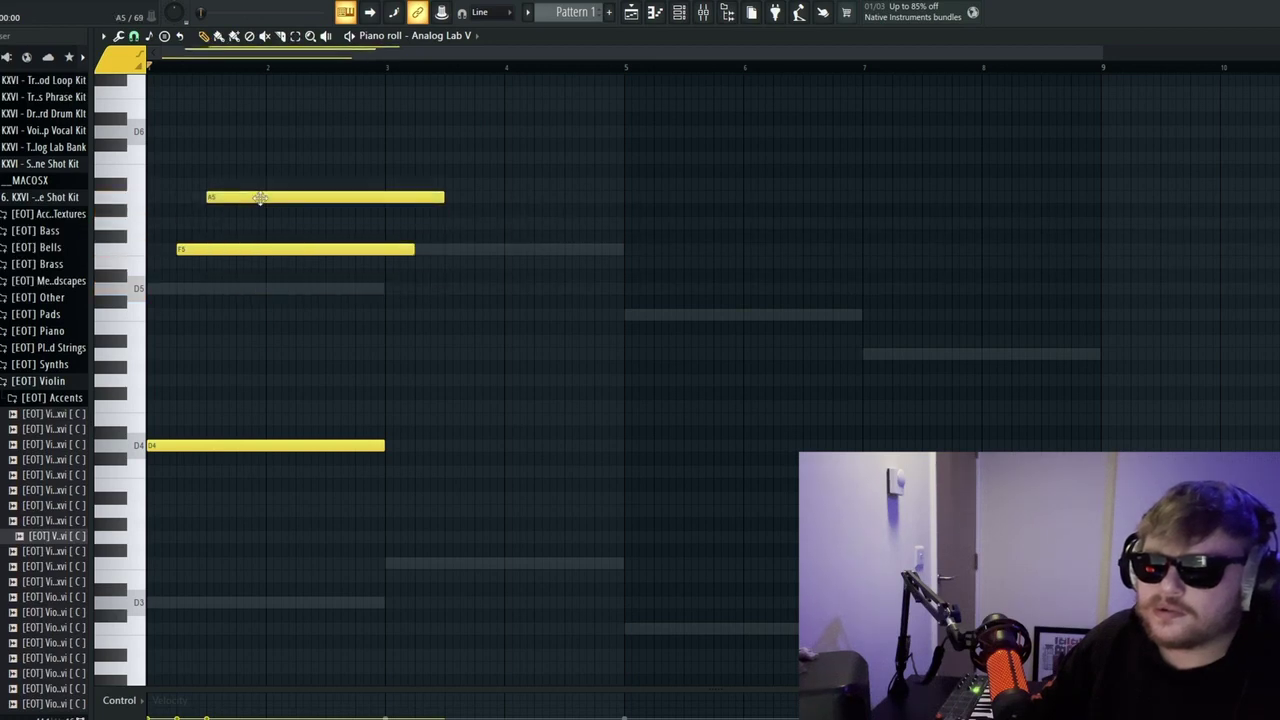
key(shift+Down)
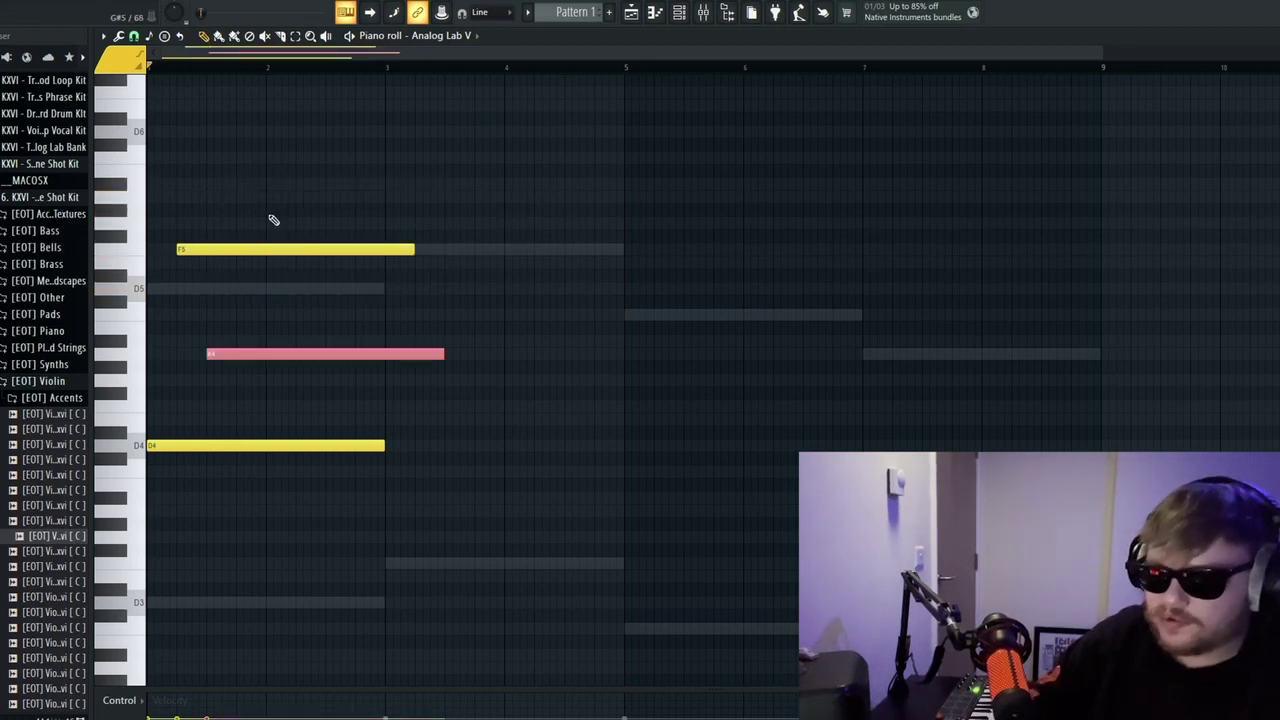
key(space)
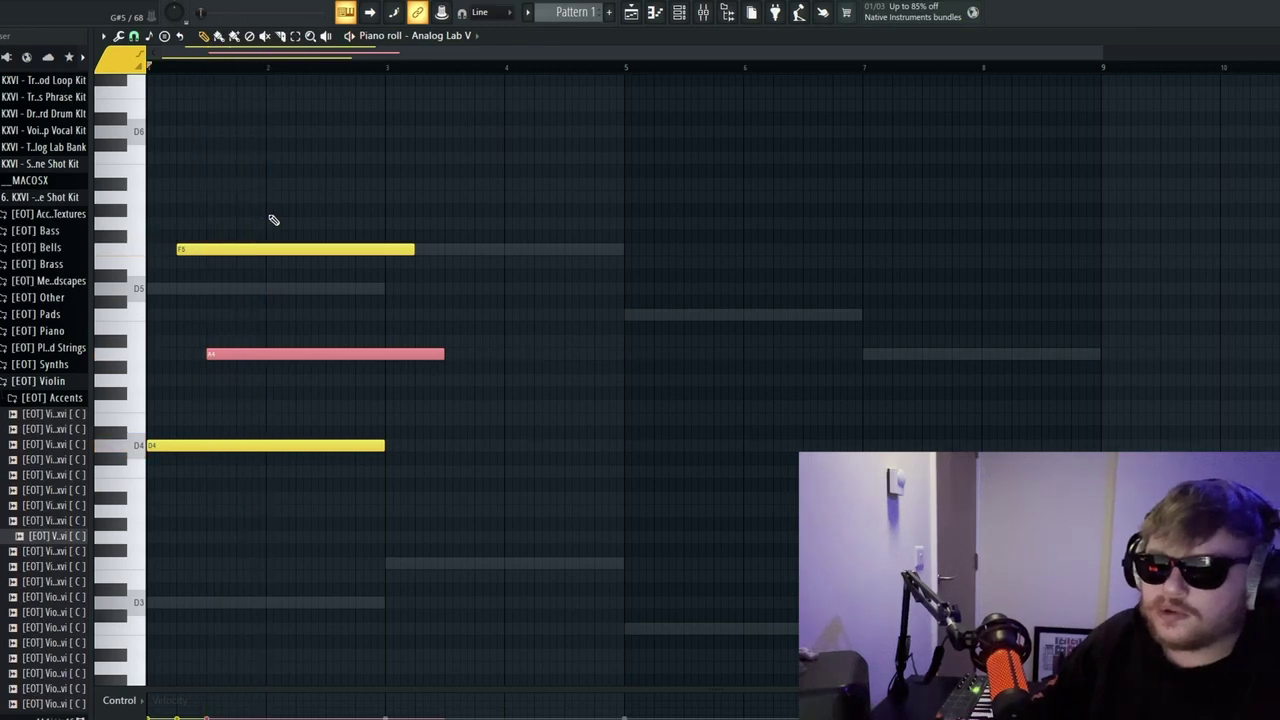
Step: Shorten the D4, F5 and A4 notes to two beats each and duplicate the pattern into bar 2
drag(388, 504, 291, 203)
drag(404, 250, 222, 287)
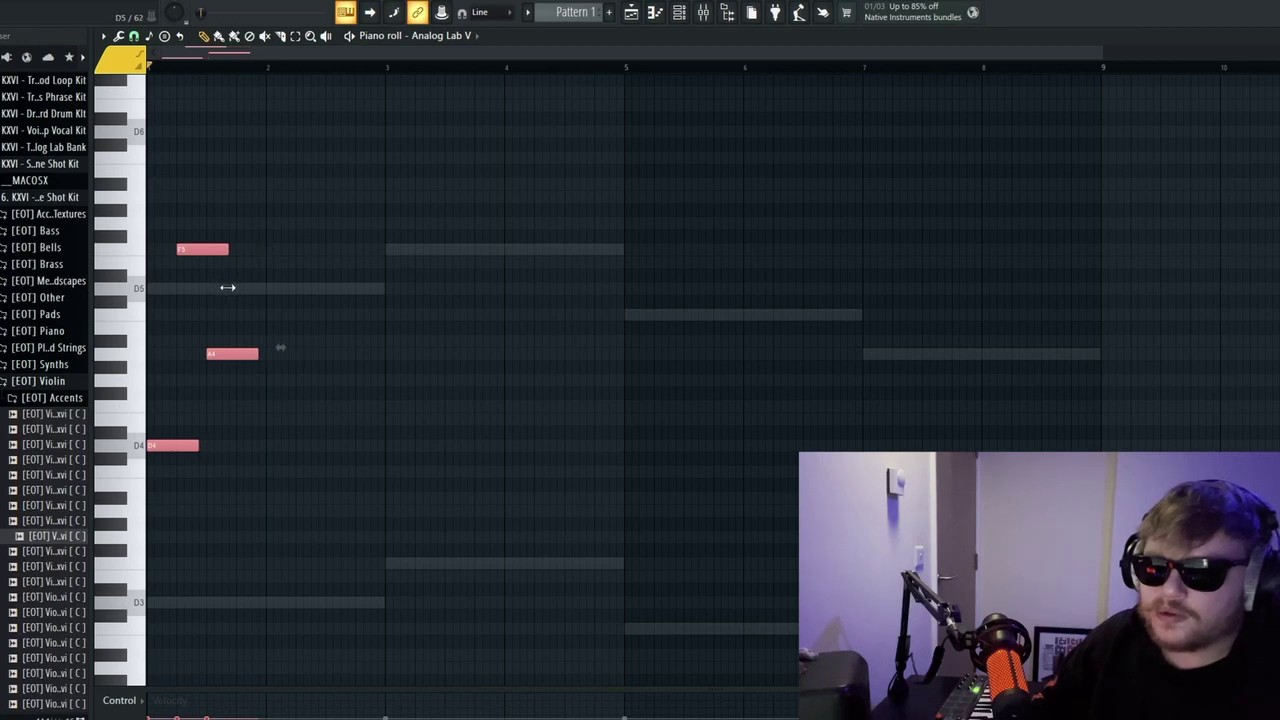
key(space)
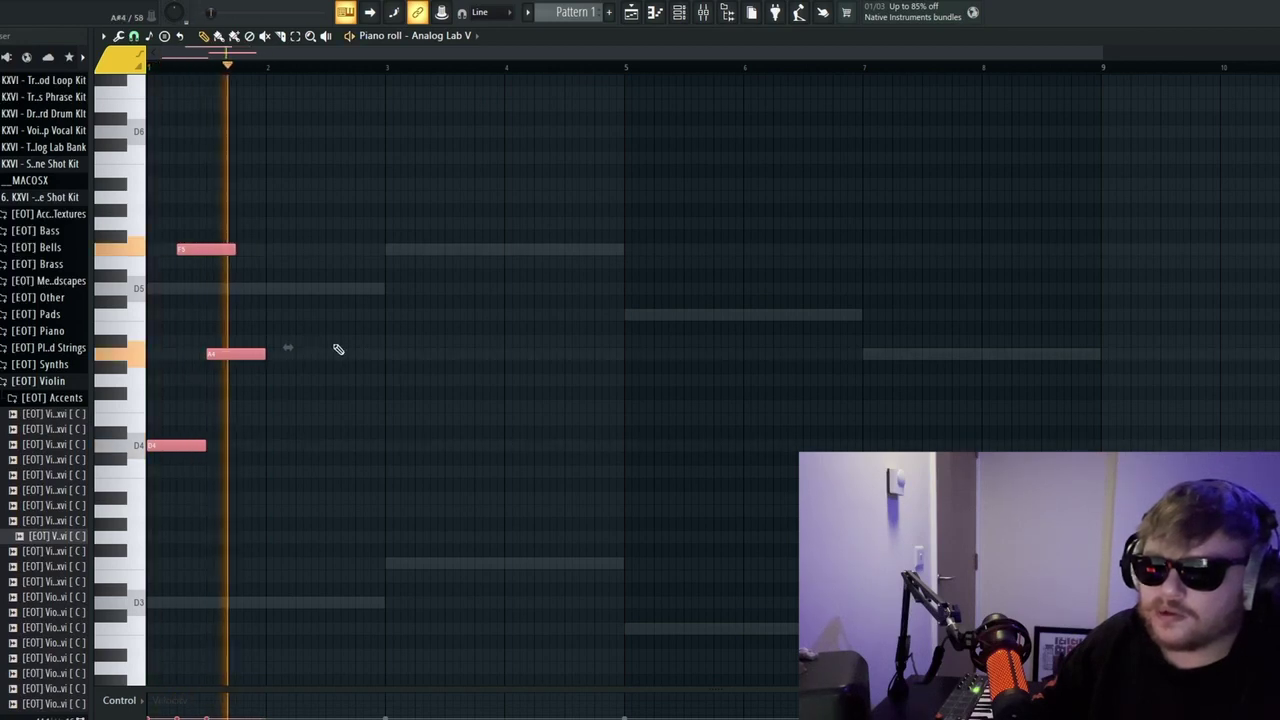
key(space)
key(ctrl+b)
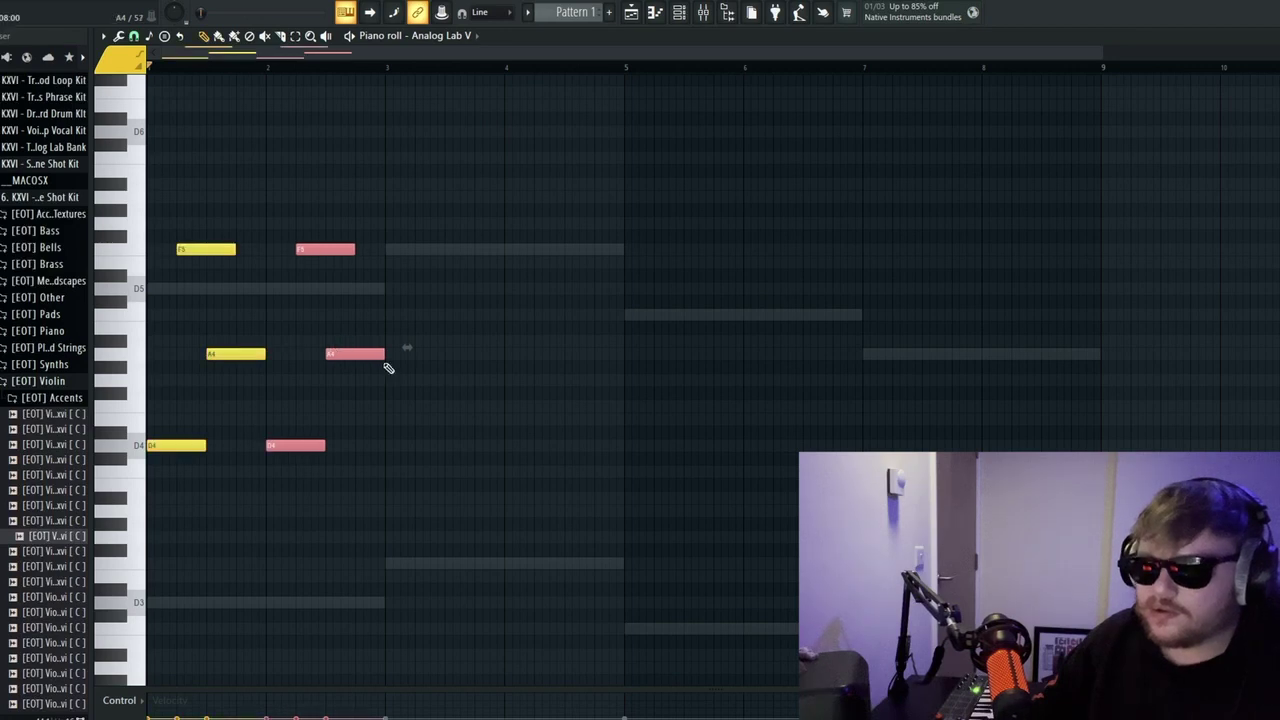
key(space)
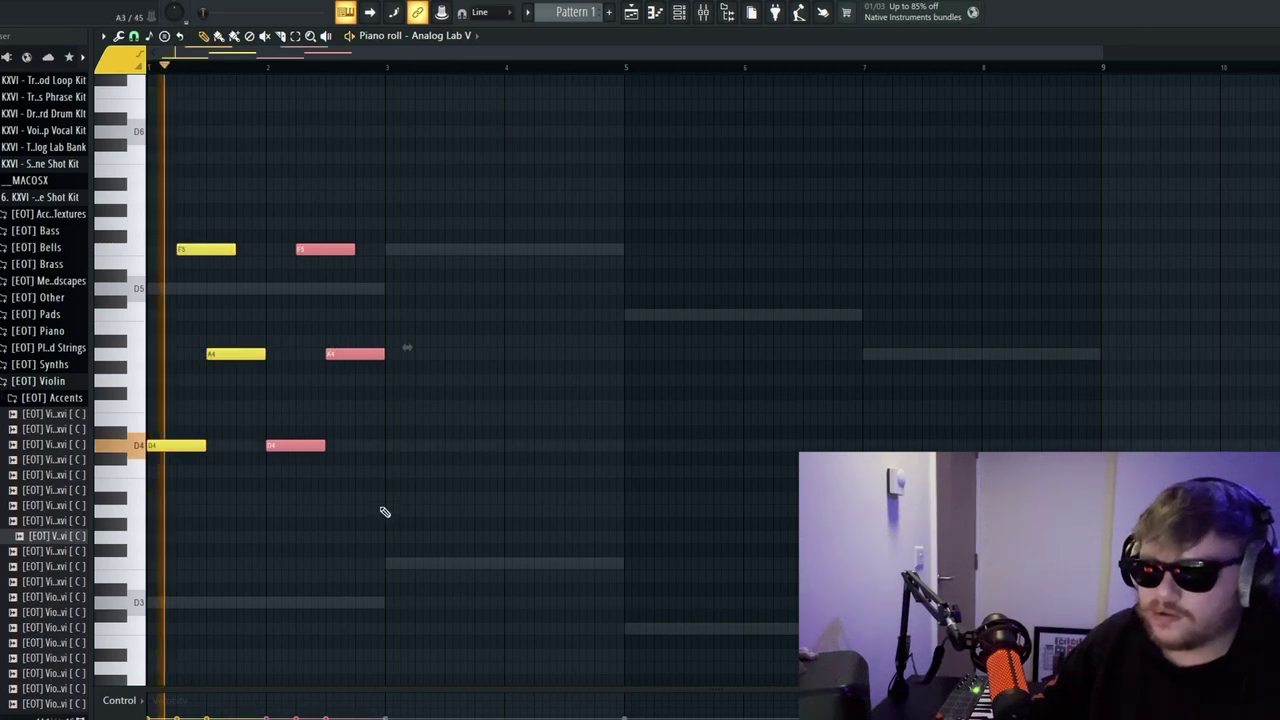
key(space)
Step: Place F4, F5, A5 and C6 notes, each two beats long, at the start of bar 3
click(386, 565)
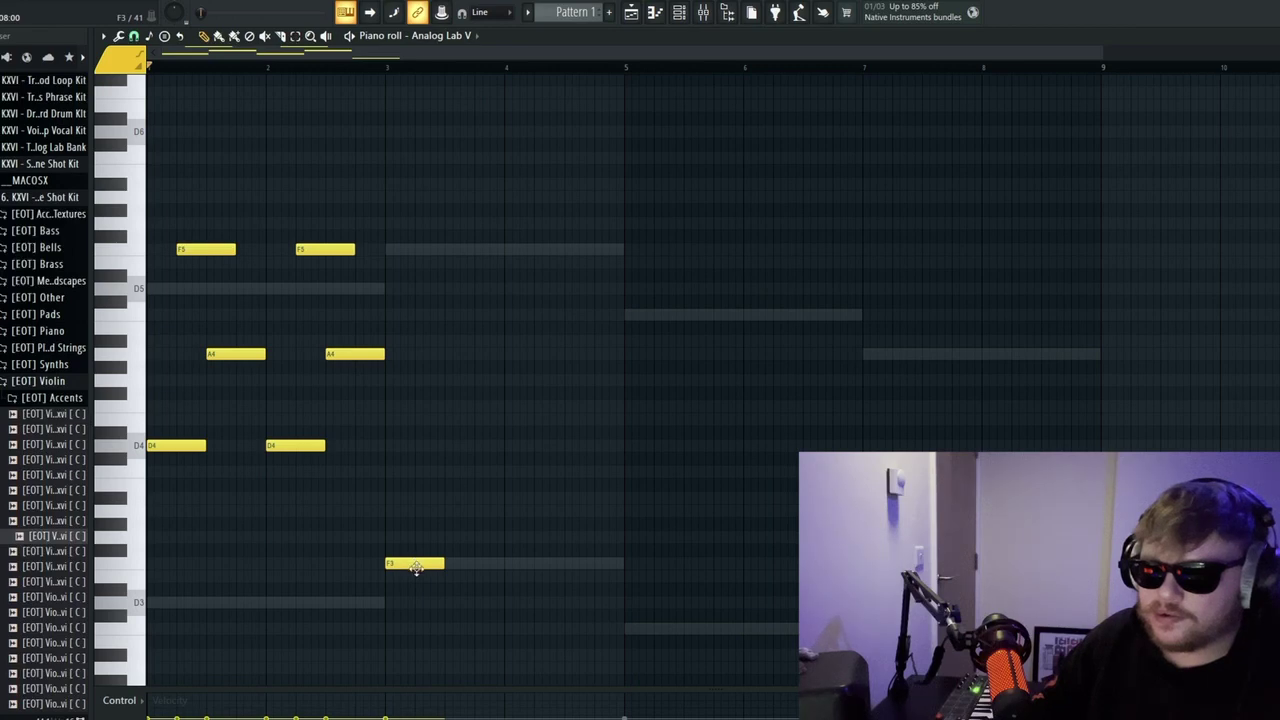
click(416, 566)
key(ctrl+Up)
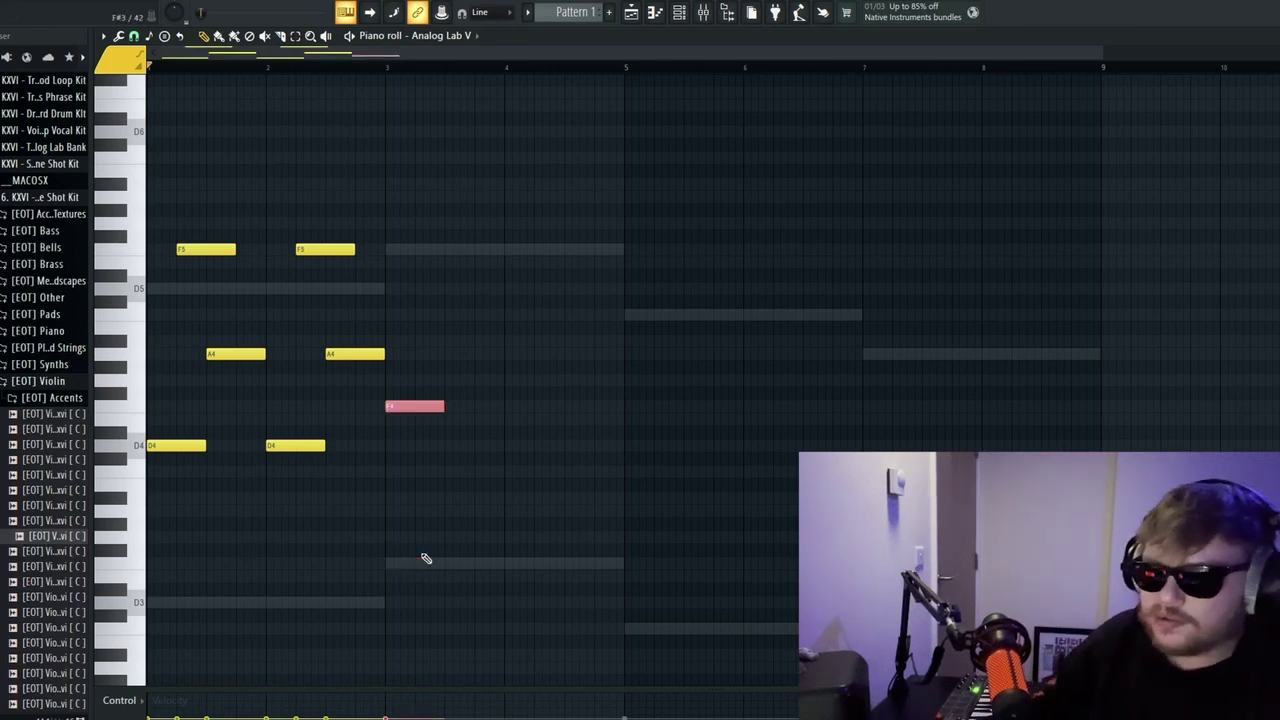
click(396, 250)
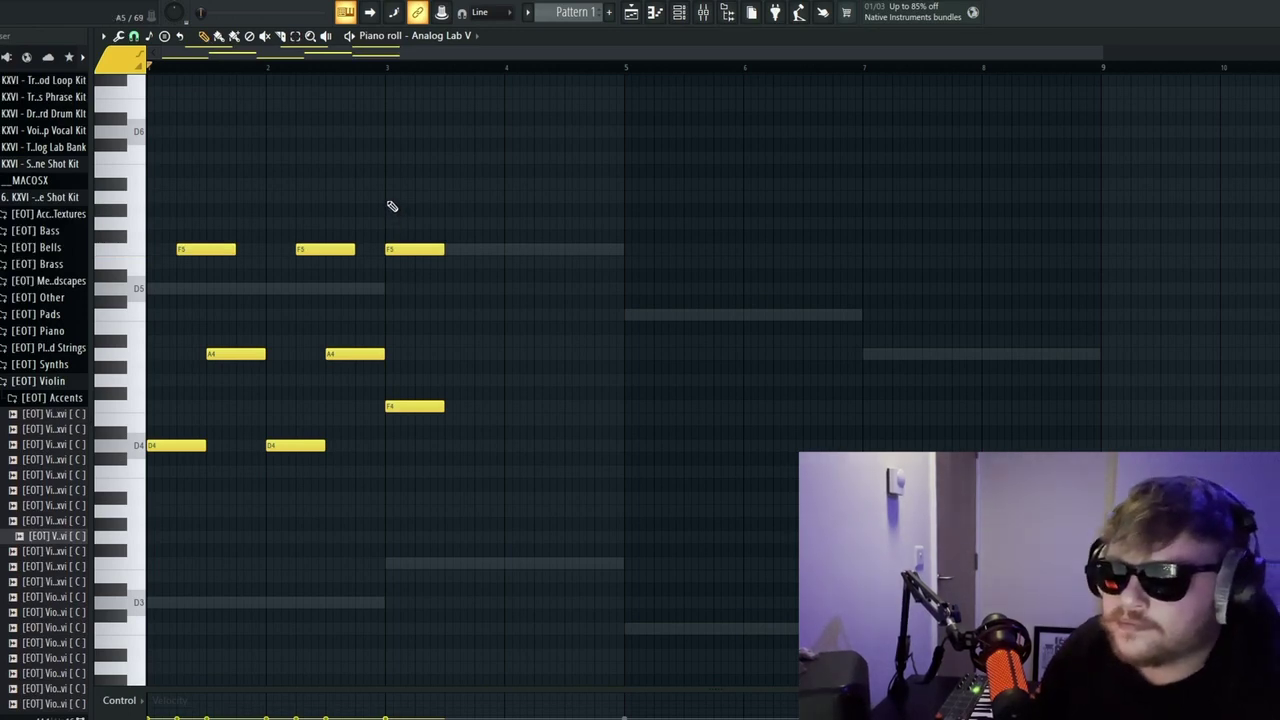
click(391, 199)
click(395, 160)
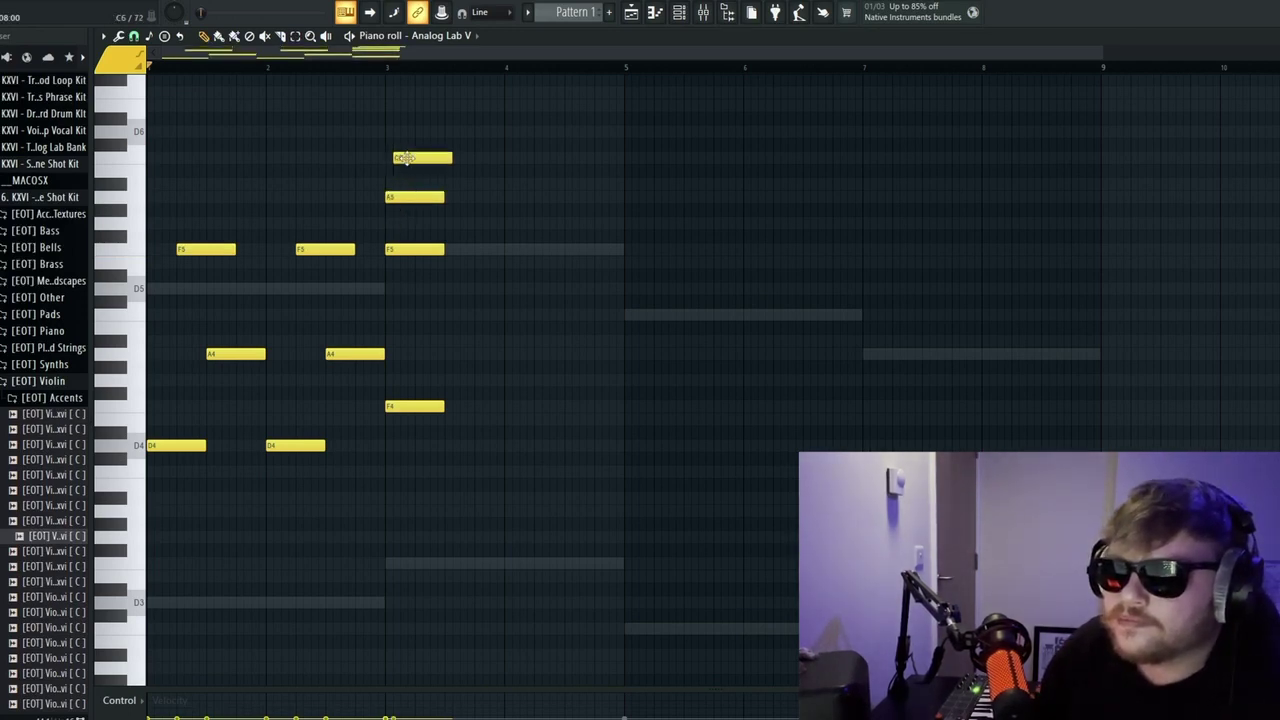
drag(405, 158, 401, 160)
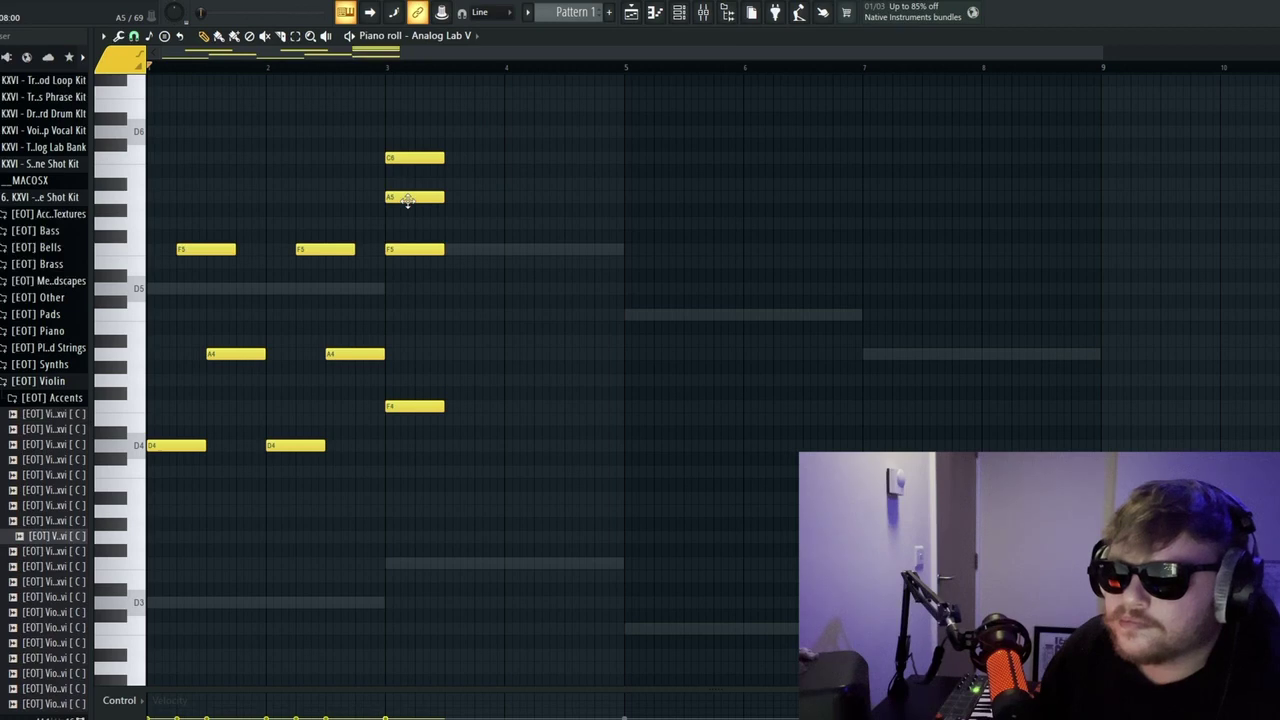
Step: Move the A5 note to beat 2 and the C6 note to beat 3 of bar 3, lowering the latter an octave to C5
drag(407, 200, 437, 202)
drag(409, 158, 491, 180)
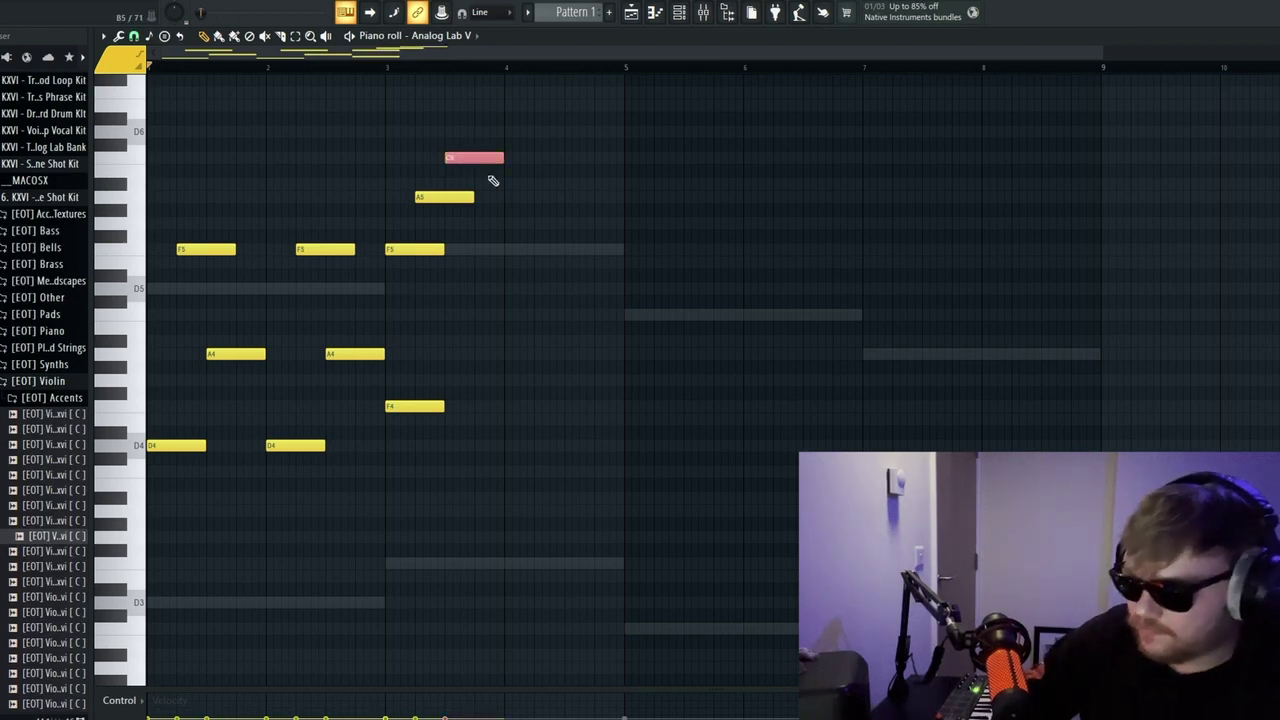
key(ctrl+Down)
key(space)
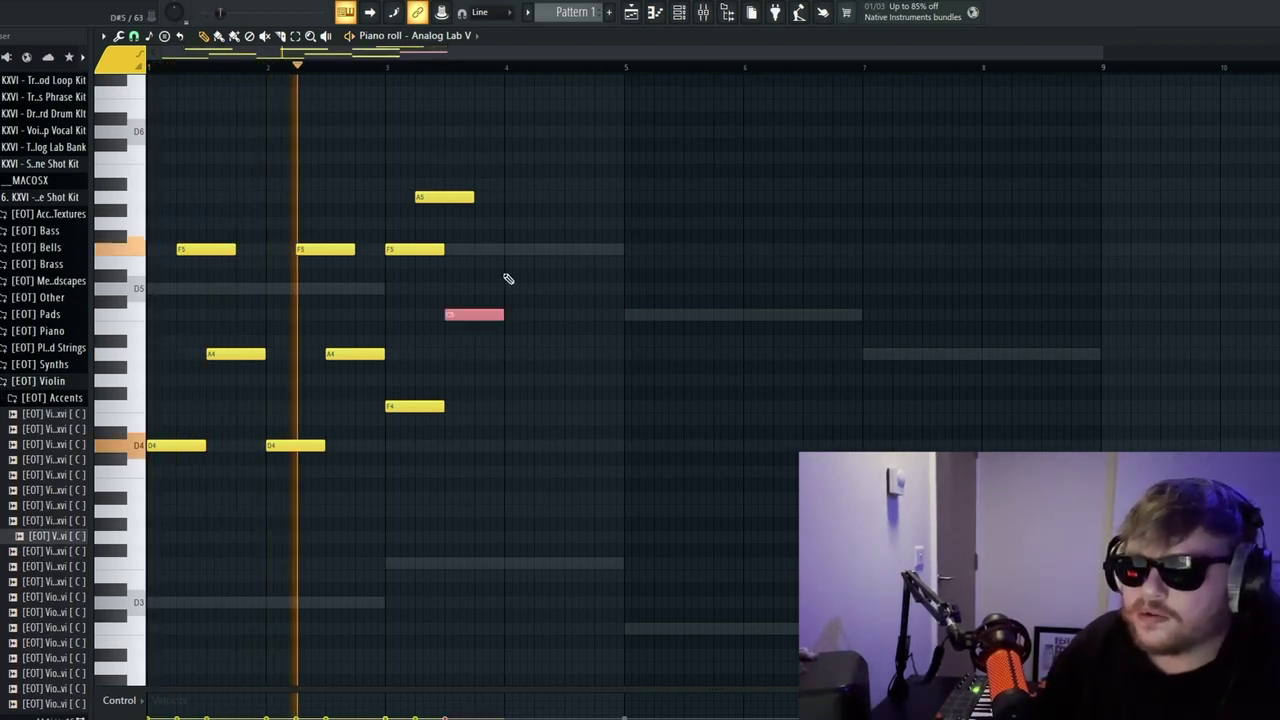
key(space)
Step: Delete the F5 note at the start of bar 3 and duplicate the remaining F4, A5 and C5 notes into bar 4
right_click(418, 250)
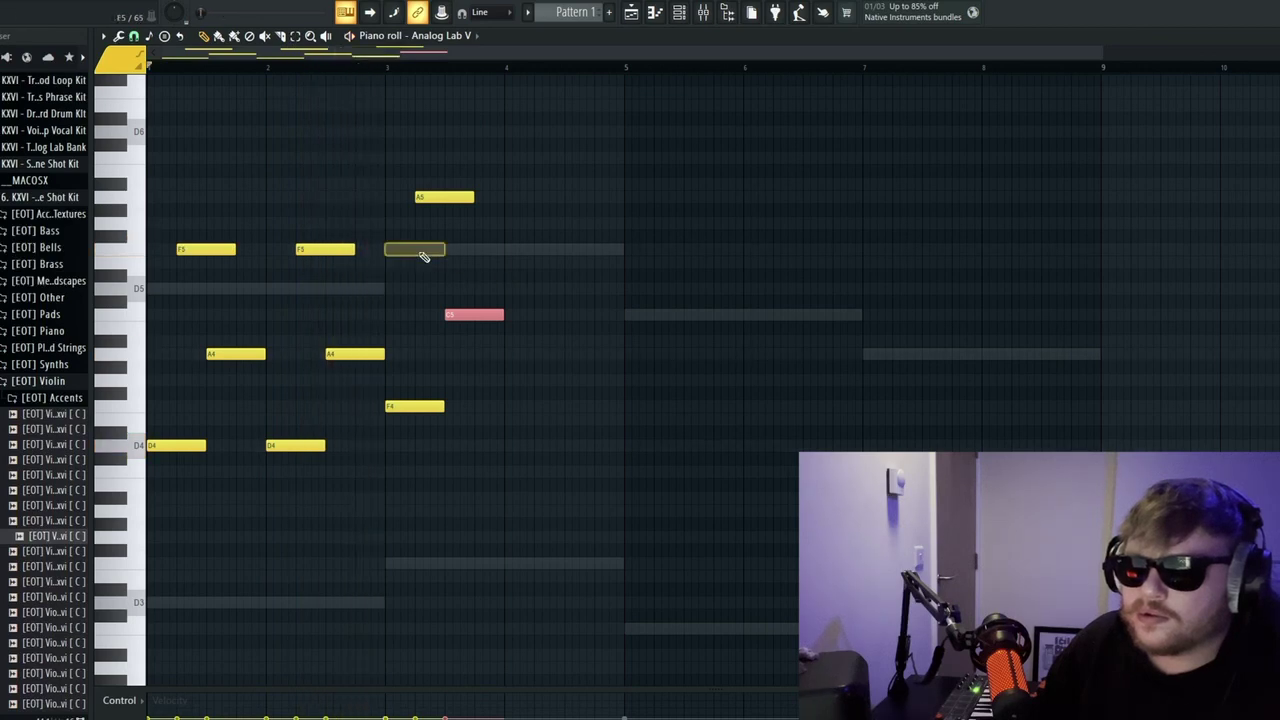
key(space)
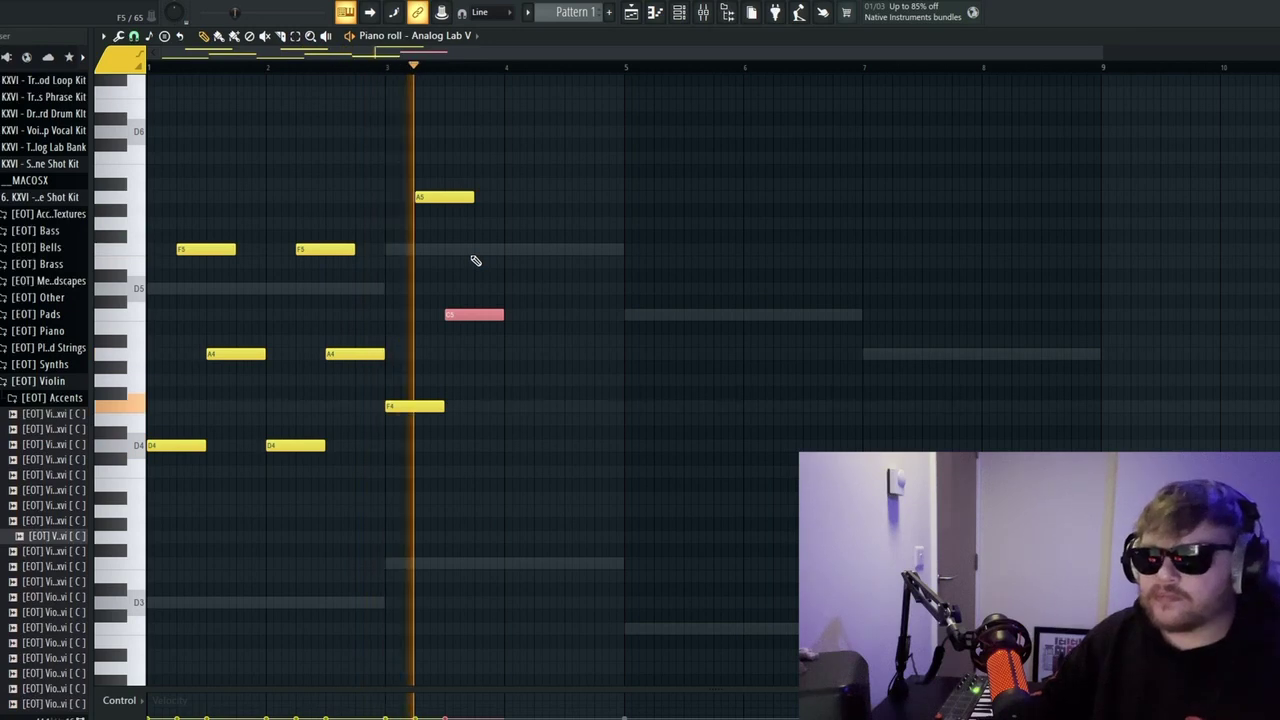
key(space)
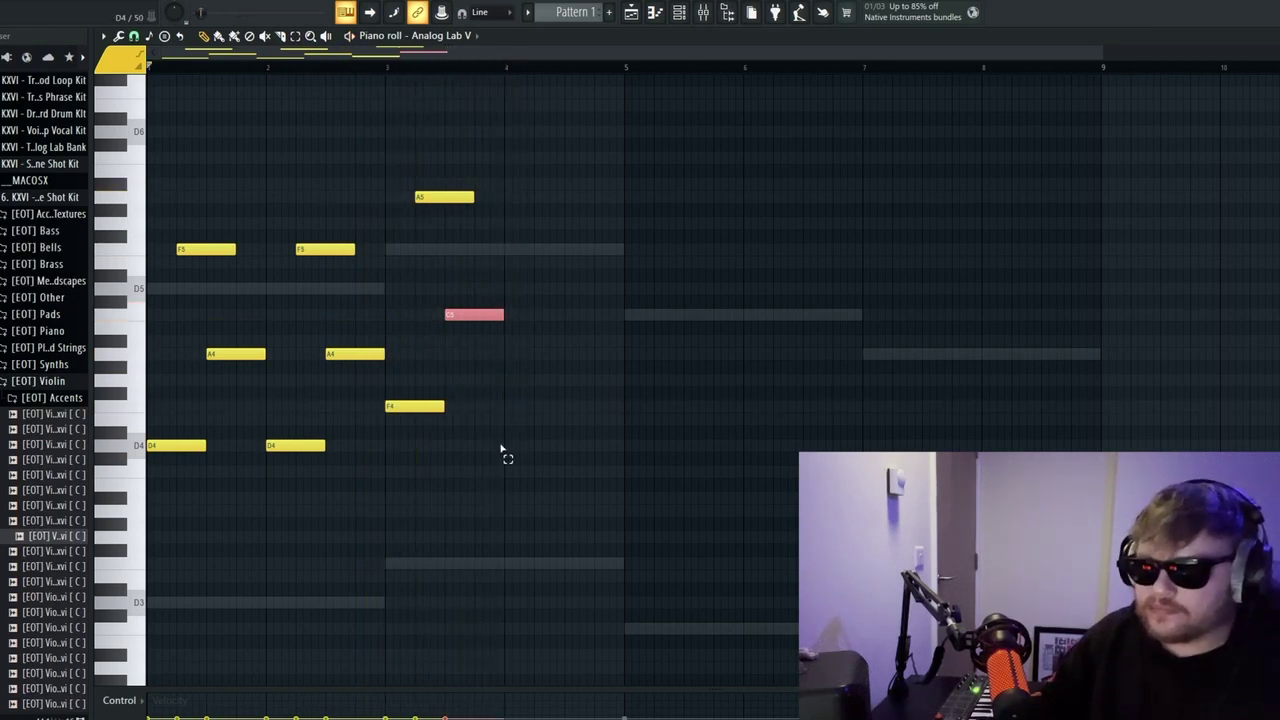
drag(502, 452, 414, 153)
key(ctrl+b)
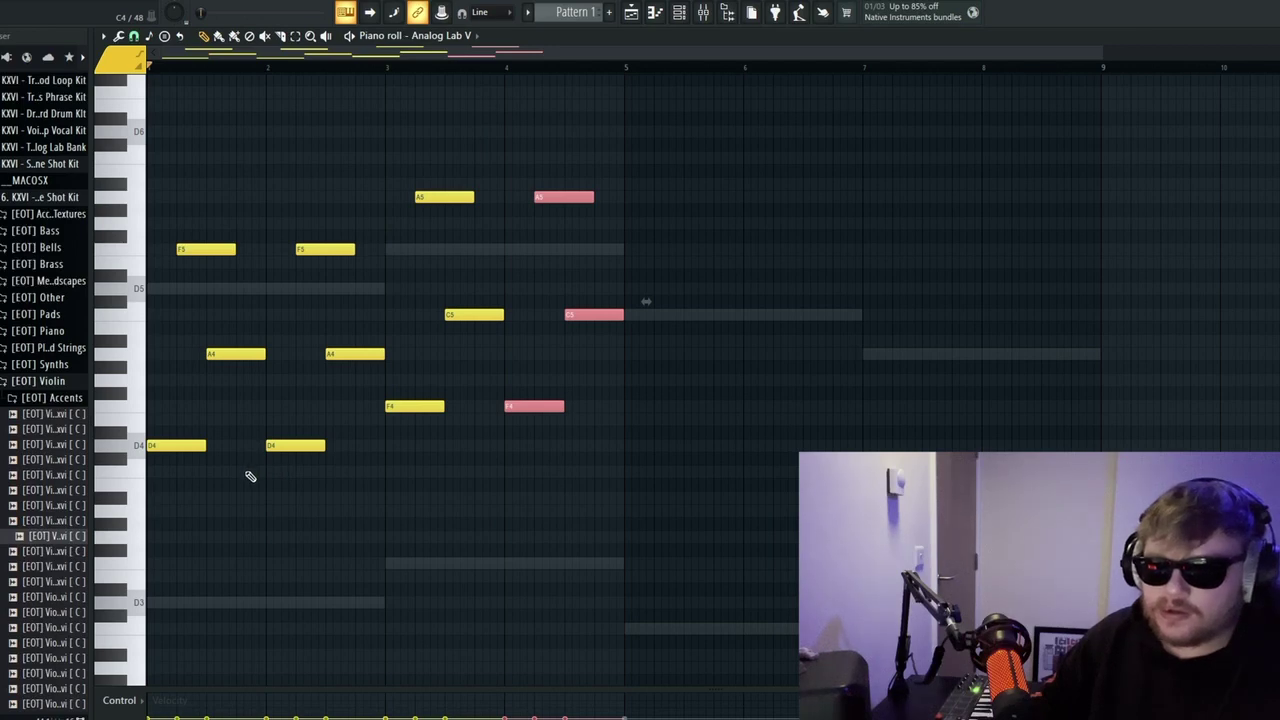
Step: Shorten the three bar 1 notes to one beat each and shift F5 and A4 earlier so the starts are half a beat apart
drag(250, 476, 183, 234)
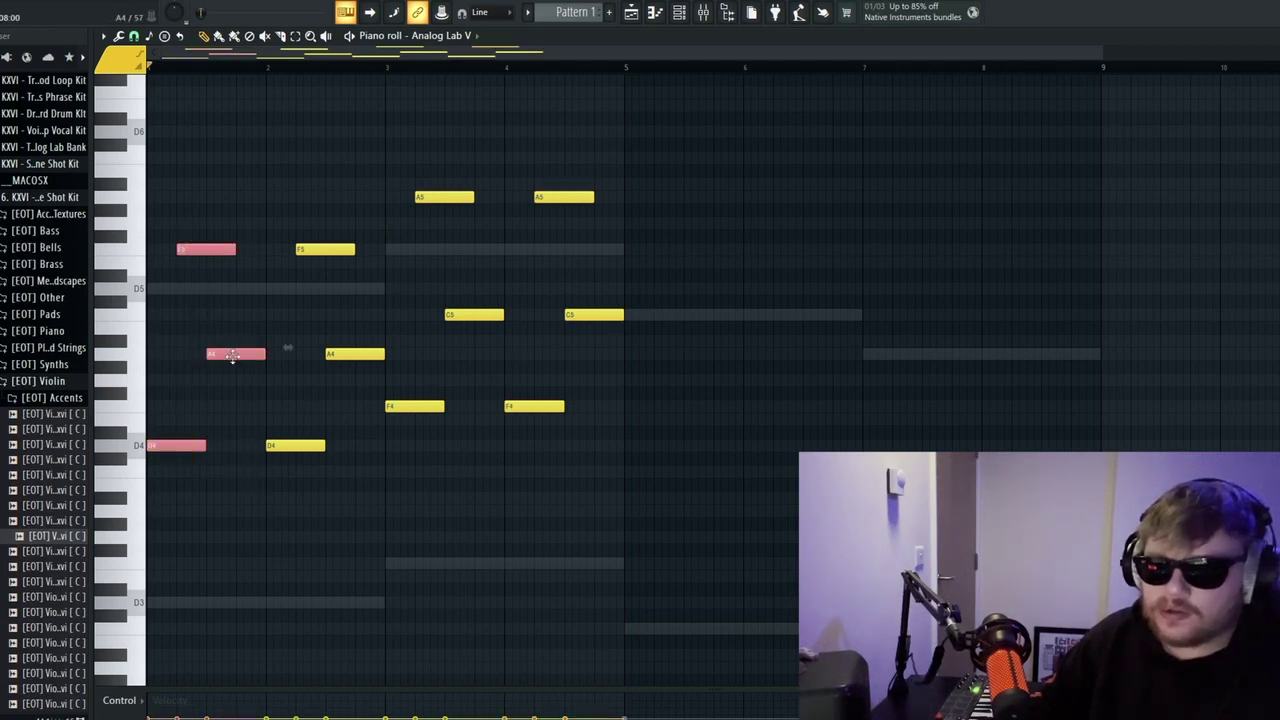
drag(265, 354, 248, 359)
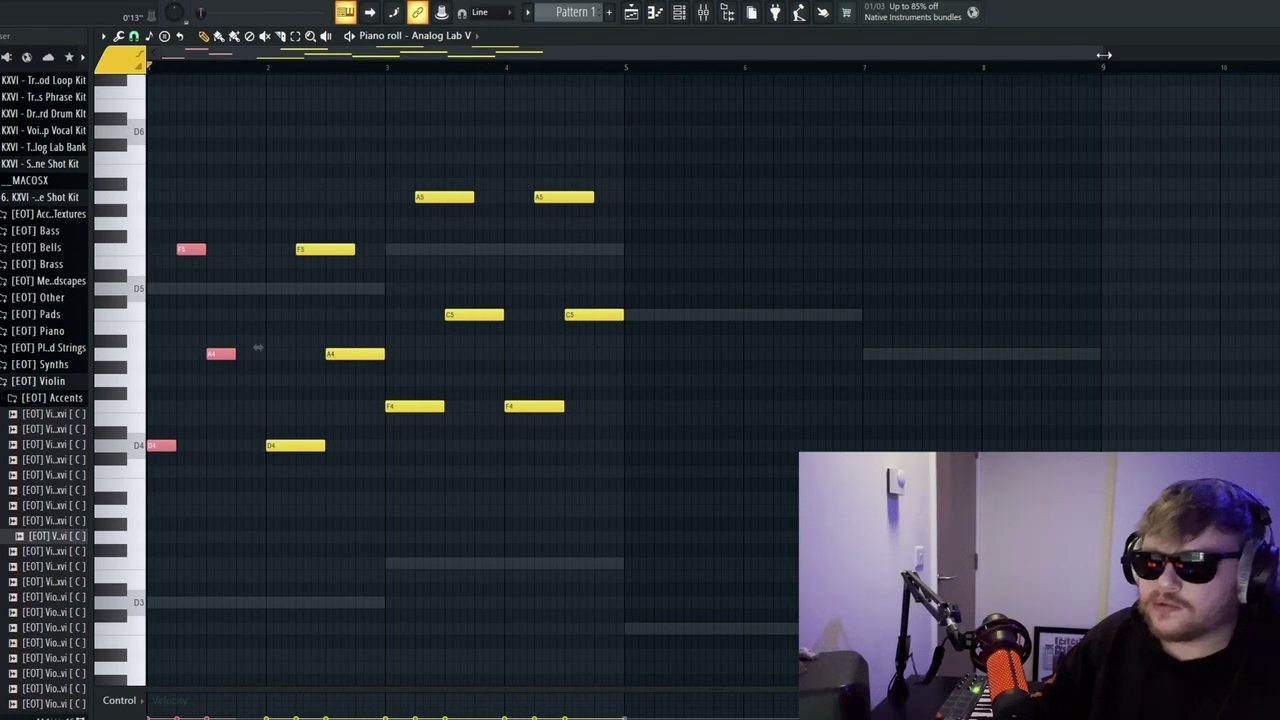
drag(1103, 55, 447, 148)
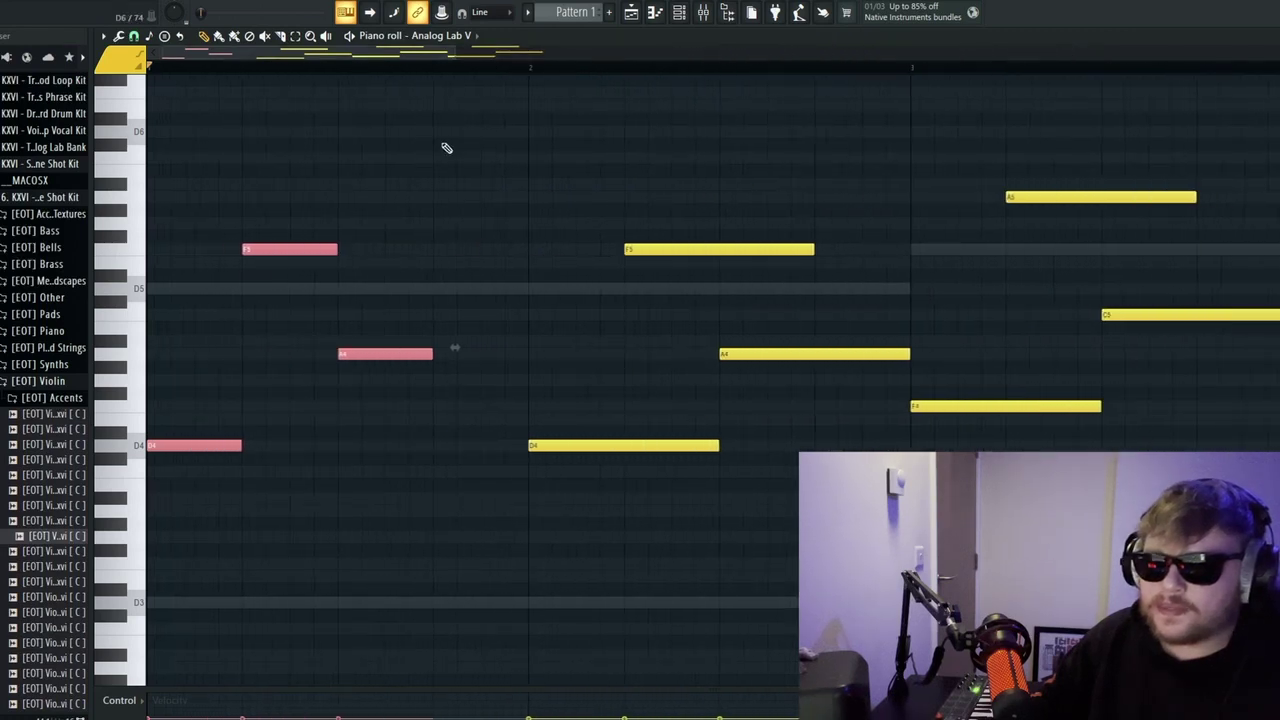
click(291, 246)
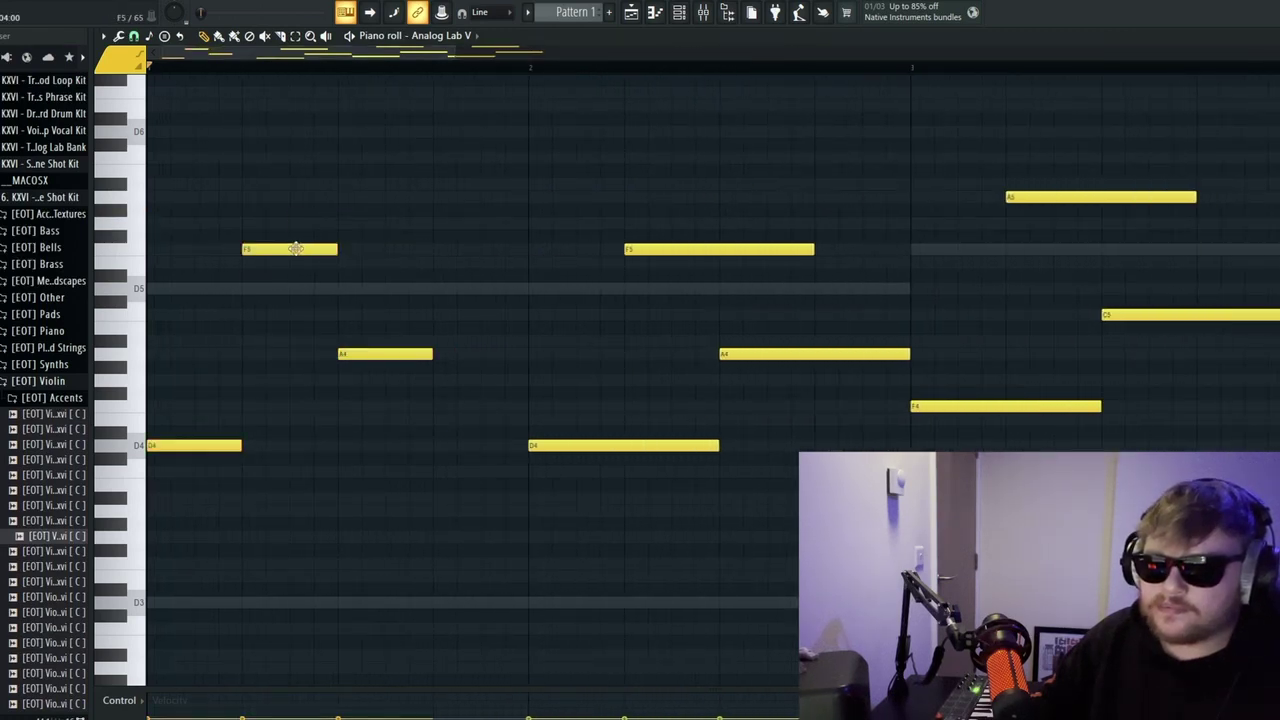
drag(287, 248, 251, 254)
drag(363, 352, 280, 355)
key(space)
key(space)
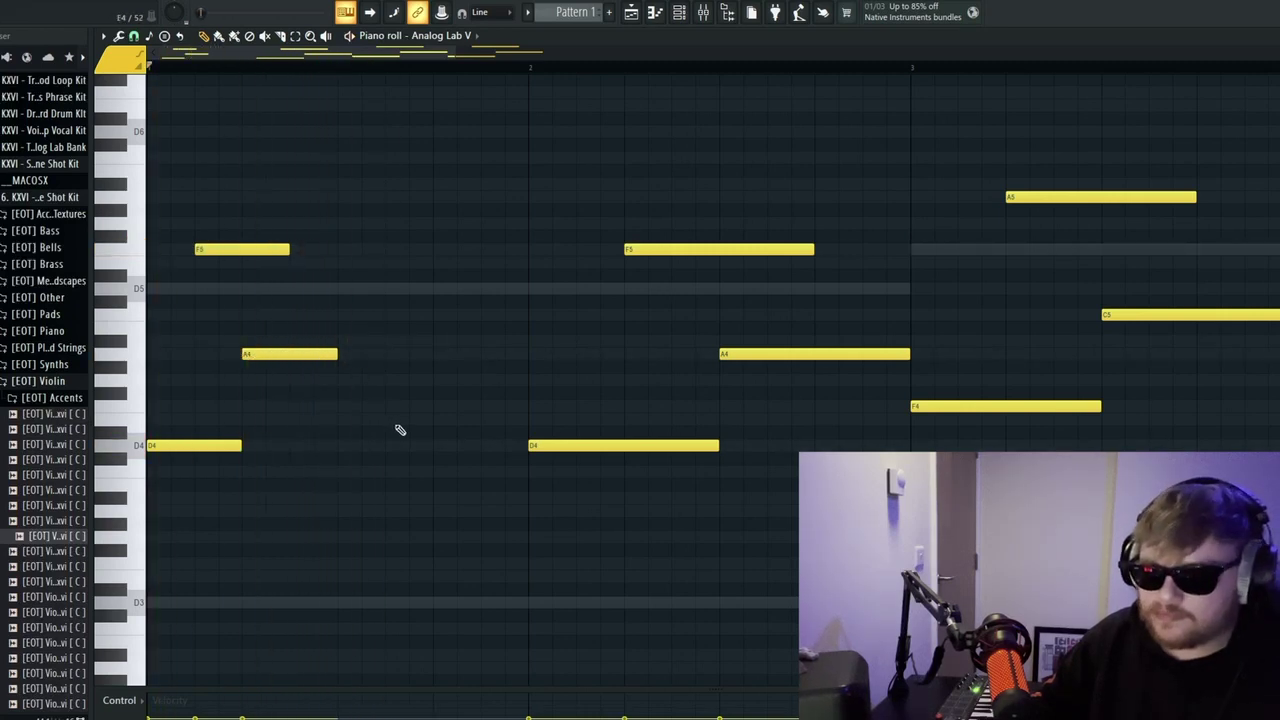
scroll(400, 430, right, 5)
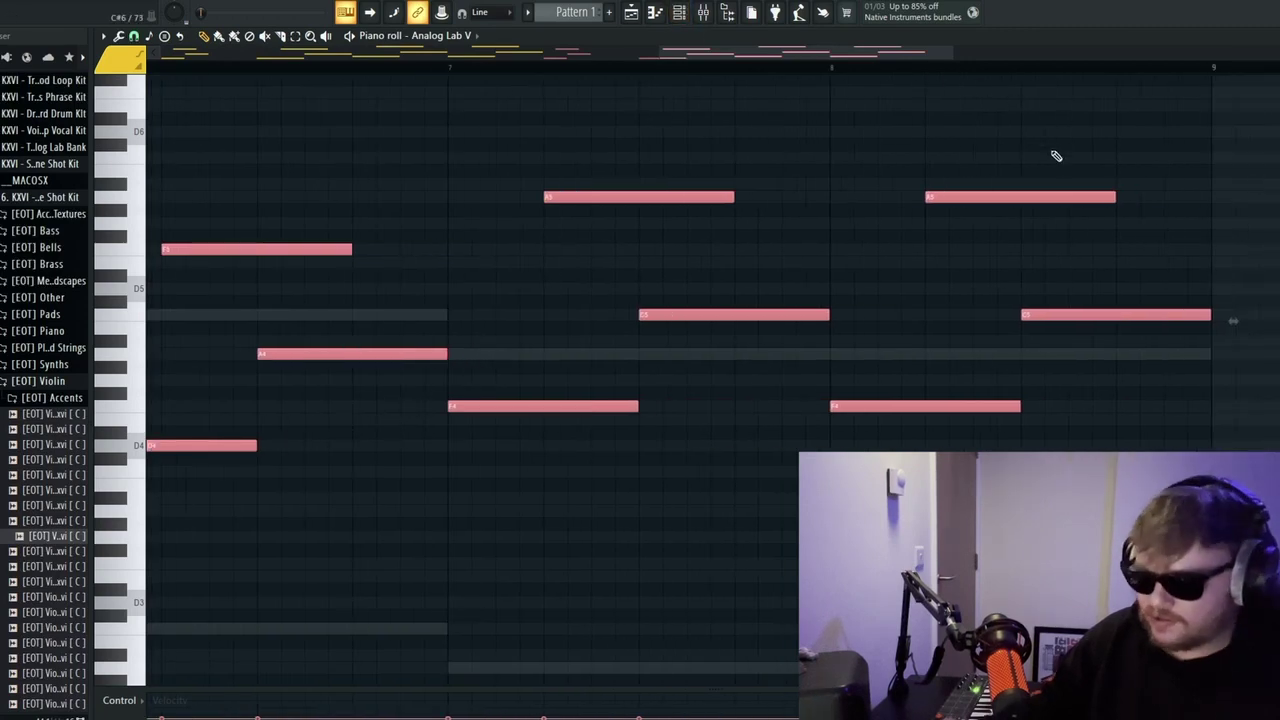
key(ctrl+a)
key(Delete)
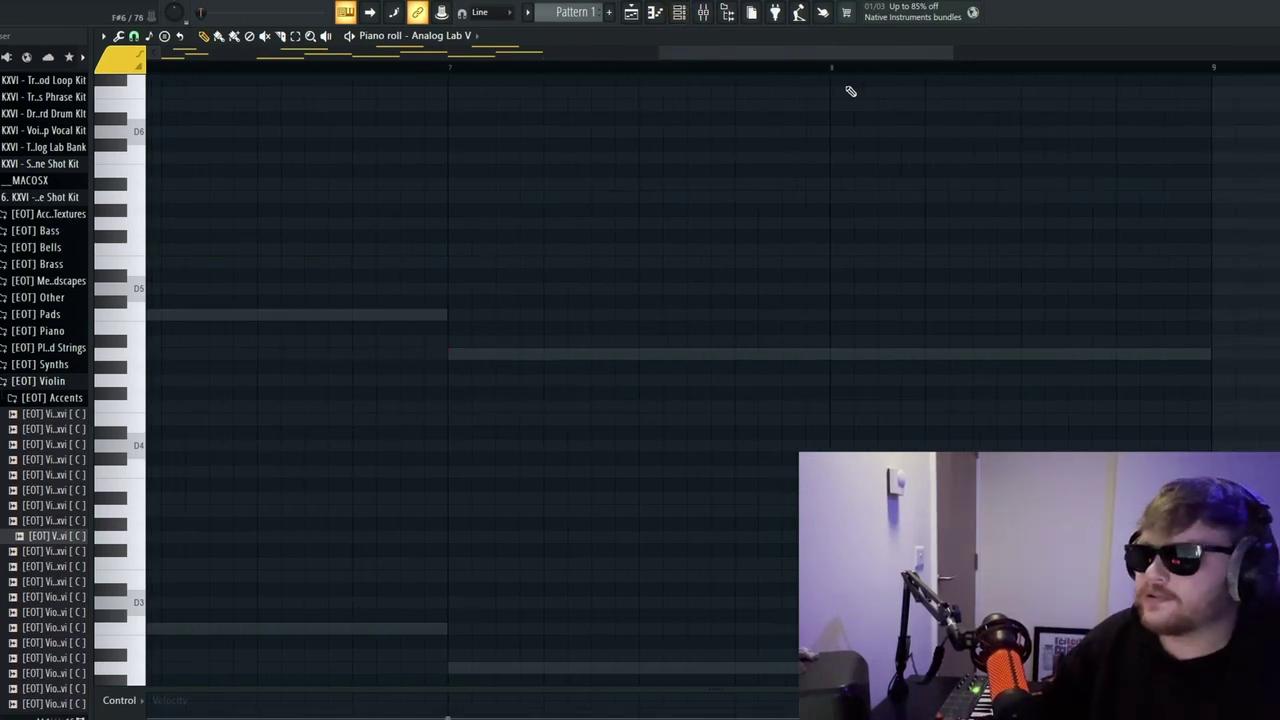
key(ctrl+v)
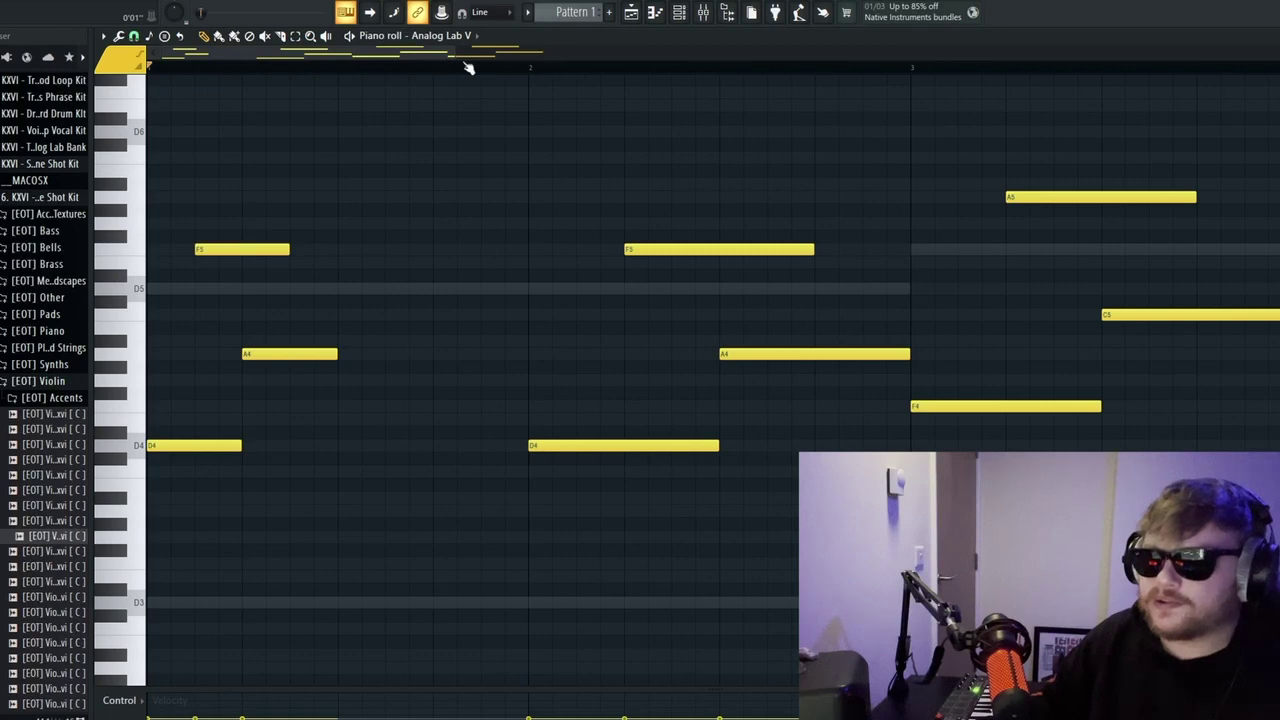
Step: Fill bars 1 and 2 with repeats of the one-beat D4, F5 and A4 arpeggio, deleting bar 2's longer notes, and play it back
drag(300, 517, 160, 156)
key(ctrl+b)
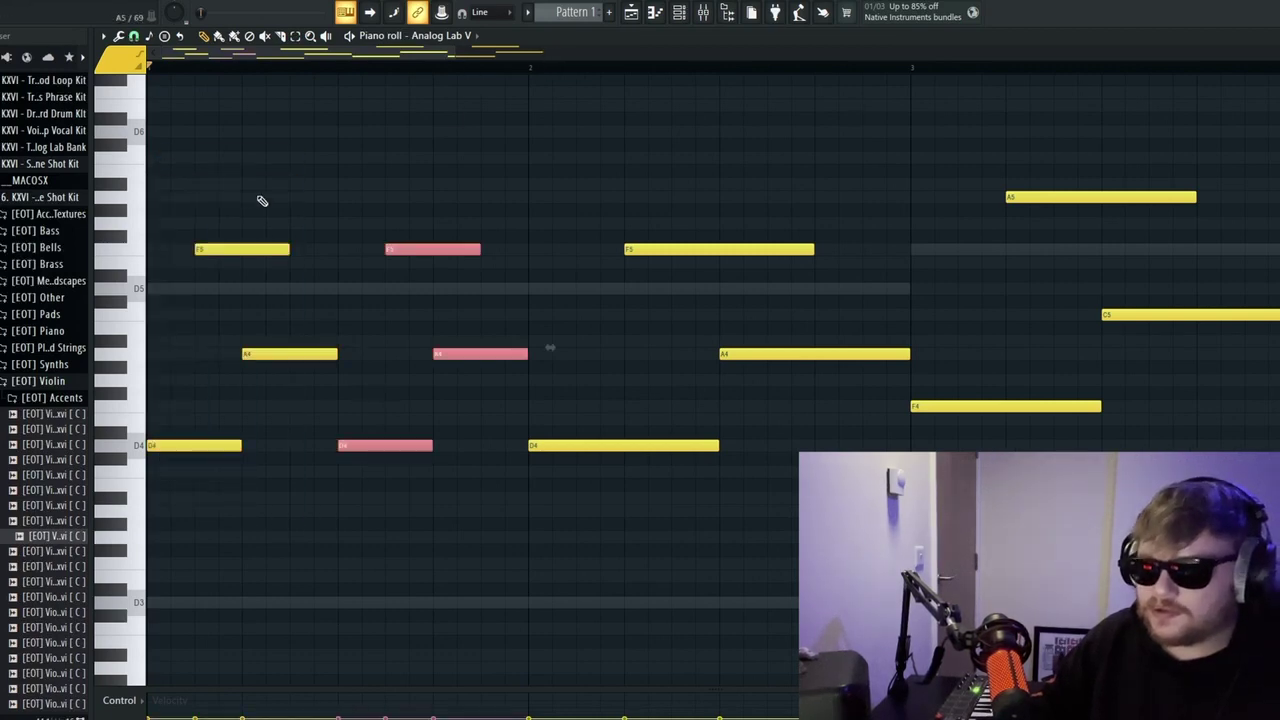
ctrl+scroll(549, 347, down, 5)
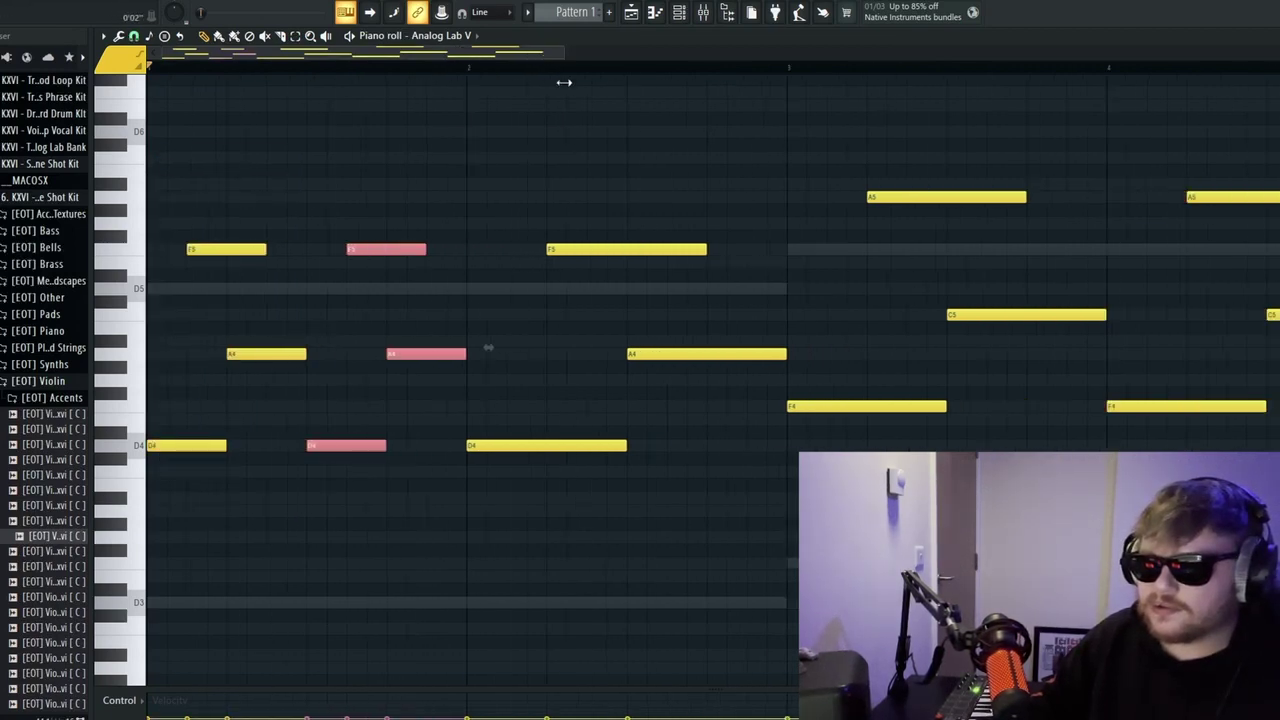
right_click(365, 249)
right_click(378, 353)
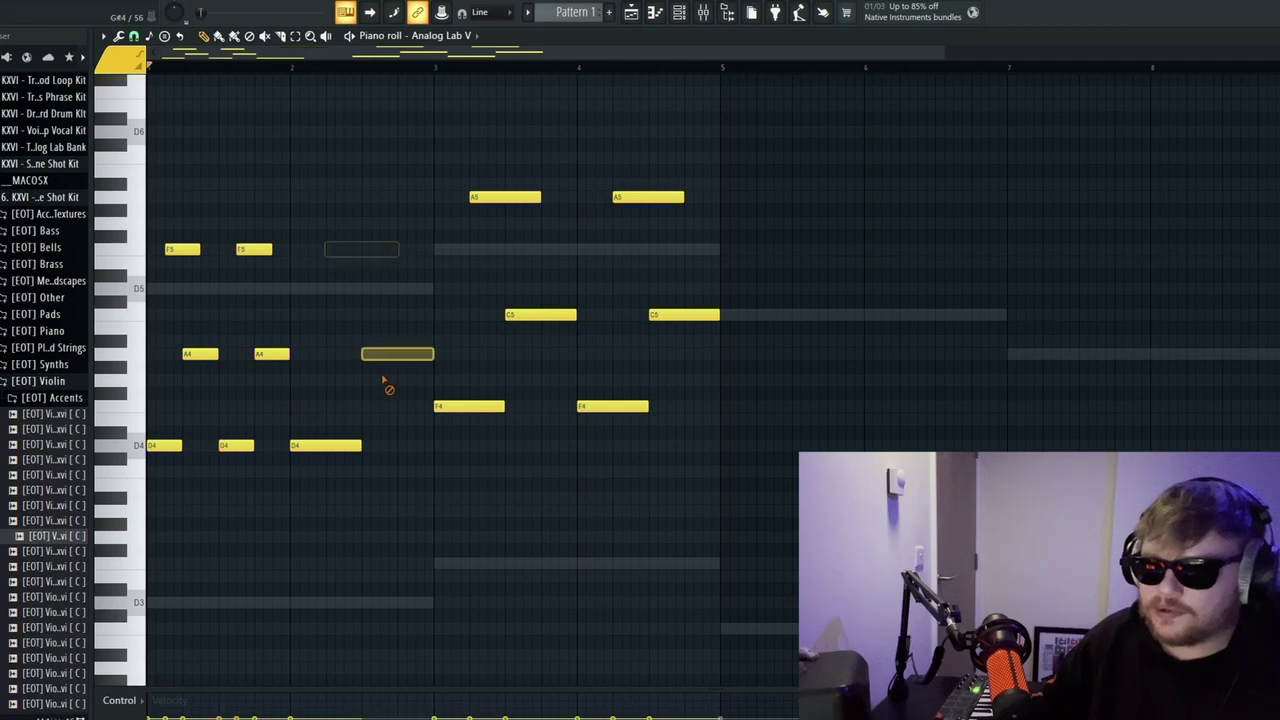
right_click(345, 445)
drag(288, 504, 133, 212)
key(ctrl+b)
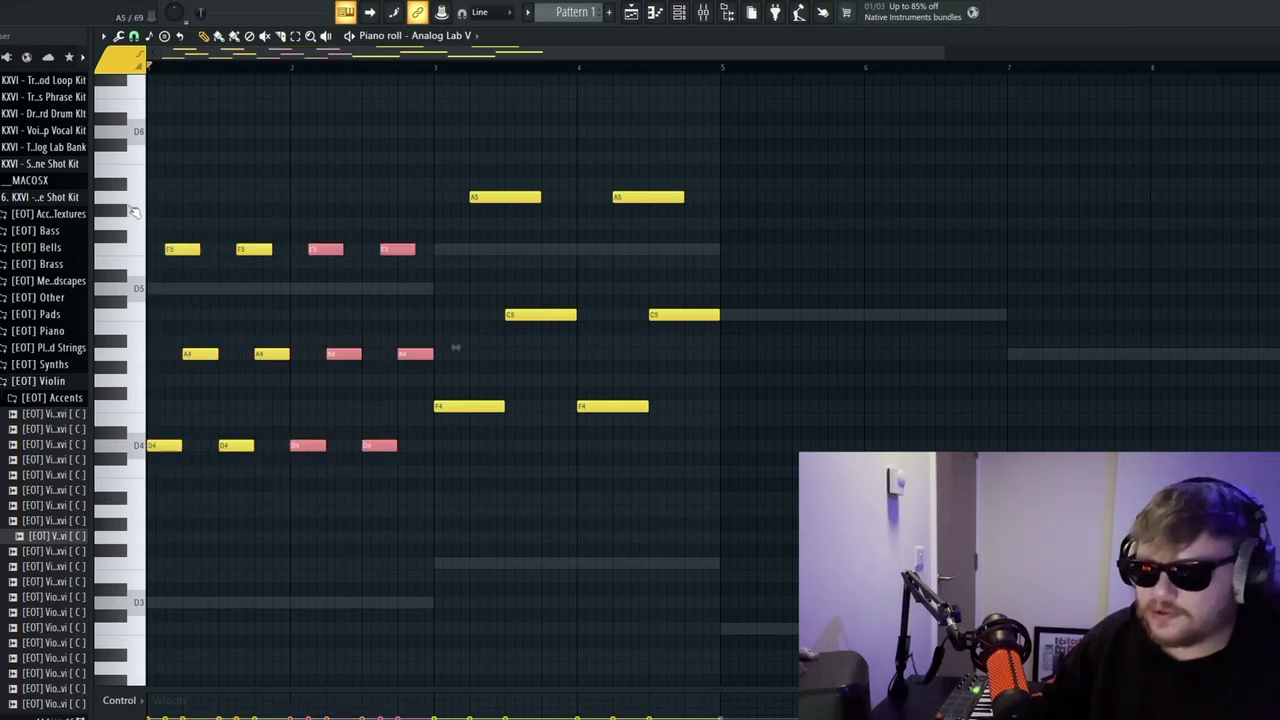
key(space)
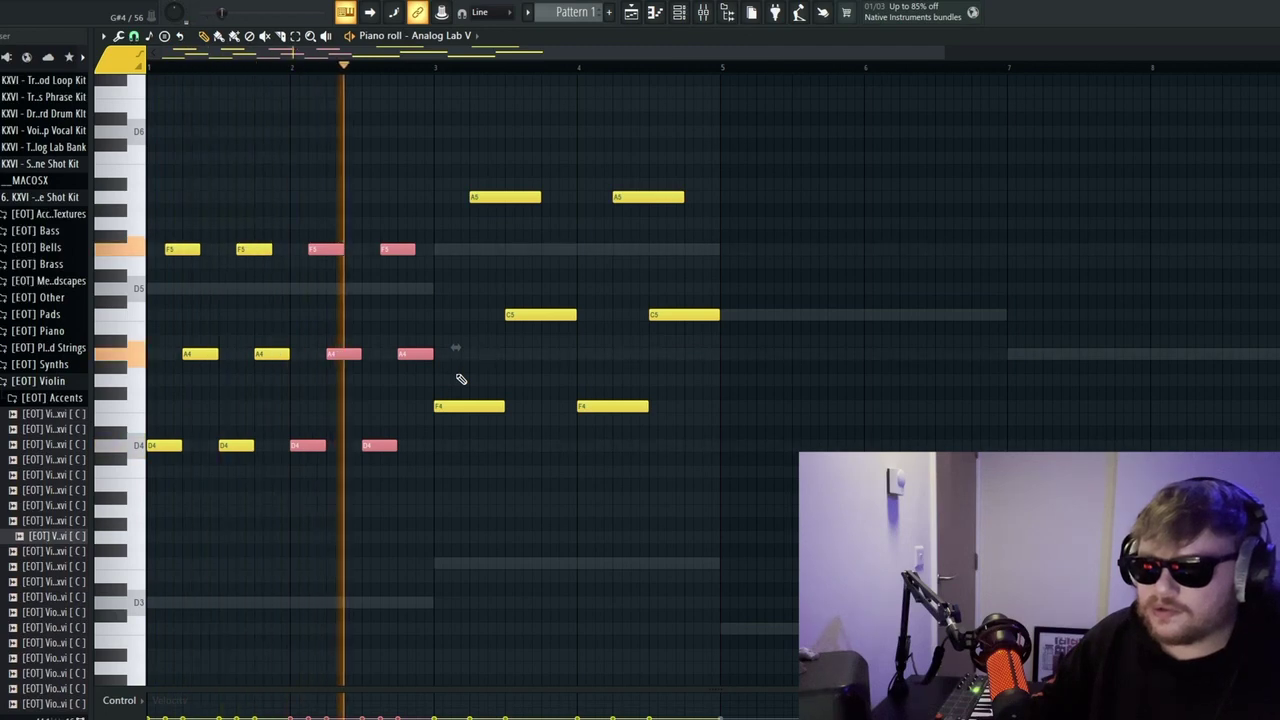
key(space)
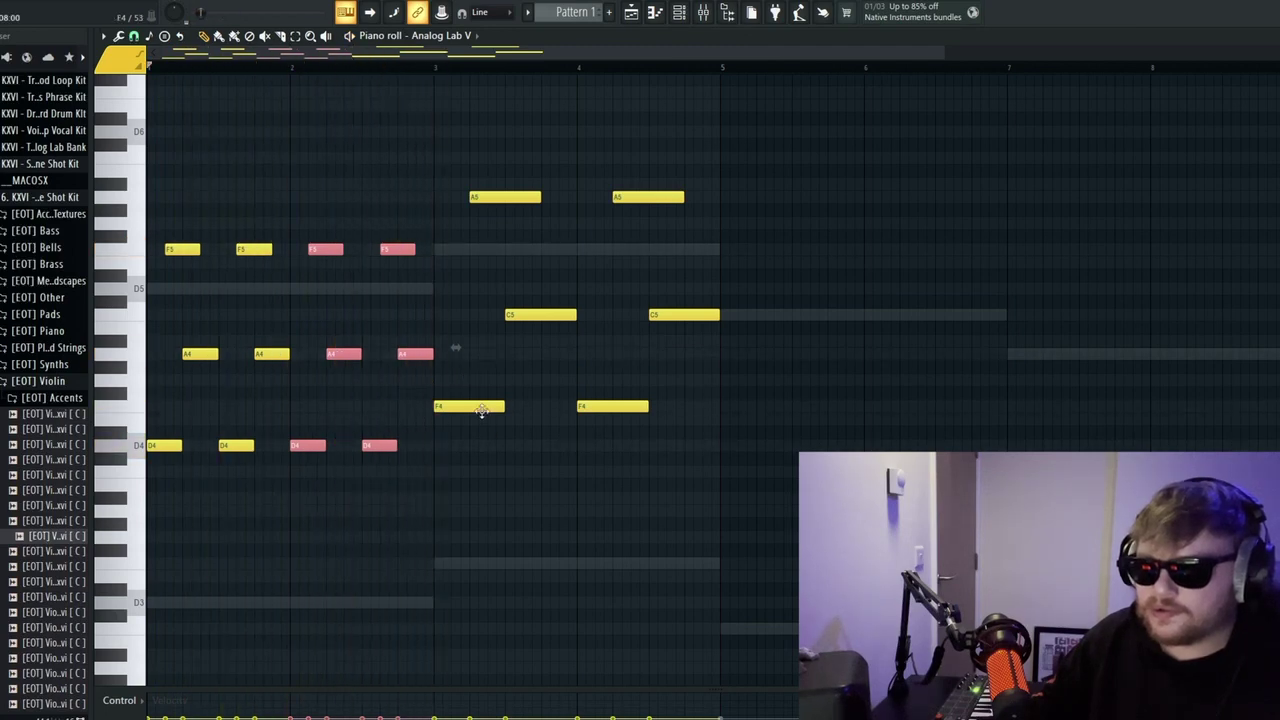
Step: Shorten bar 3's F4, A5 and C5 notes to one beat each and shift A5 and C5 earlier so the starts are half a beat apart
drag(505, 410, 469, 420)
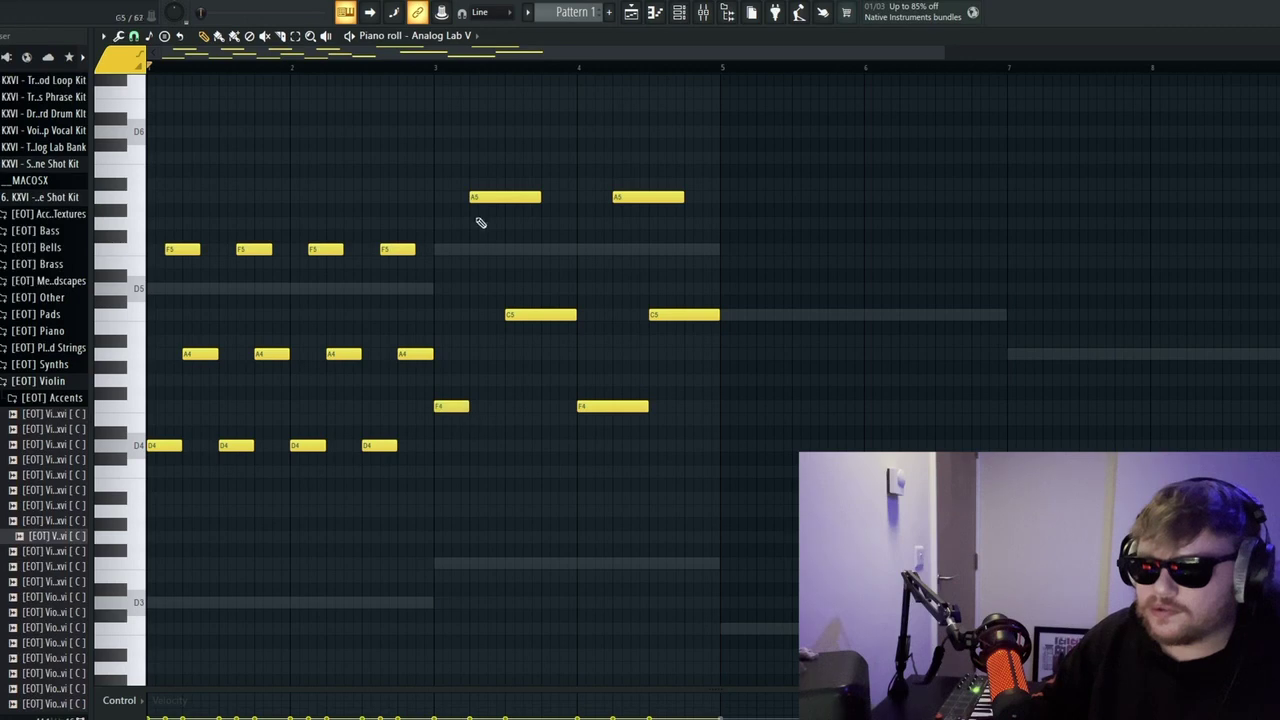
drag(484, 200, 470, 200)
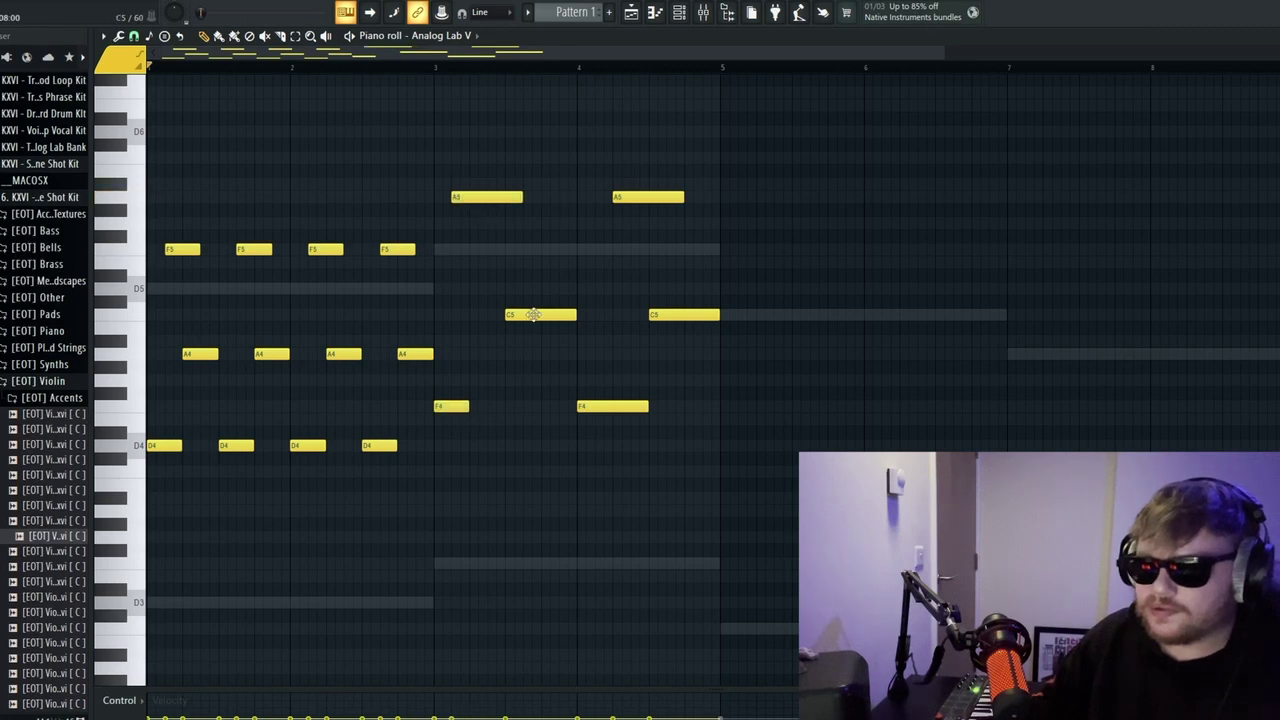
drag(534, 314, 500, 314)
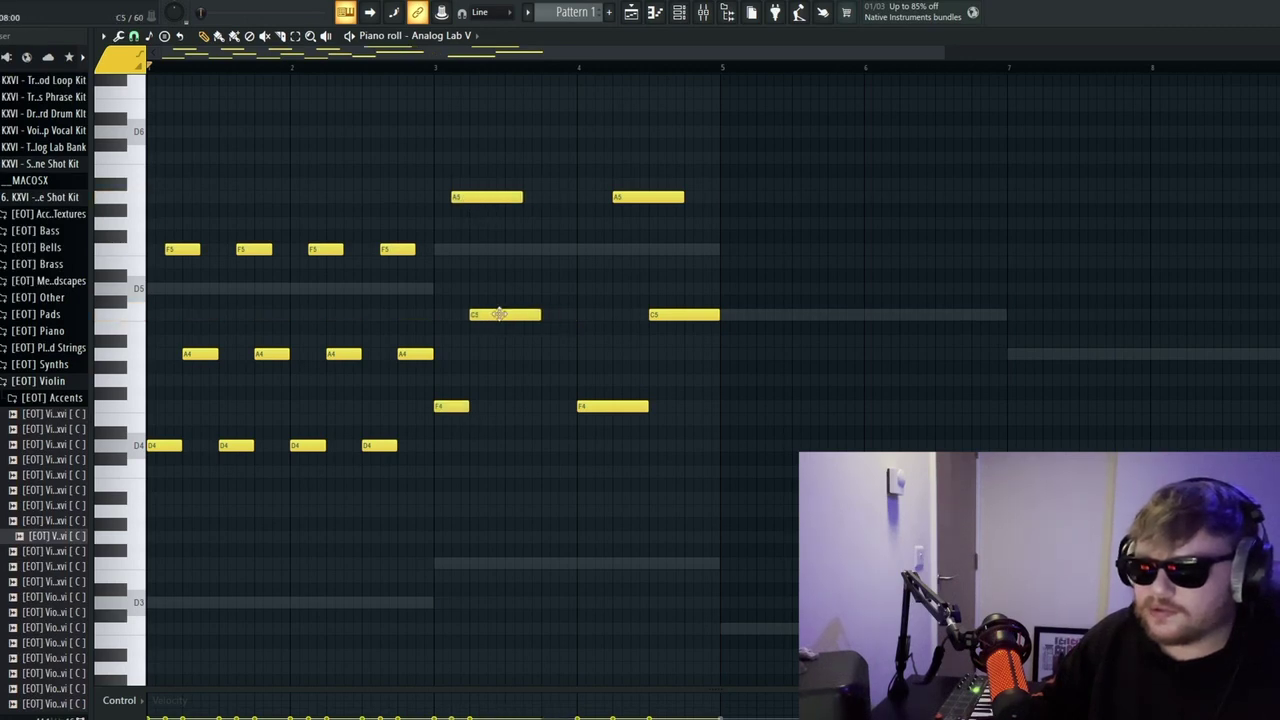
drag(522, 198, 504, 198)
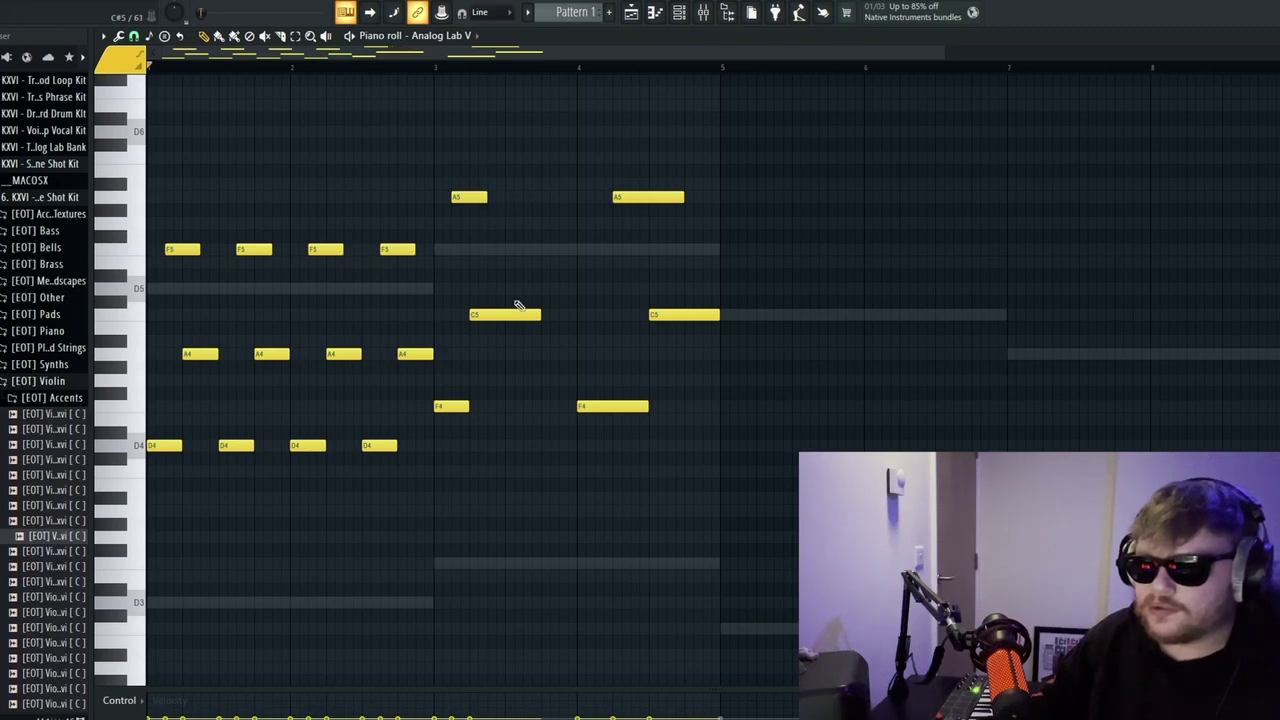
drag(541, 315, 505, 315)
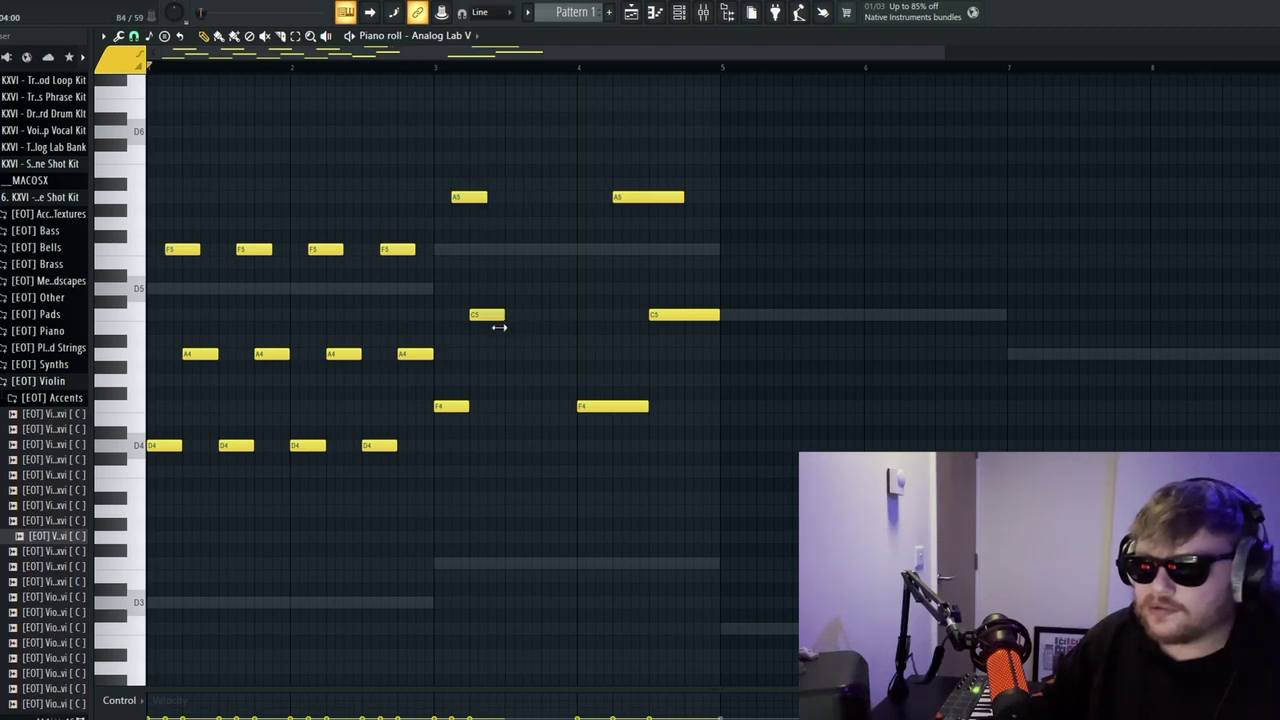
Step: Duplicate the bar 3 arpeggio three times through bar 4, delete the older two-beat notes there, and play it back
drag(489, 463, 449, 180)
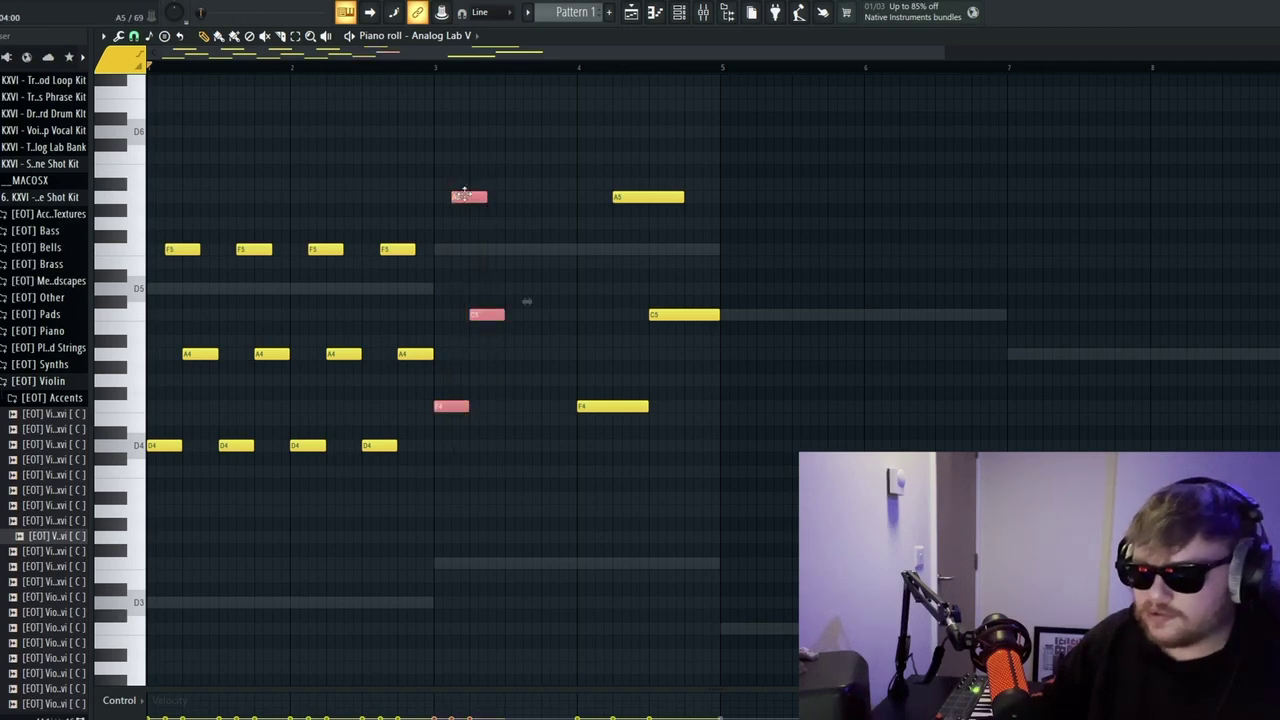
key(ctrl+b)
key(ctrl+b)
key(ctrl+b)
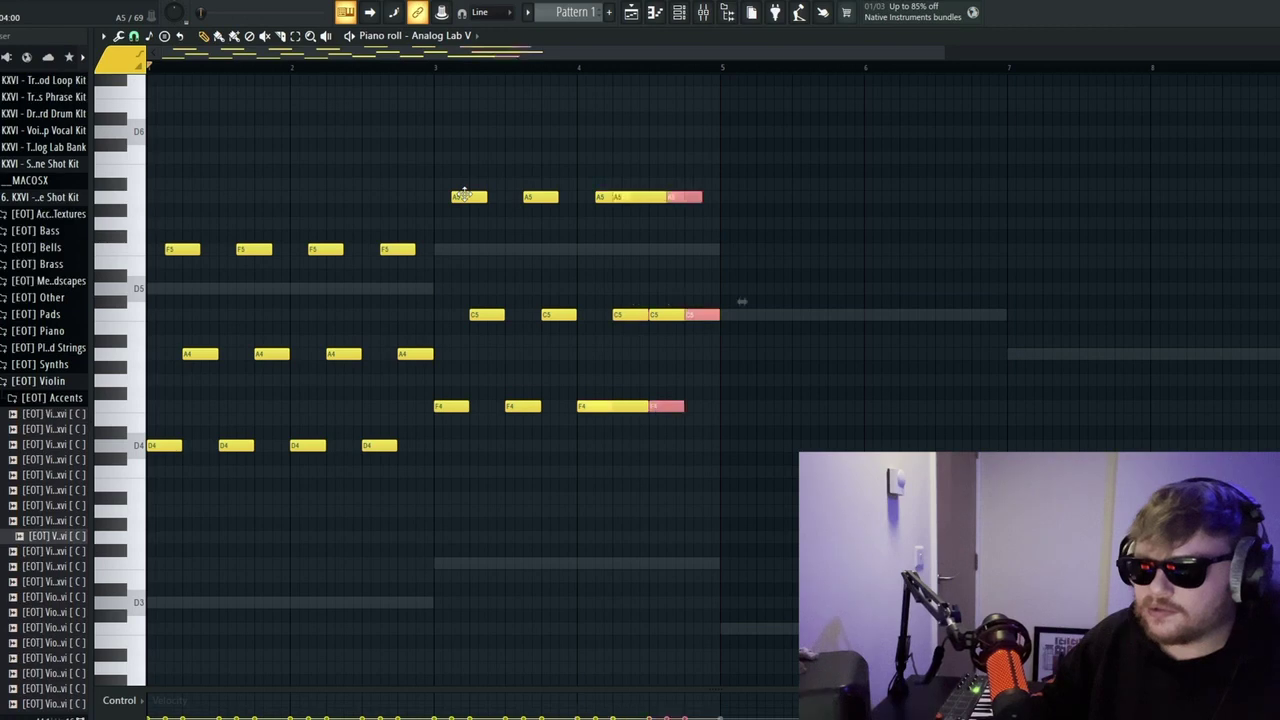
right_click(646, 198)
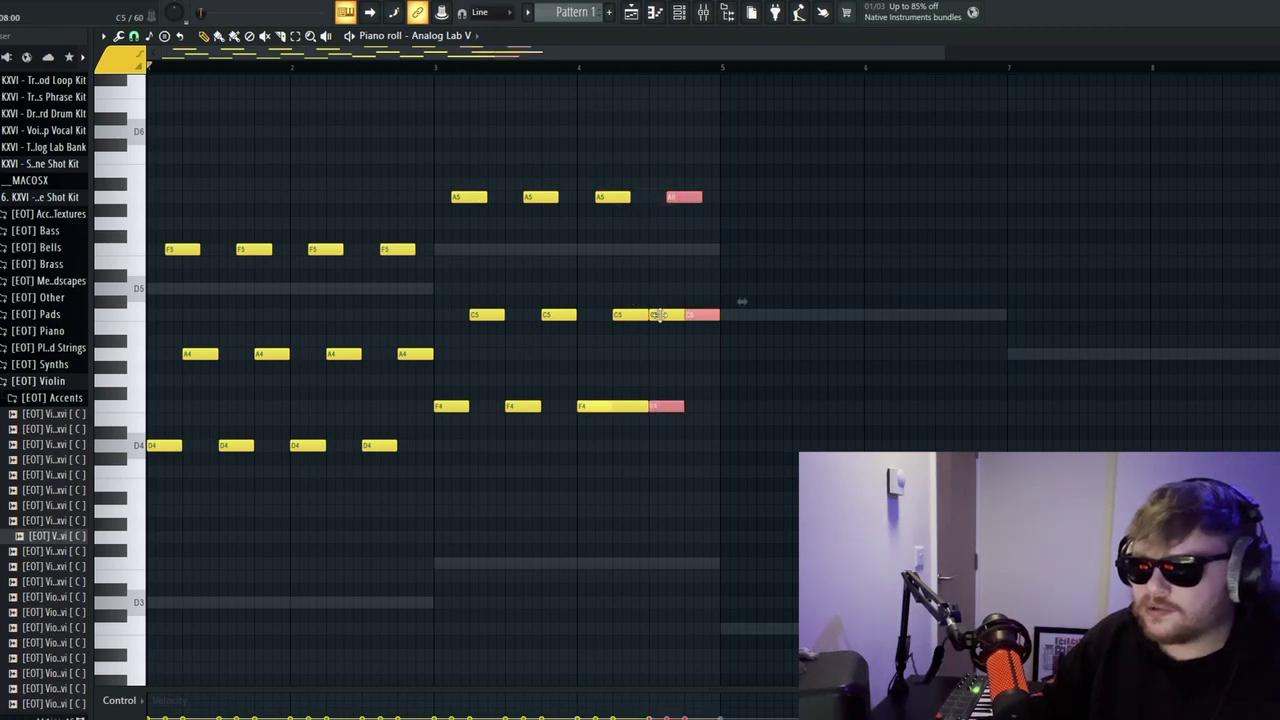
right_click(659, 314)
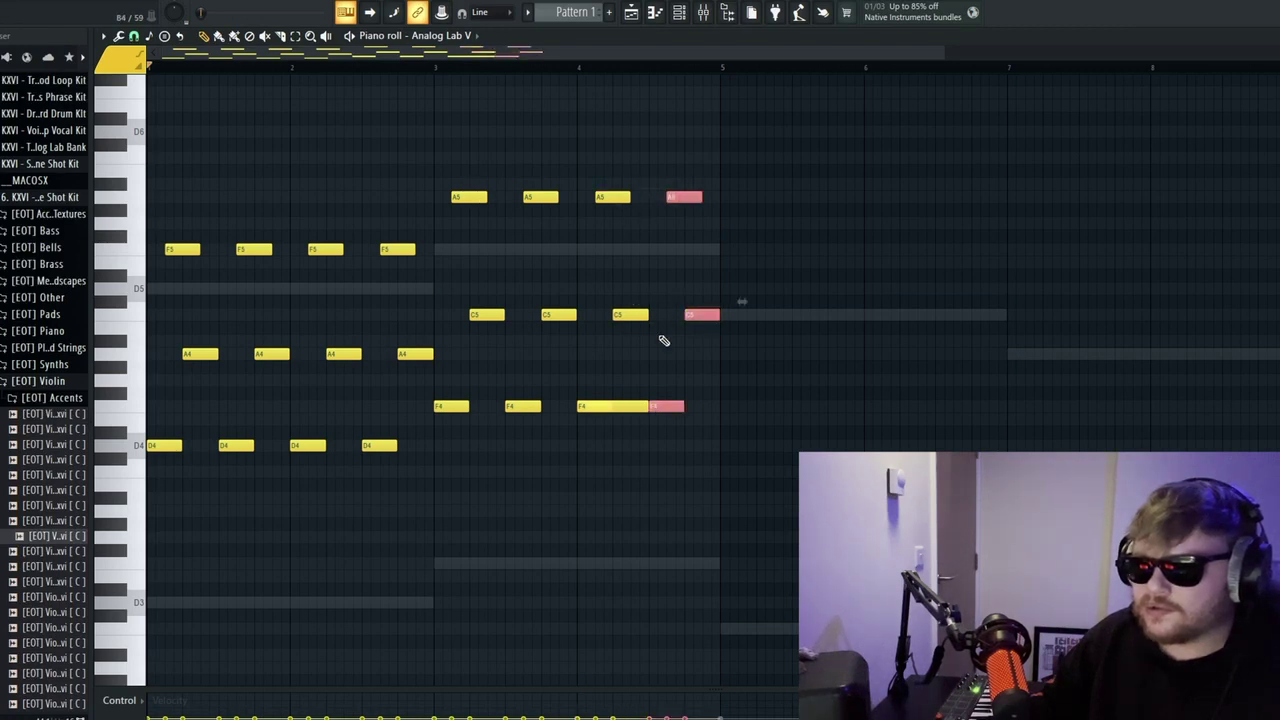
right_click(626, 410)
key(space)
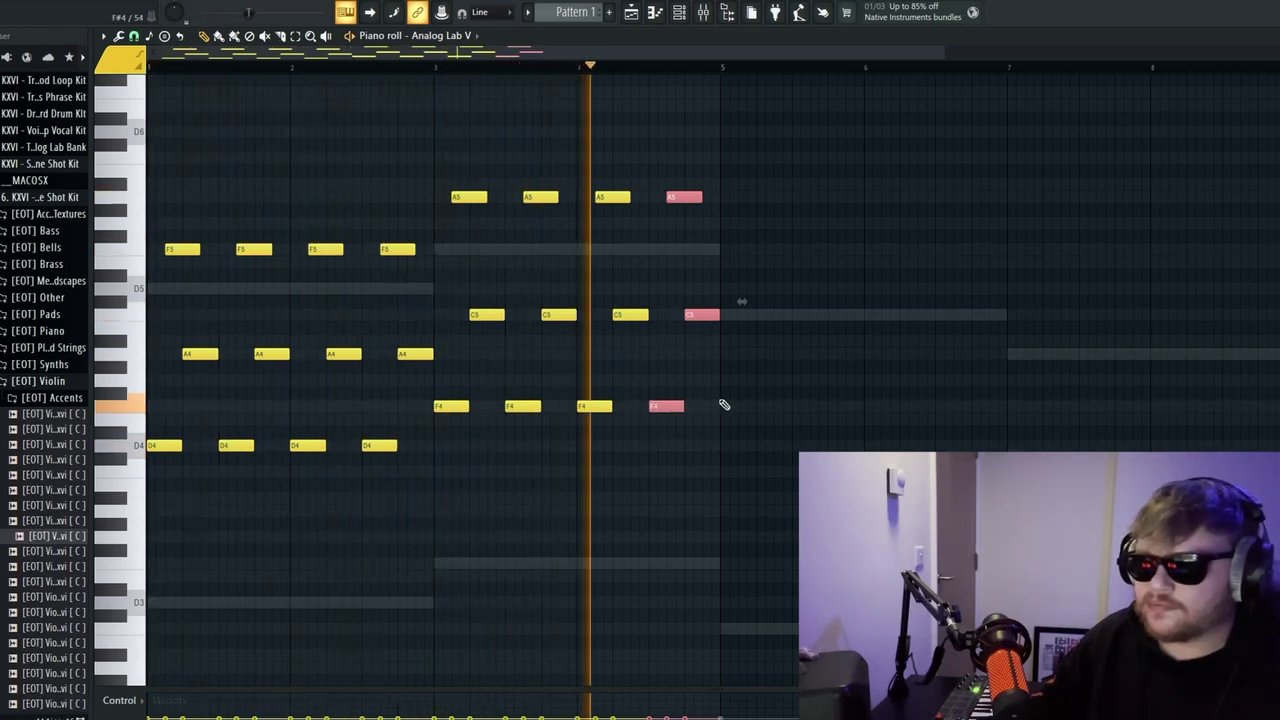
scroll(780, 380, down, 2)
key(space)
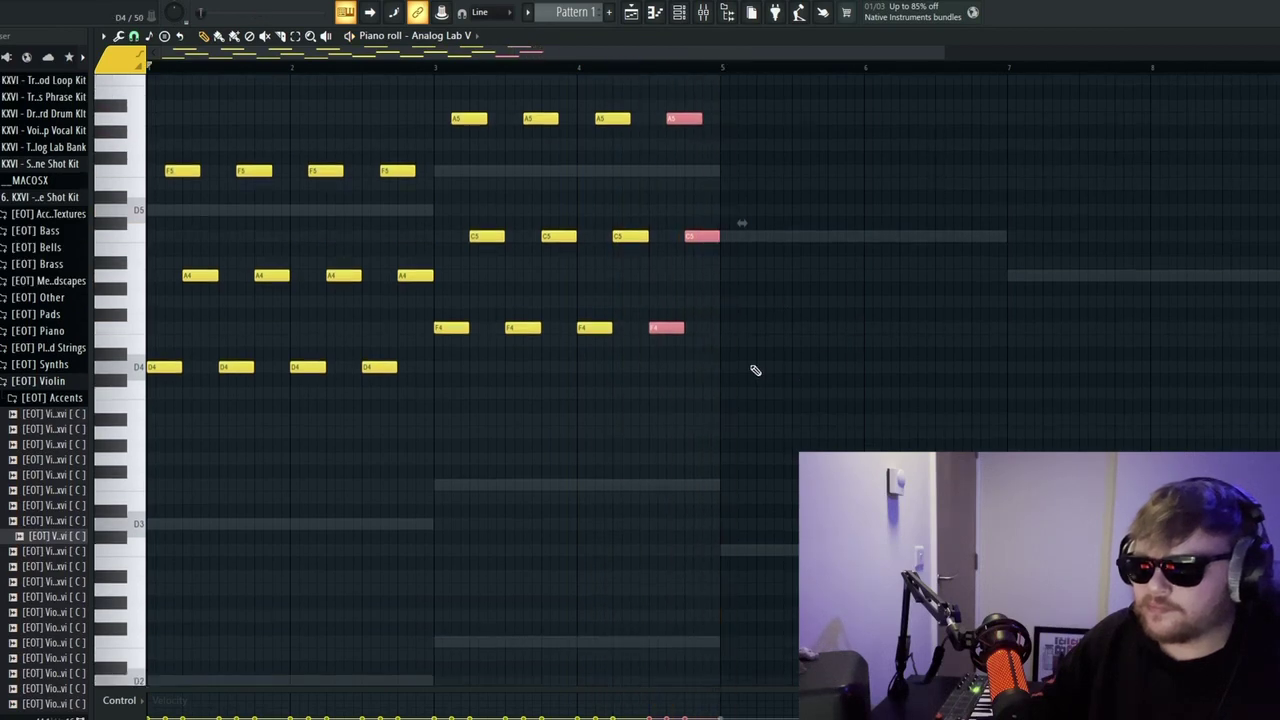
Step: Place a one-beat C4 note at the start of bar 5 and stack E4 and G4 notes above it
click(735, 549)
drag(733, 530, 748, 584)
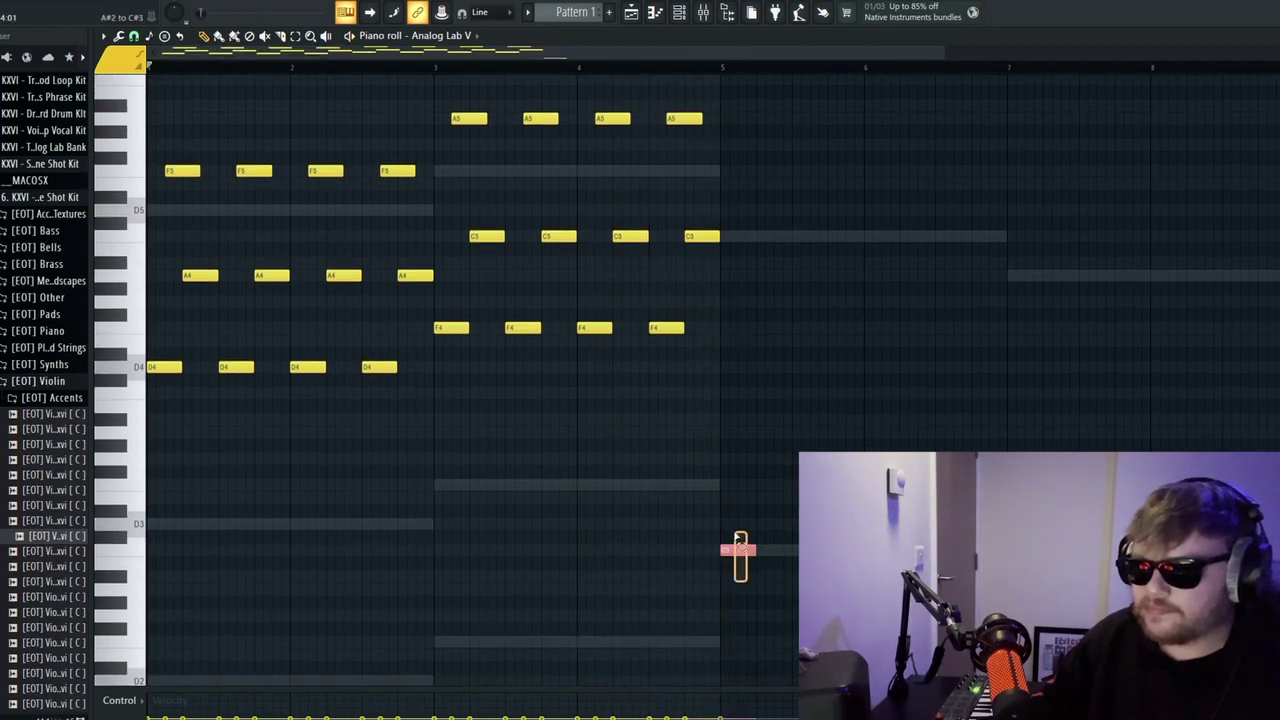
key(ctrl+Up)
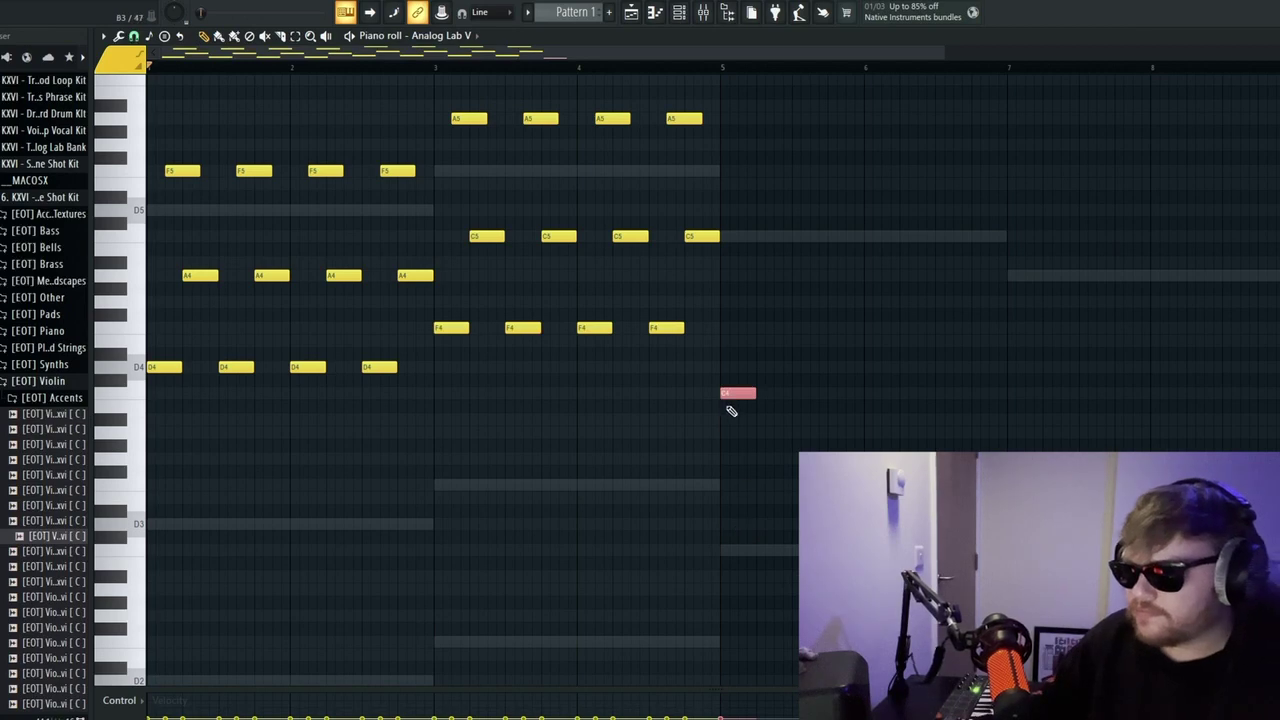
click(721, 342)
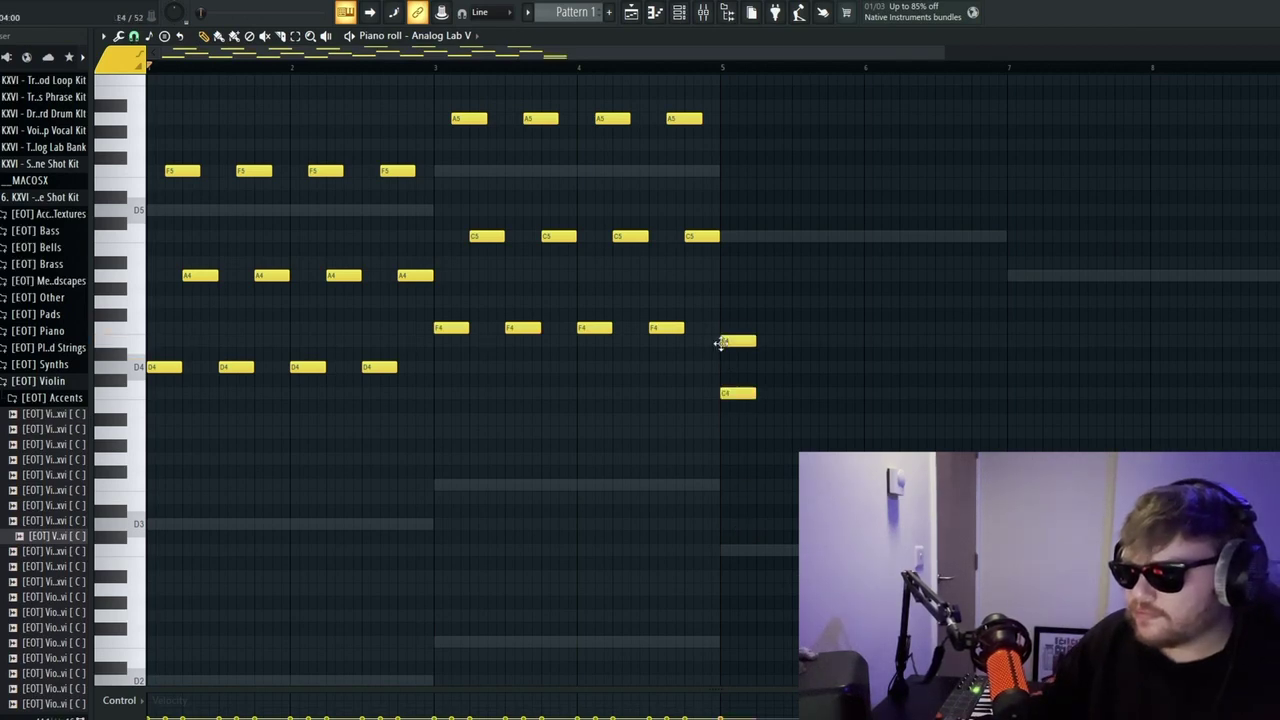
click(721, 302)
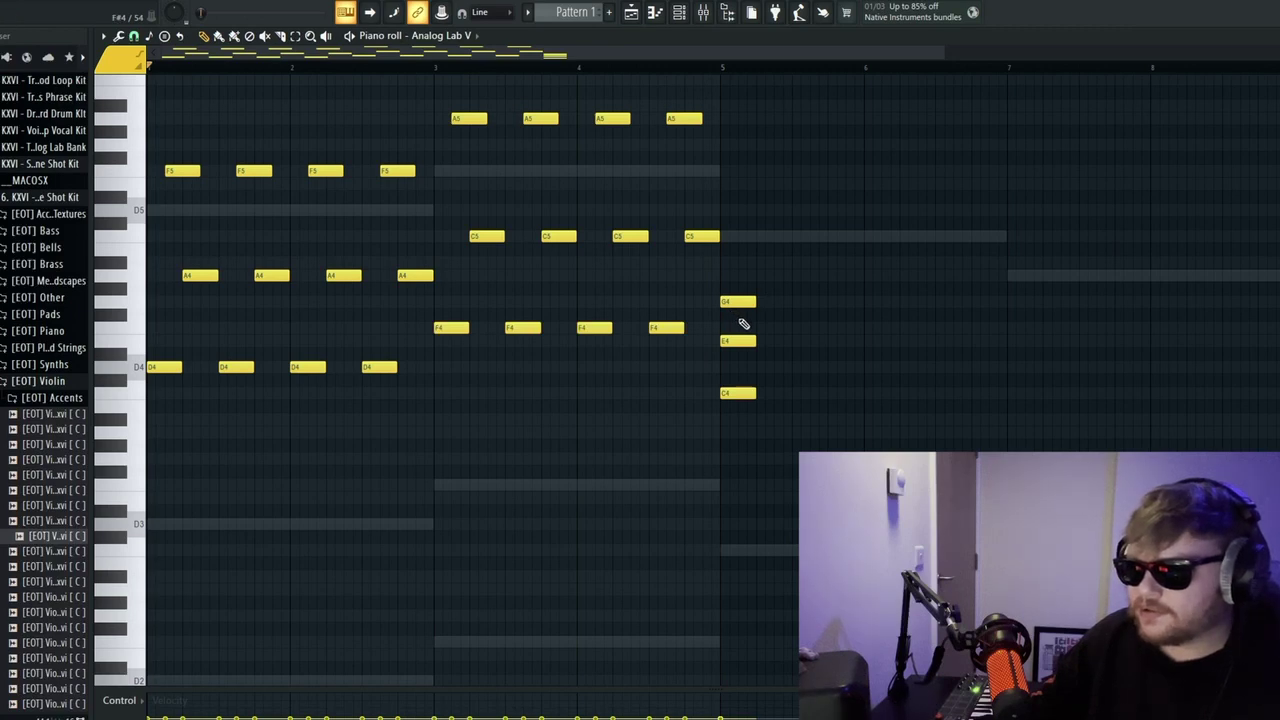
Step: Raise bar 5's E4 an octave to E5, keep G4 at its pitch, and stagger C4, E5 and G4 half a beat apart
drag(751, 349, 754, 289)
key(ctrl+Up)
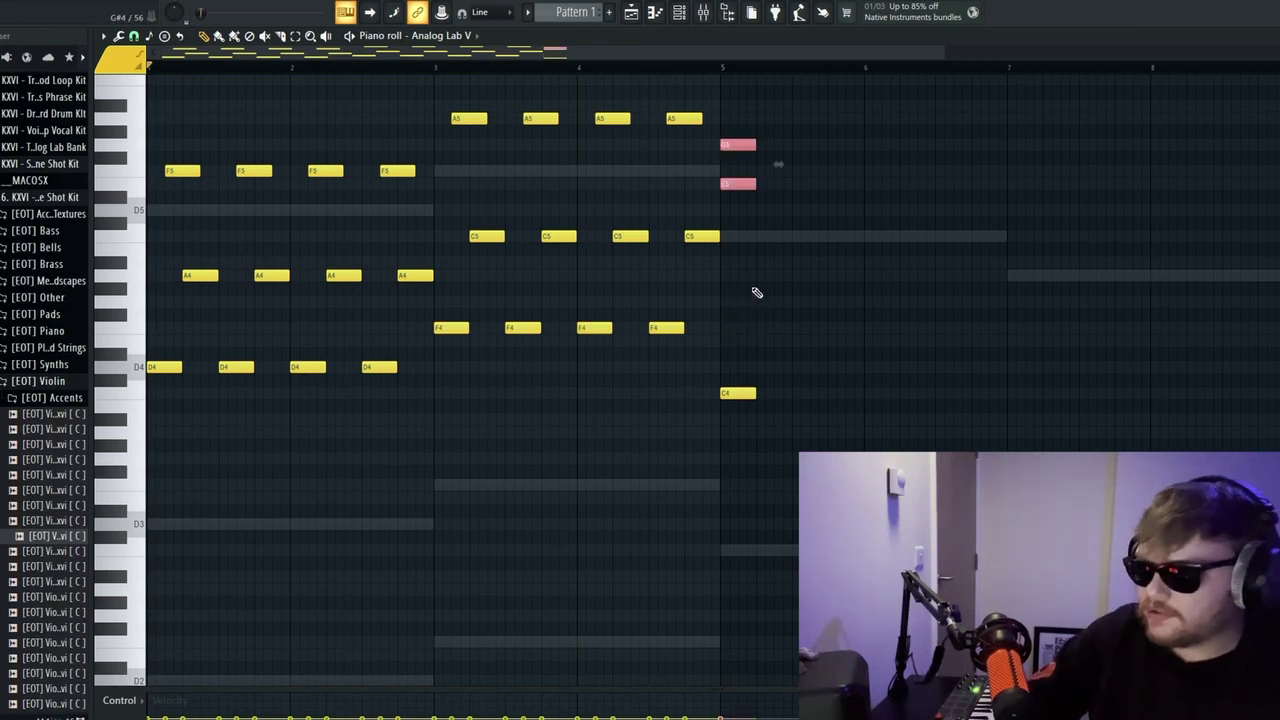
click(738, 145)
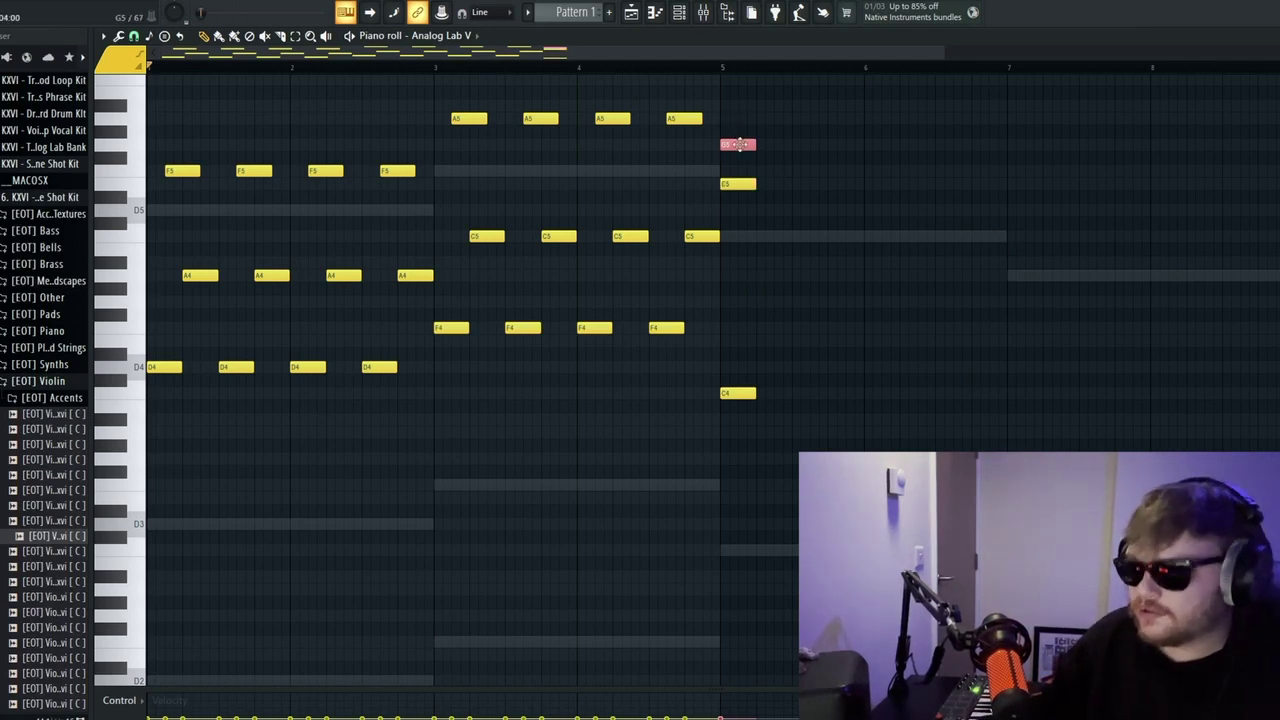
key(ctrl+Down)
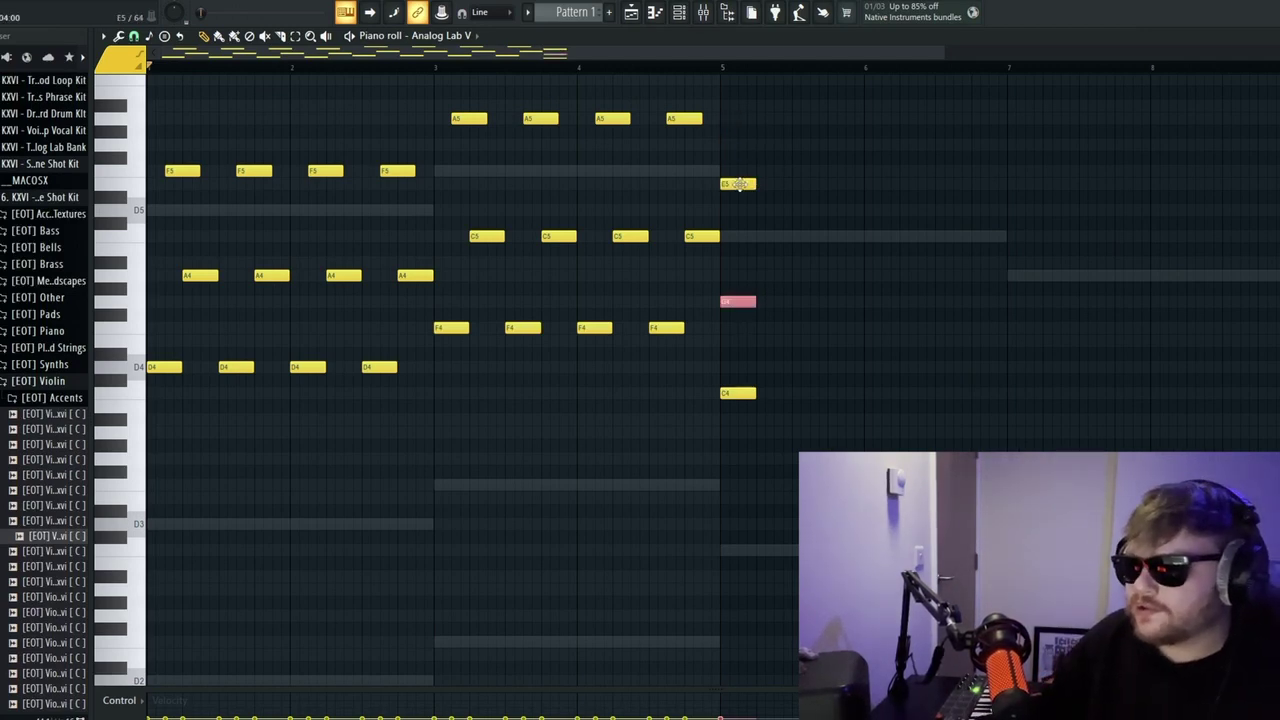
drag(748, 180, 766, 180)
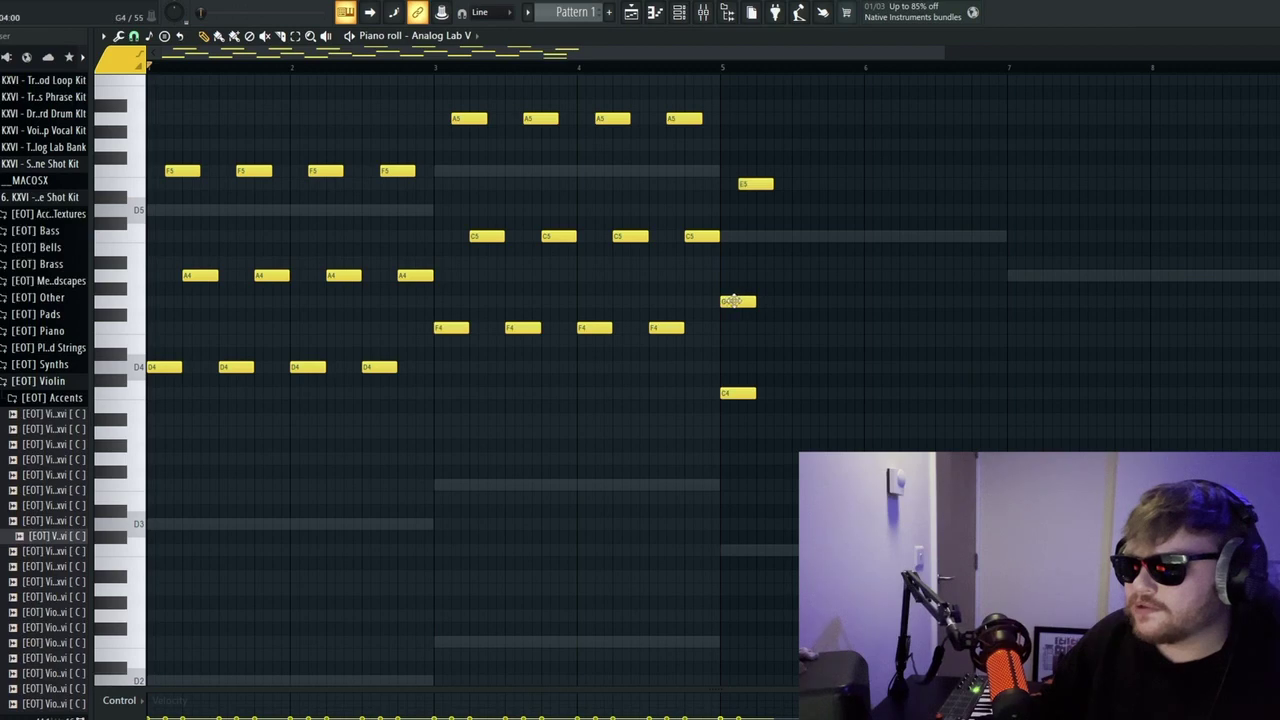
drag(733, 301, 767, 300)
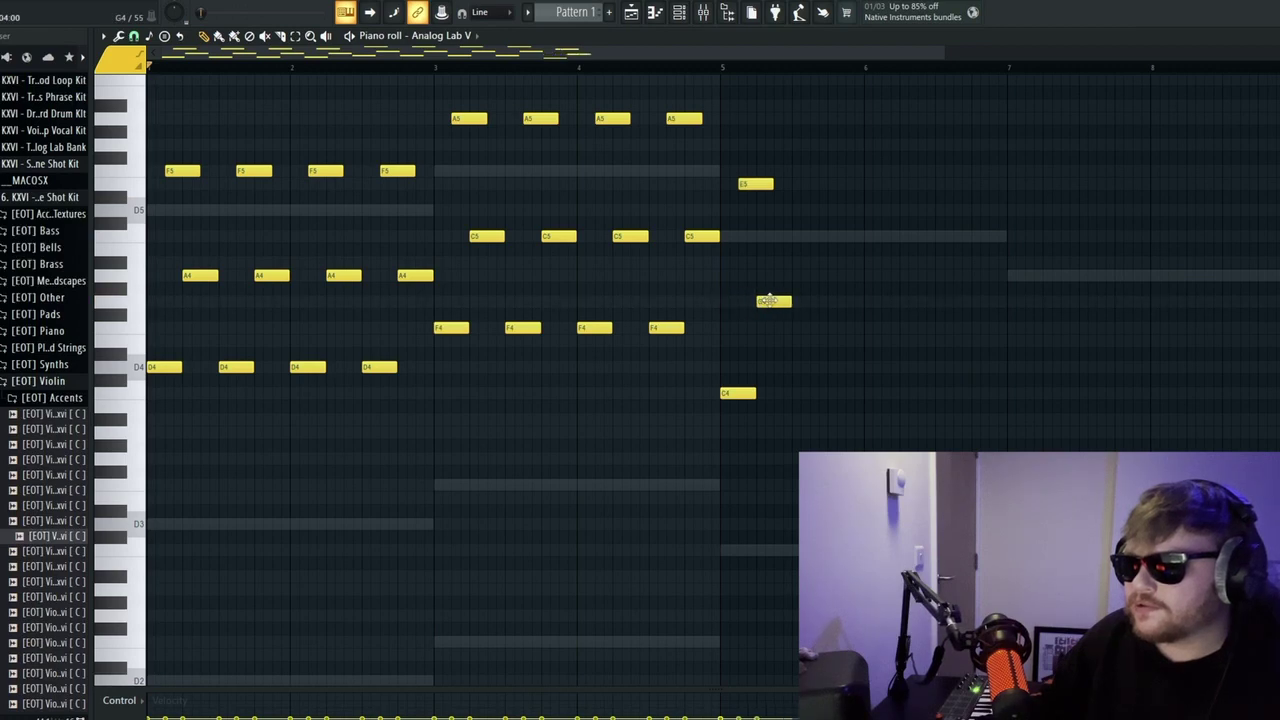
Step: Duplicate the C4, E5 and G4 arpeggio three times to fill bars 5 and 6
drag(768, 440, 735, 172)
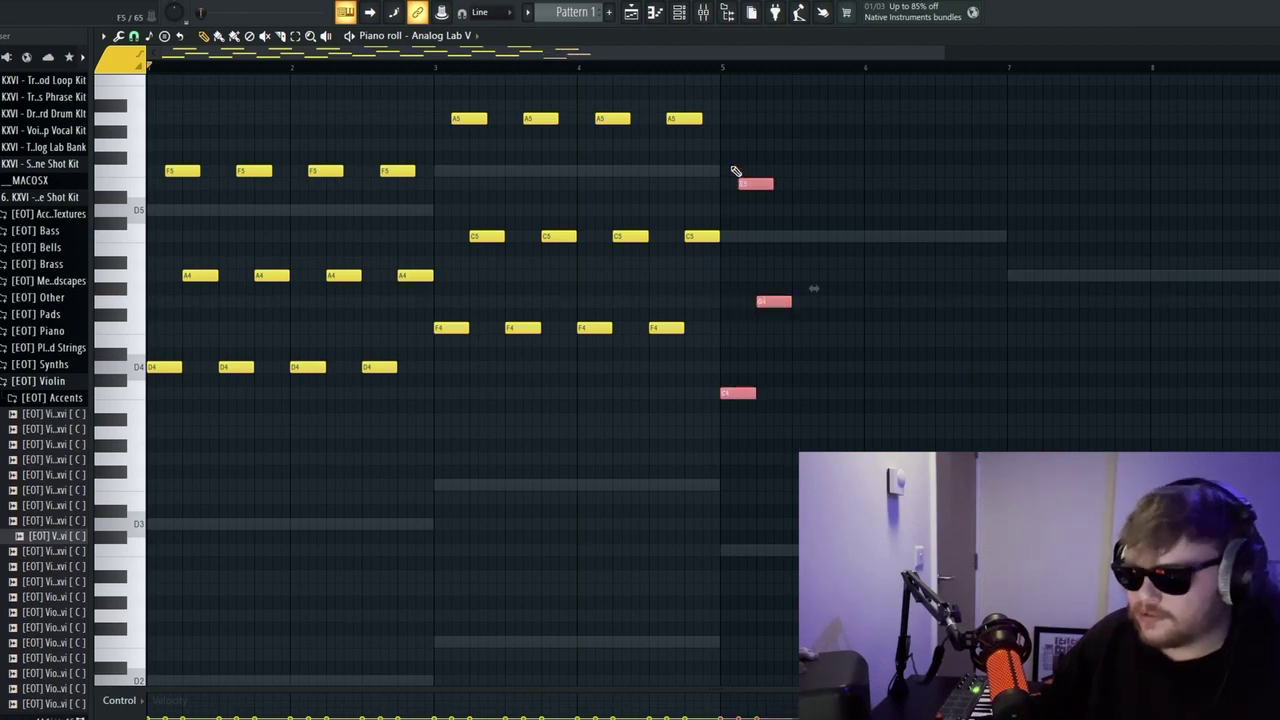
key(ctrl+b)
key(ctrl+b)
key(ctrl+b)
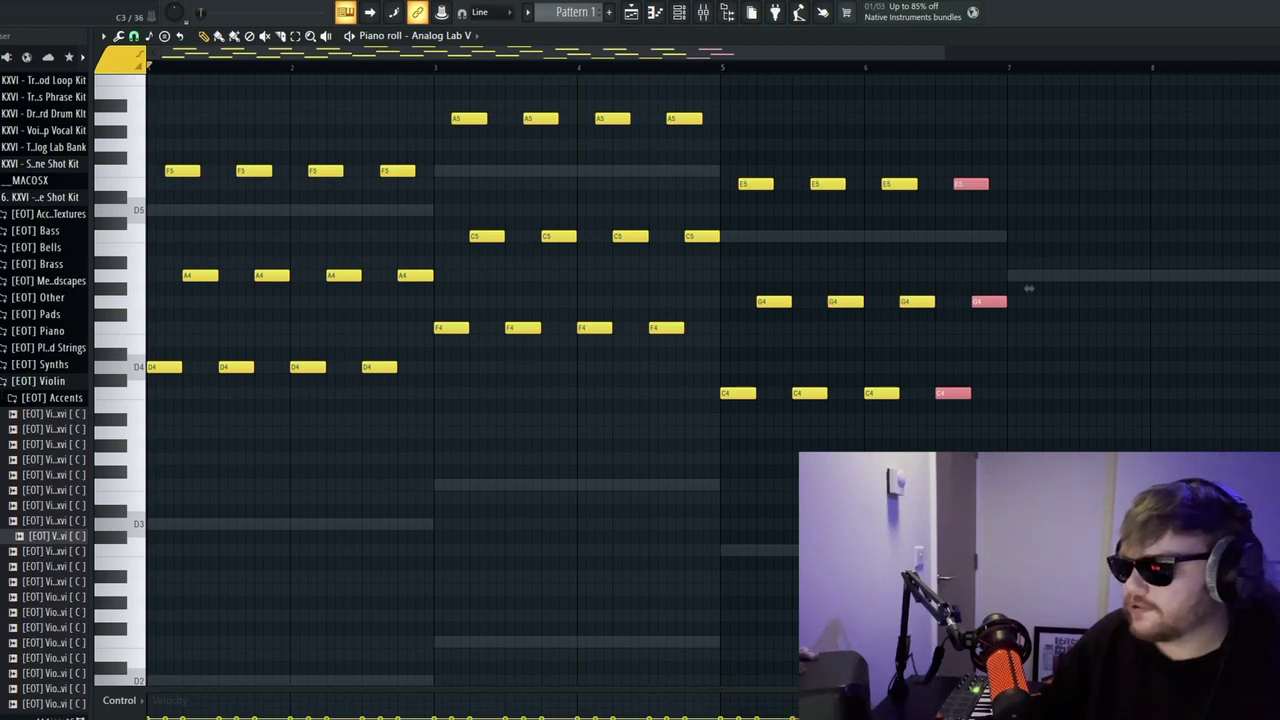
click(1029, 288)
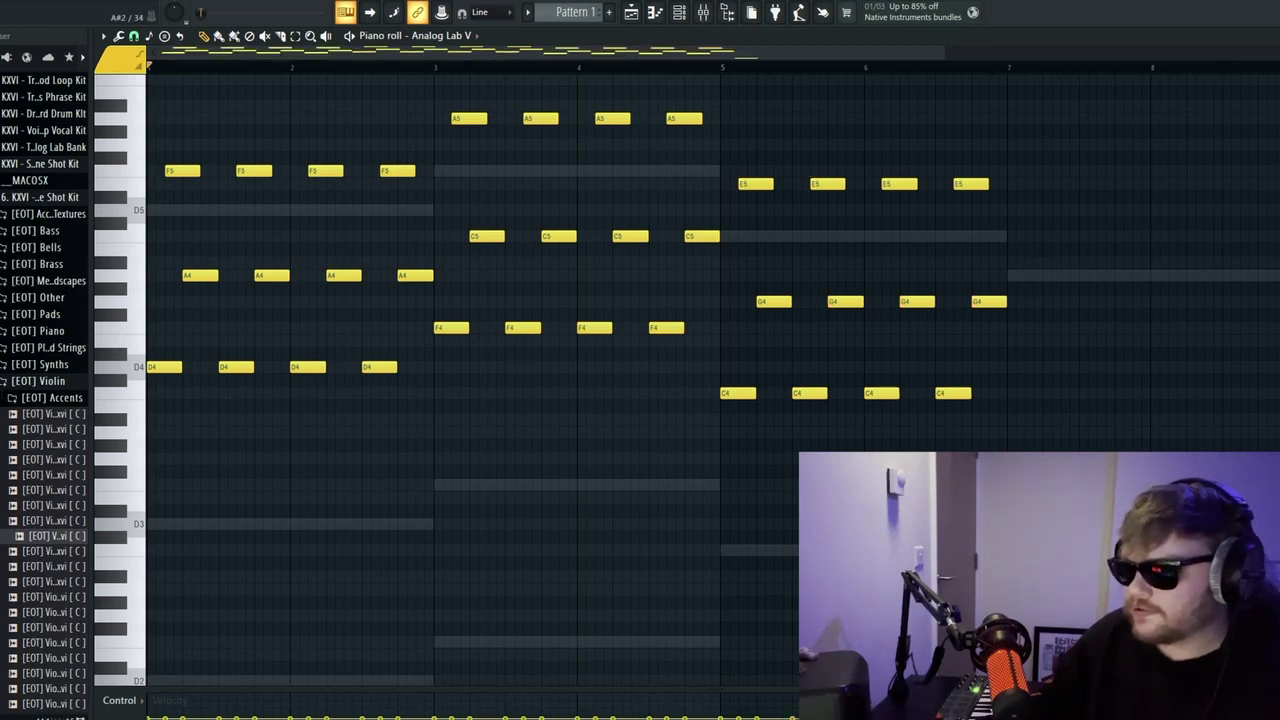
Step: Place one-beat C4 and E4 notes at the start of bar 7
scroll(450, 380, down, 1)
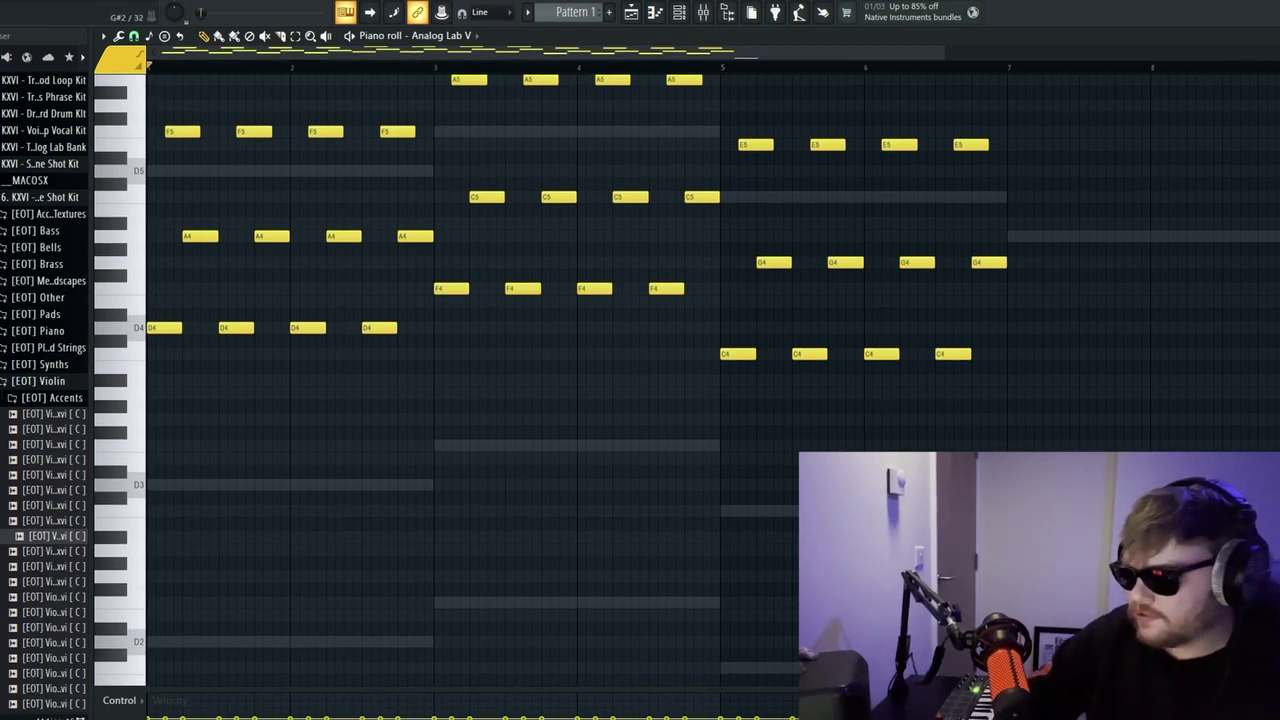
click(1012, 393)
scroll(640, 380, up, 2)
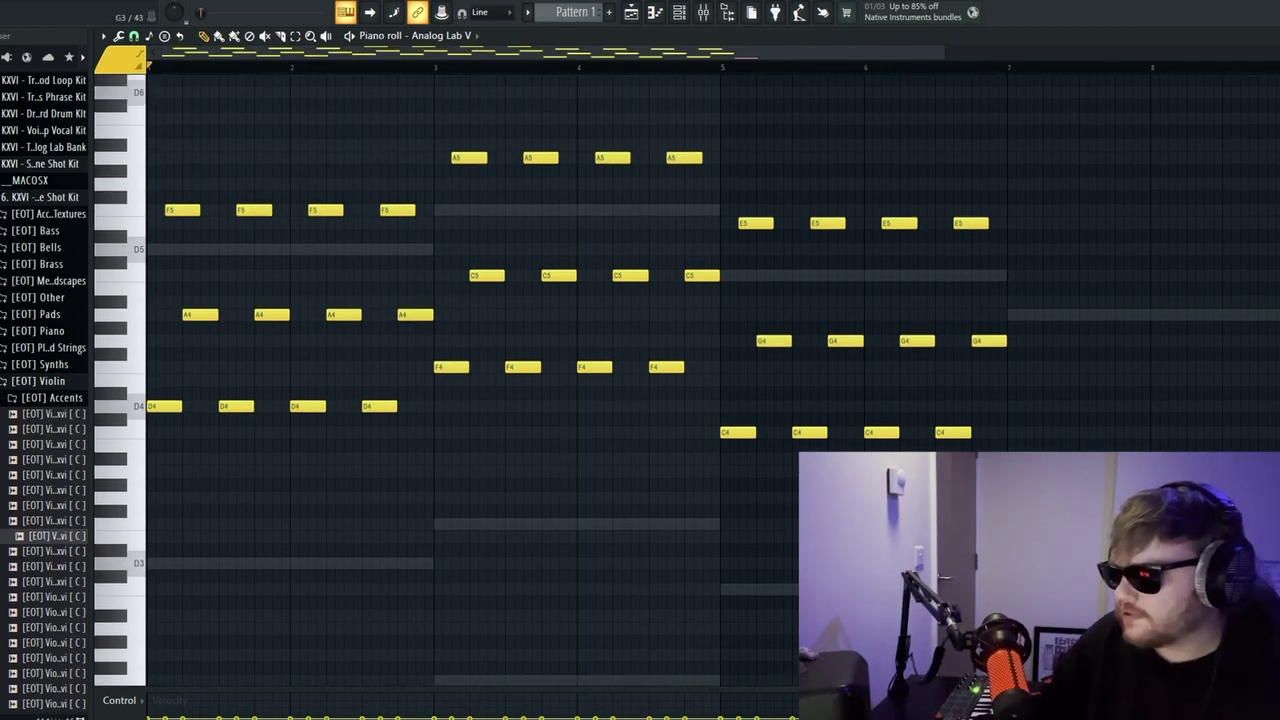
click(1008, 432)
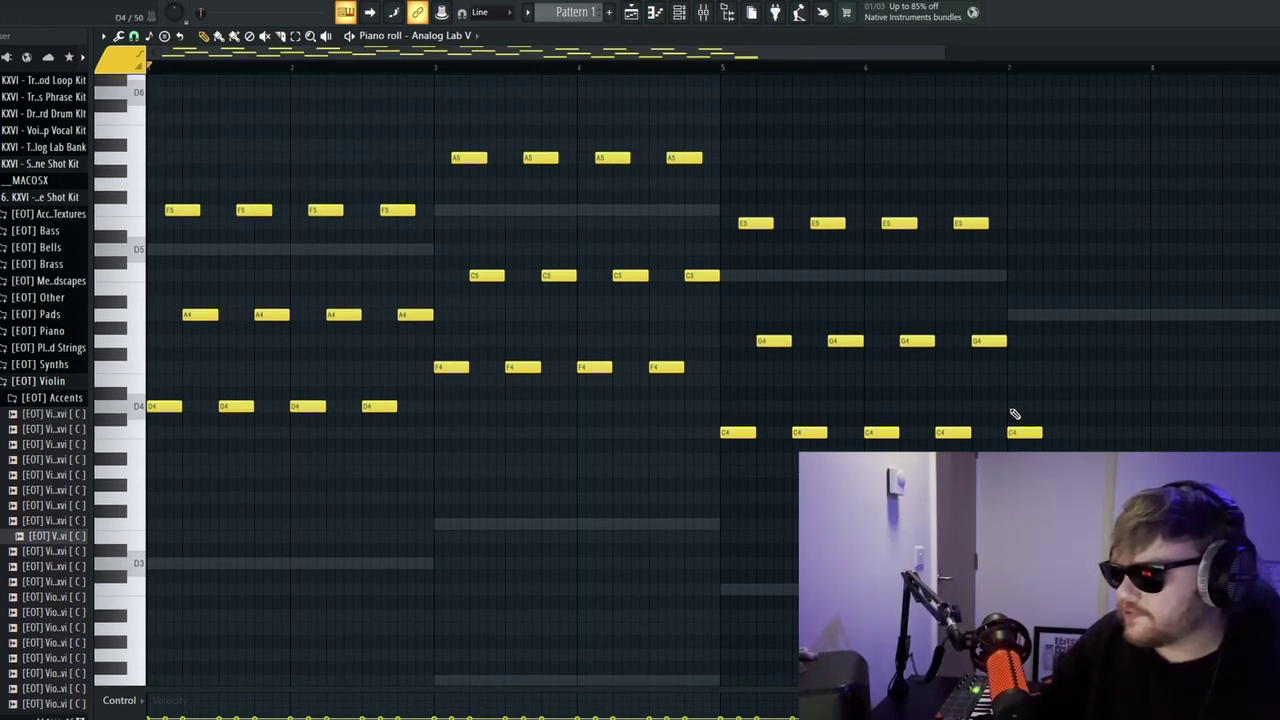
click(1010, 379)
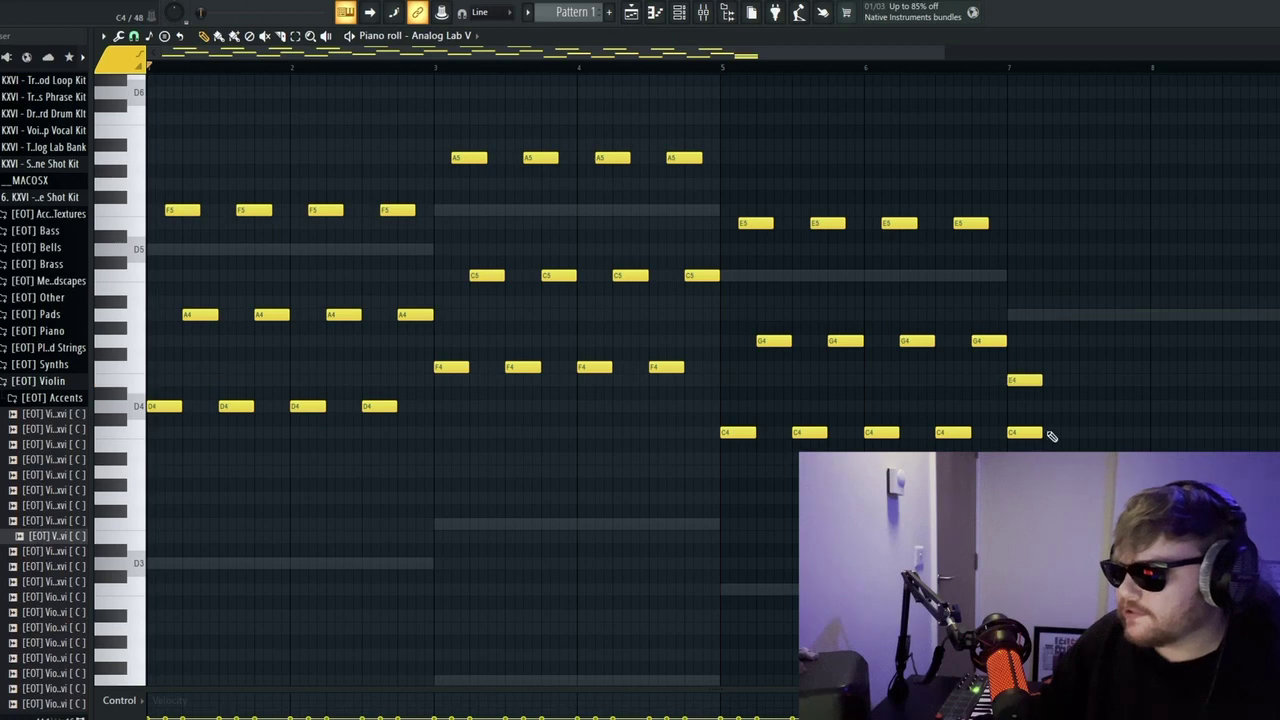
Step: Raise bar 7's C and E notes an octave, and return only the E note to E4, leaving the other at C5
drag(1050, 446, 1018, 373)
key(ctrl+Up)
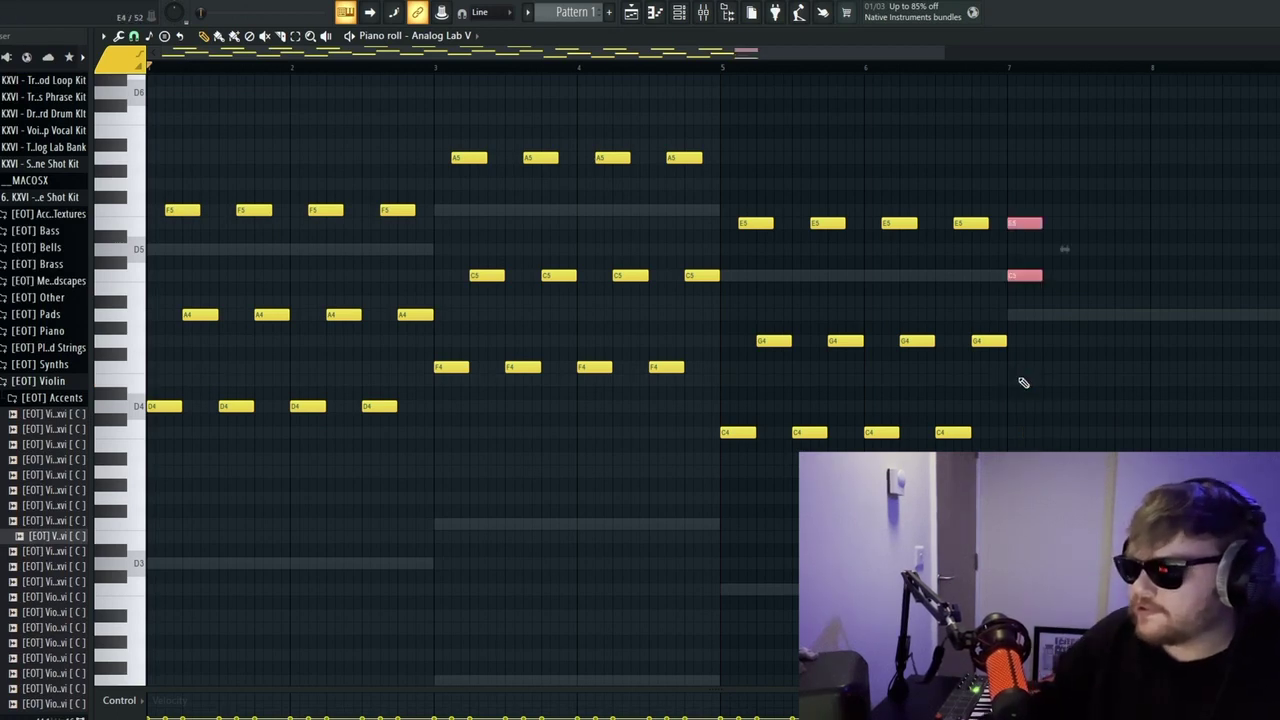
click(1038, 231)
ctrl+click(1034, 224)
key(ctrl+Down)
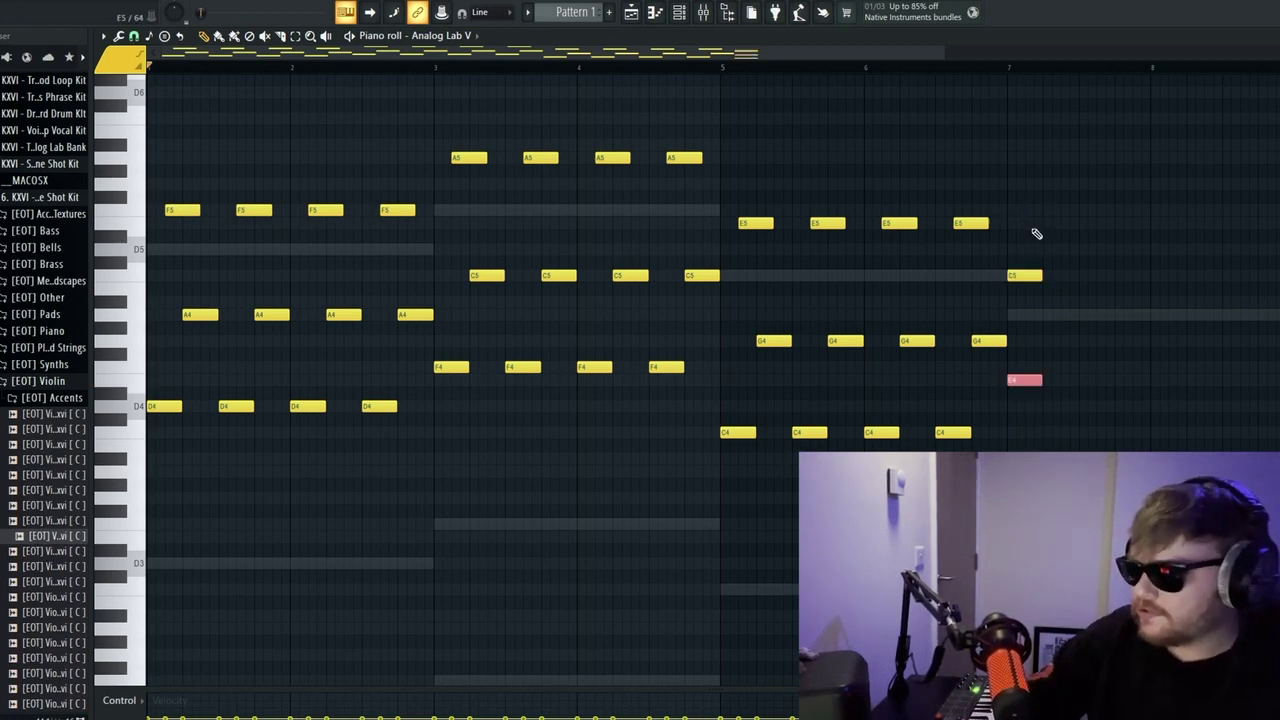
Step: Delay bar 7's C5 by half a beat and E4 by one beat, duplicate the arpeggio three times through bar 8, and play it back
drag(1022, 280, 1040, 277)
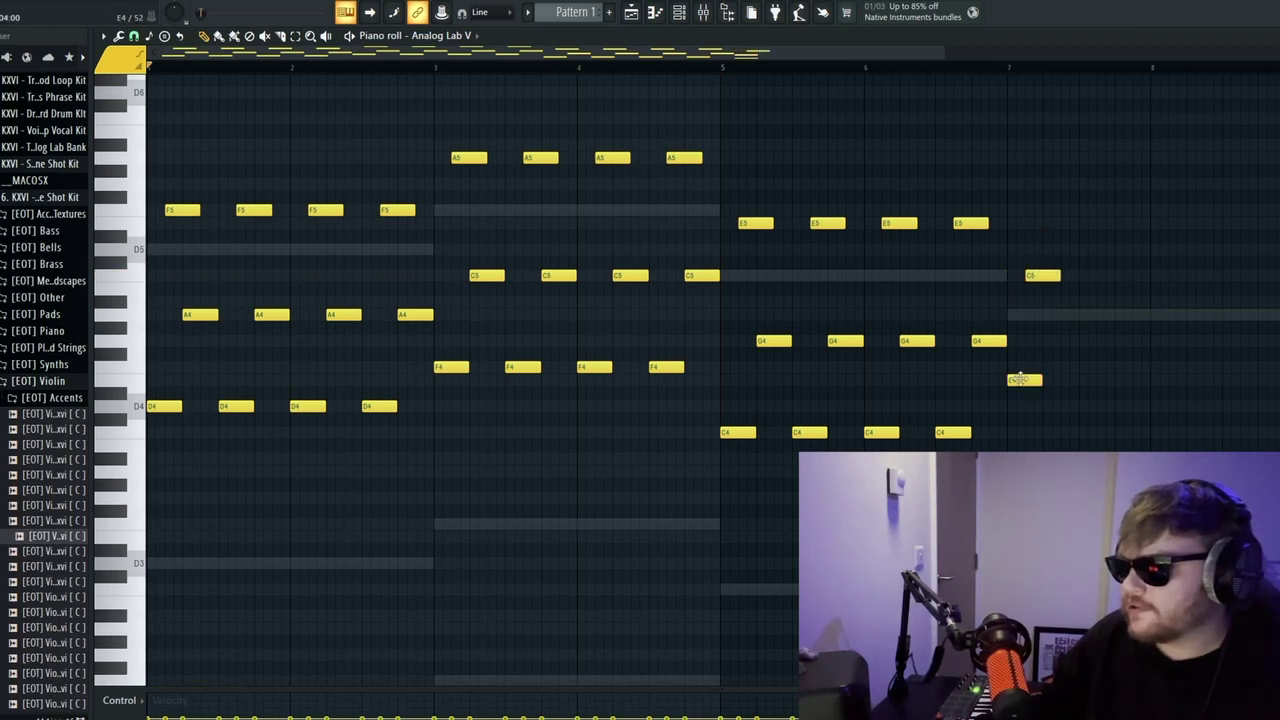
drag(1018, 378, 1055, 380)
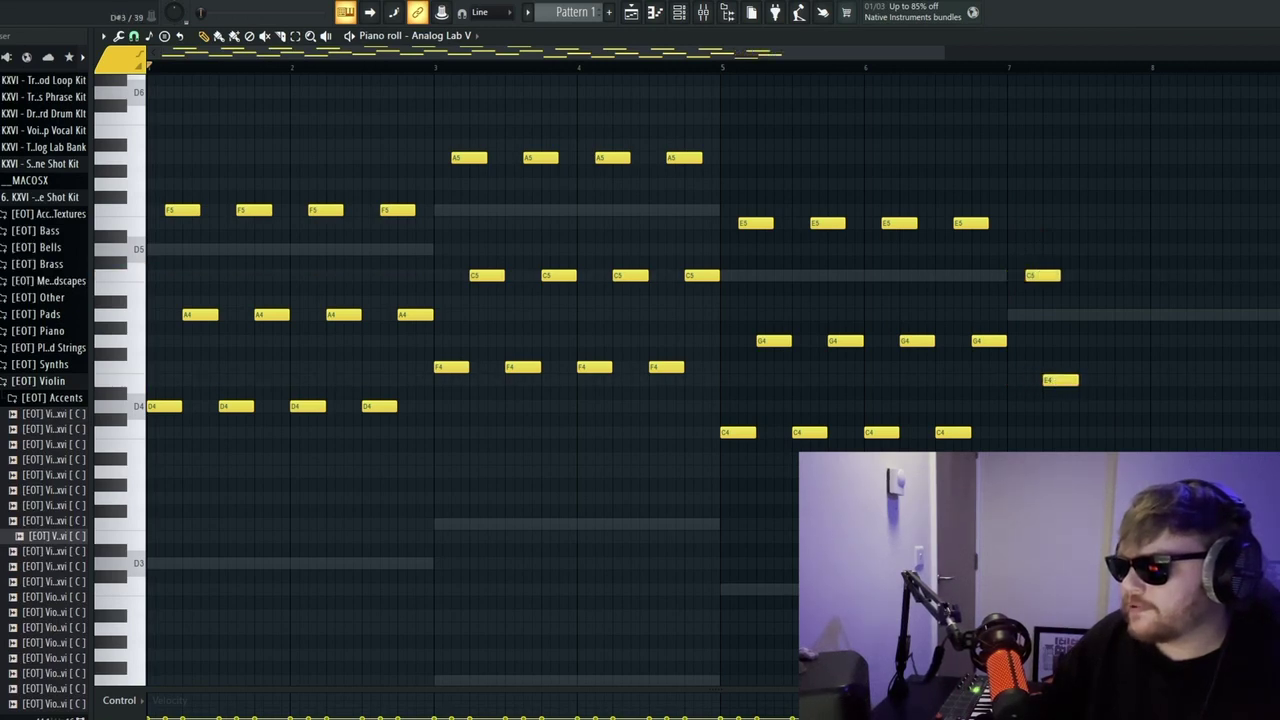
drag(1064, 452, 1025, 271)
key(ctrl+b)
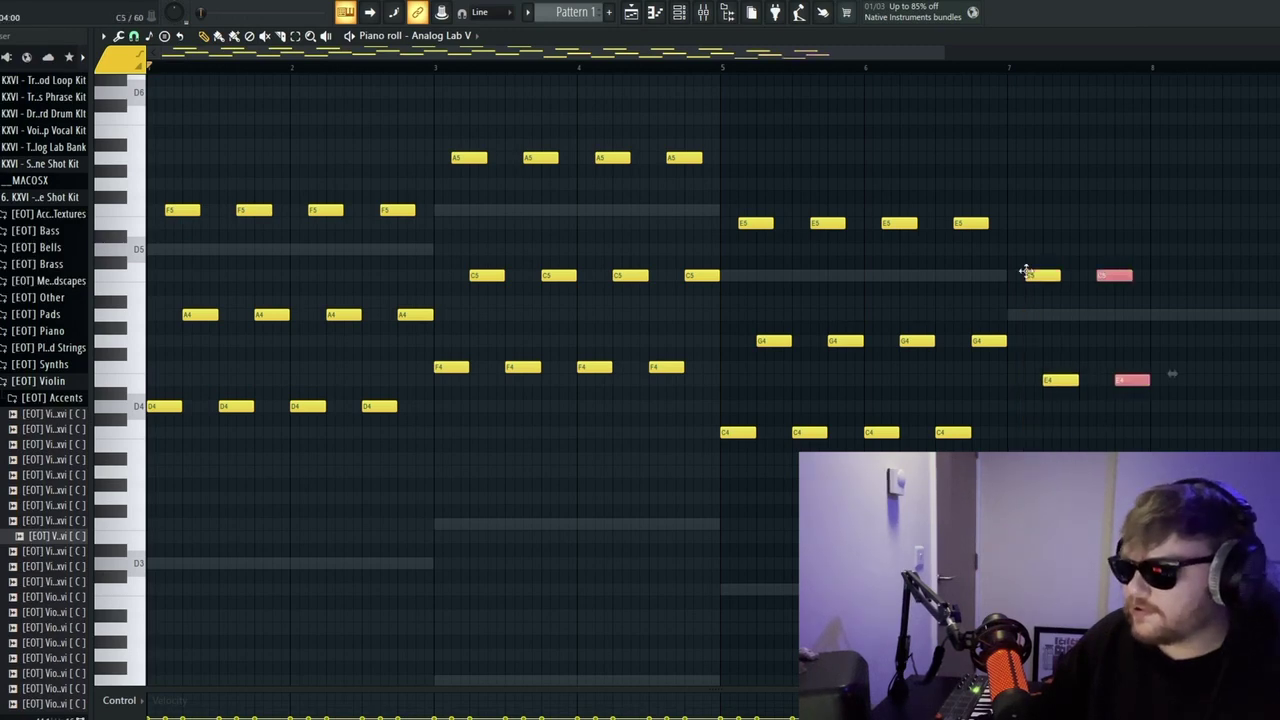
key(ctrl+b)
key(ctrl+b)
key(space)
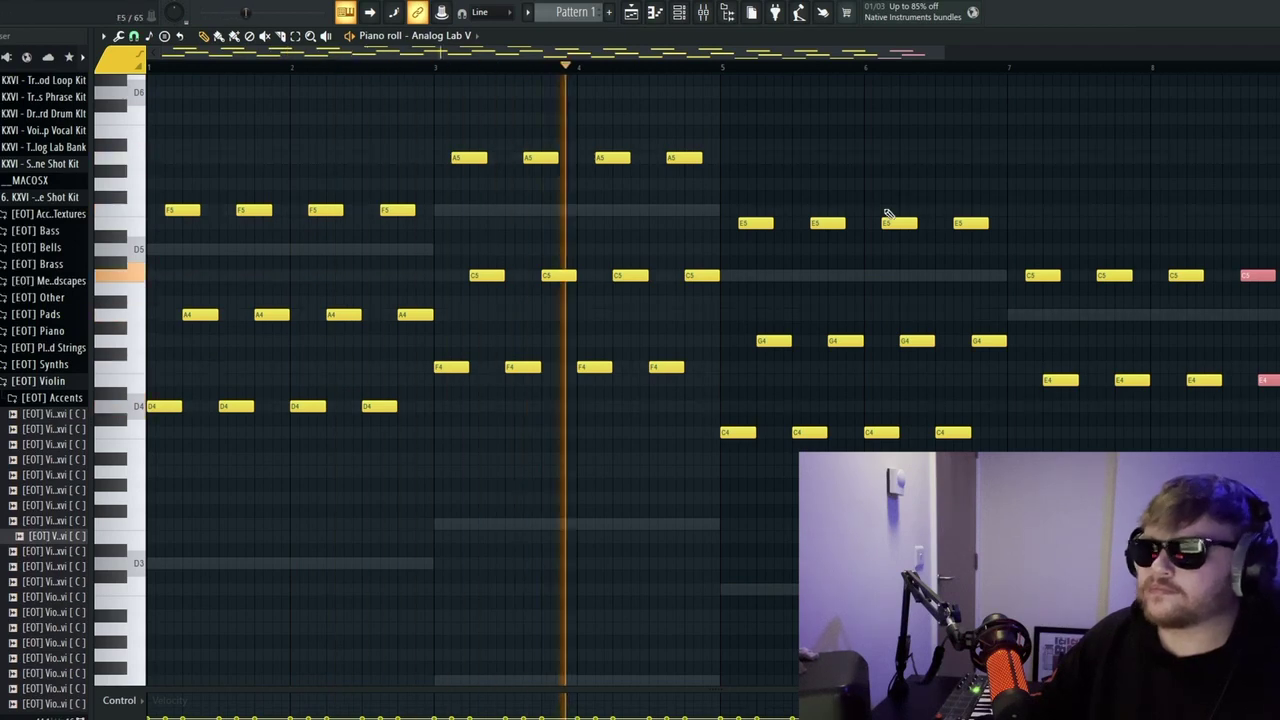
Step: Delete the two muted [EOT] piano sample channels from the channel rack
key(F7)
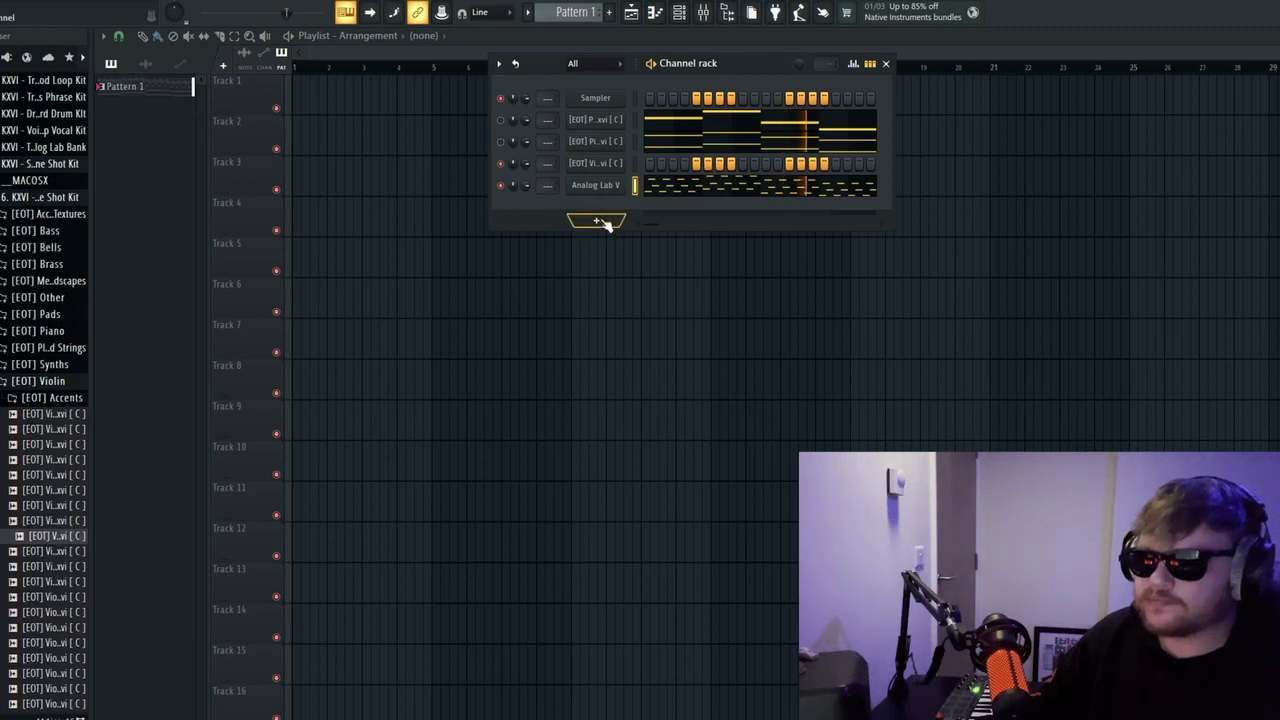
right_click(596, 142)
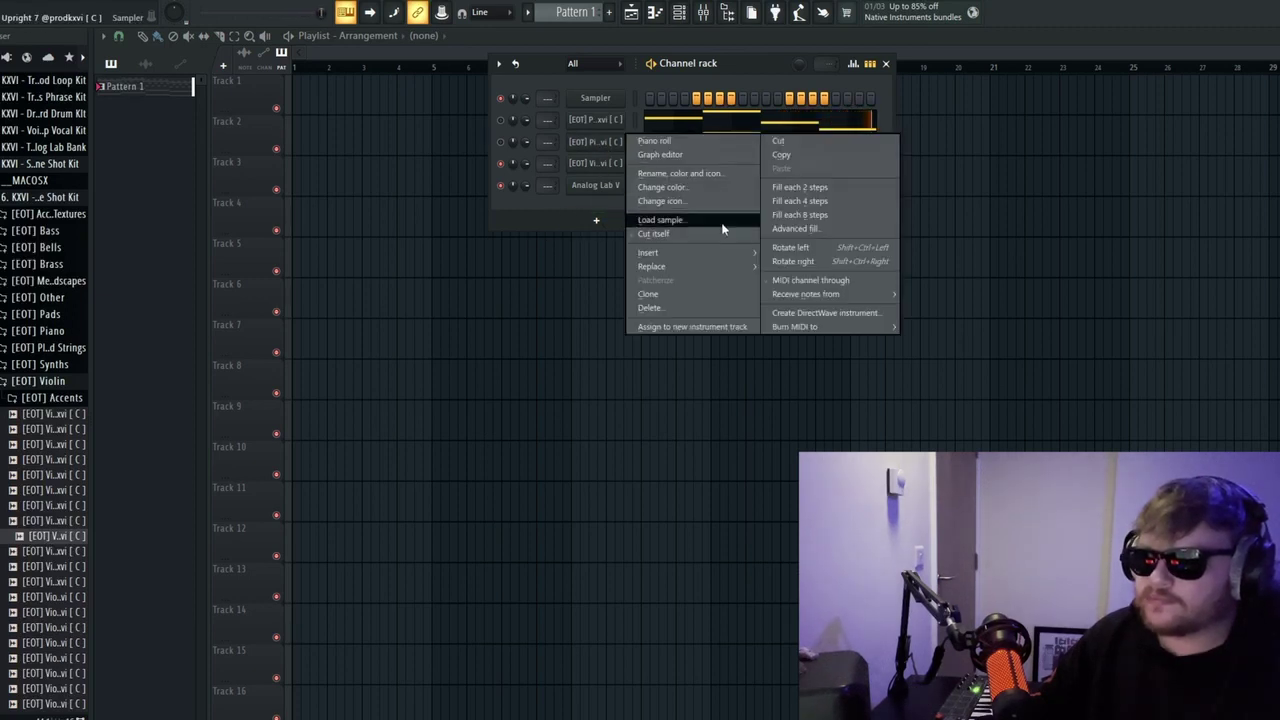
click(649, 307)
right_click(596, 120)
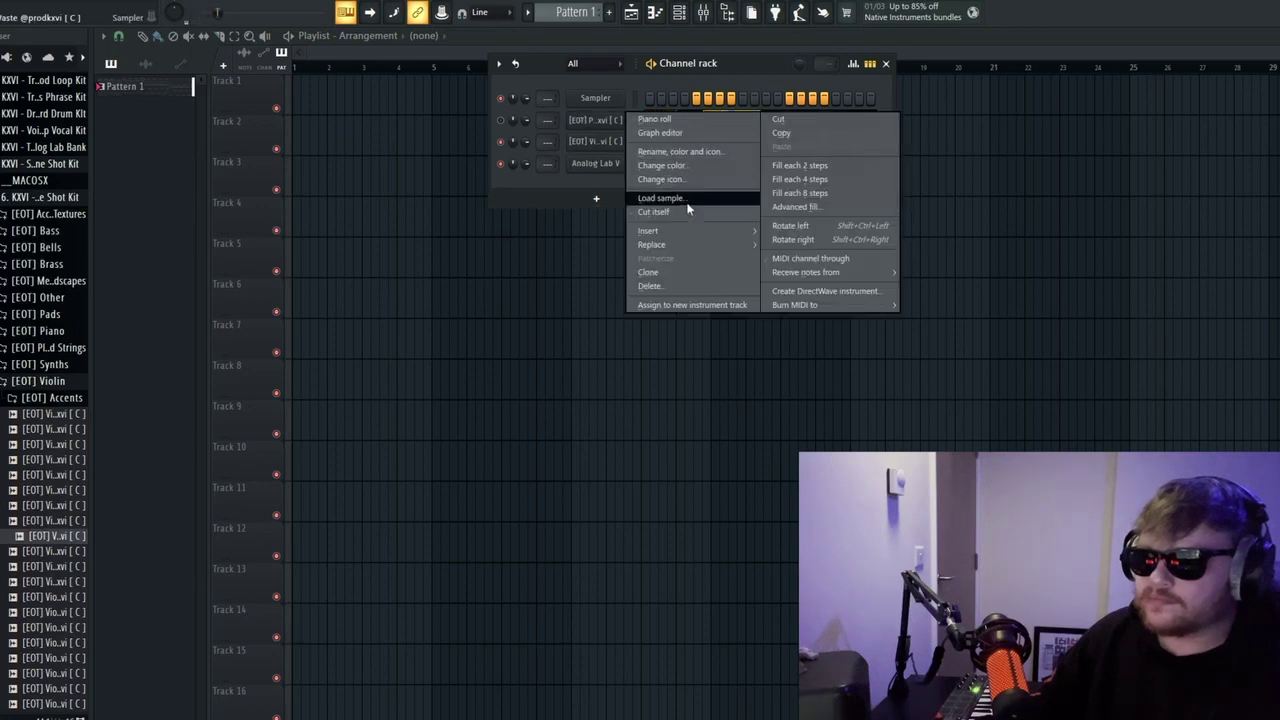
click(669, 283)
Step: Add a second Analog Lab V instrument to the channel rack
click(605, 180)
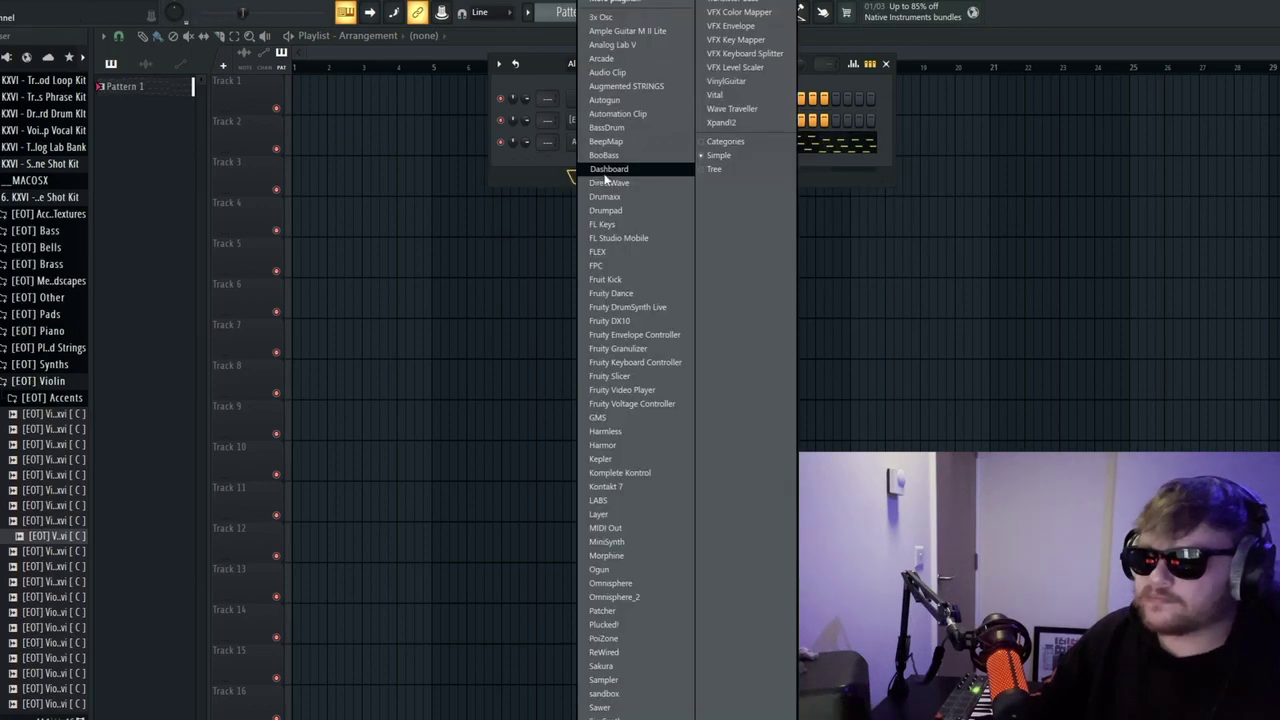
click(610, 48)
drag(699, 162, 693, 144)
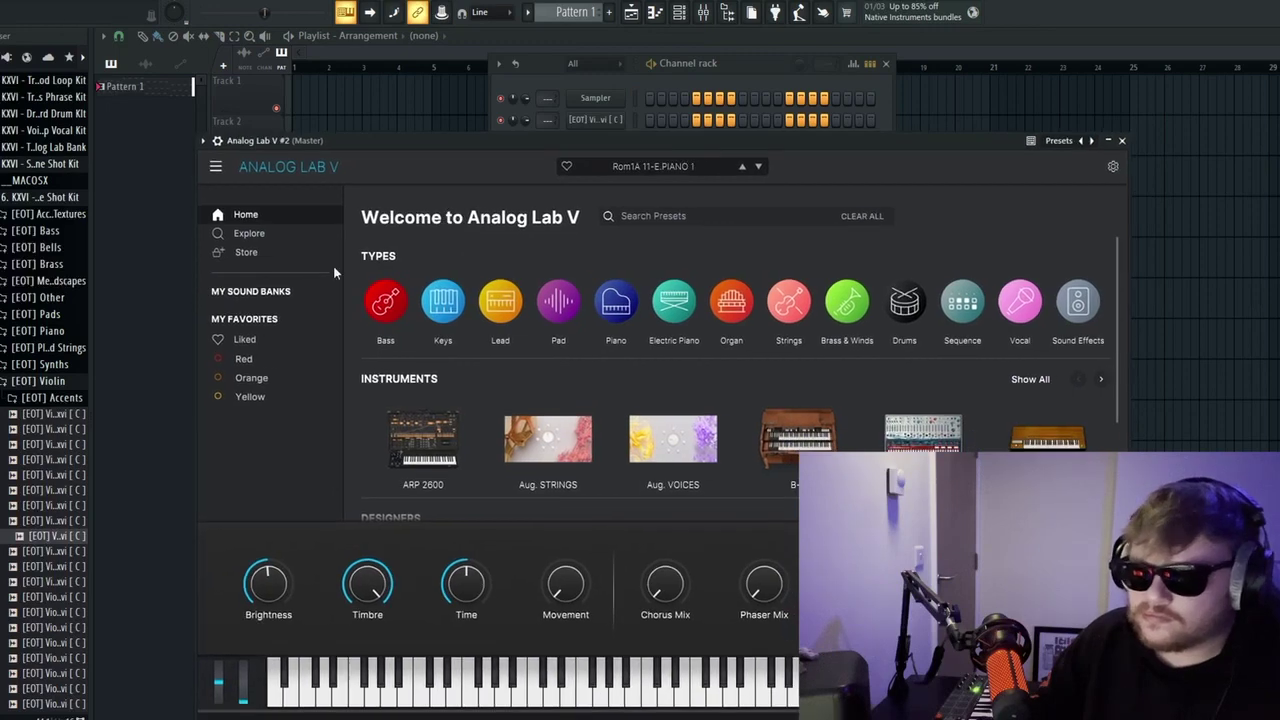
Step: Load the Bass - Revolver preset from the KXVI - TRAP SONICS sound bank and close the plugin
click(251, 291)
scroll(742, 446, down, 2)
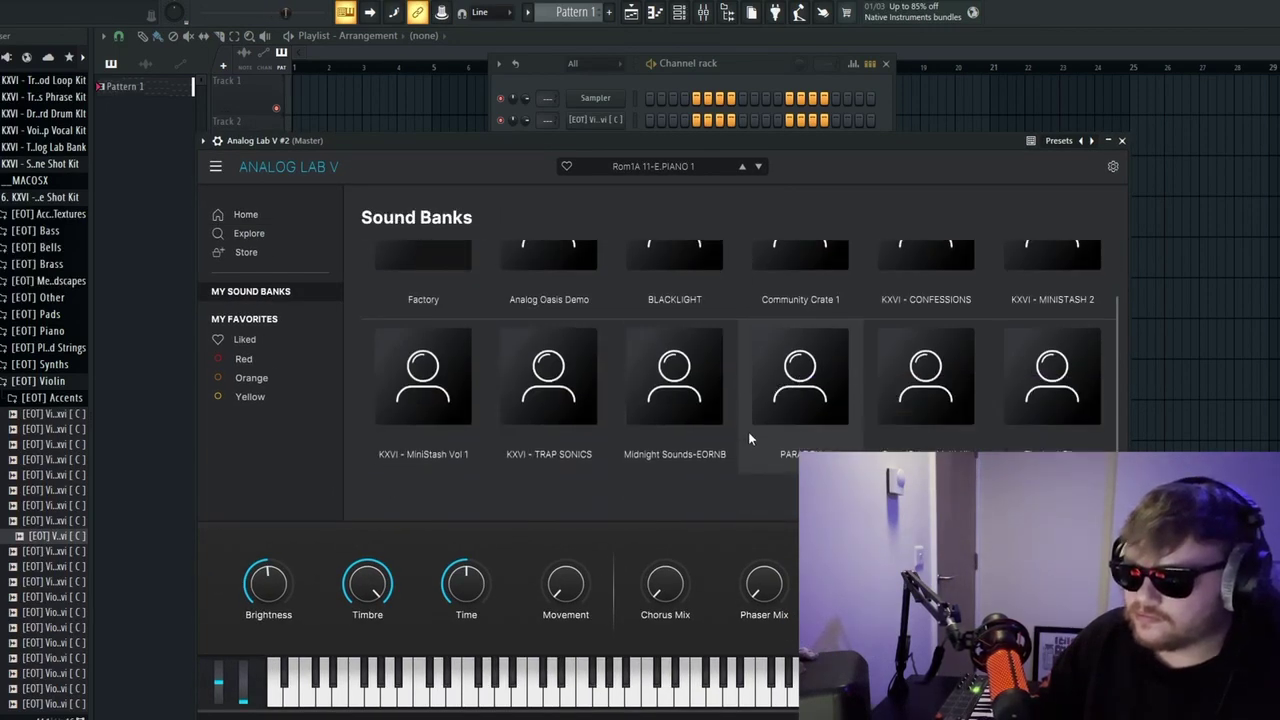
click(553, 404)
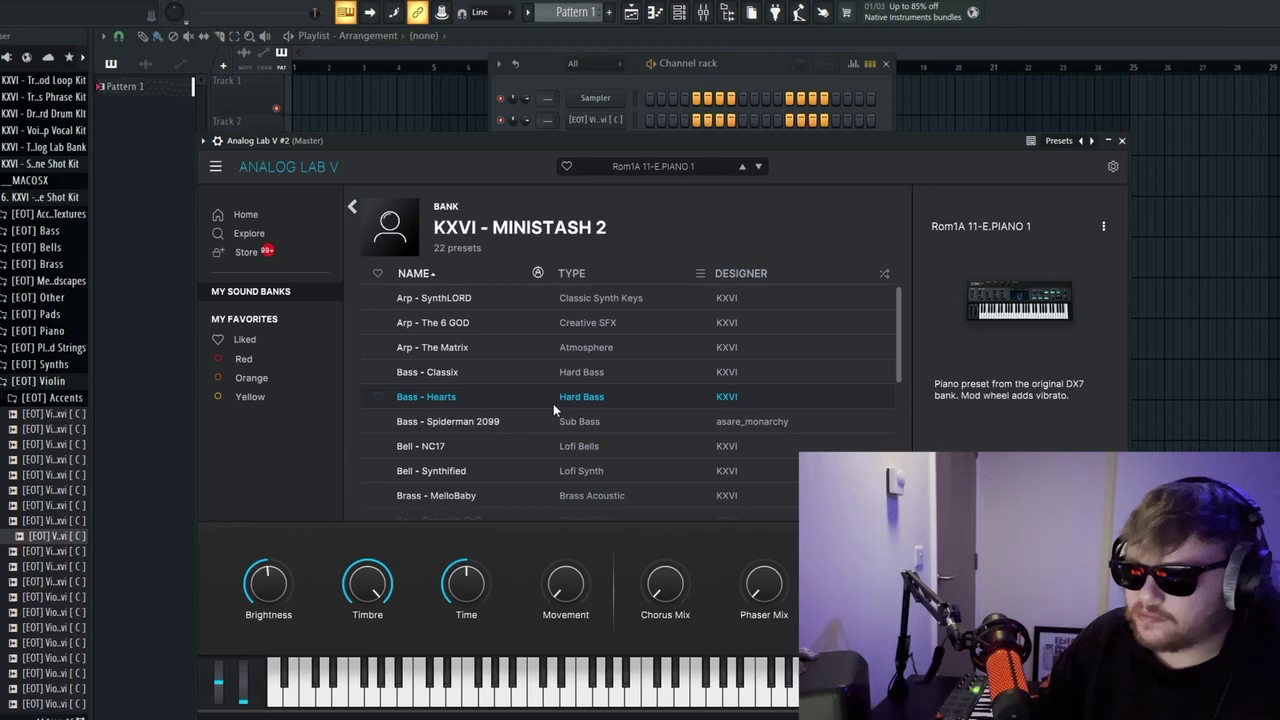
click(354, 208)
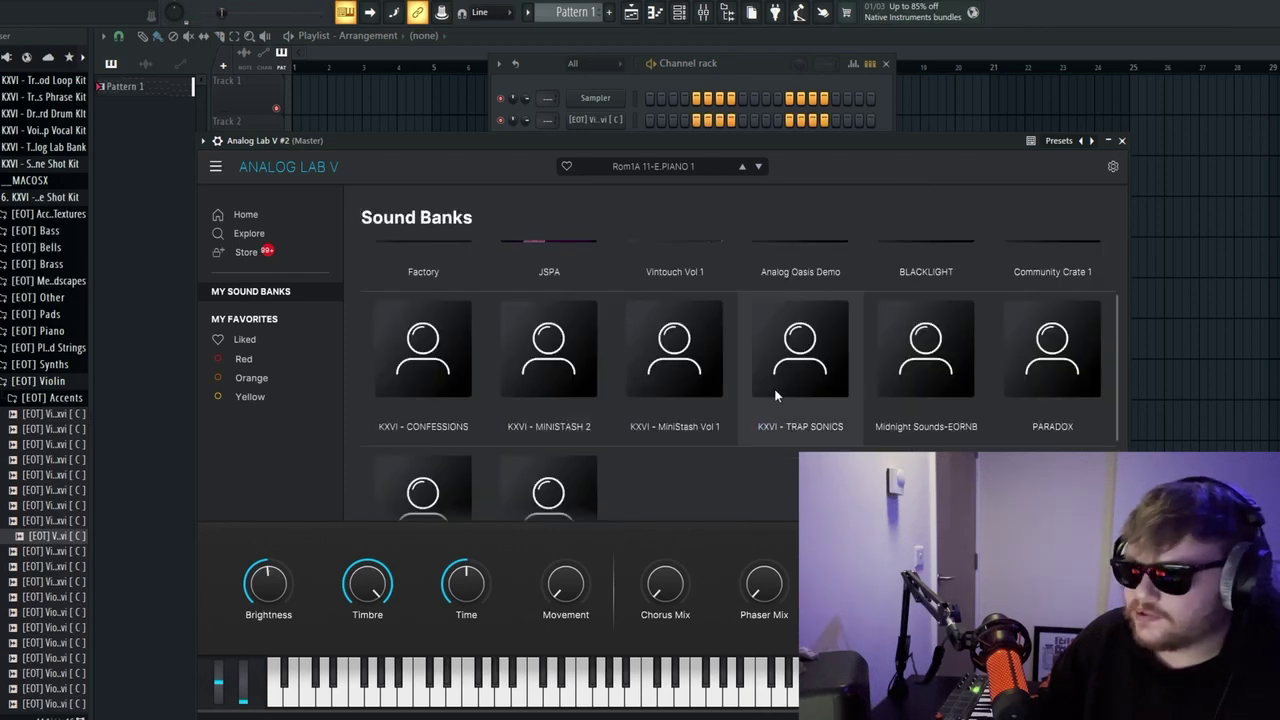
click(812, 396)
scroll(526, 350, down, 1)
scroll(526, 346, up, 1)
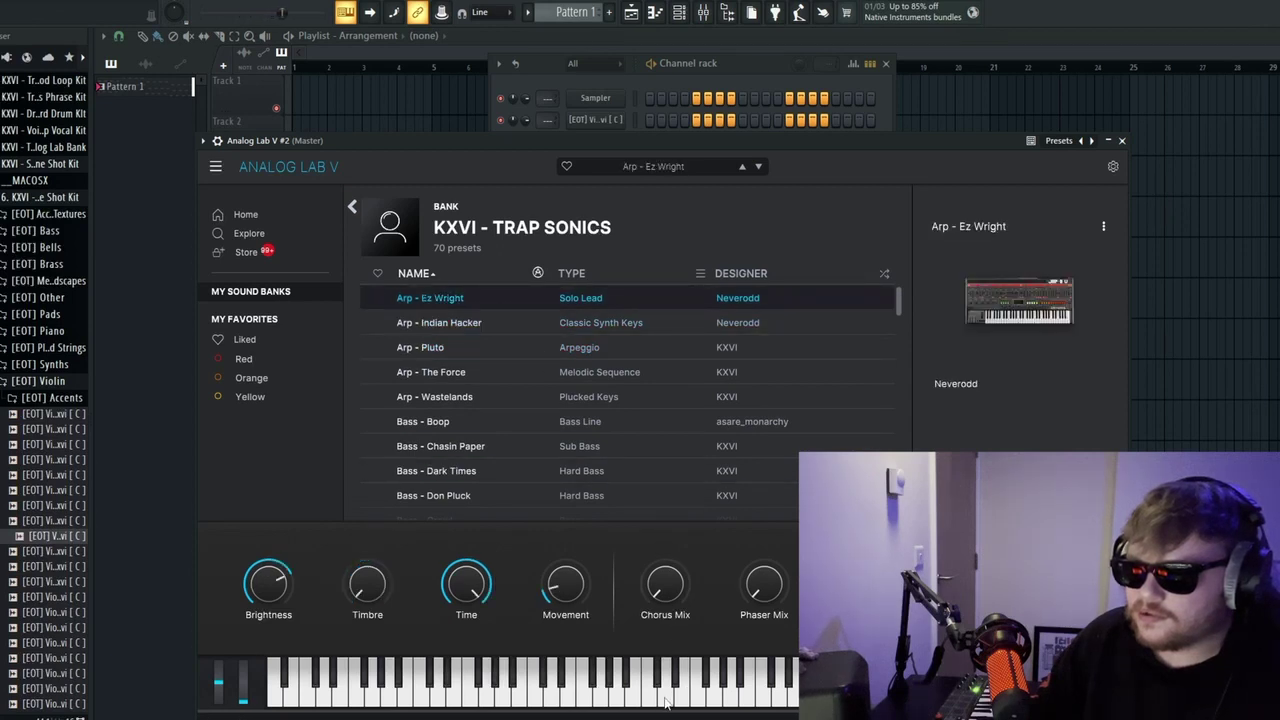
scroll(584, 434, down, 5)
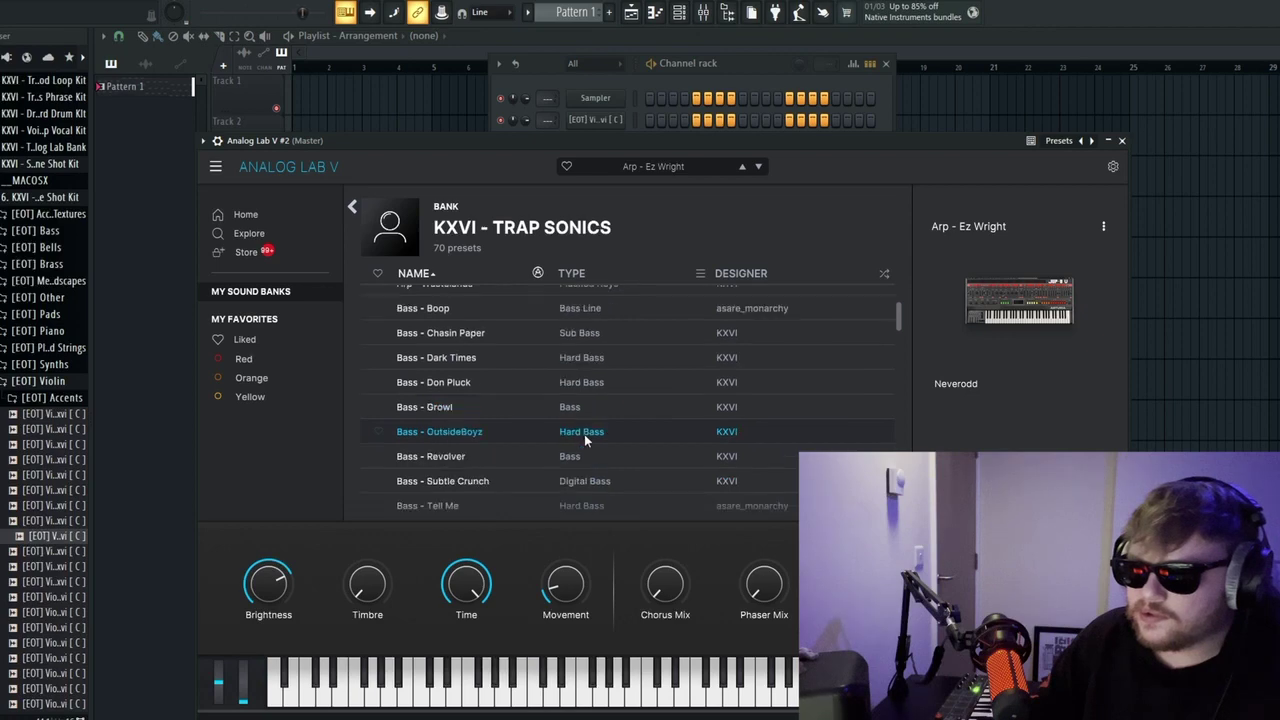
scroll(585, 433, up, 2)
click(595, 415)
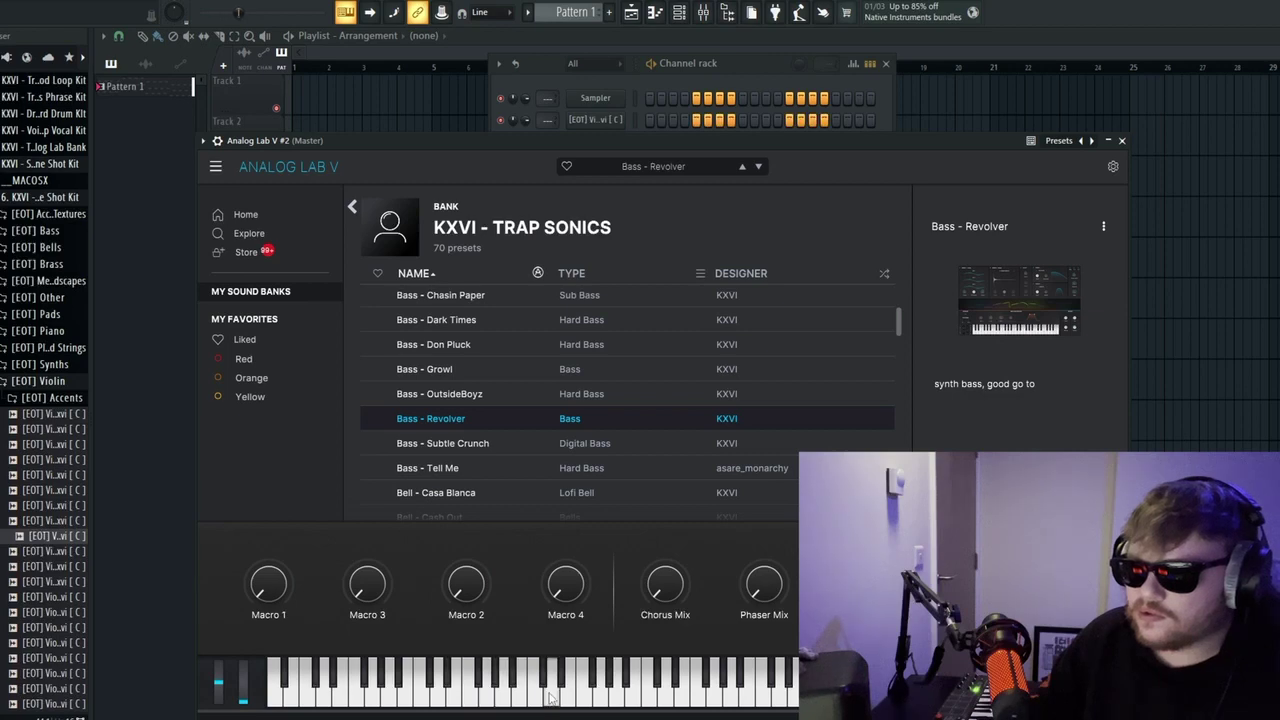
click(1121, 140)
Step: Open the piano roll of Analog Lab V #2 and place a two-bar D4 note at bar 1
right_click(614, 140)
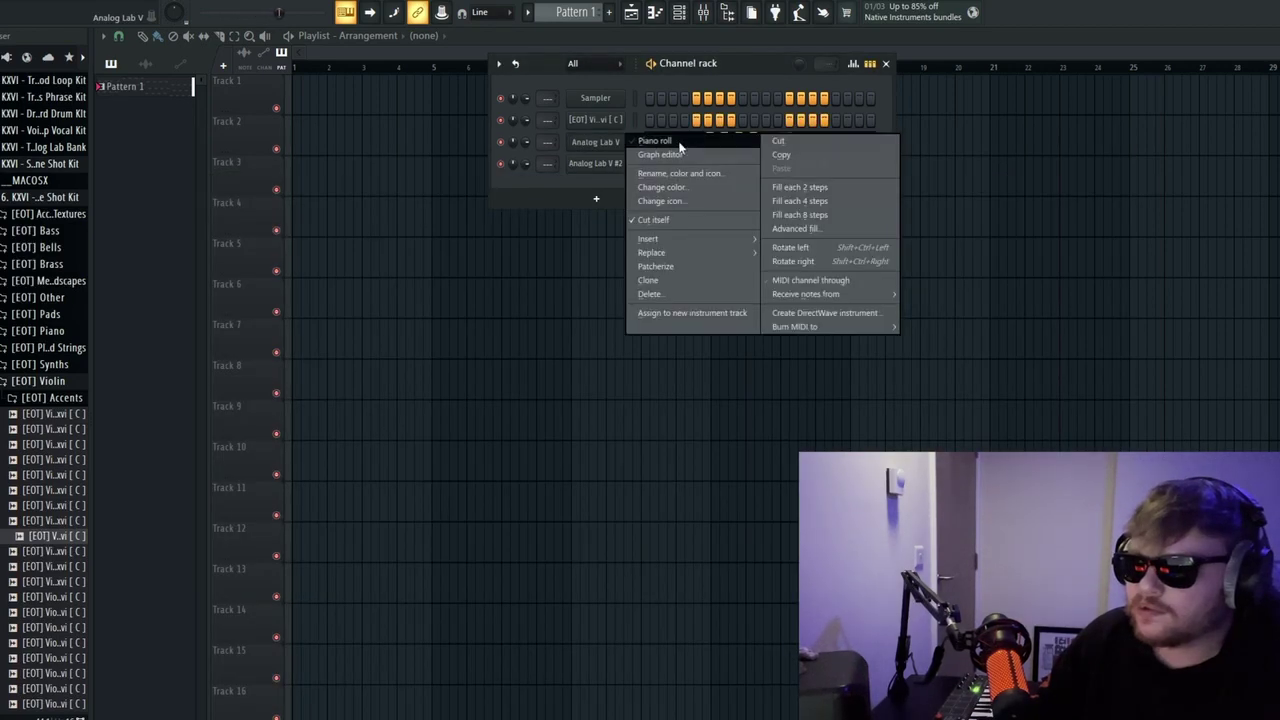
right_click(603, 166)
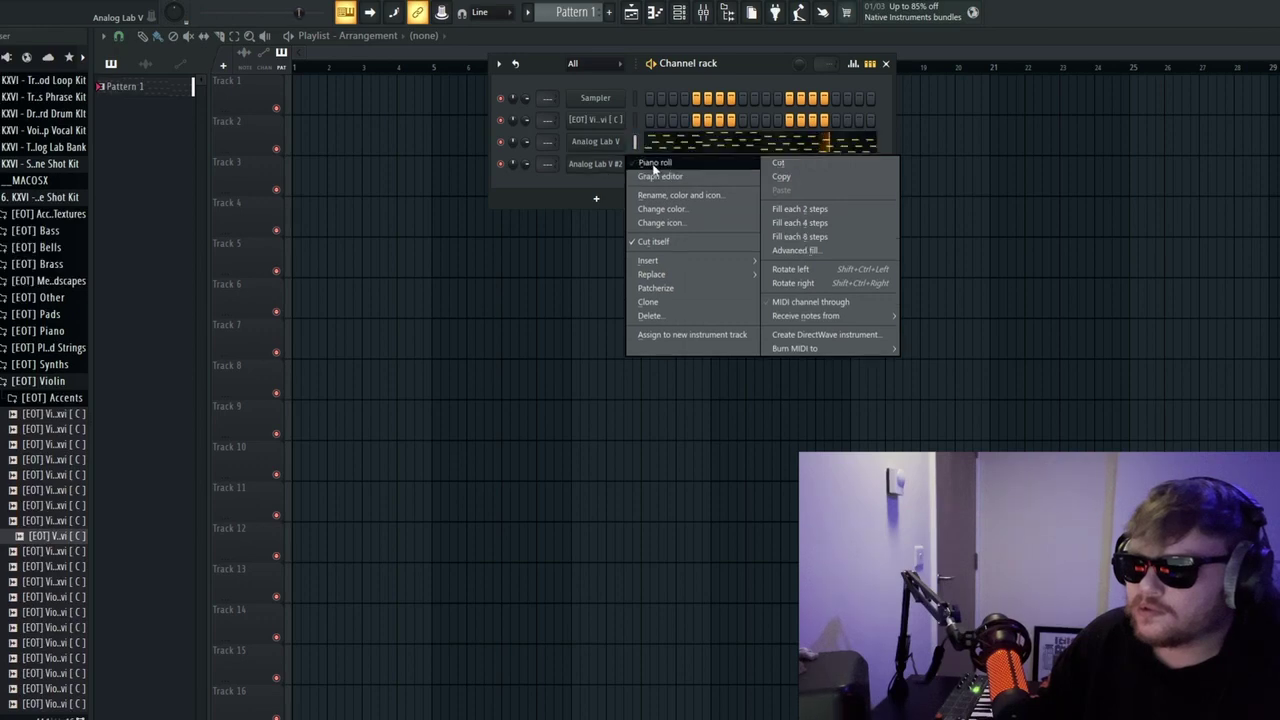
click(655, 162)
scroll(170, 400, down, 1)
click(160, 367)
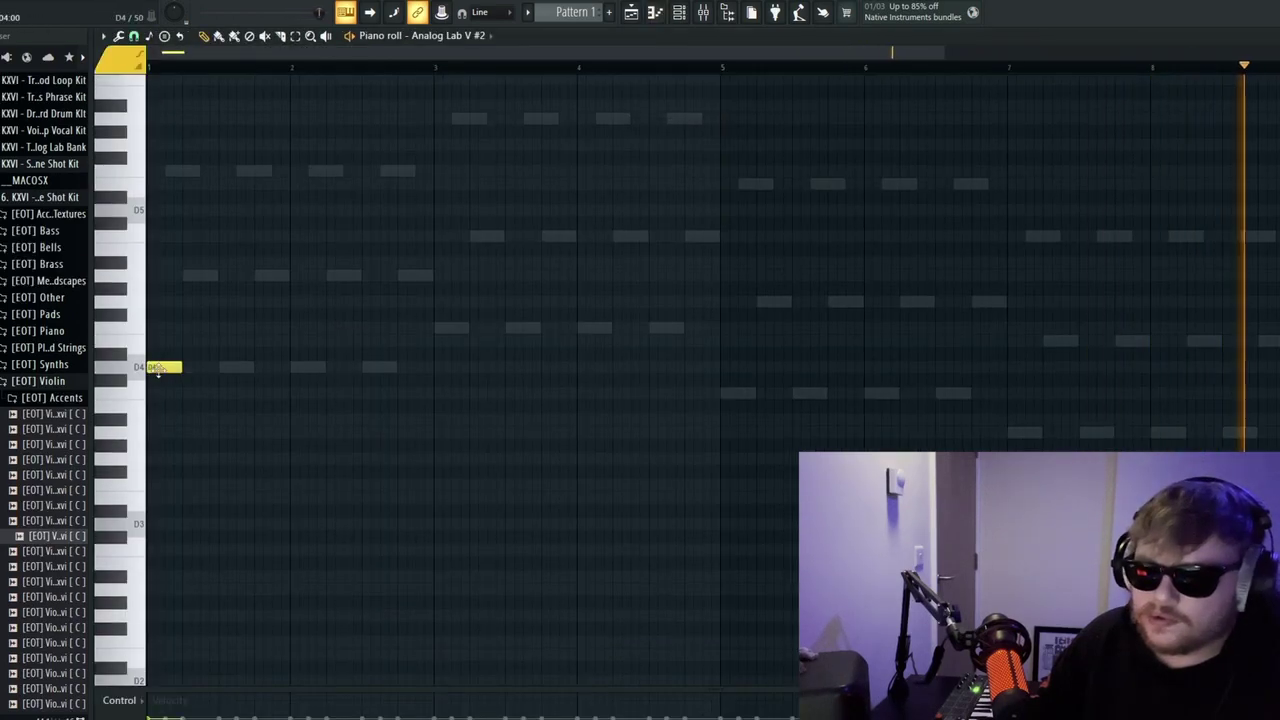
drag(184, 370, 434, 372)
Step: Add two-bar F4, C4 and A3 bass notes at the starts of bars 3, 5 and 7, and play the pattern
click(442, 328)
click(726, 394)
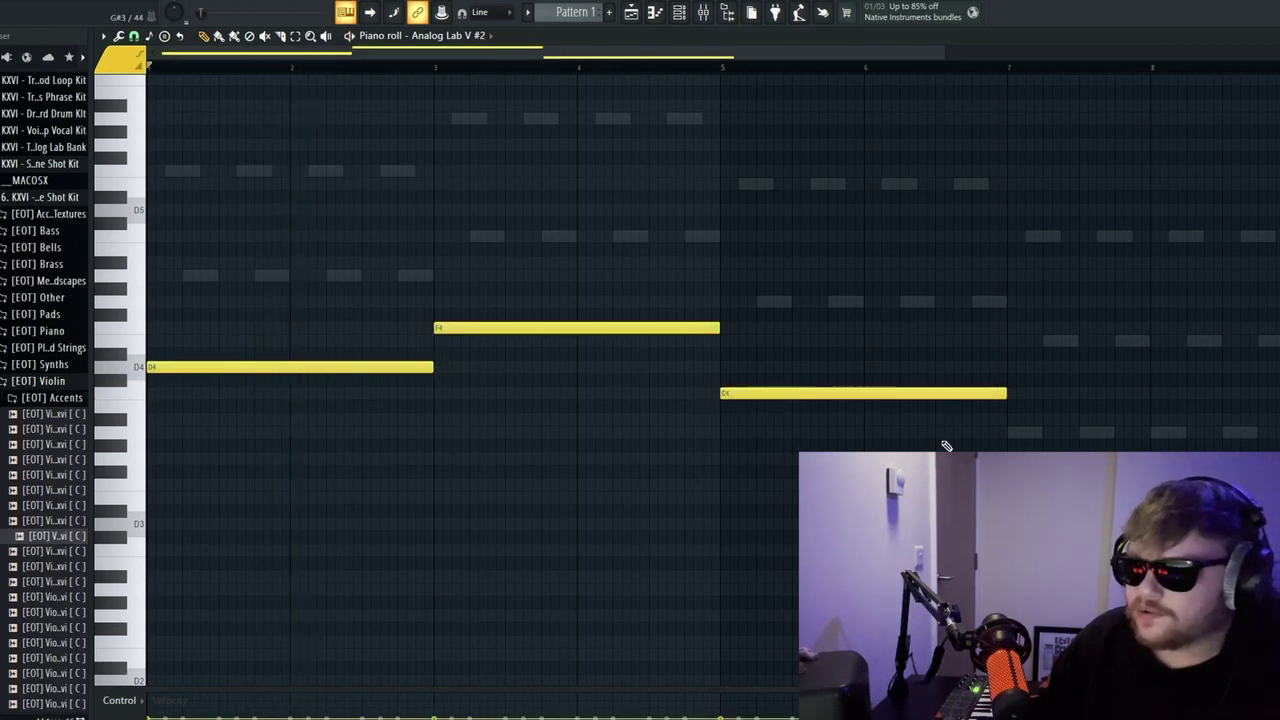
click(1010, 433)
key(space)
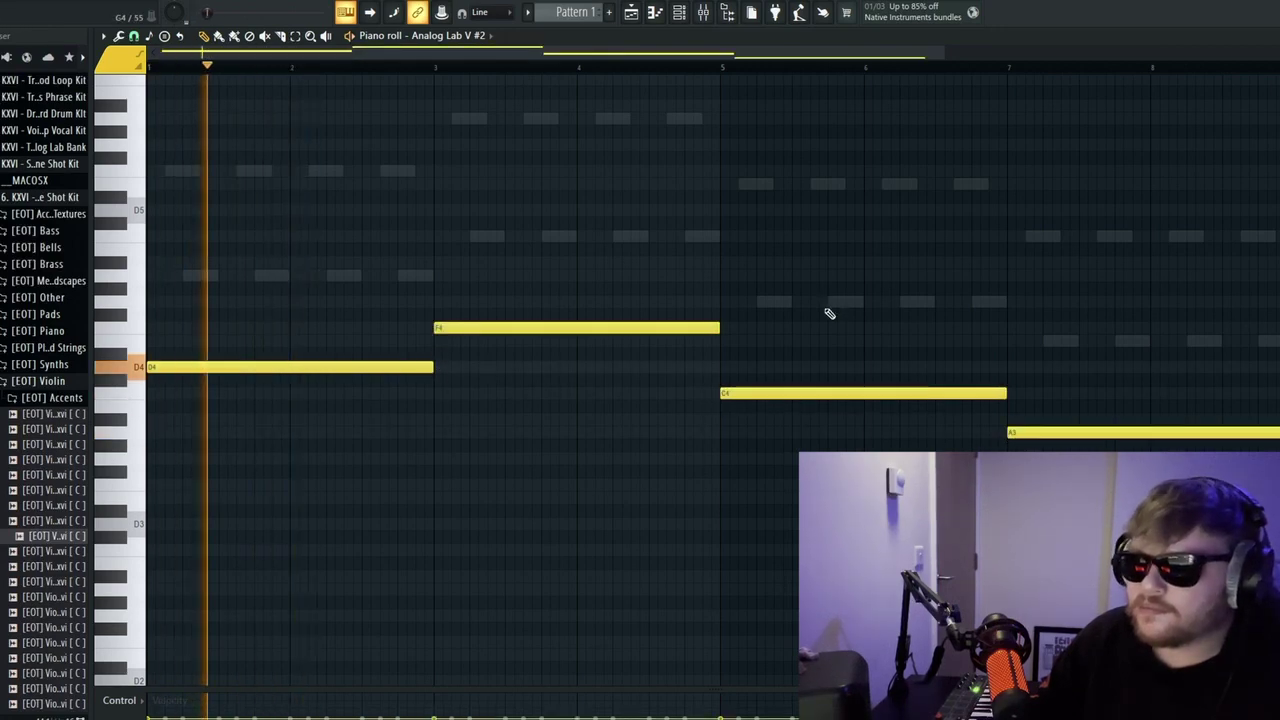
scroll(1154, 243, up, 2)
scroll(1154, 243, up, 2)
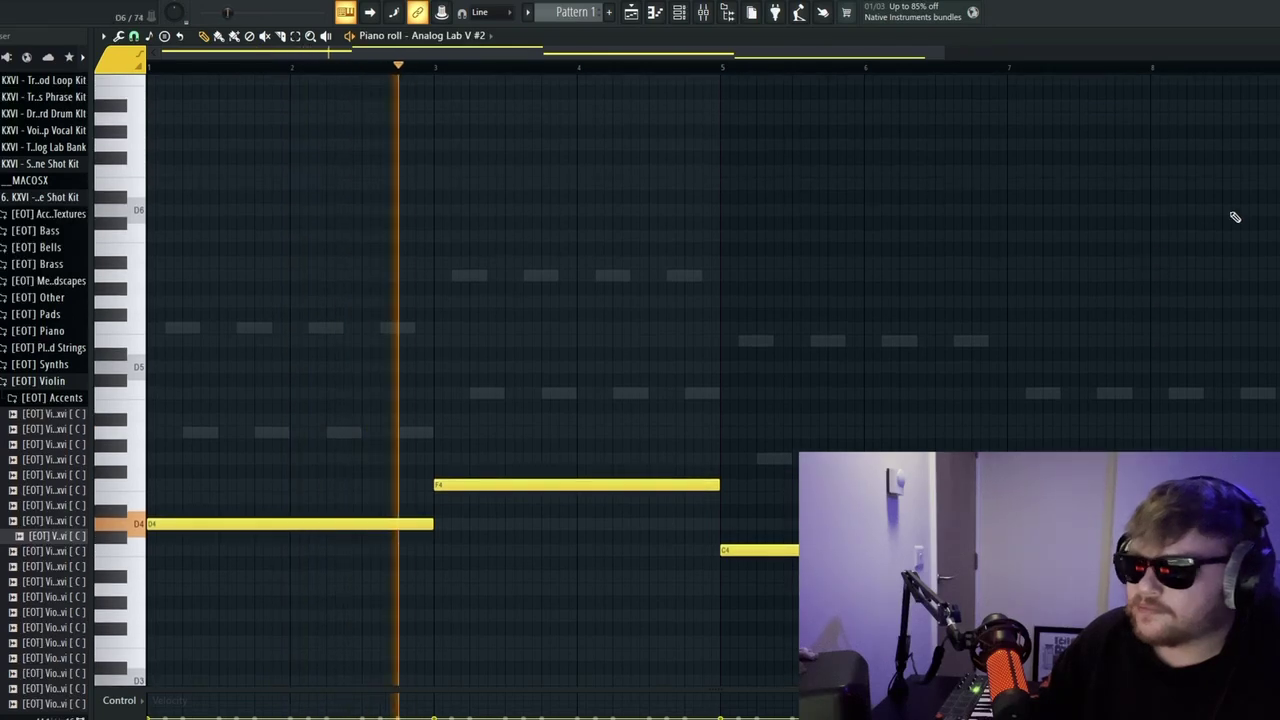
Step: Reopen Analog Lab V #2 and audition the Bass - Growl, Bass - Tell Me and Bell - Casa Blanca presets
key(F7)
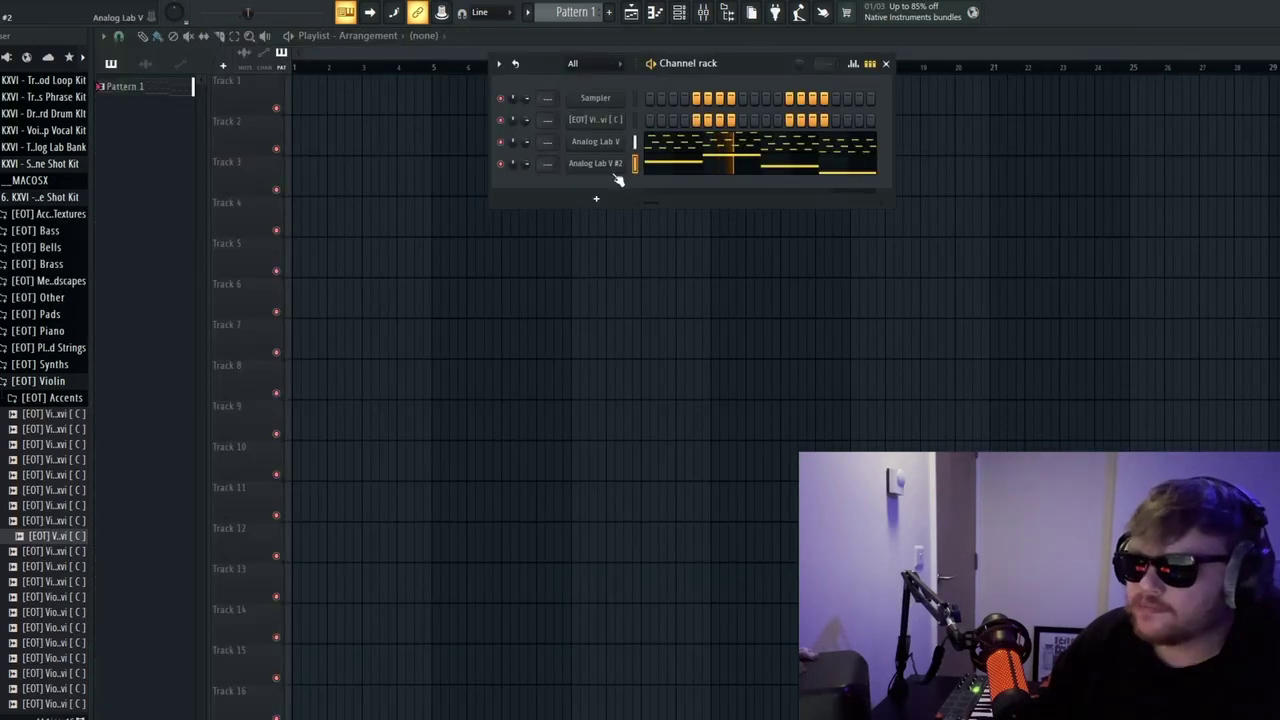
click(595, 163)
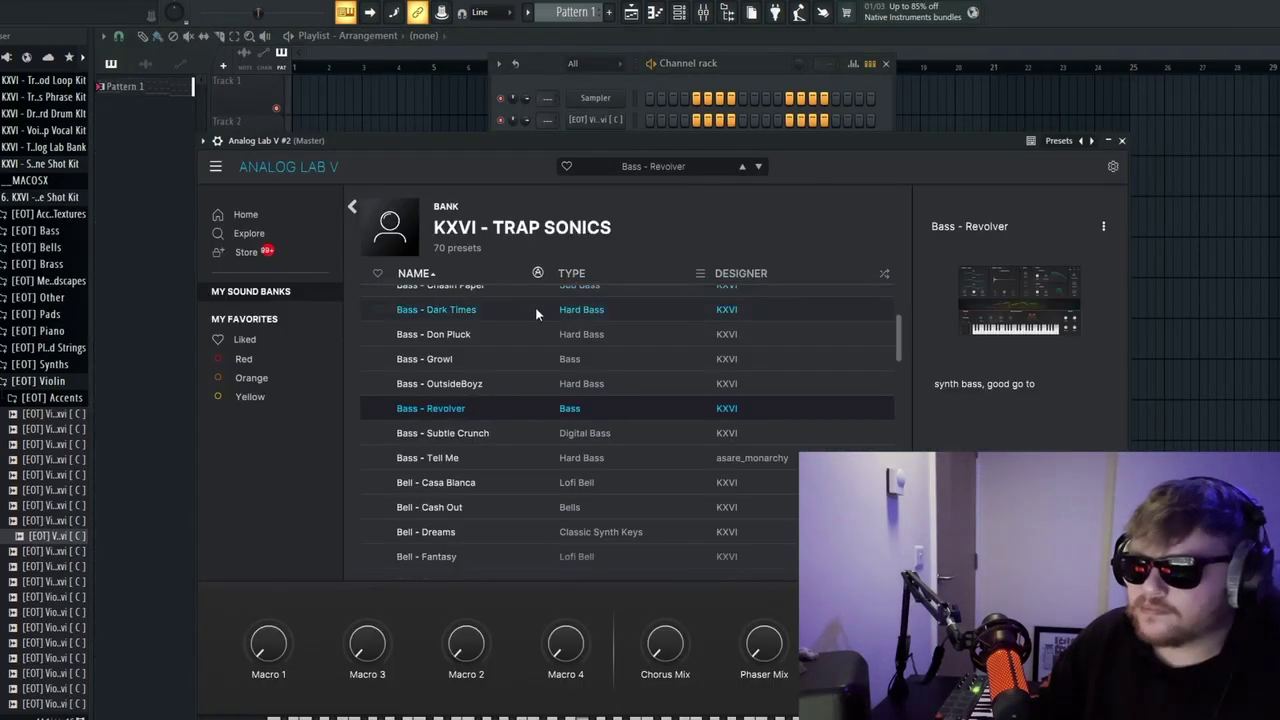
click(523, 360)
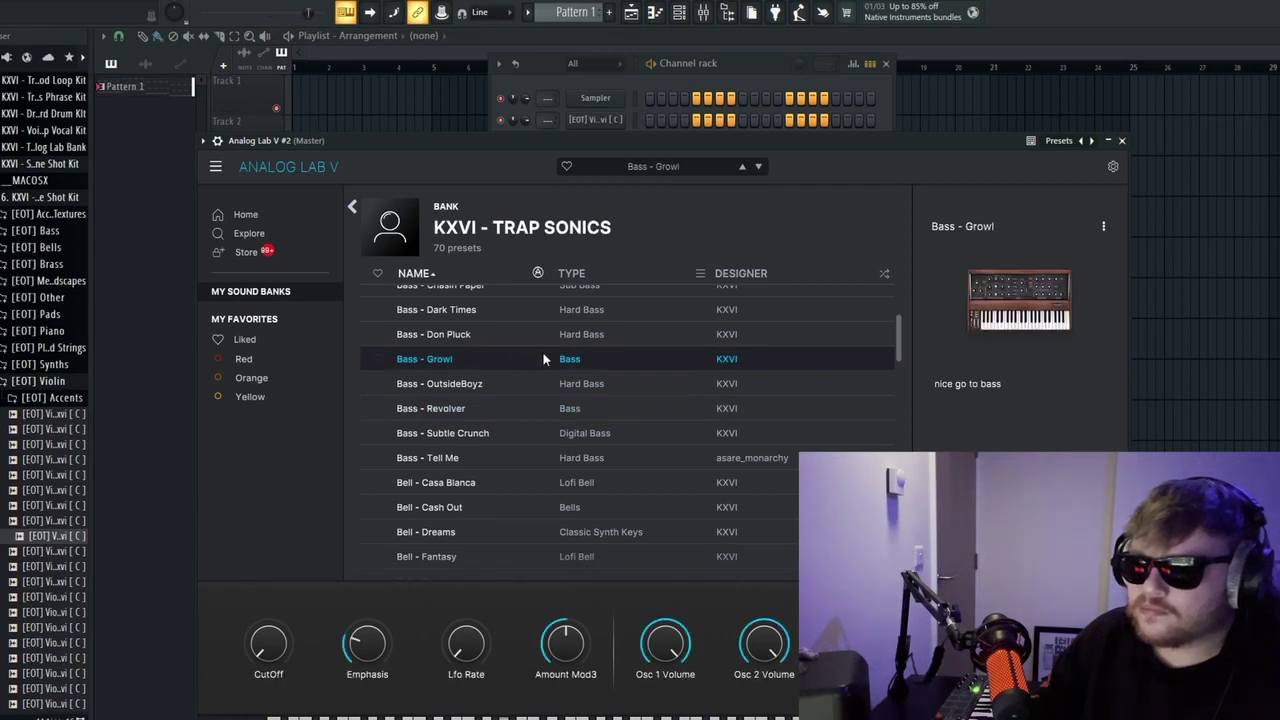
scroll(570, 375, down, 1)
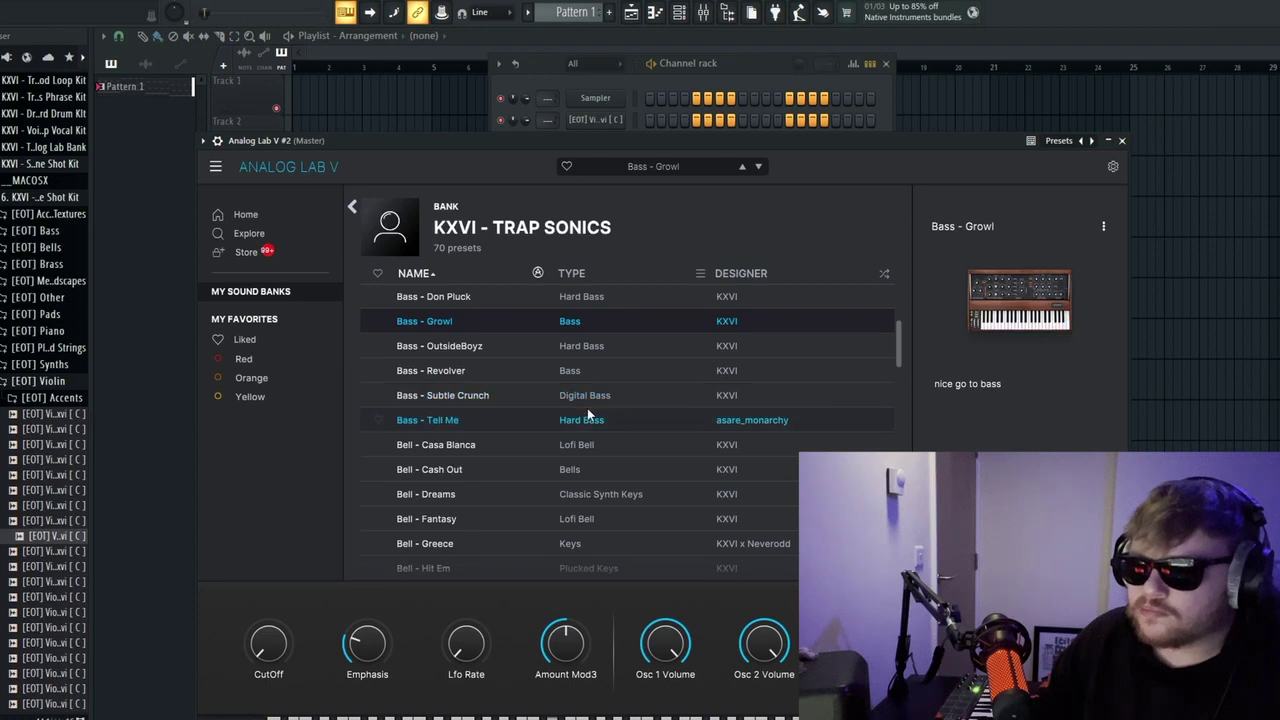
click(588, 424)
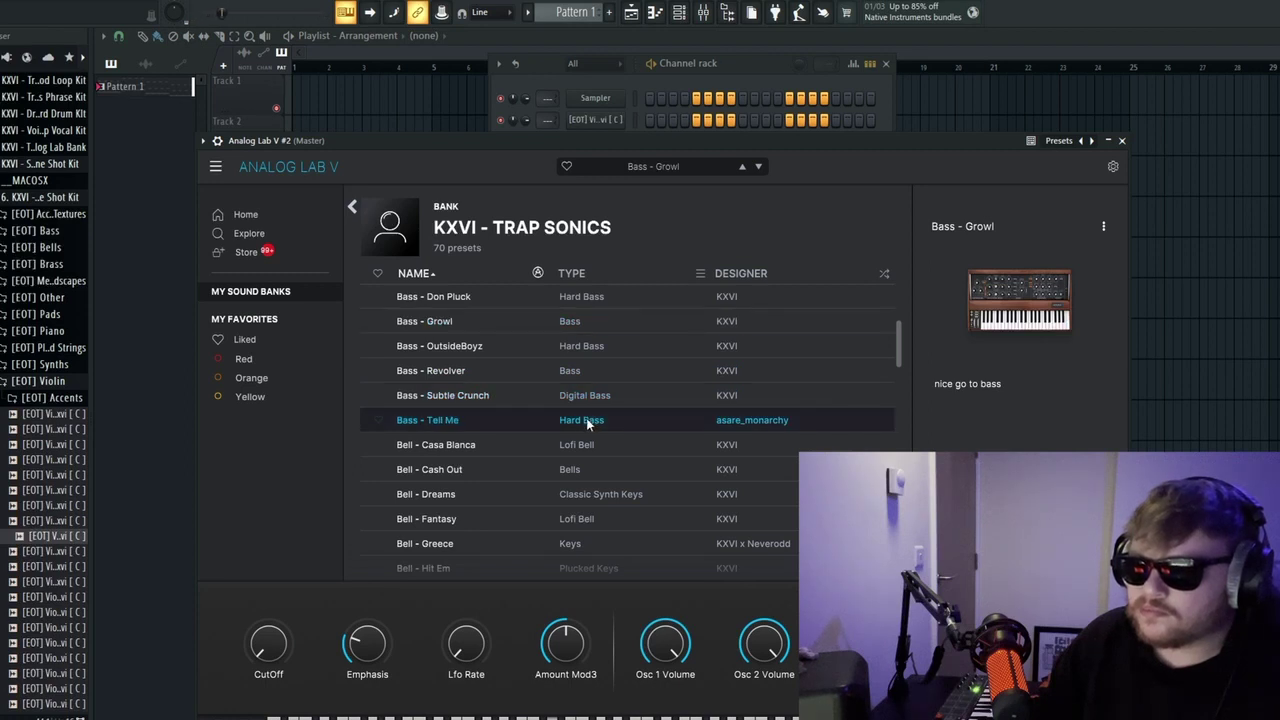
scroll(588, 424, down, 1)
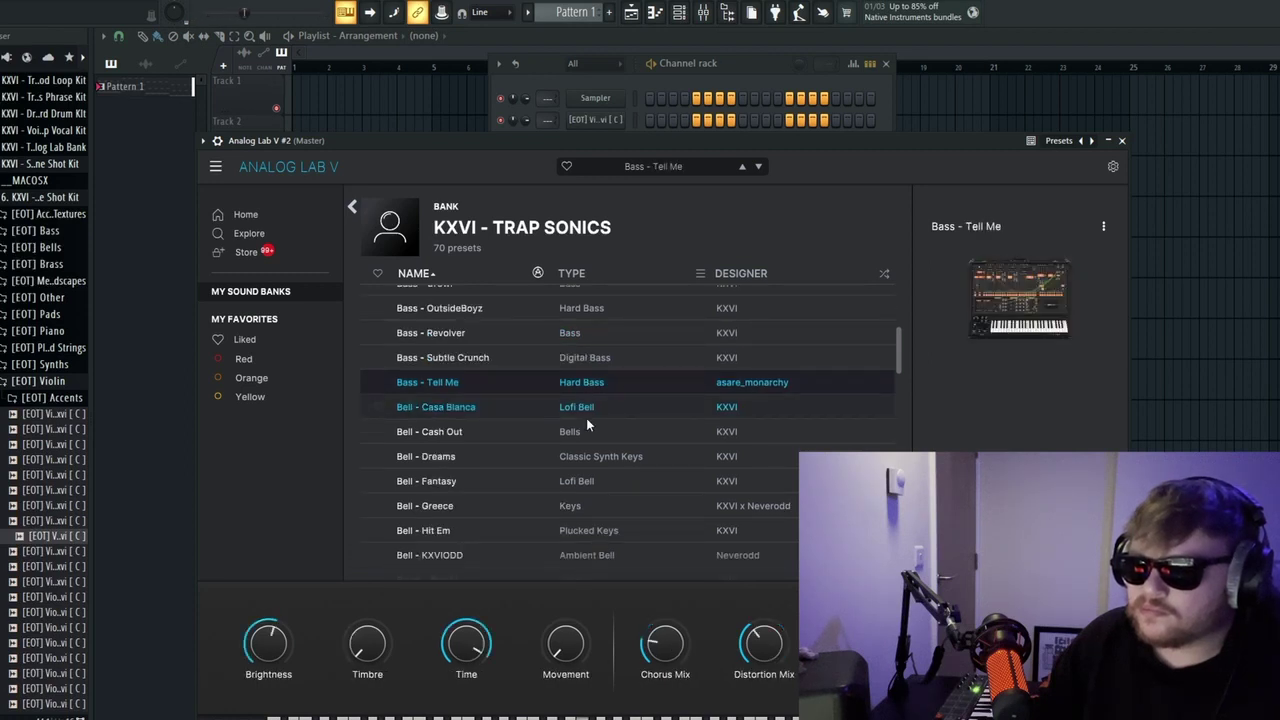
click(586, 417)
Step: Audition the Bass - Dark Times and Bass - Boop presets in the same bank
scroll(586, 415, up, 3)
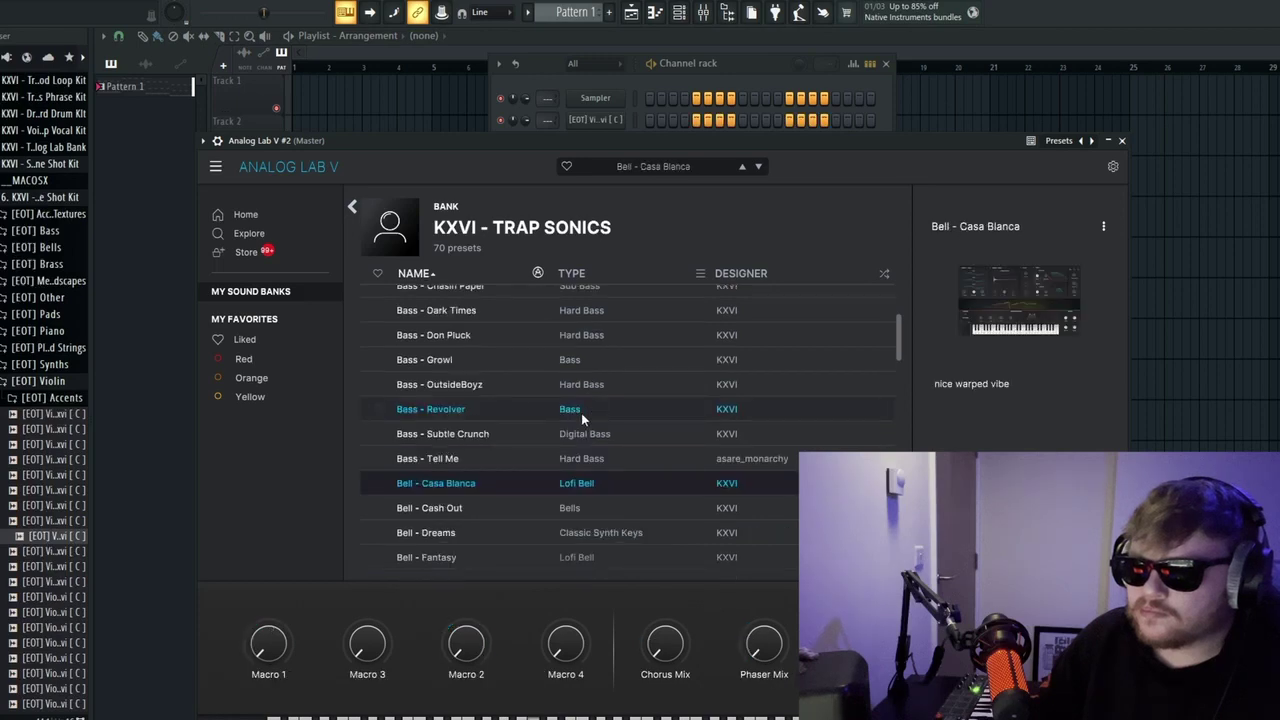
scroll(577, 426, up, 1)
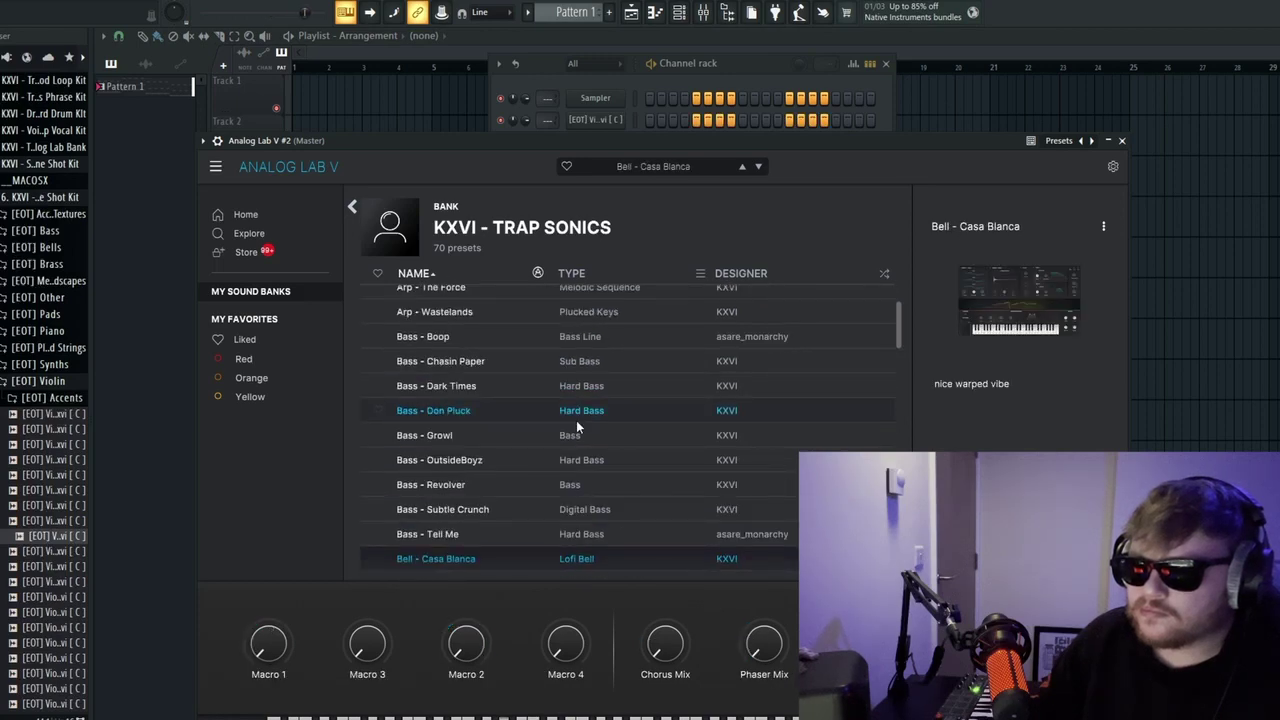
click(572, 390)
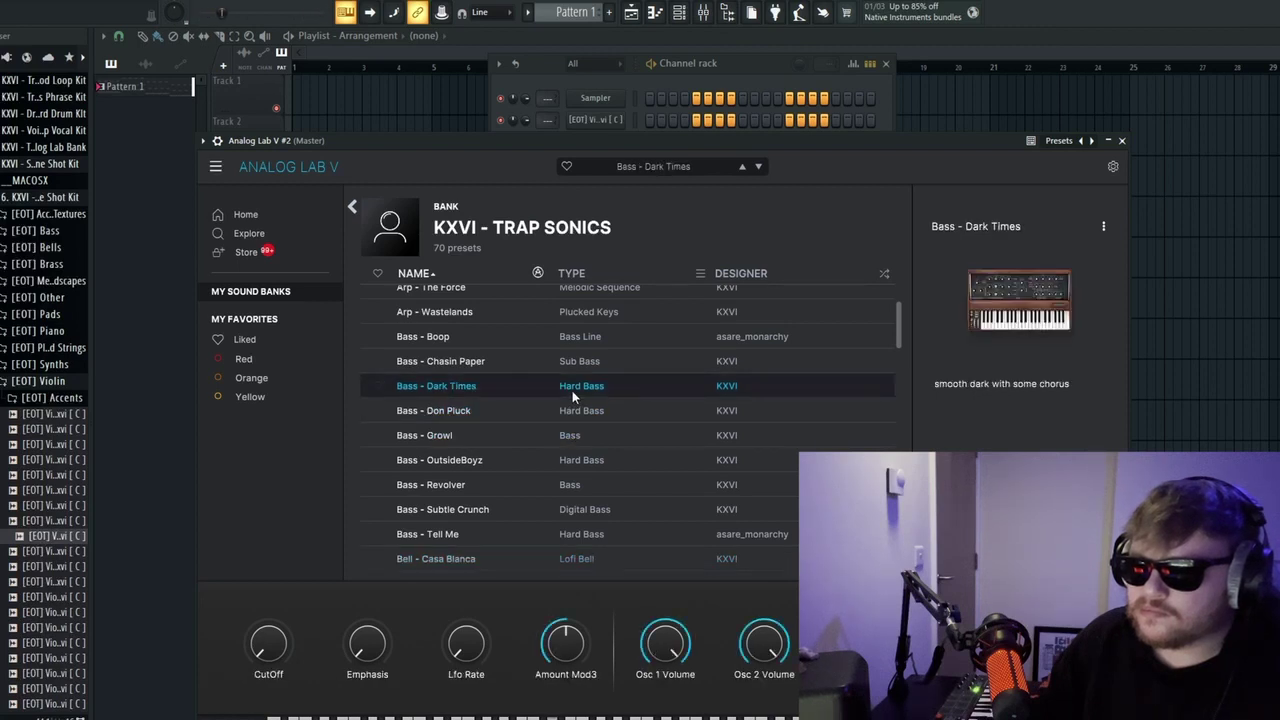
click(584, 340)
scroll(584, 344, up, 2)
scroll(590, 370, down, 1)
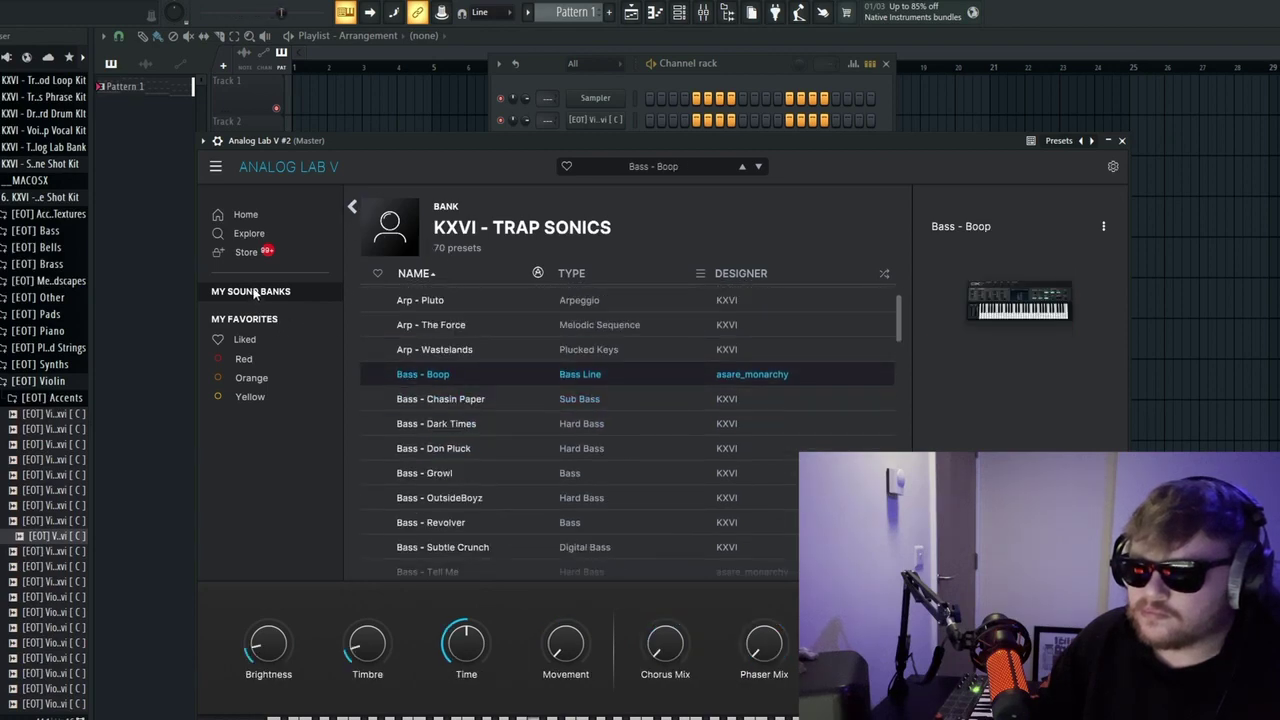
Step: Compare the liked presets Bass - Clean RnB Sub and Bass - Wow, load Bass - Wow, and close the plugin
click(244, 339)
click(593, 324)
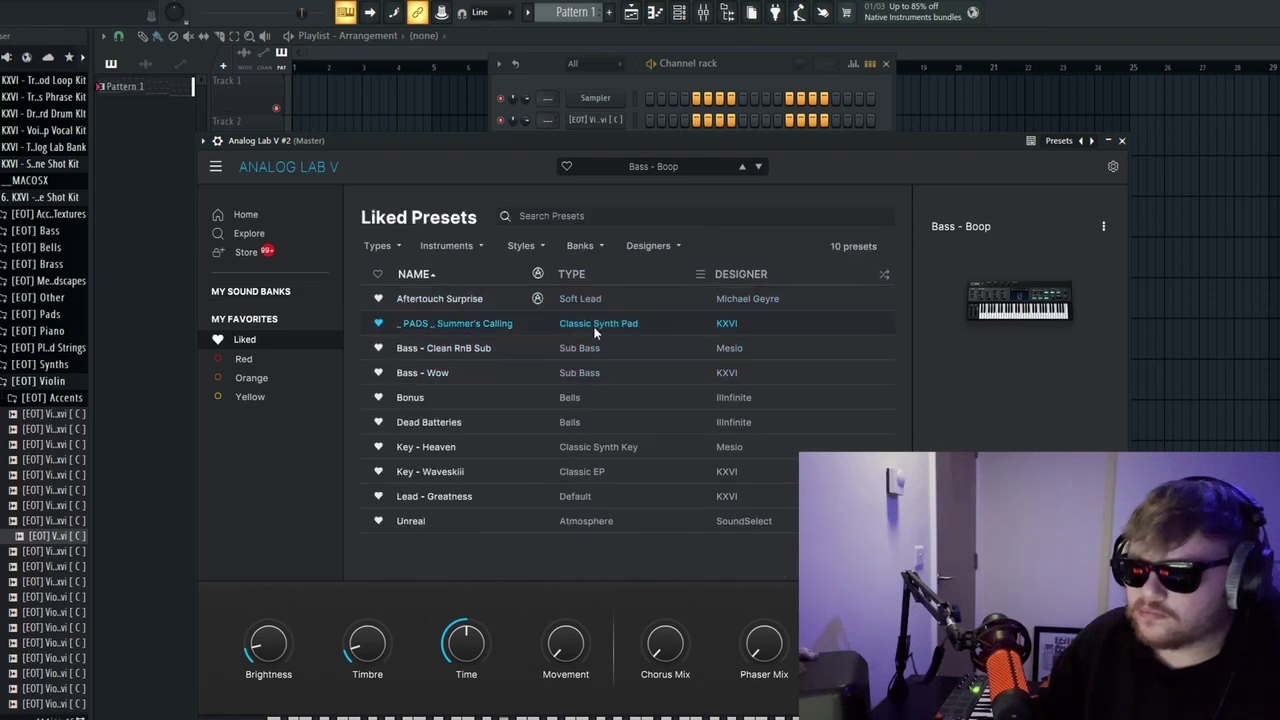
click(575, 372)
click(595, 353)
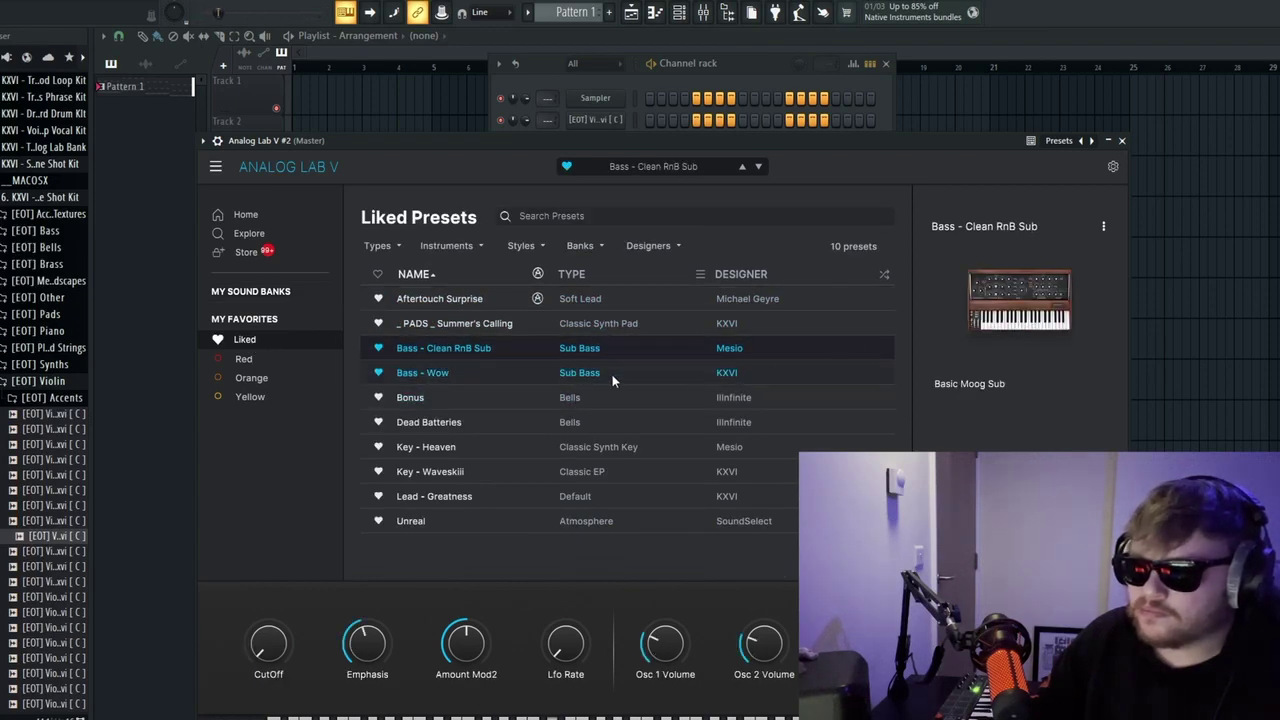
click(573, 376)
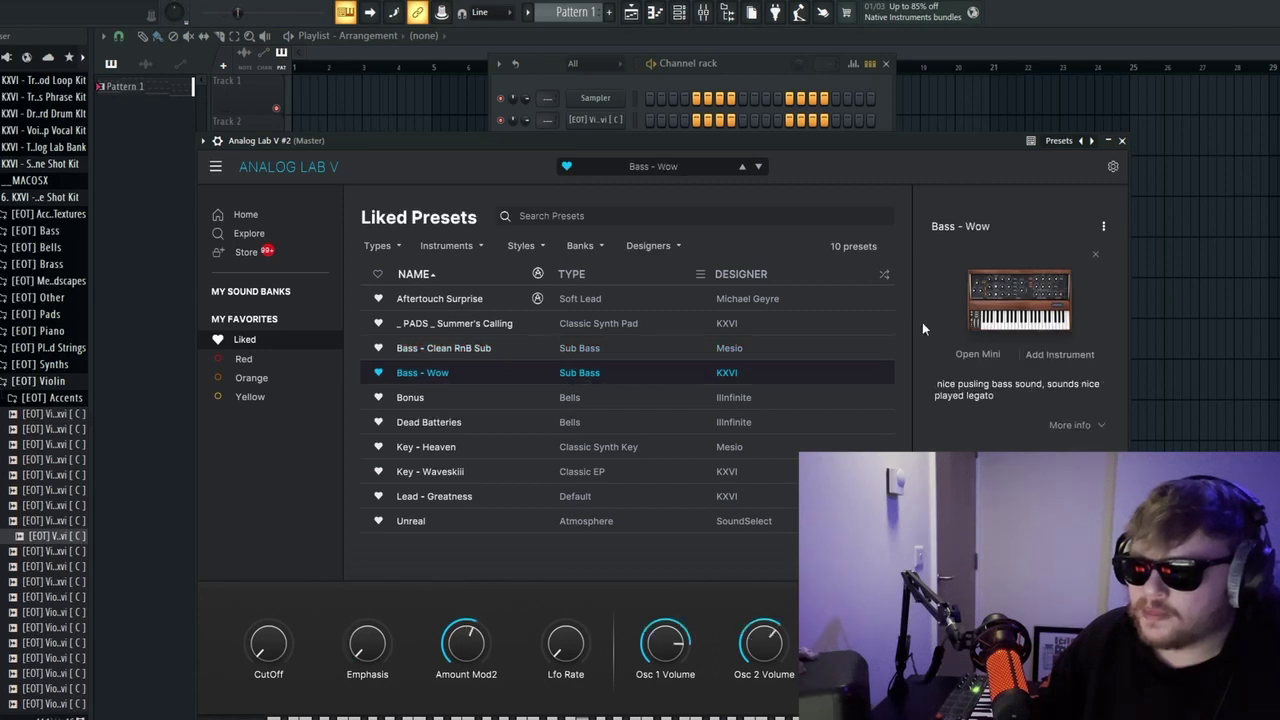
click(1122, 141)
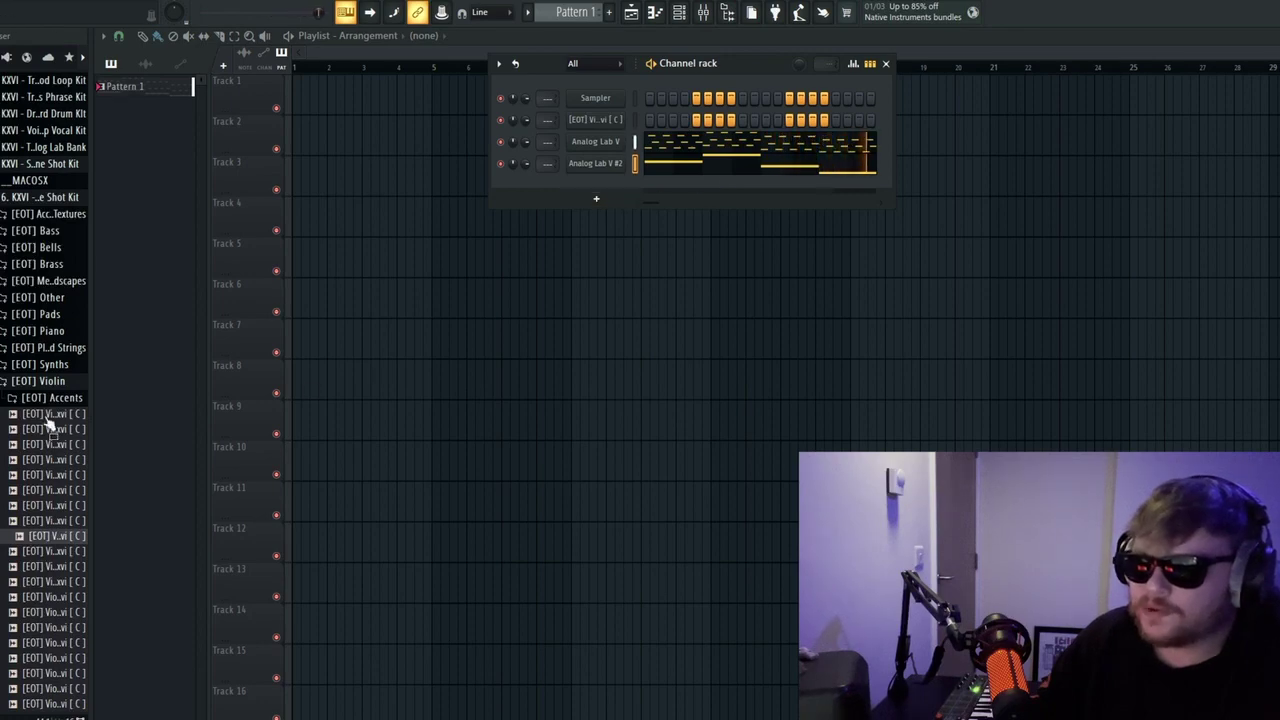
Step: Browse the [EOT] Bass samples, and add a third Analog Lab V channel with its sound banks open
click(42, 231)
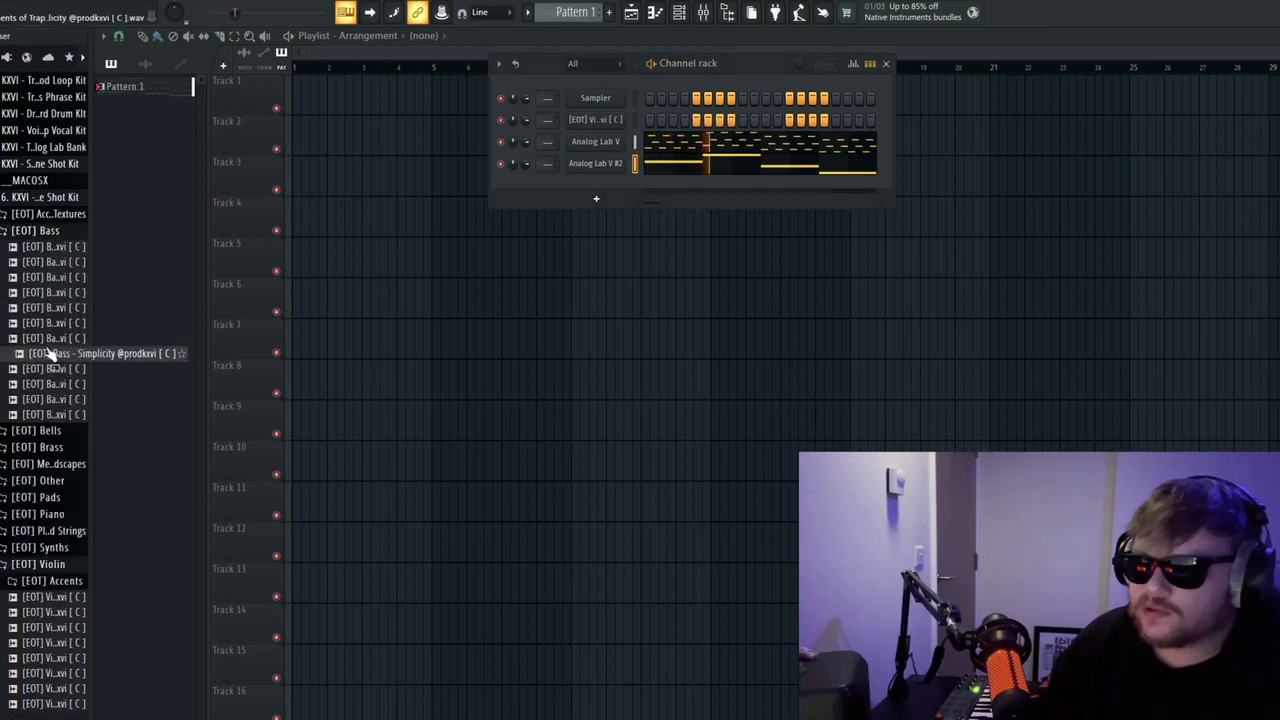
click(42, 231)
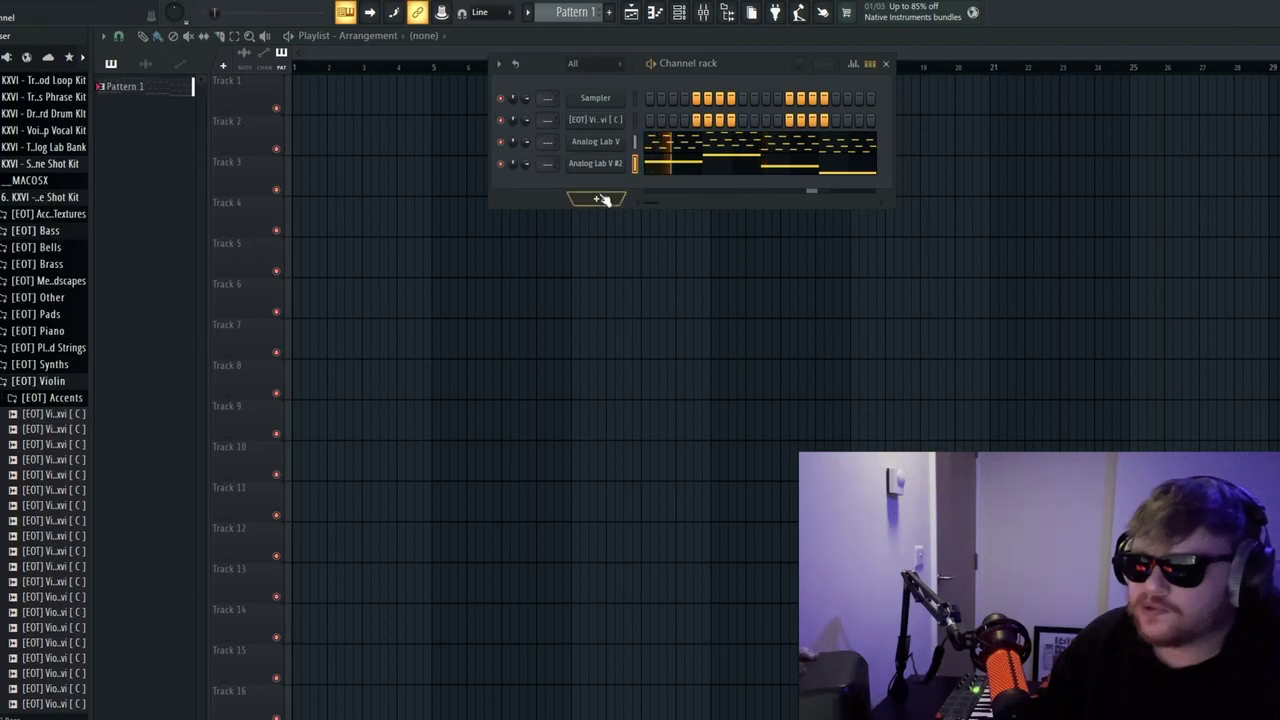
click(596, 198)
click(620, 45)
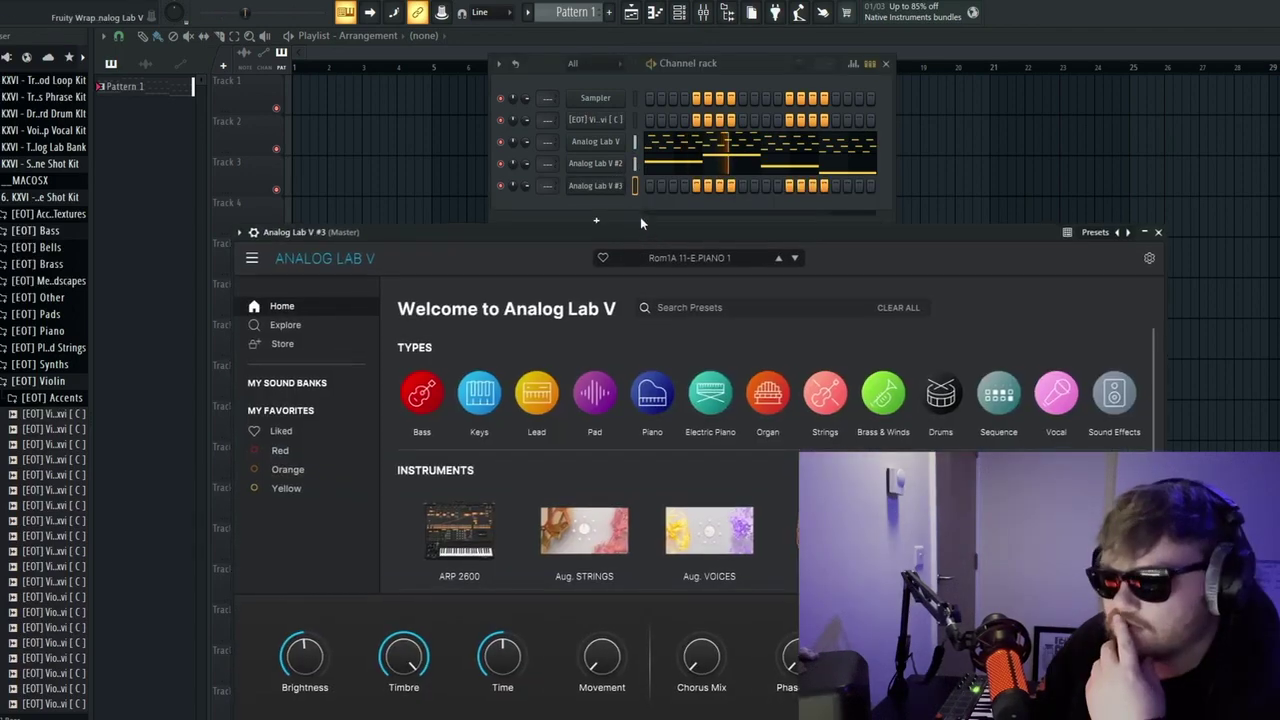
click(255, 317)
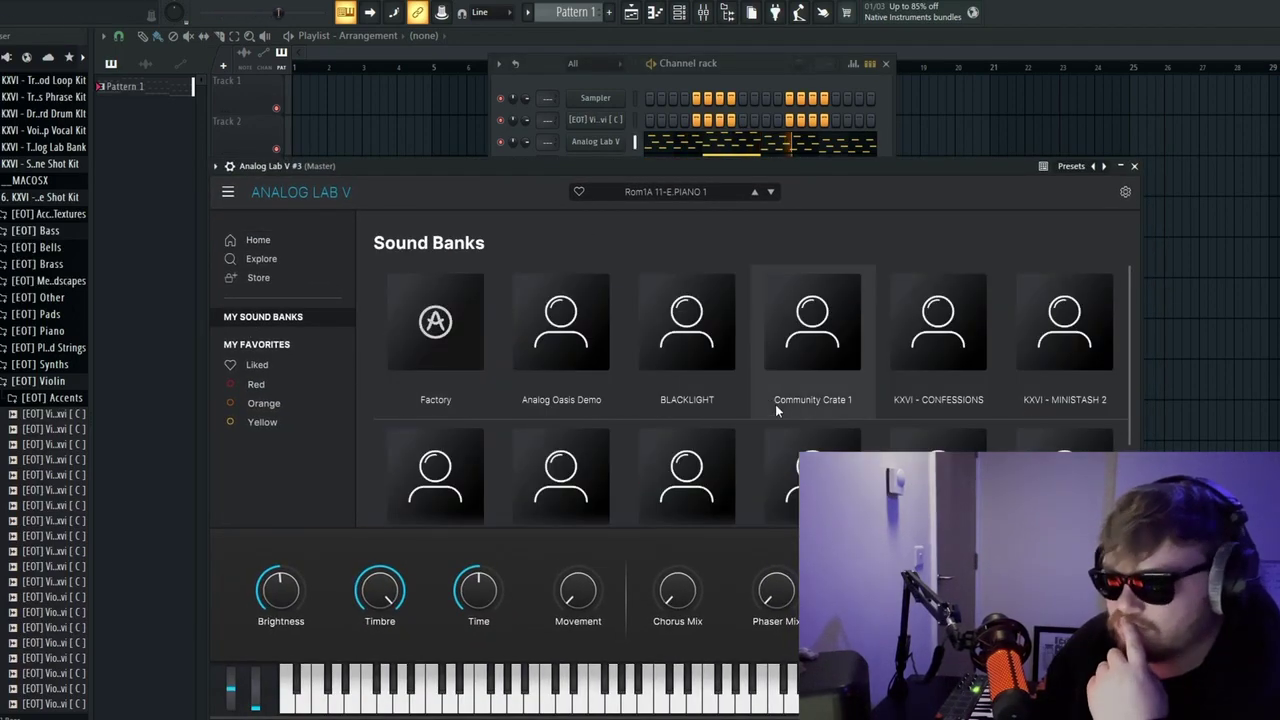
scroll(757, 400, down, 2)
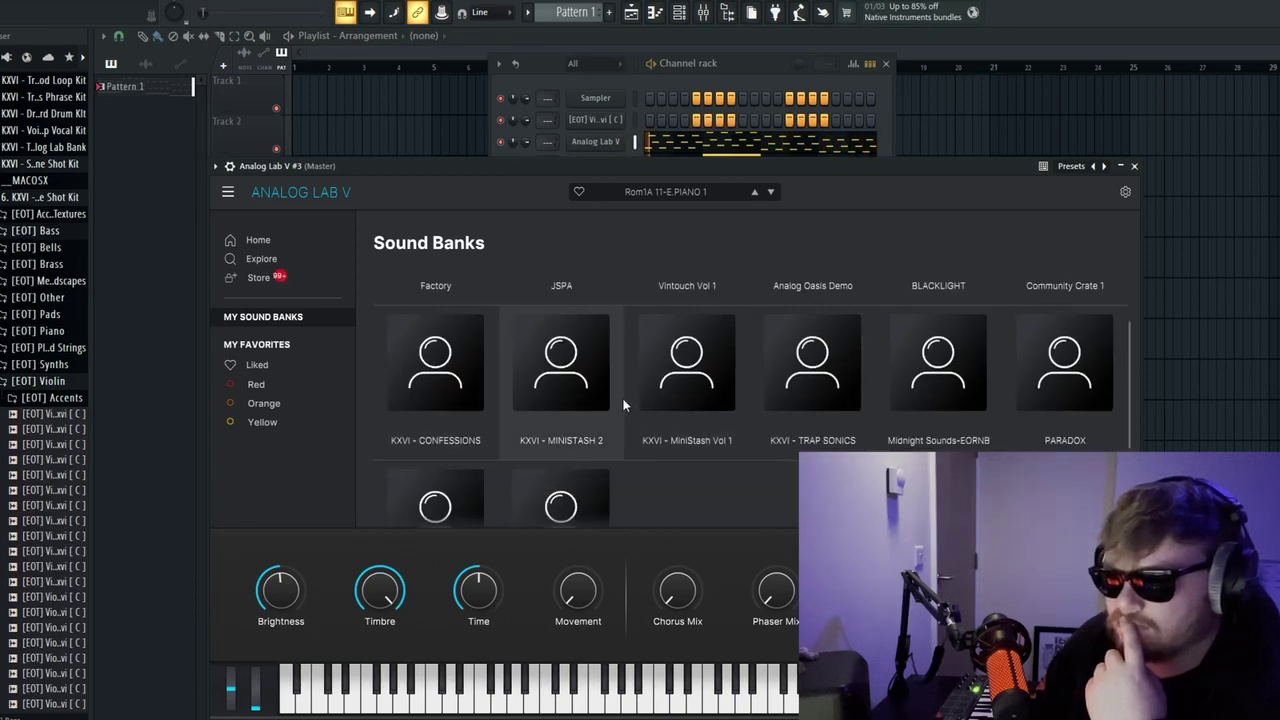
Step: Add the favourited Flute [High] sample as a new channel and open its piano roll
click(69, 57)
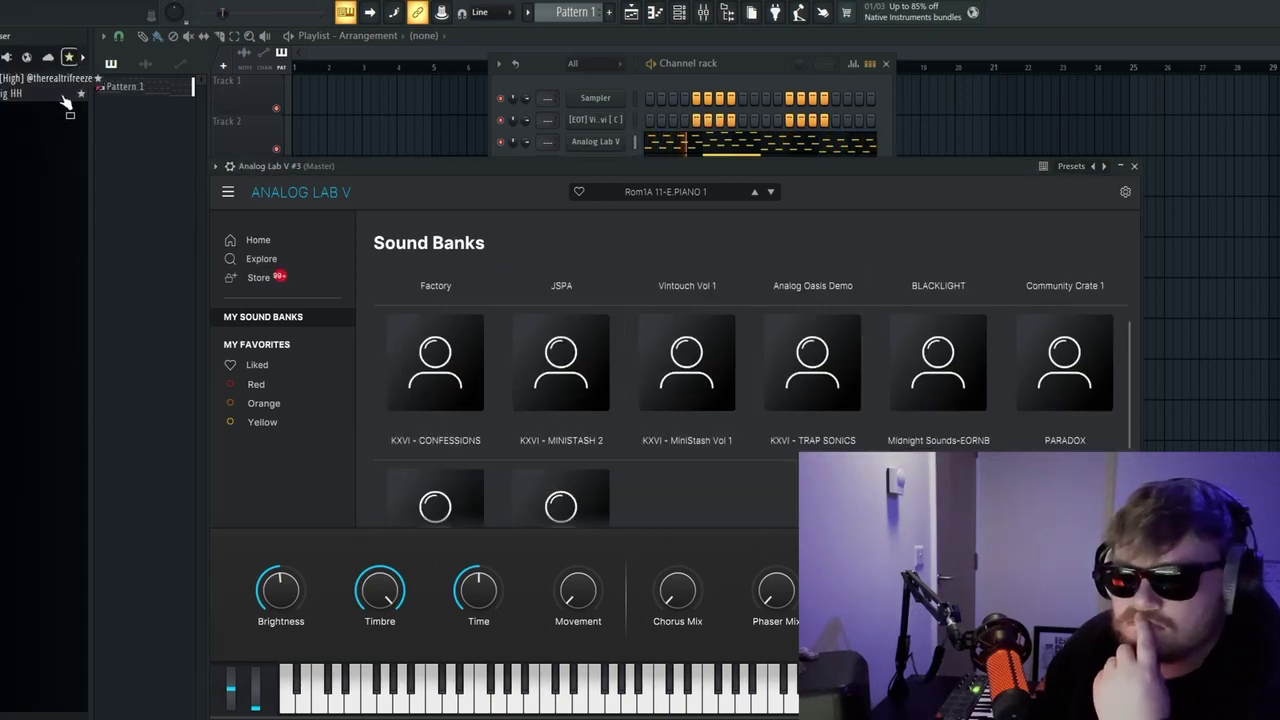
drag(794, 167, 789, 306)
drag(40, 78, 600, 207)
right_click(618, 207)
click(655, 206)
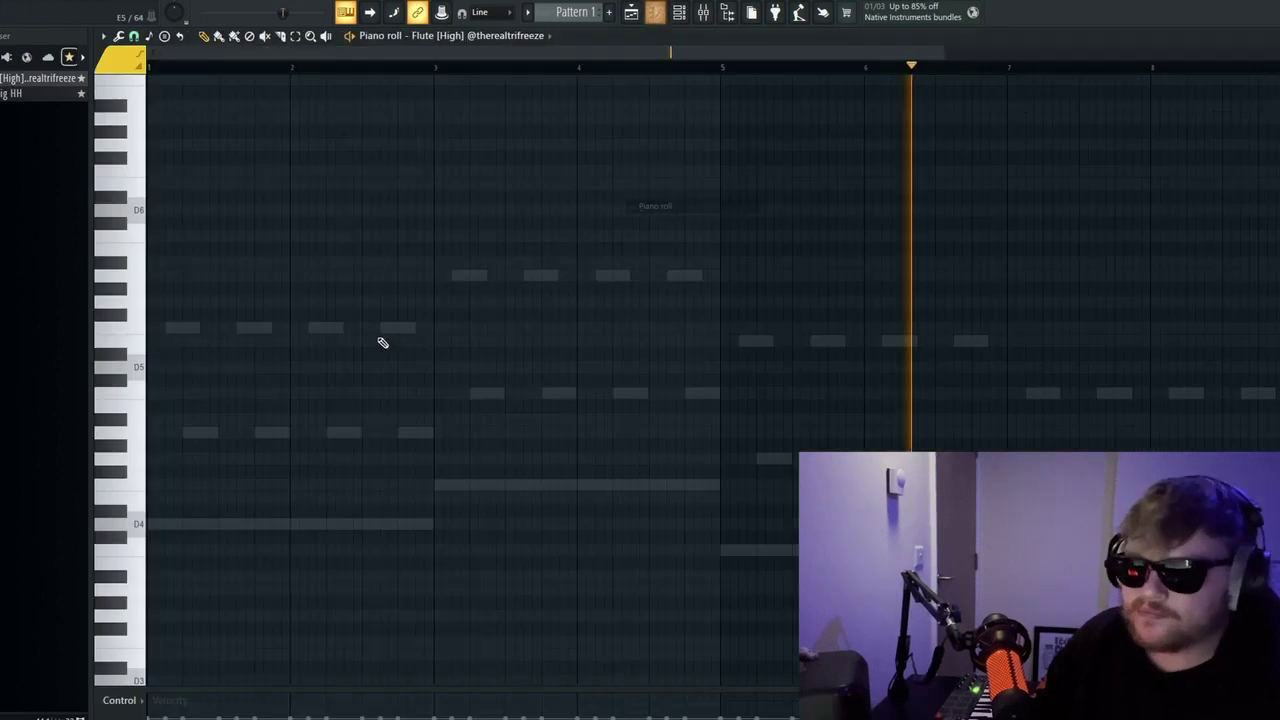
Step: Draw an F5 flute note at the start of bar 1 and shorten it to just over half a bar
click(158, 330)
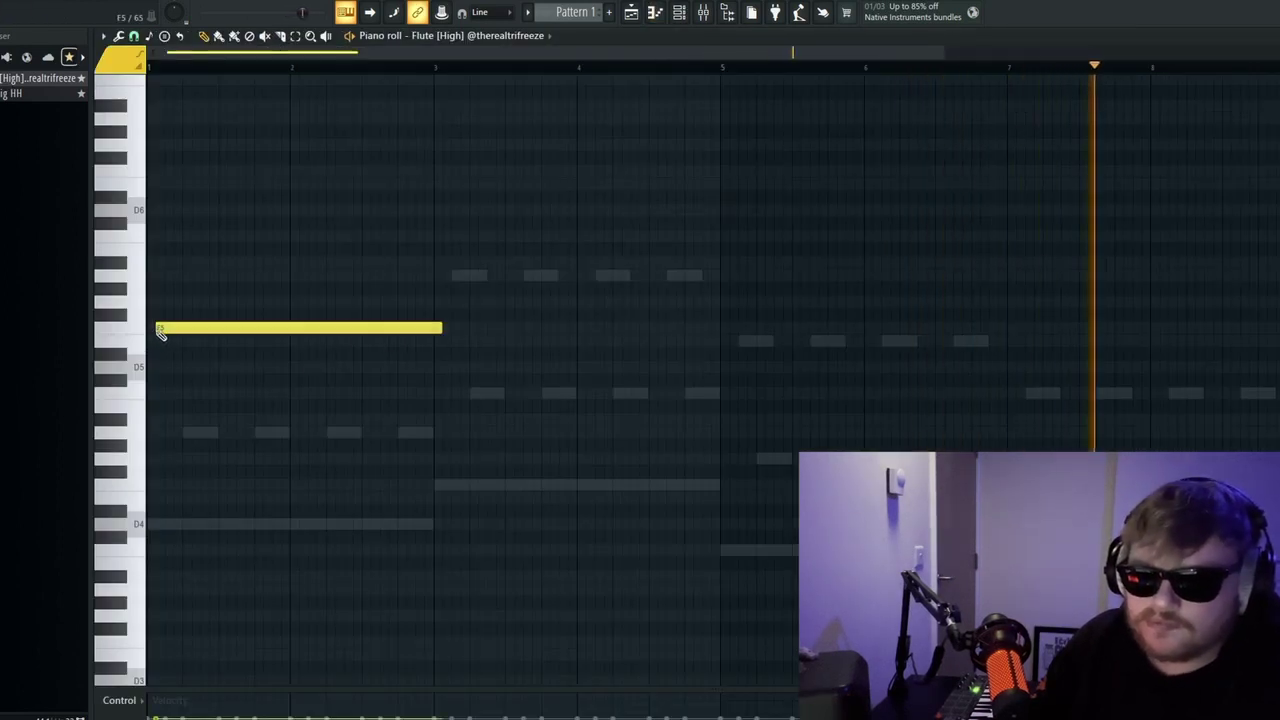
click(168, 340)
right_click(257, 337)
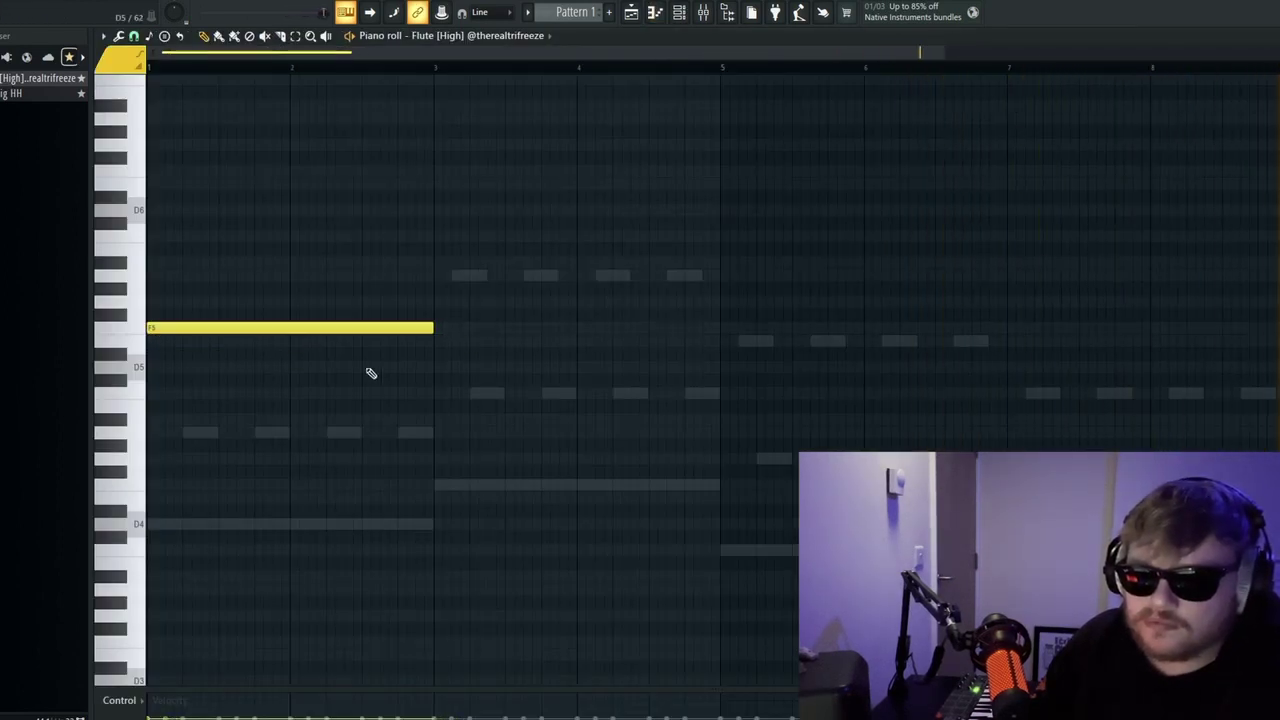
drag(432, 329, 234, 355)
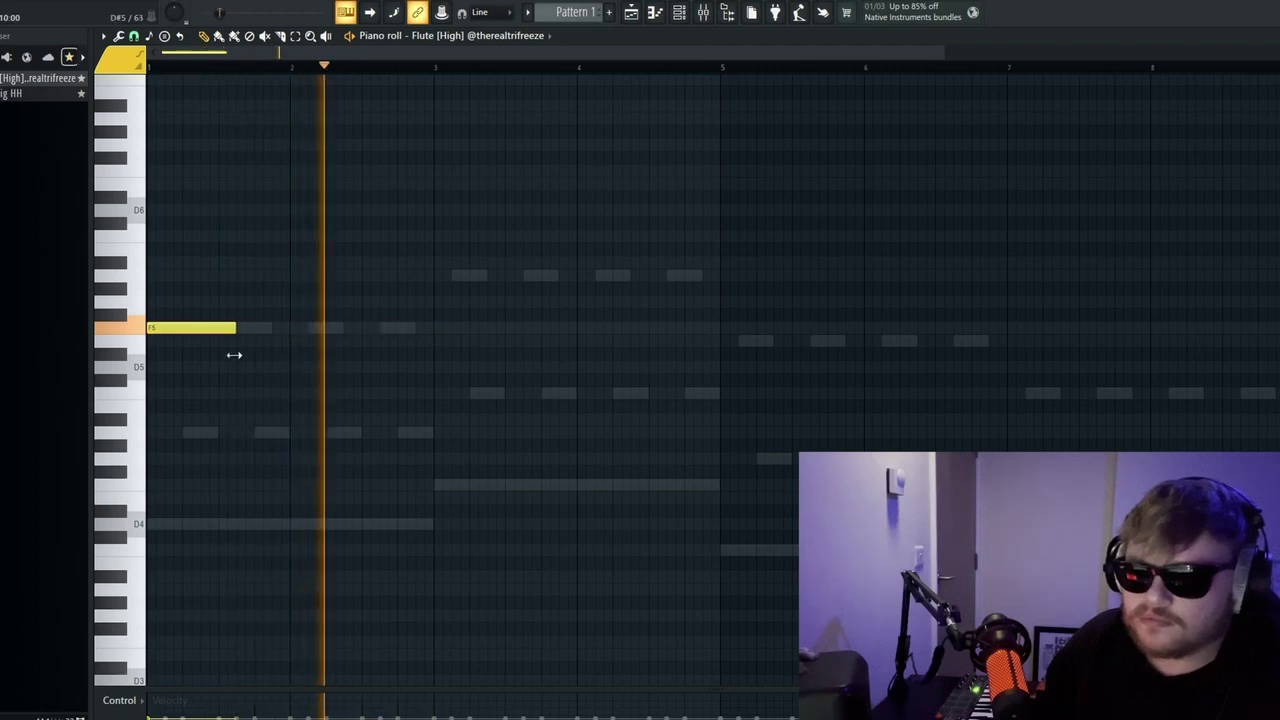
Step: Transpose the flute note down one octave to F4, play the pattern, and leave the piano roll
key(ctrl+a)
key(ctrl+Down)
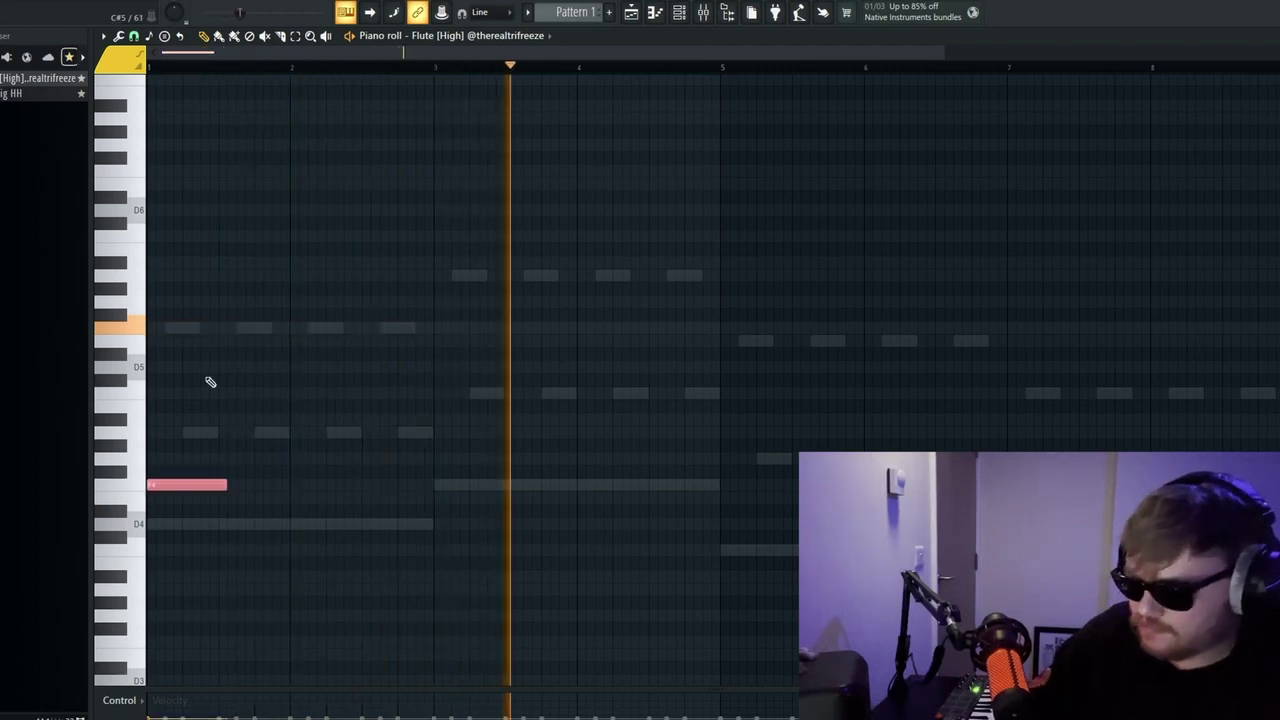
key(space)
key(space)
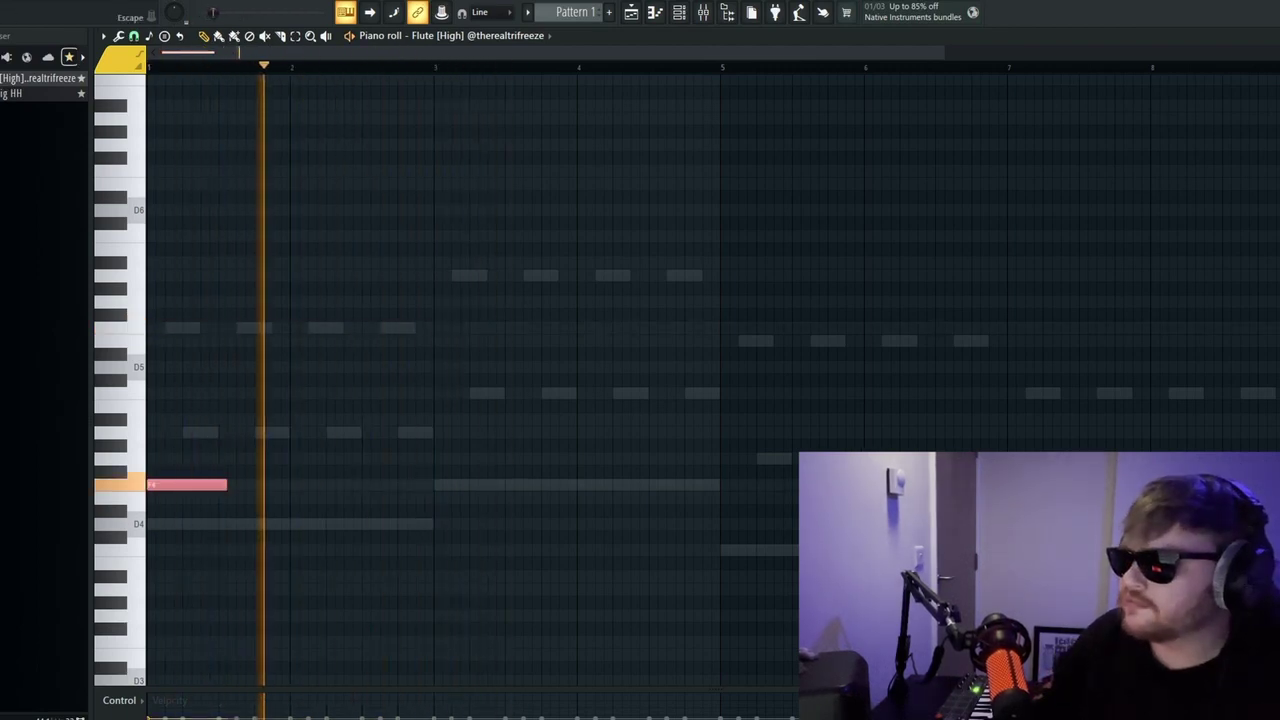
key(Escape)
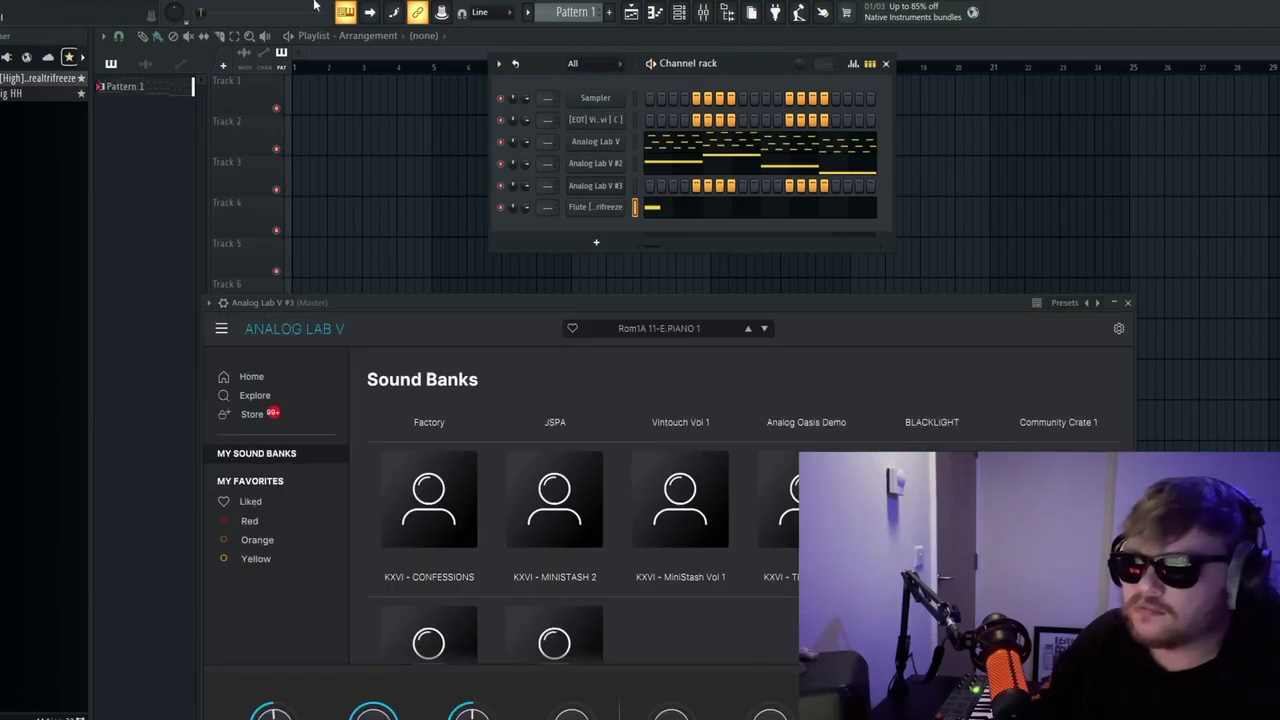
Step: Enable the flute sampler's volume envelope with no attack, full hold and a short release
click(604, 210)
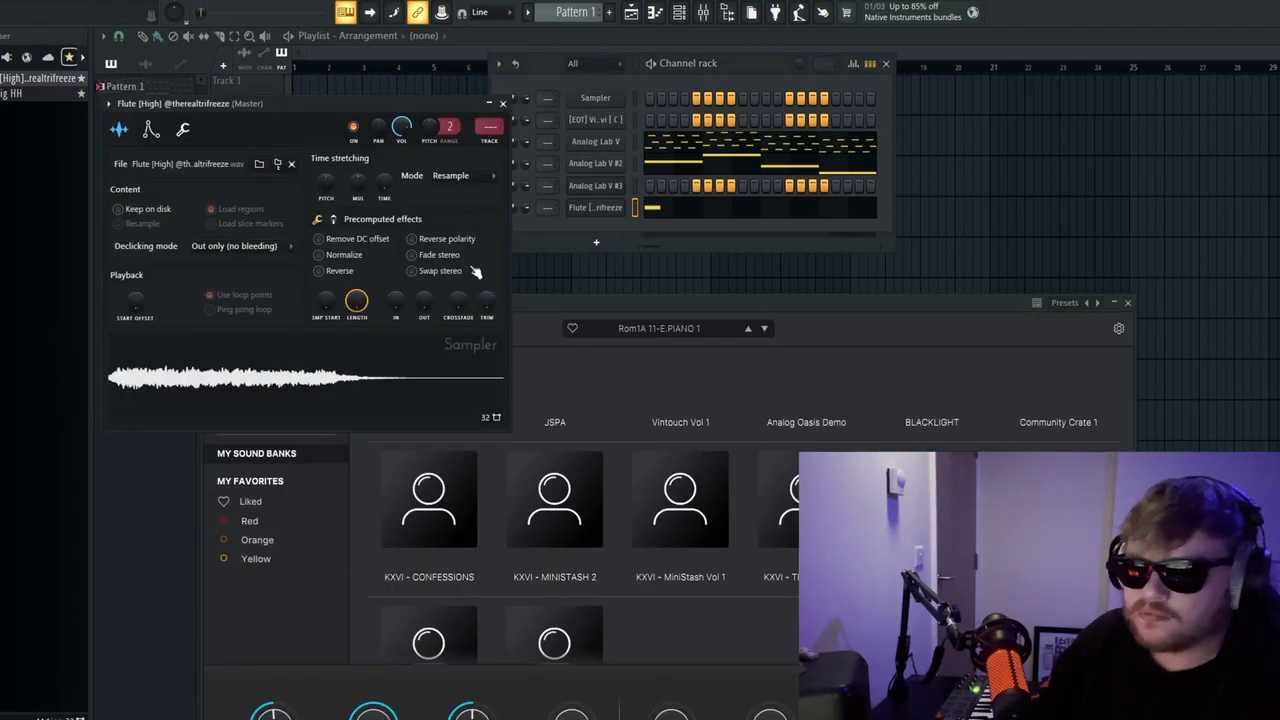
click(150, 131)
drag(147, 272, 147, 310)
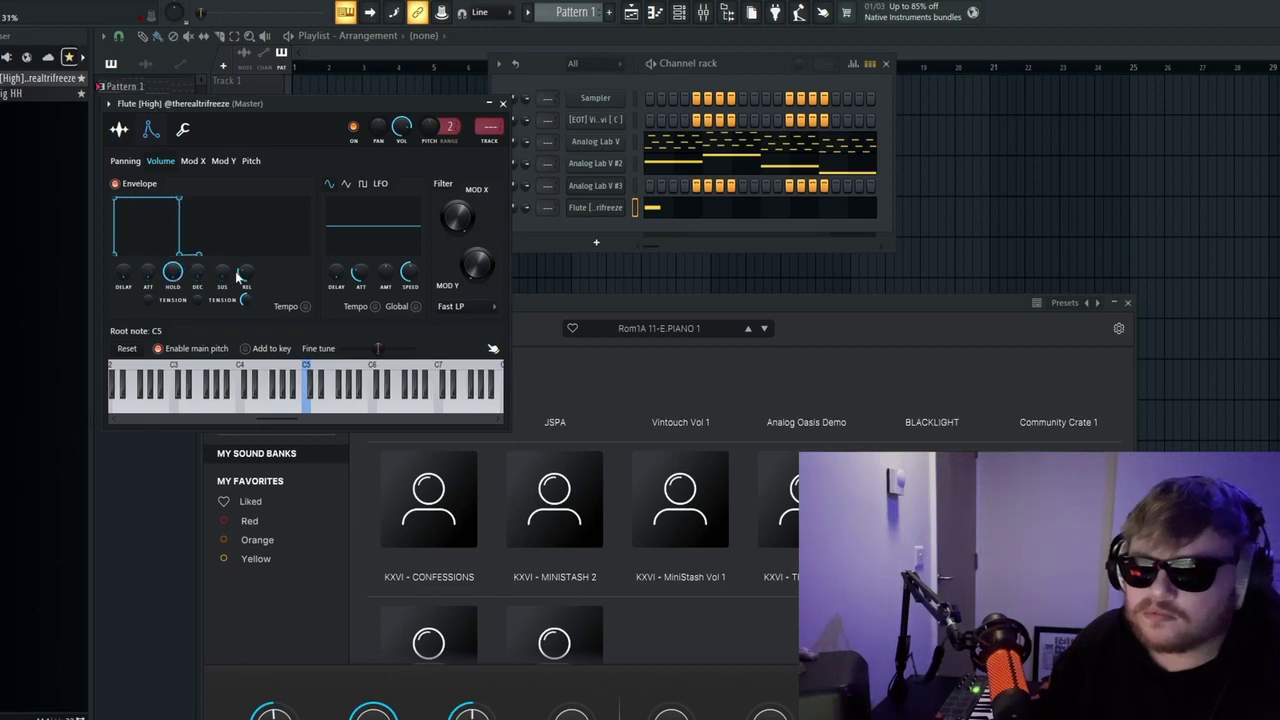
click(502, 103)
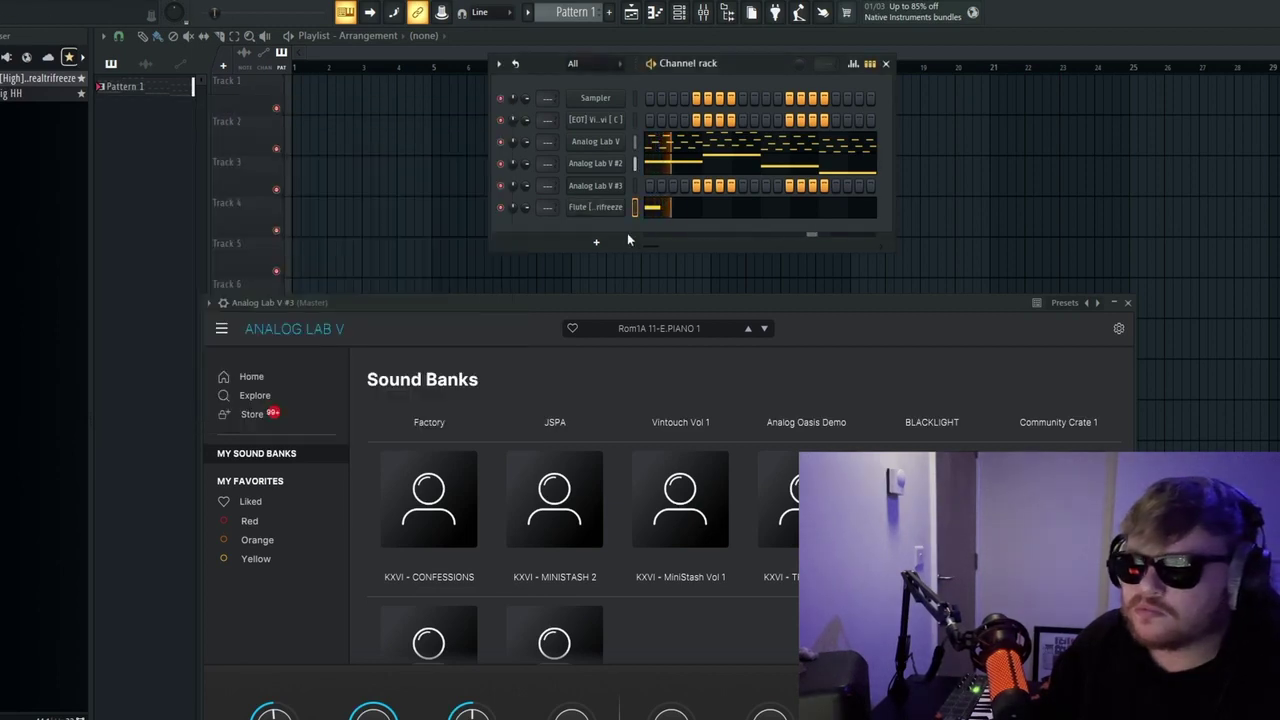
click(600, 207)
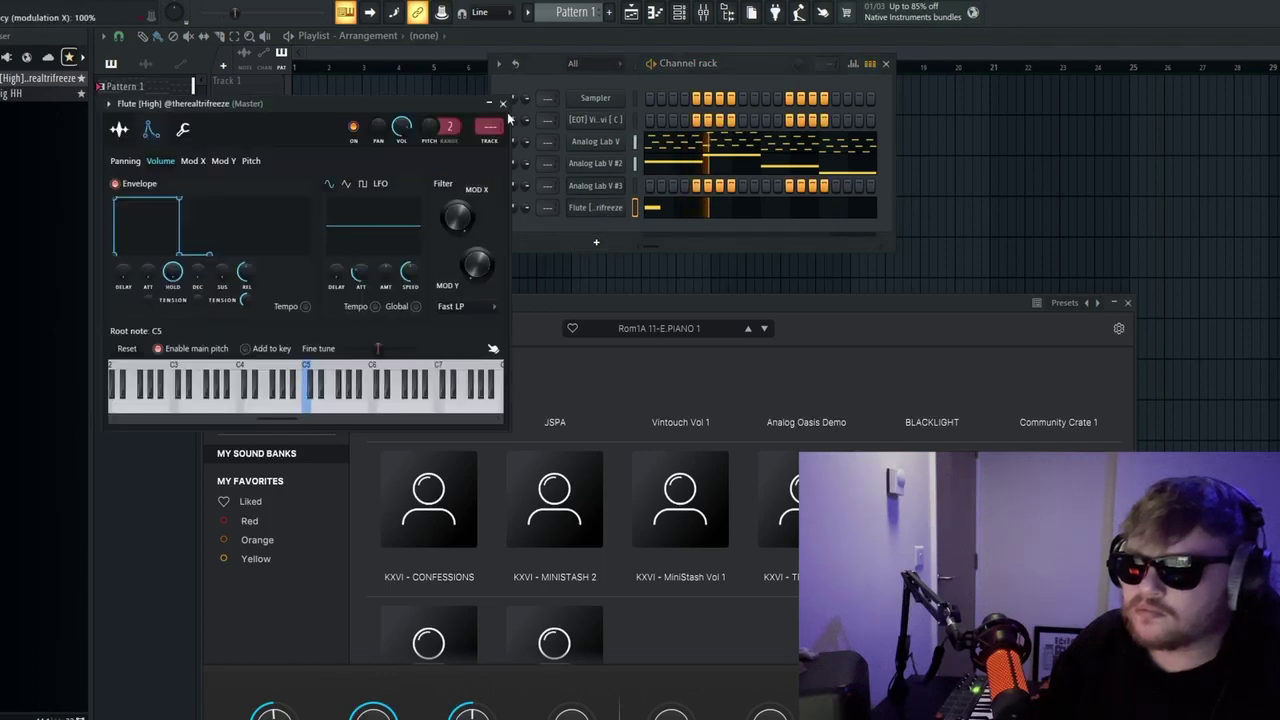
click(600, 207)
Step: Arrange one-bar flute notes on D4 at bar 1, F4 at bar 3 and C4 at bar 5, and play them
click(660, 208)
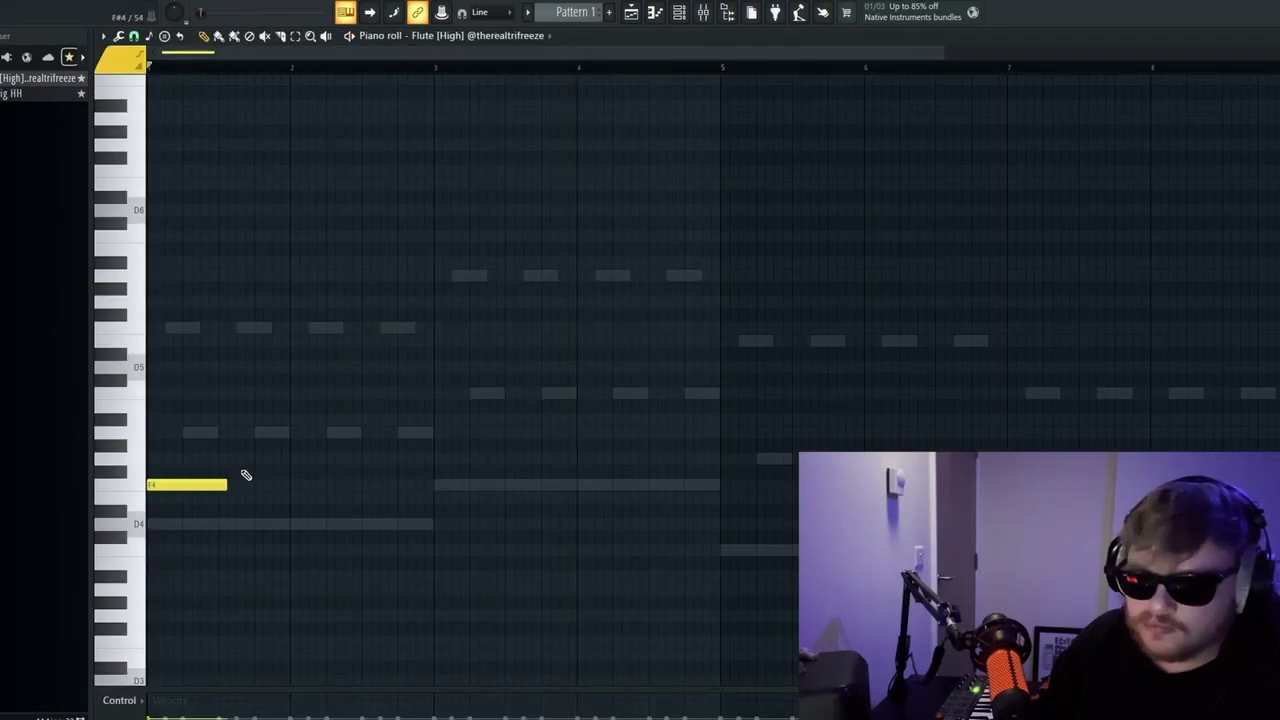
drag(227, 488, 289, 489)
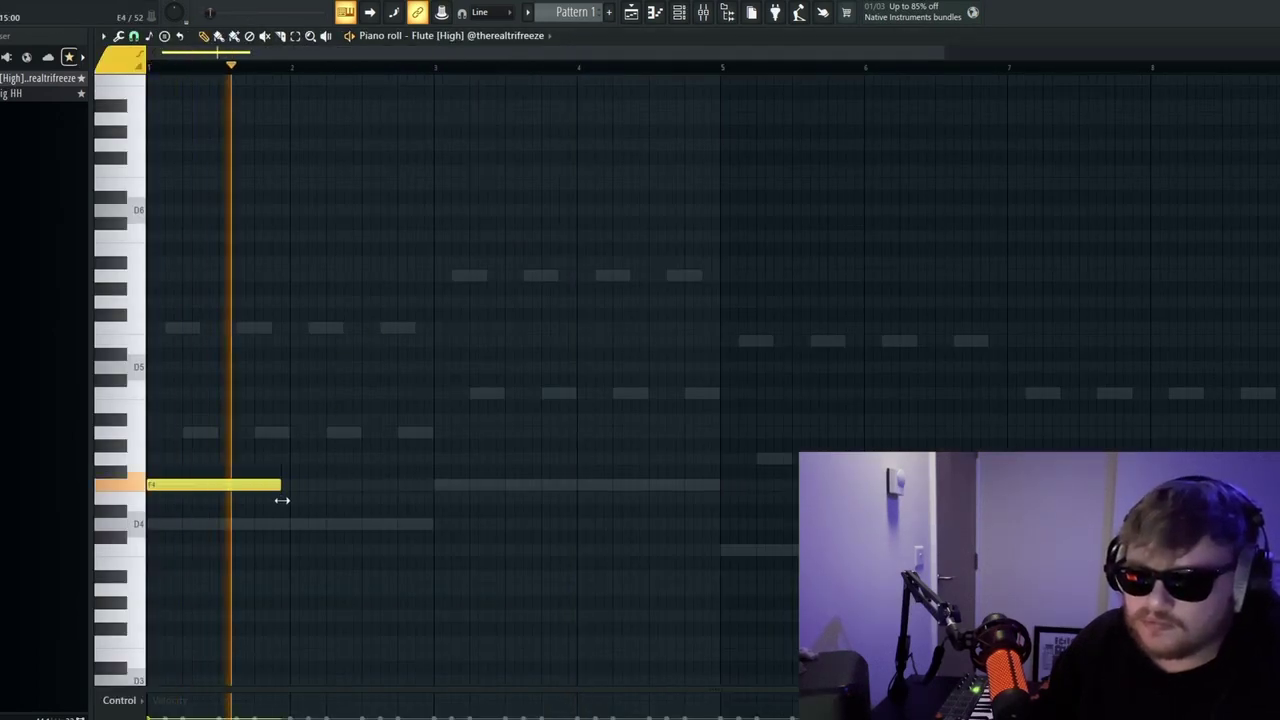
click(440, 288)
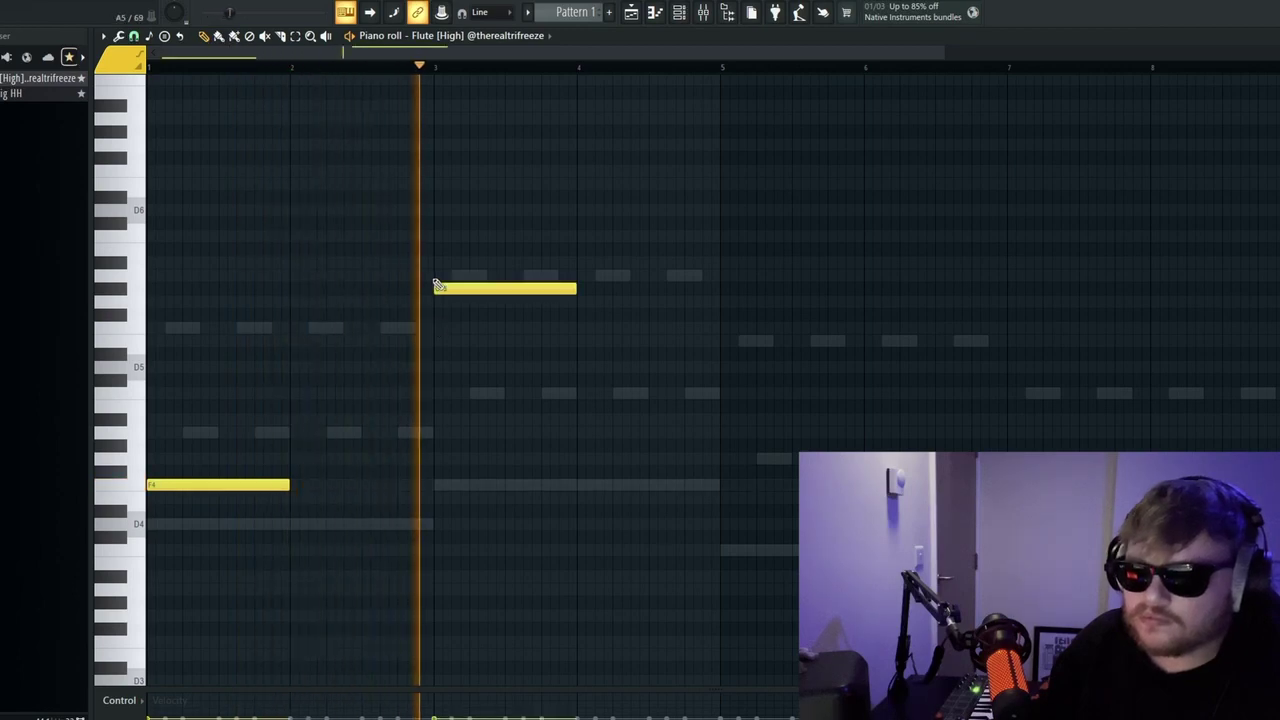
drag(443, 288, 446, 487)
drag(196, 484, 191, 524)
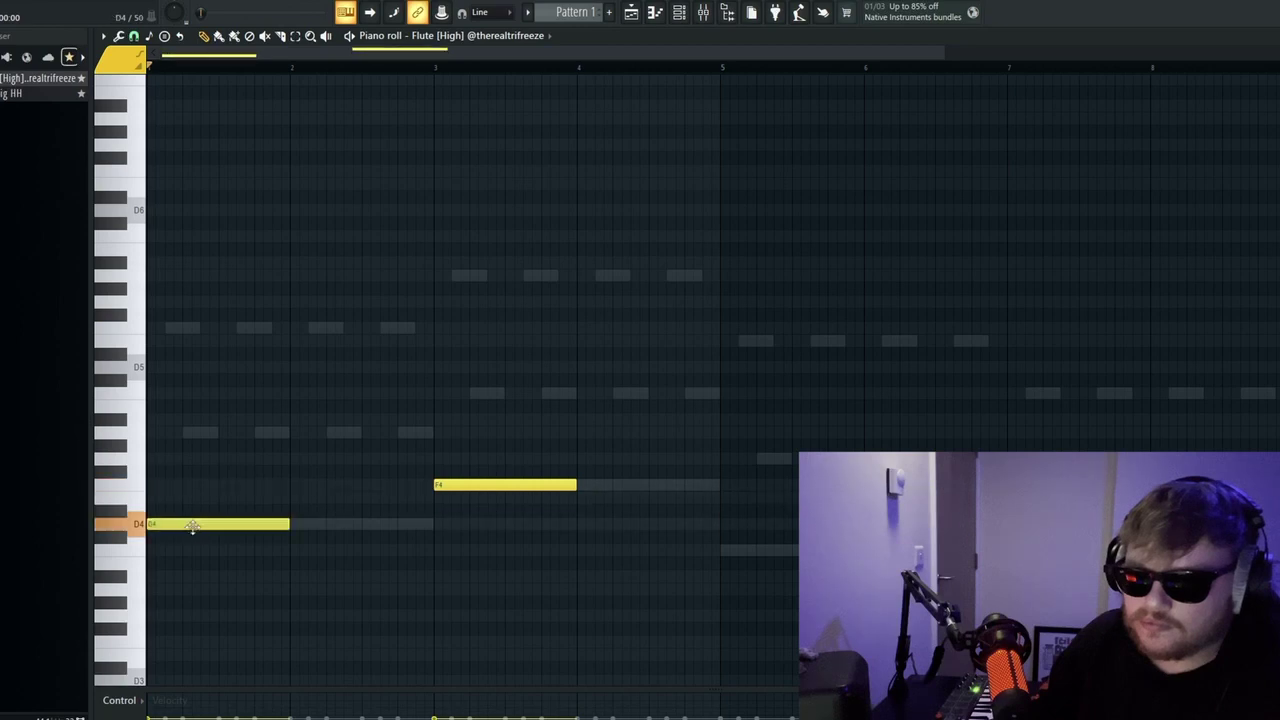
key(space)
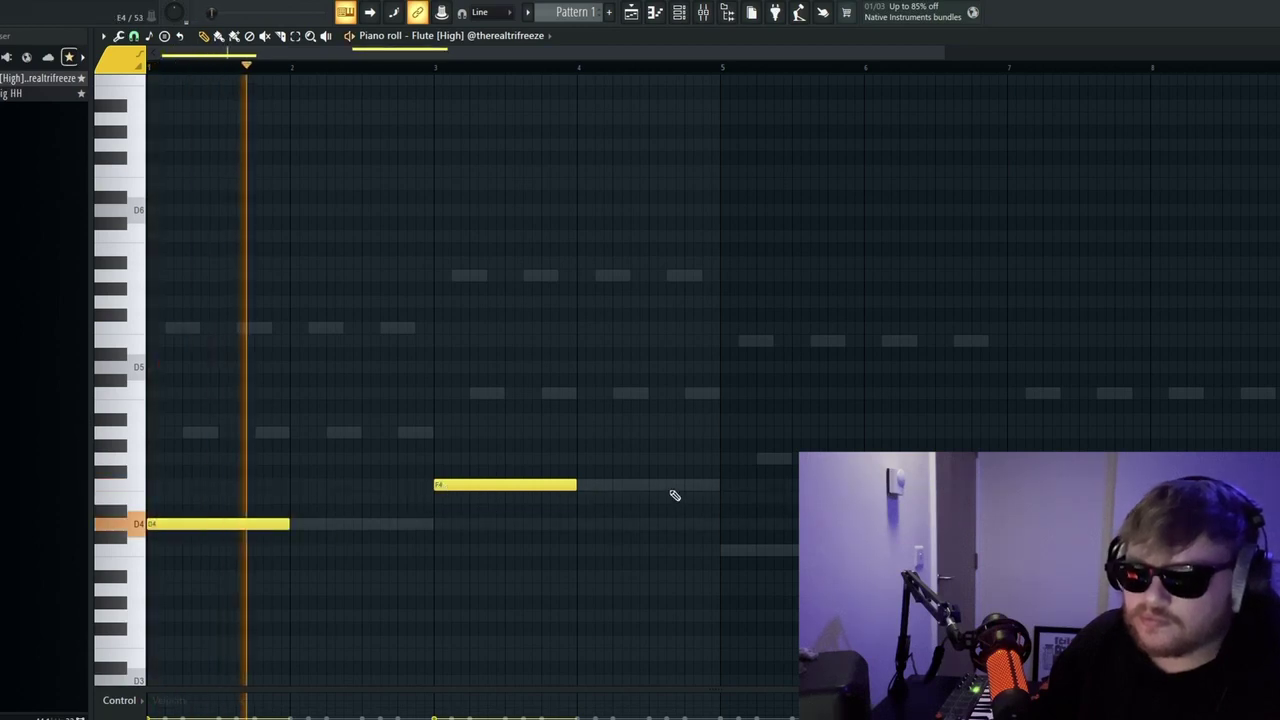
click(723, 551)
key(space)
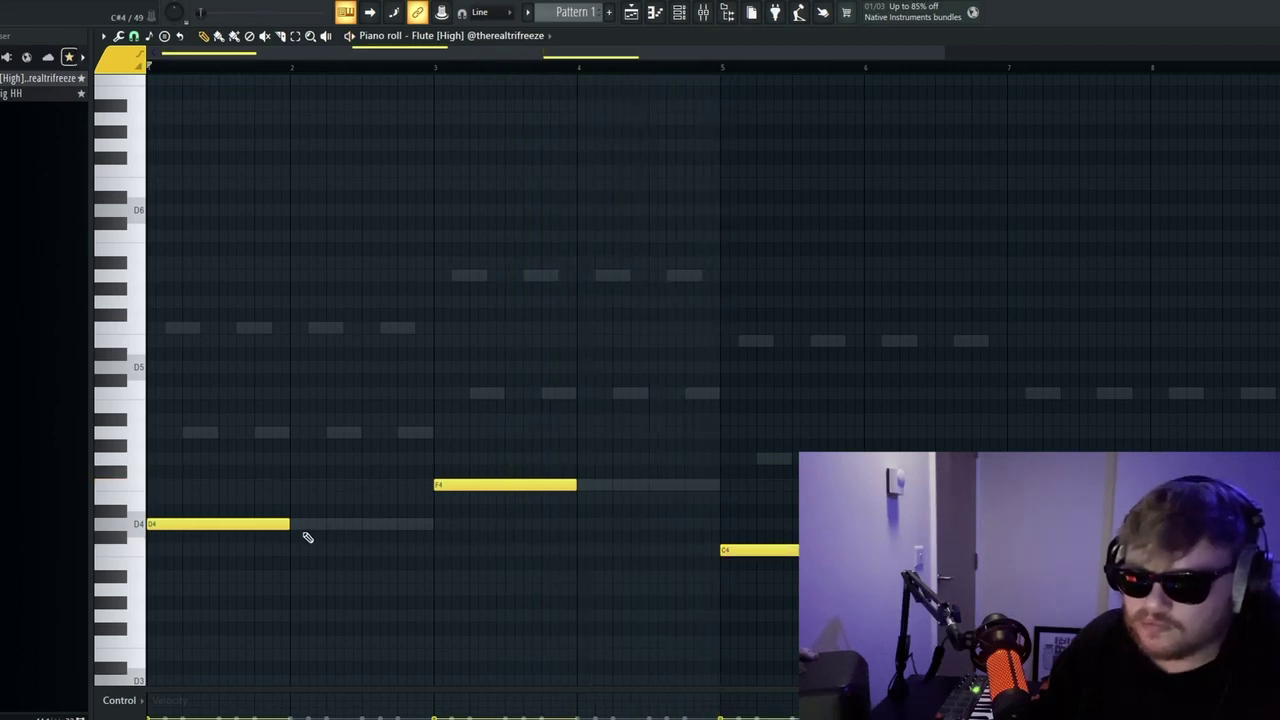
Step: Shorten the D4, F4 and C4 flute notes to half a bar each while playing the pattern
drag(289, 526, 212, 550)
key(space)
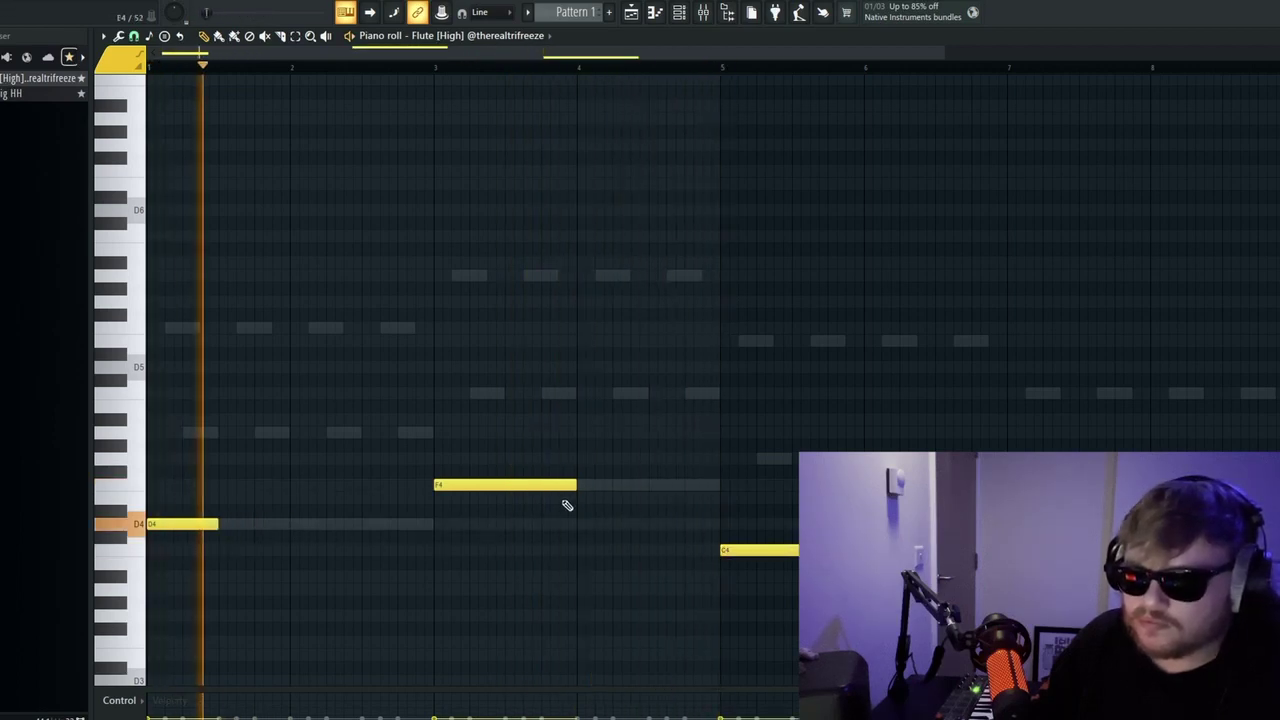
drag(574, 496, 503, 506)
key(space)
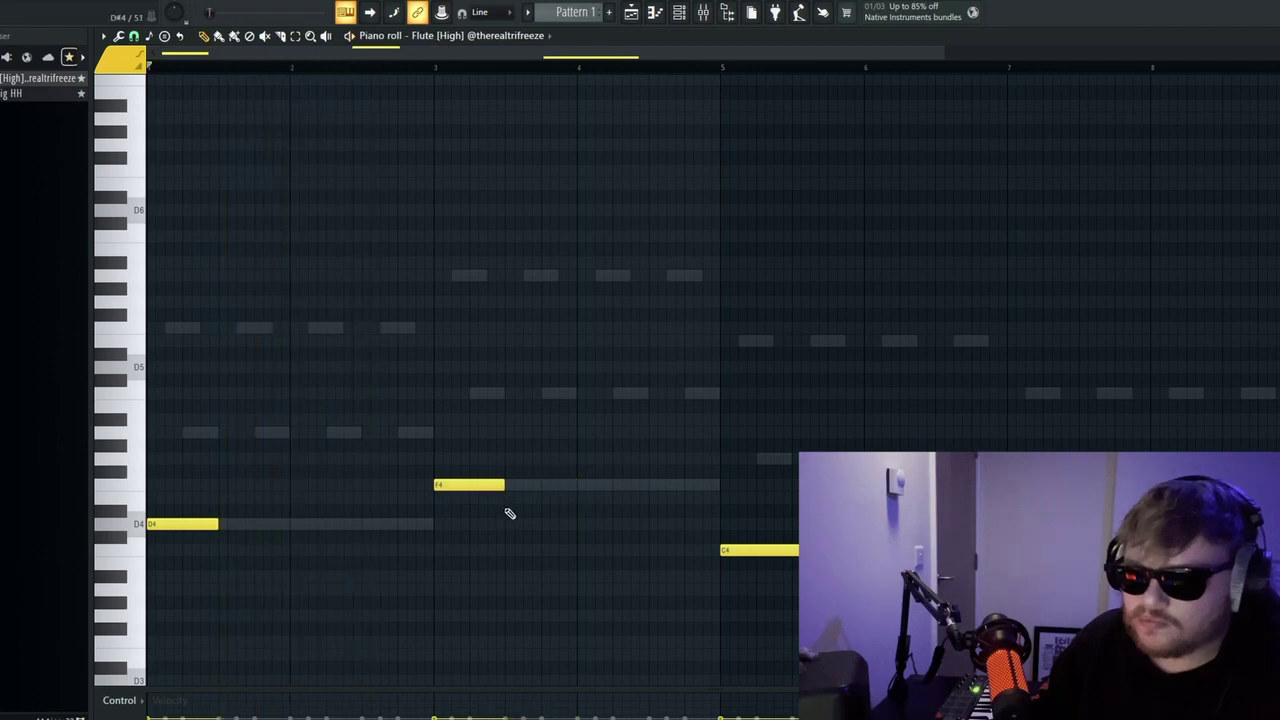
key(space)
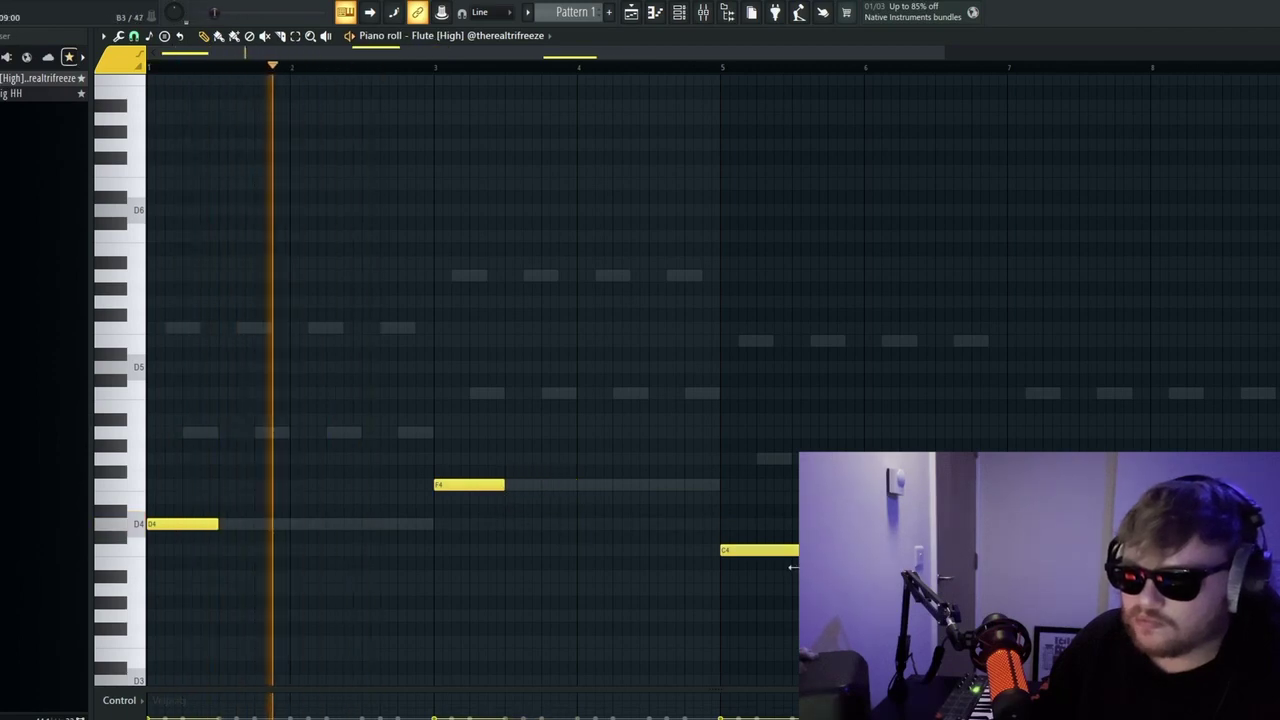
drag(791, 569, 785, 569)
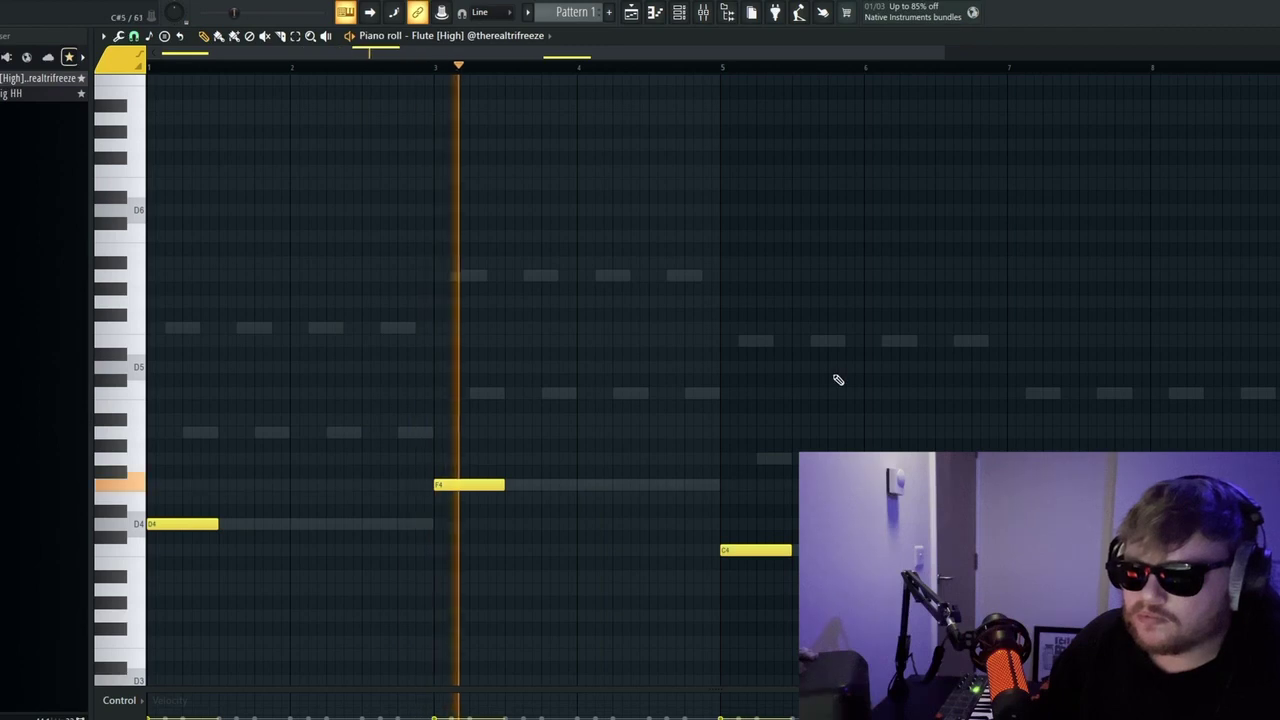
Step: Add an A3 flute note at the start of bar 7, lengthen the flute notes to ten steps, and play the pattern
scroll(980, 400, down, 3)
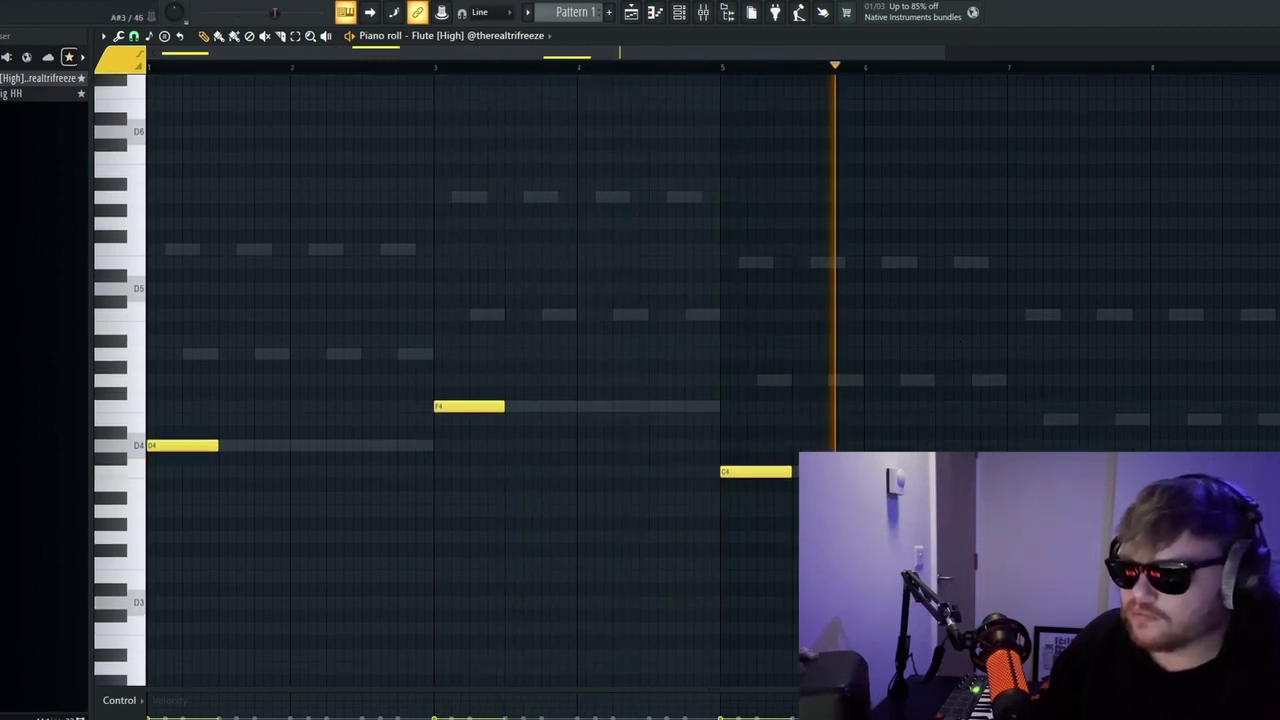
click(1014, 516)
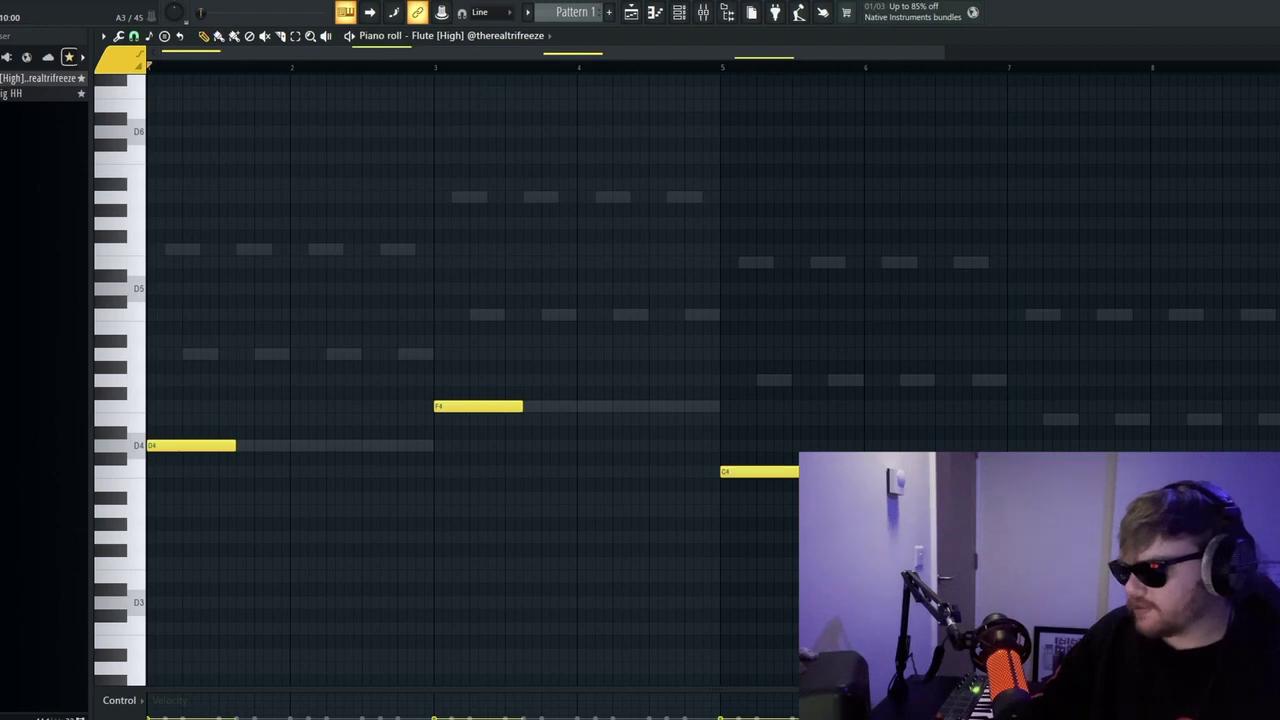
key(space)
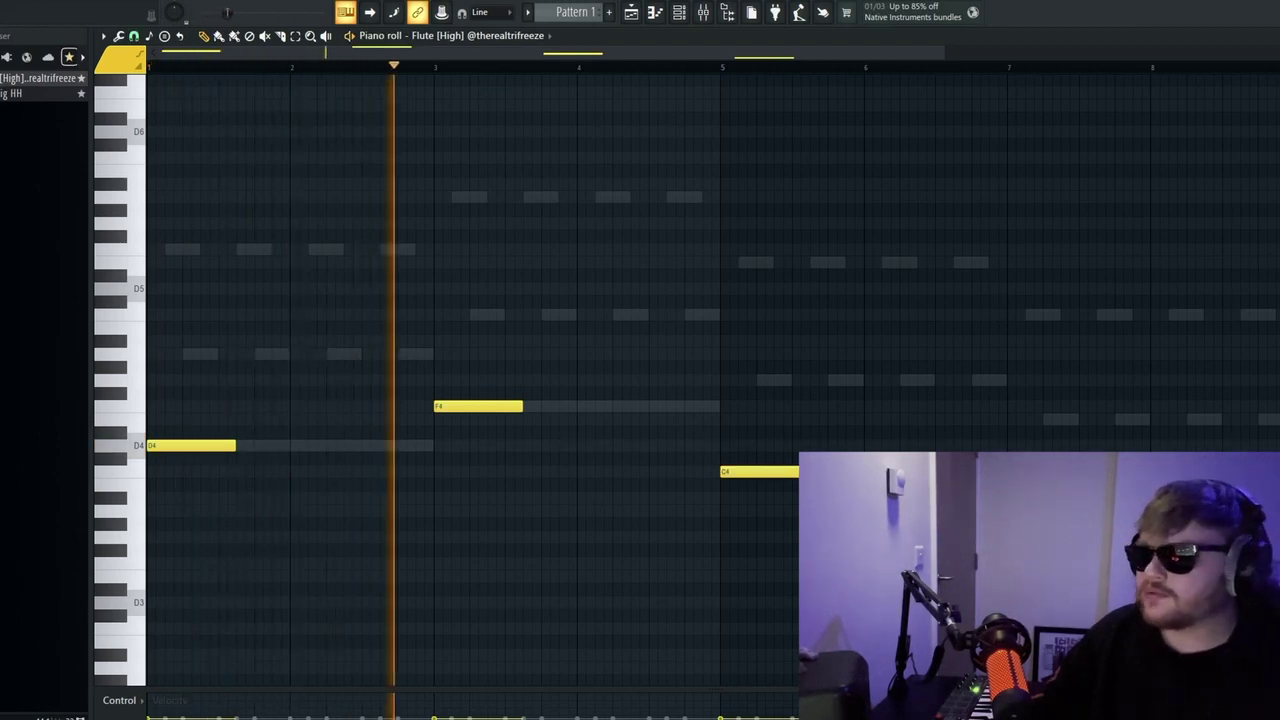
Step: Load the Arp - The 6 GOD preset from the KXVI - MINISTASH 2 bank in Analog Lab V #3 and look through the bank's other presets
key(F7)
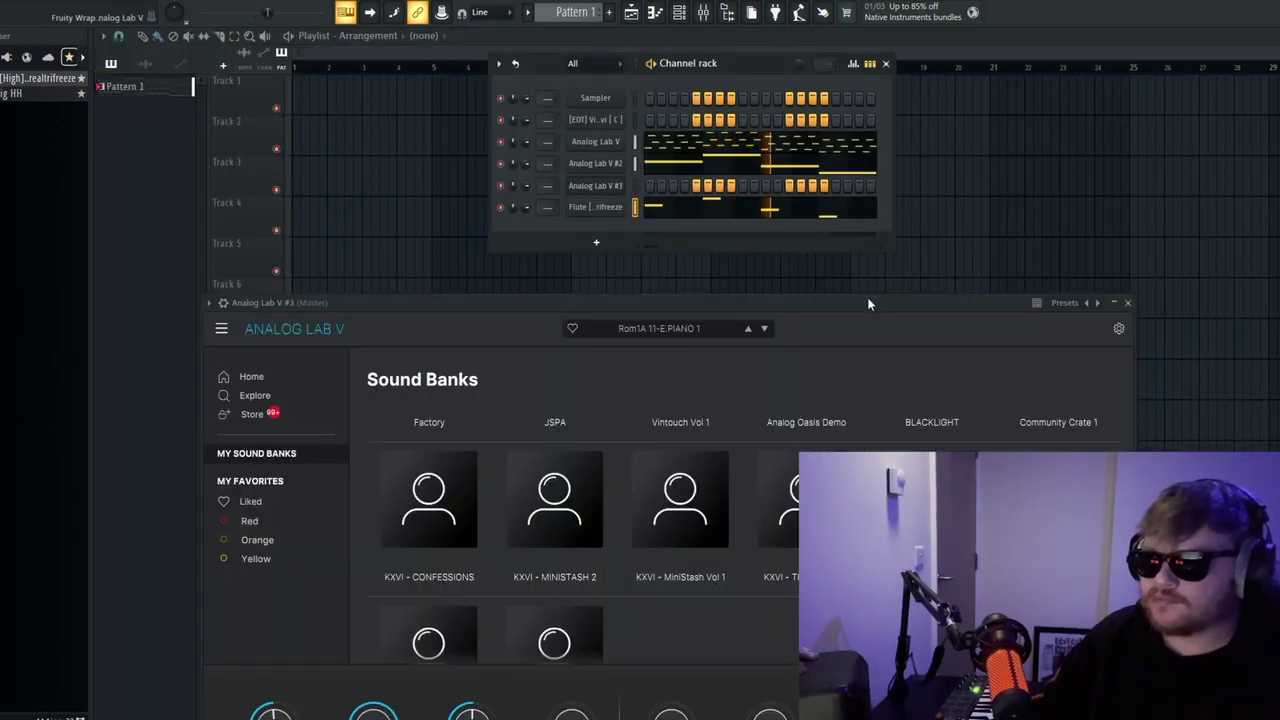
drag(867, 300, 865, 182)
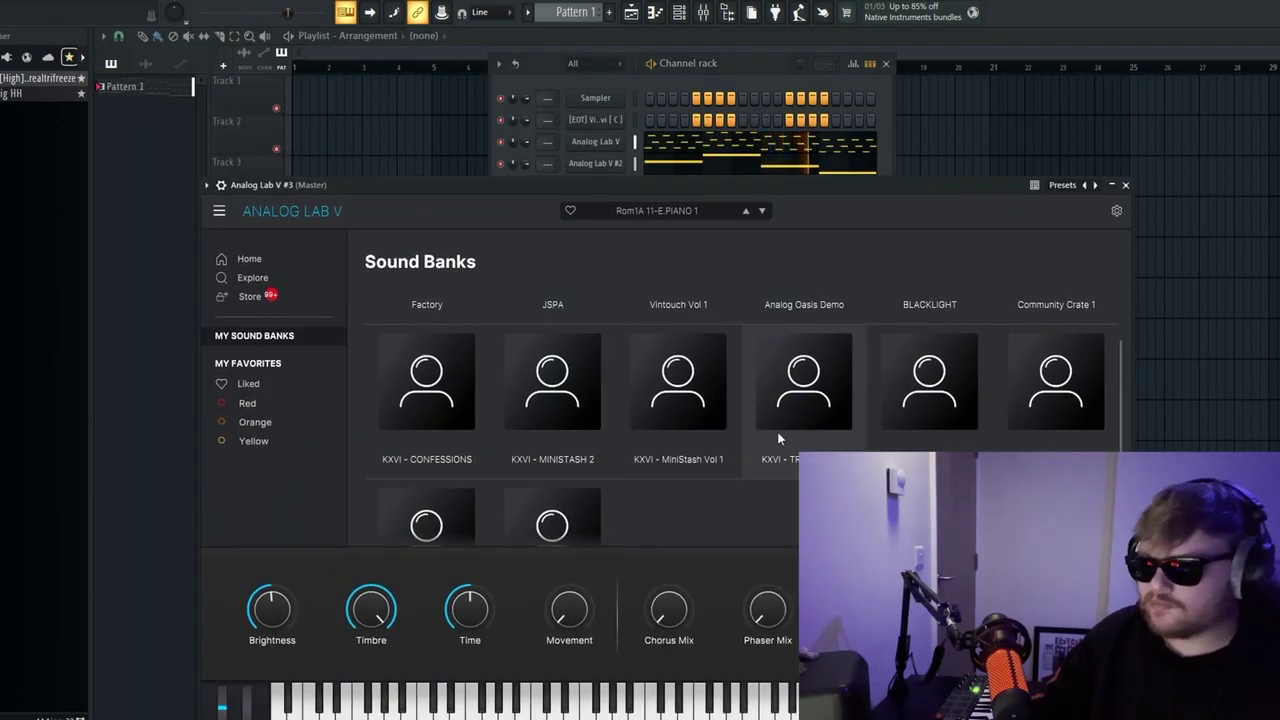
click(557, 429)
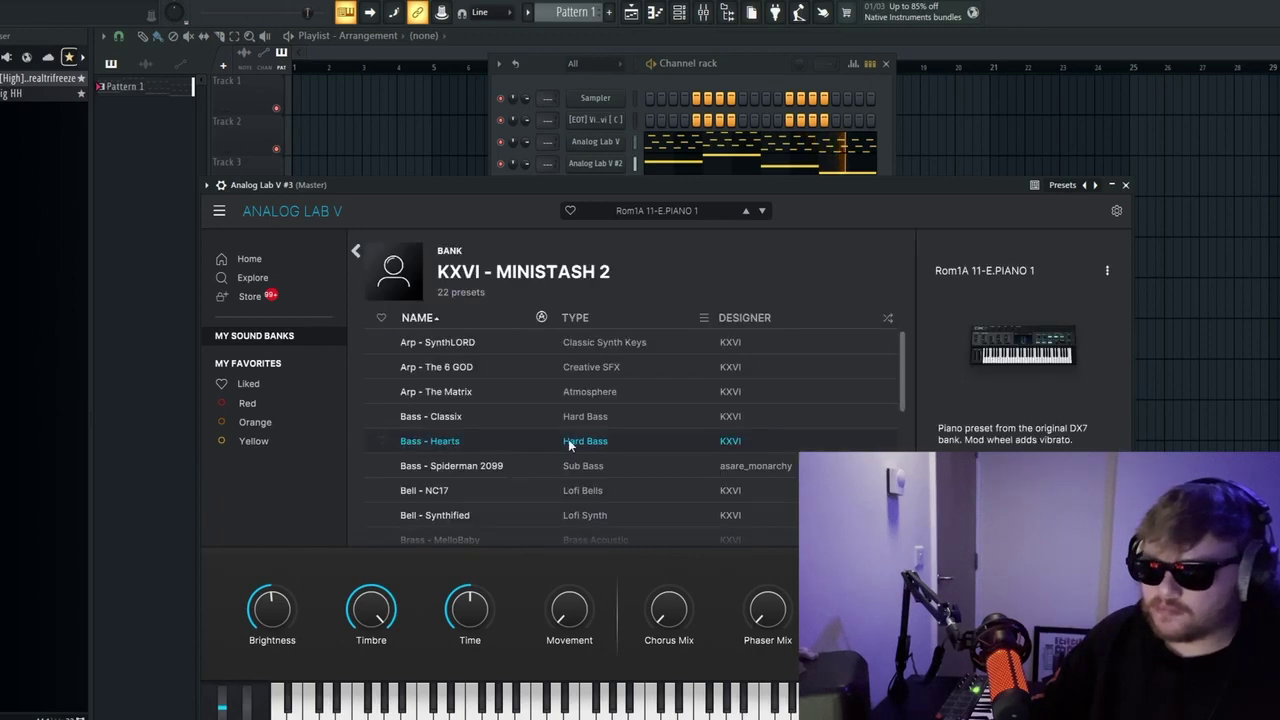
click(570, 369)
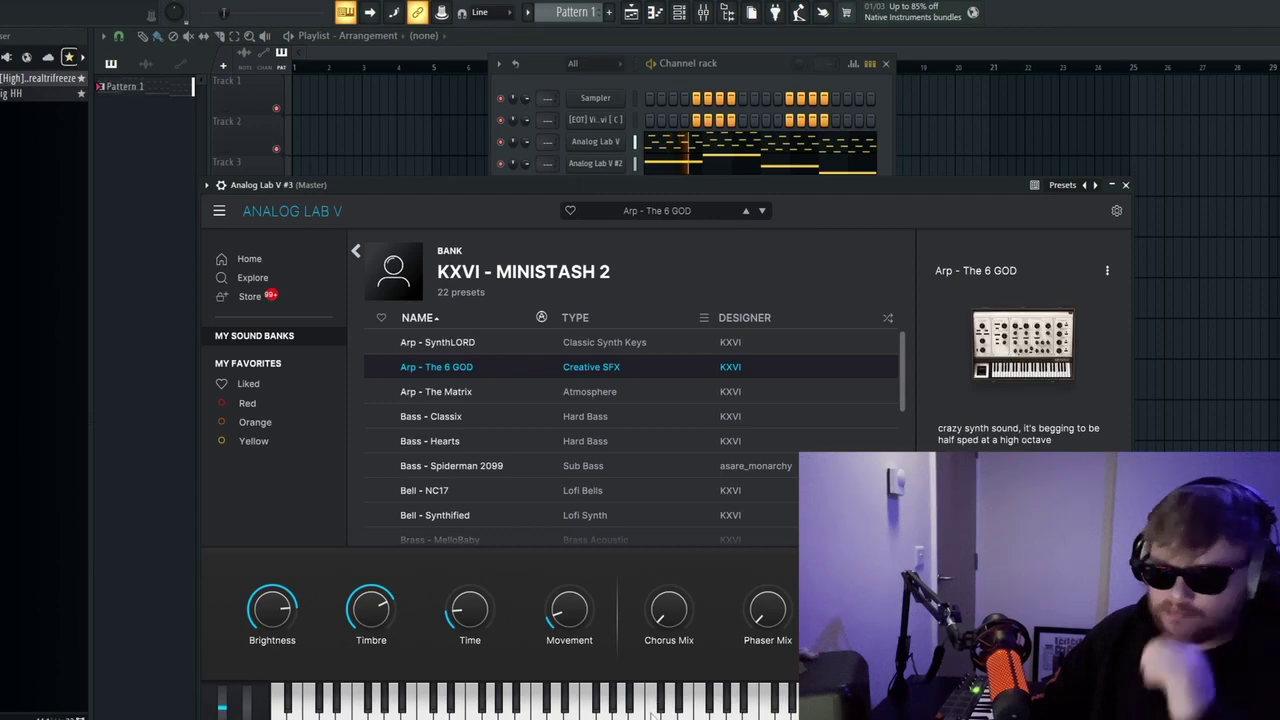
scroll(548, 484, down, 4)
click(548, 452)
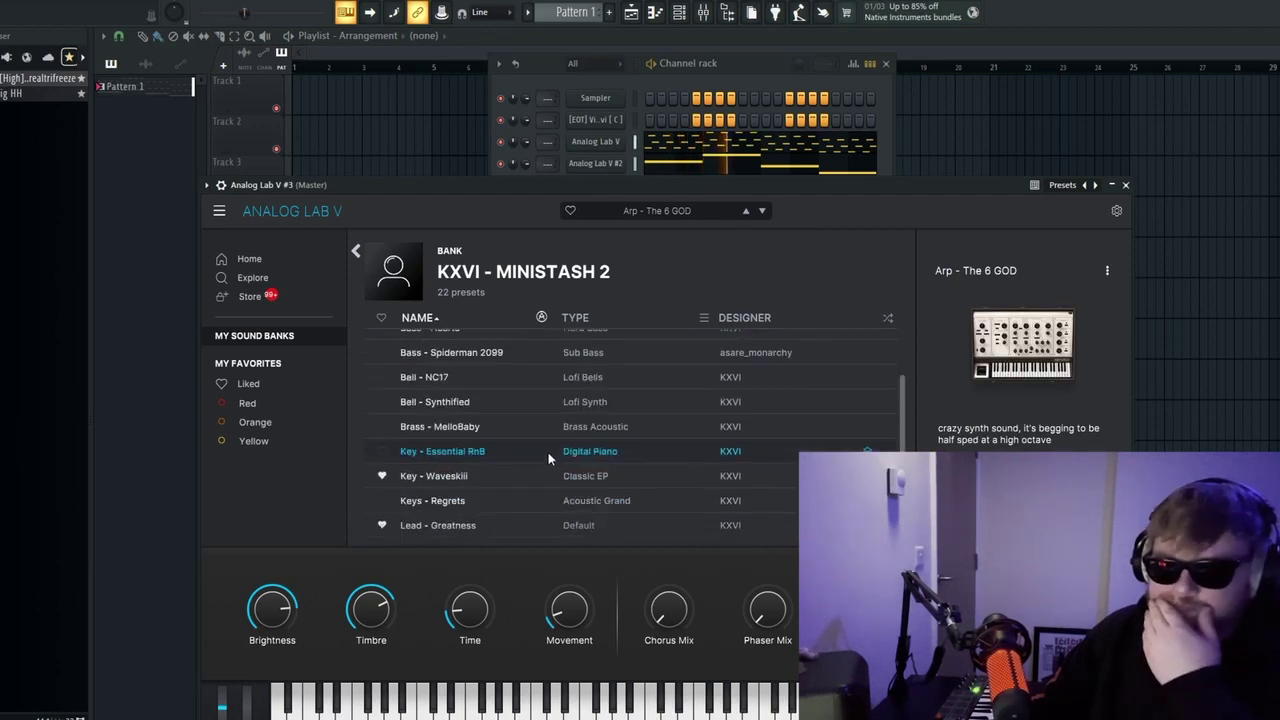
scroll(550, 454, down, 2)
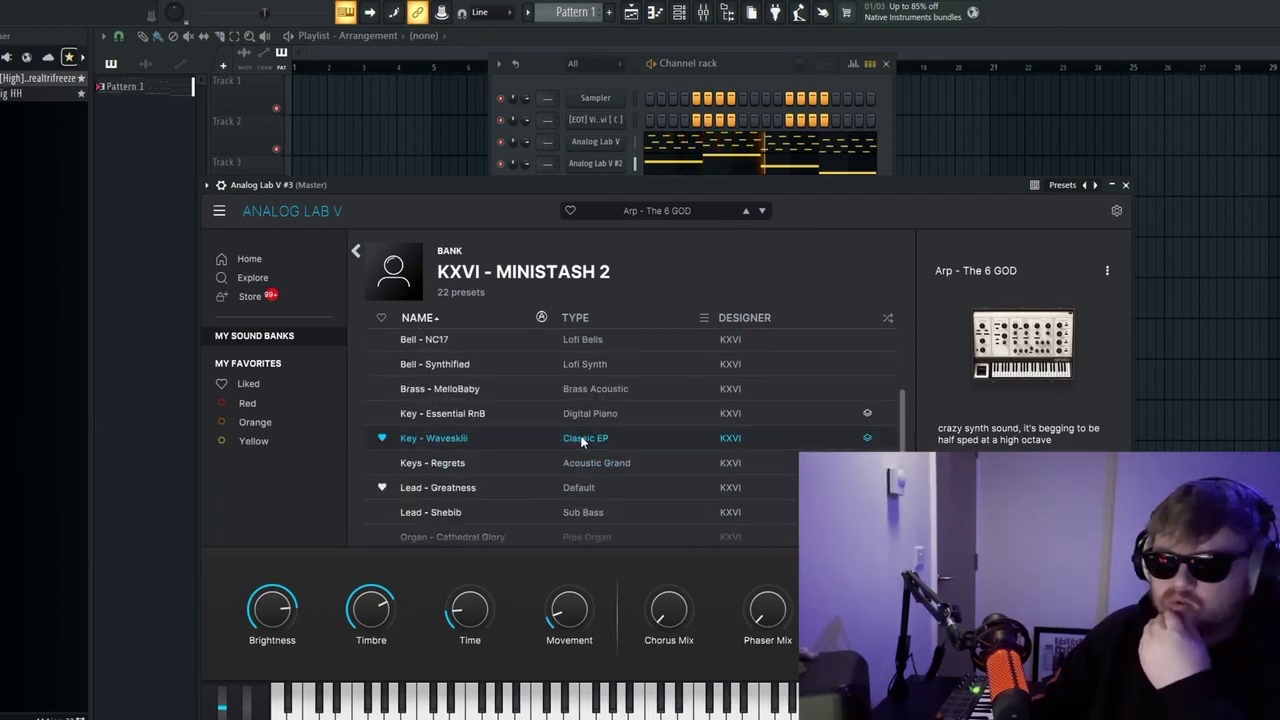
click(1126, 186)
Step: Add a Kontakt 7 channel and load the GooseBumps lead snapshot in Glaze
click(592, 245)
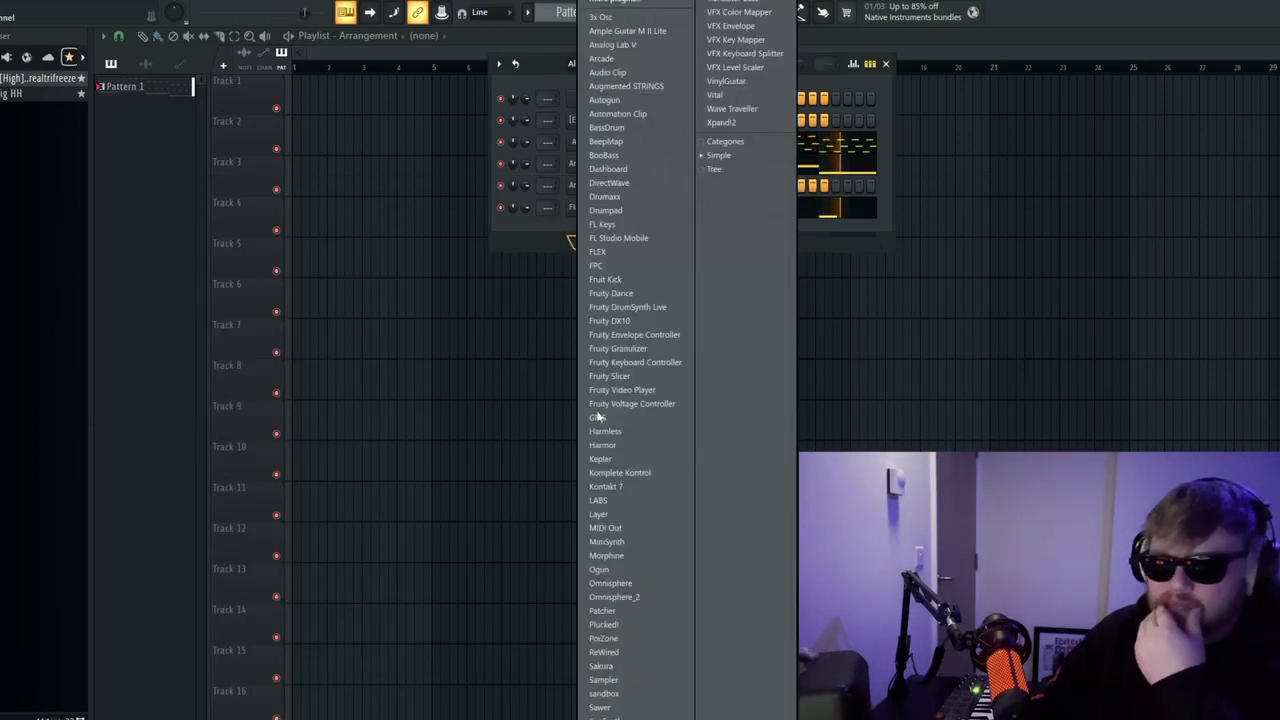
click(605, 486)
click(222, 195)
mouse_move(190, 269)
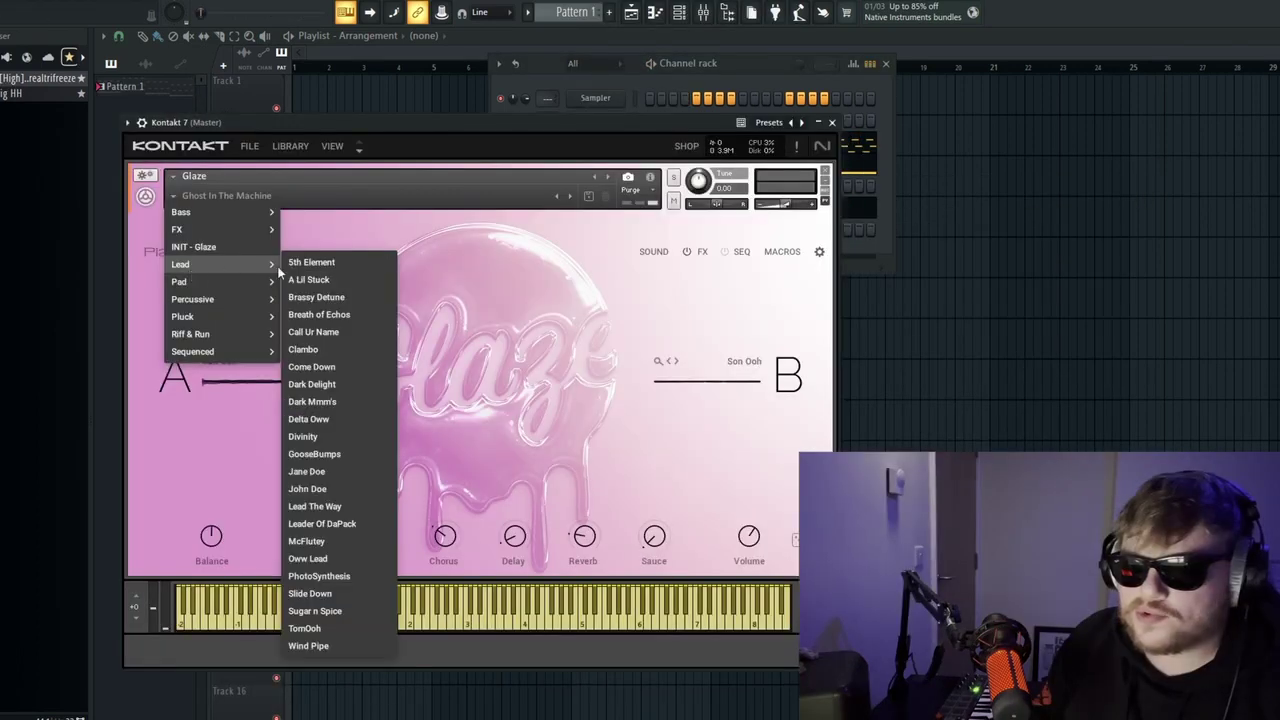
click(315, 454)
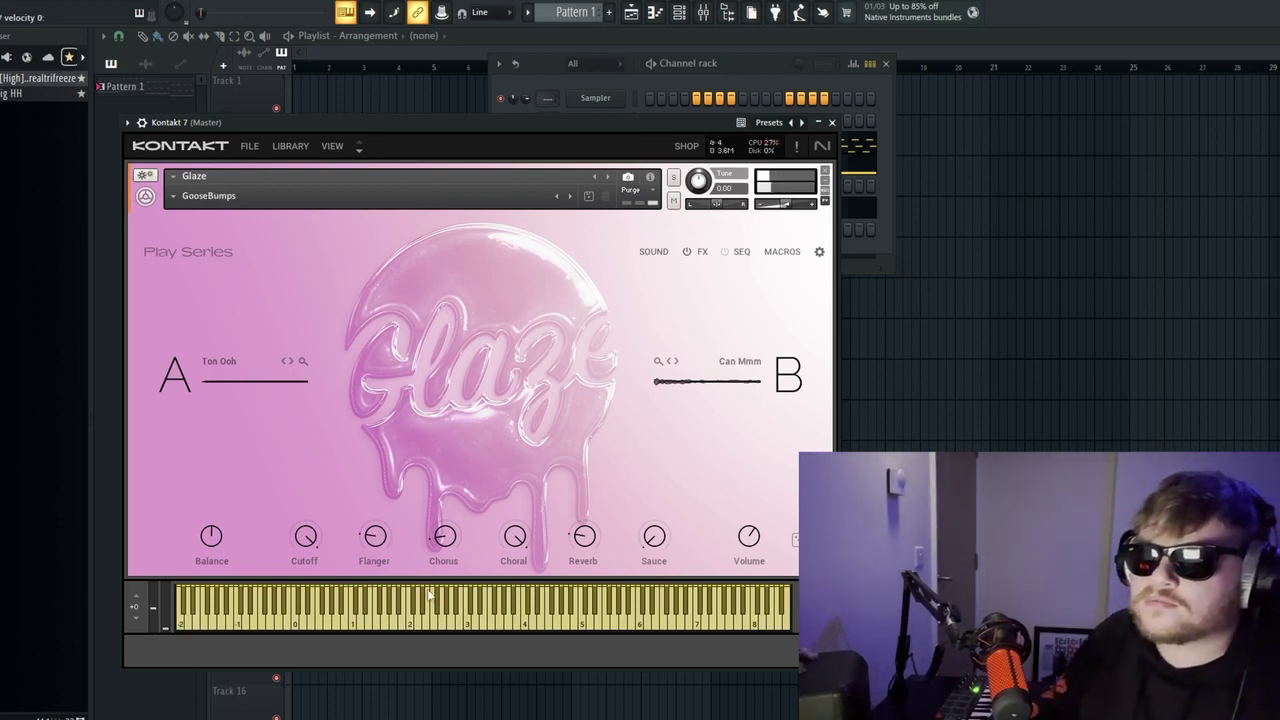
Step: Switch Glaze to the 5th Element lead snapshot and close the Kontakt window
click(172, 195)
mouse_move(201, 264)
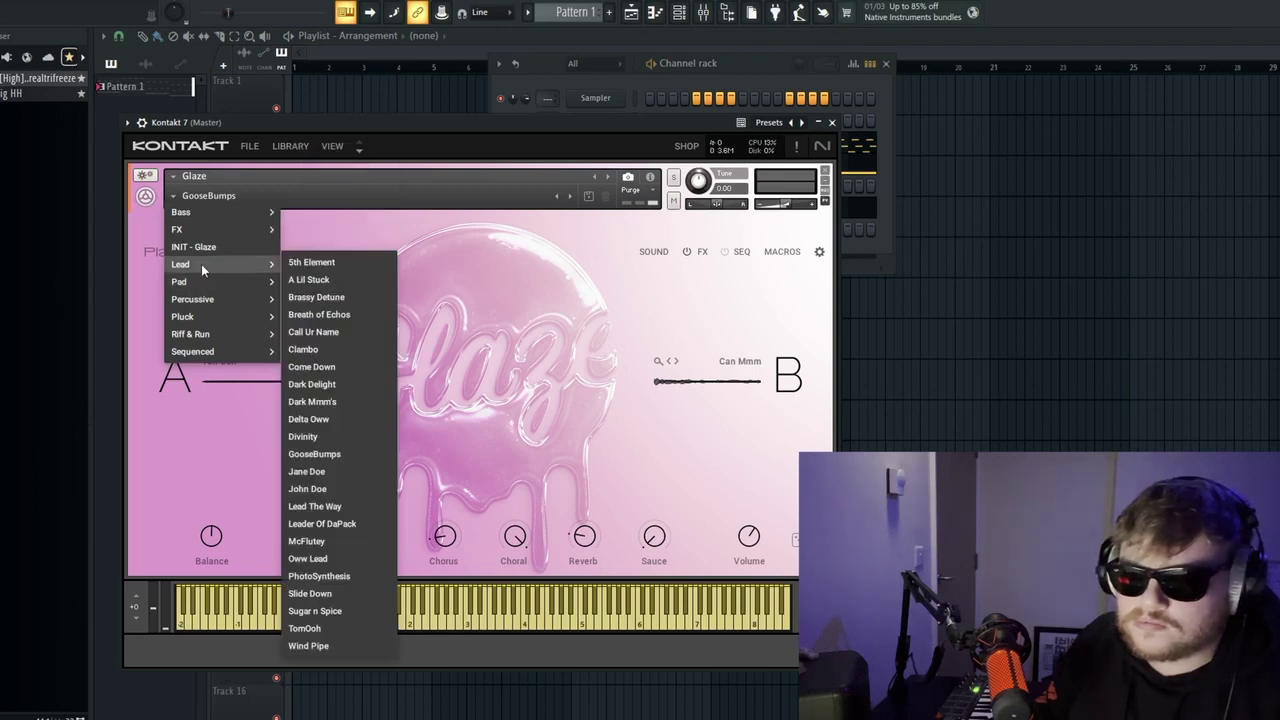
click(301, 264)
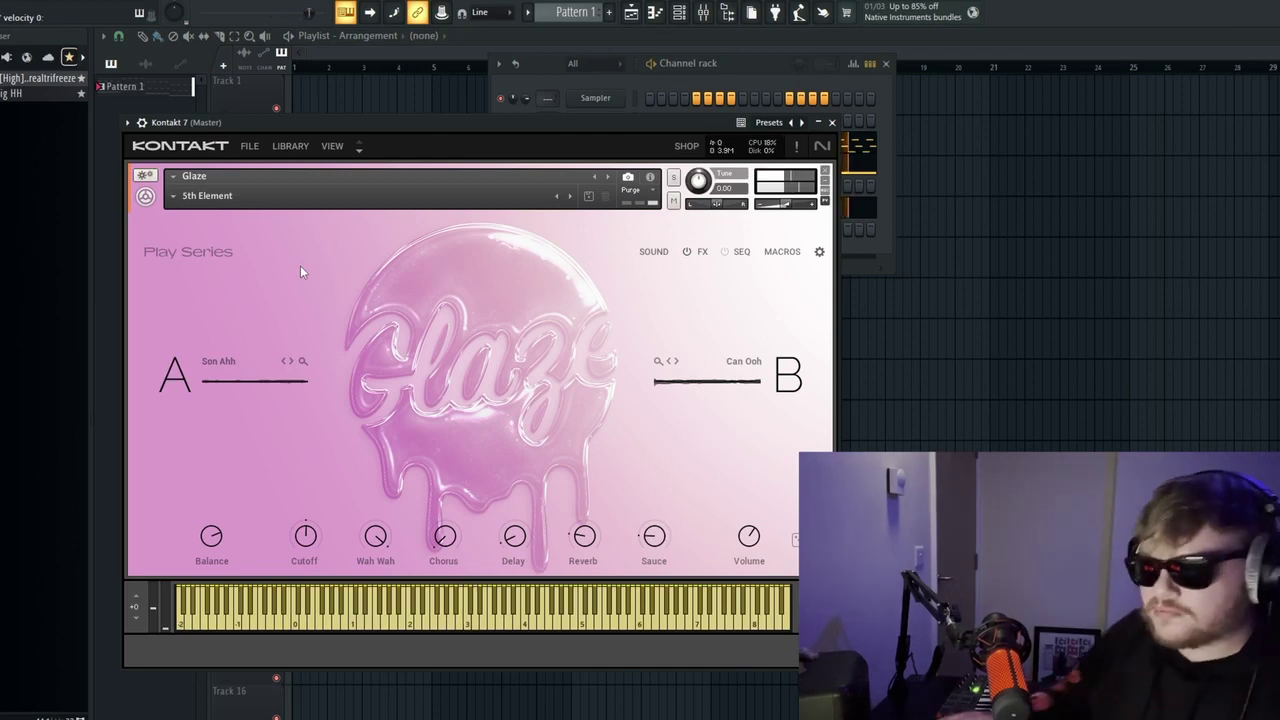
click(832, 122)
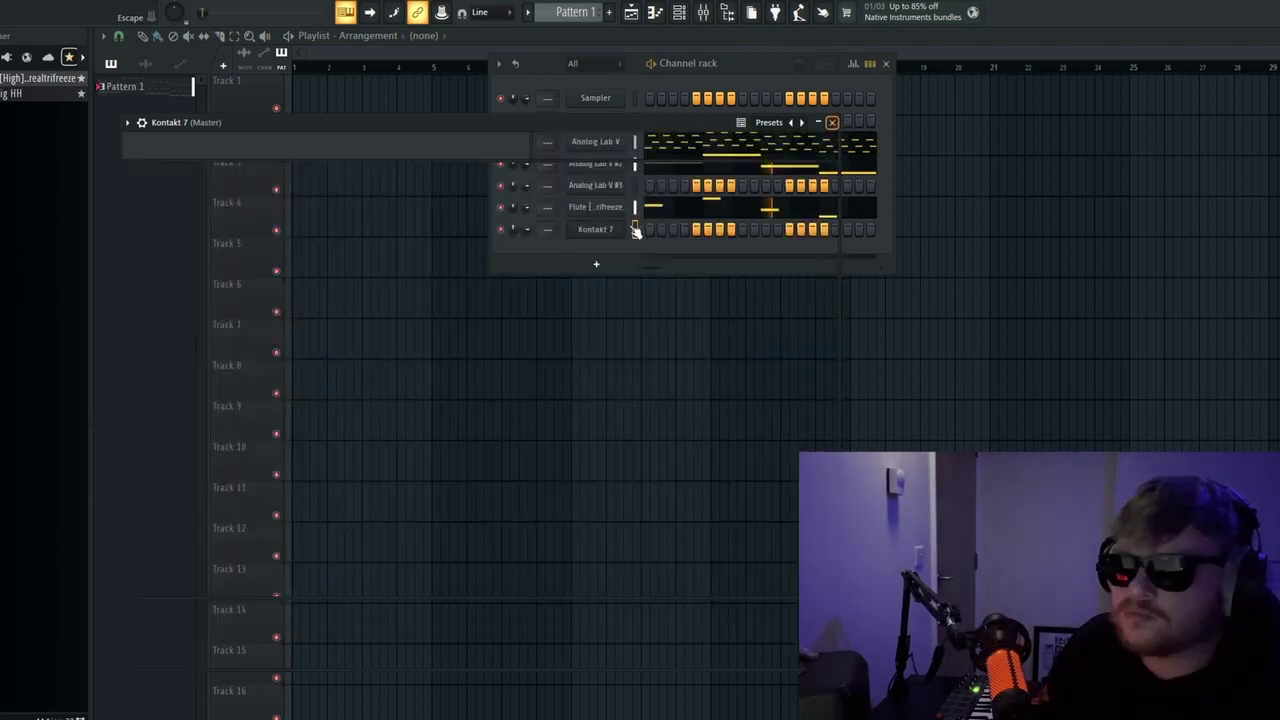
Step: Place four-step Kontakt 7 notes on D4 and D5 at bar 1 and on F4 and F5 at bar 3, and play them
right_click(605, 230)
click(648, 228)
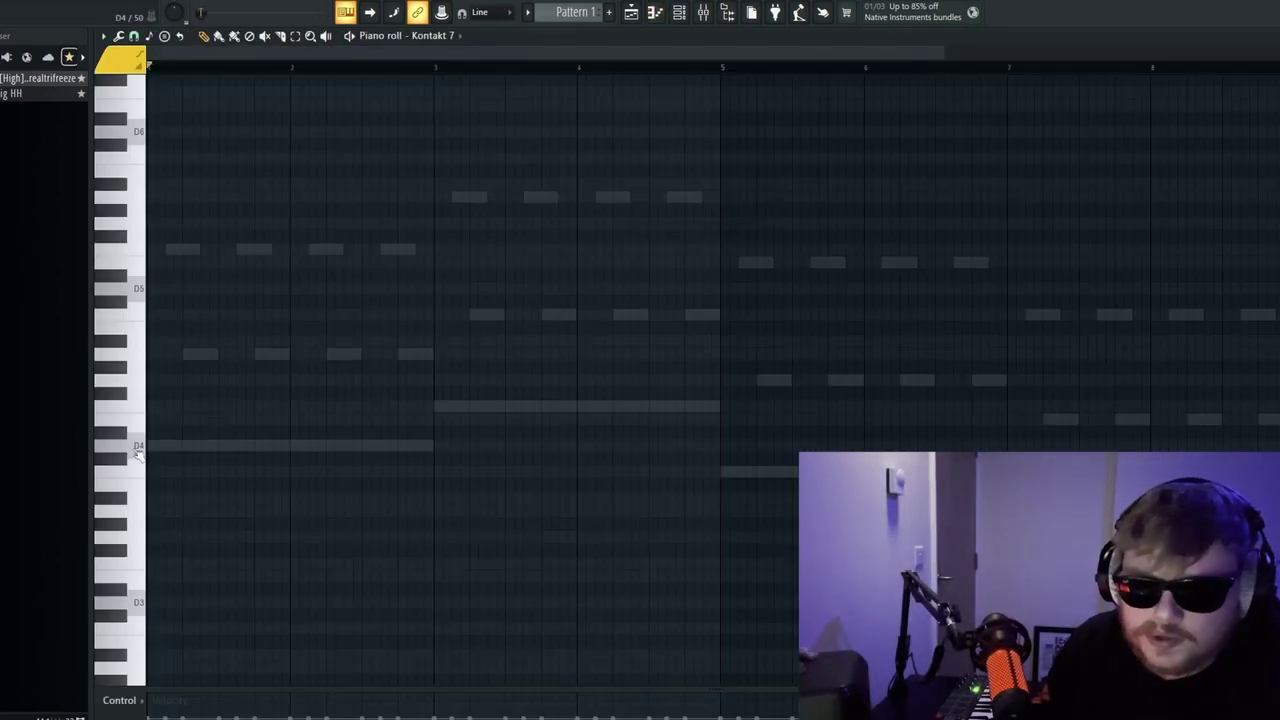
click(150, 446)
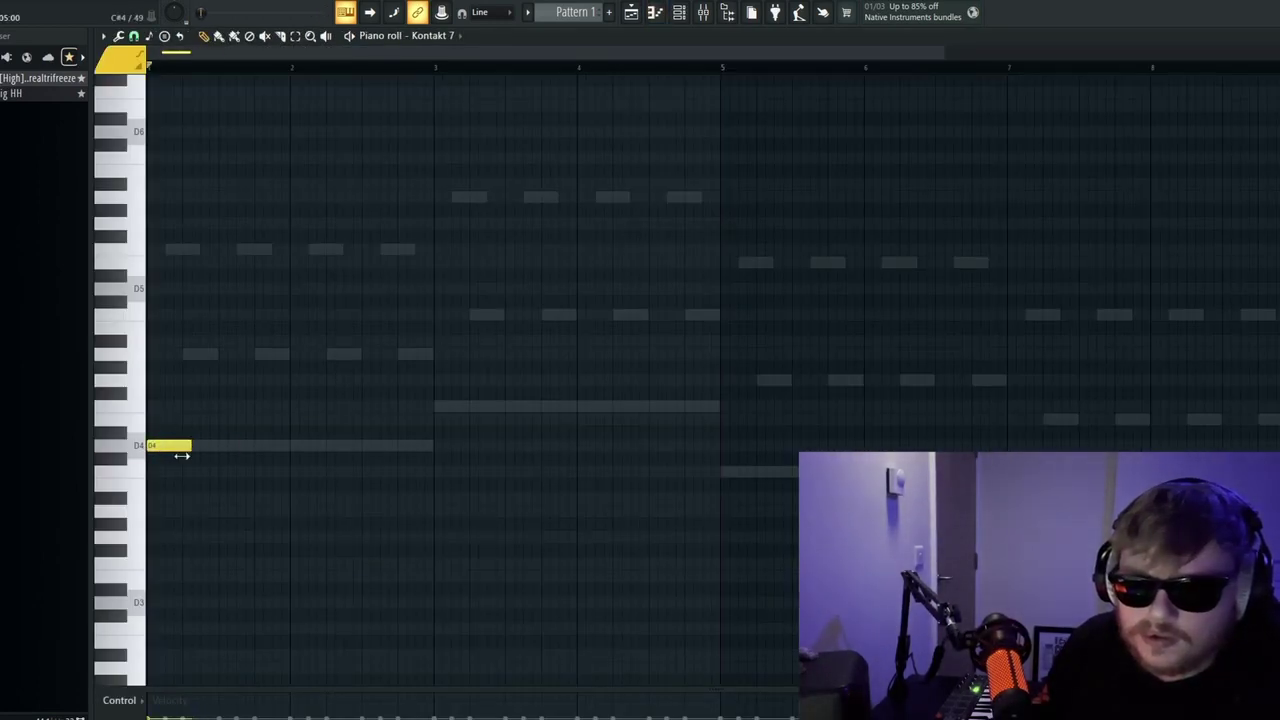
click(156, 289)
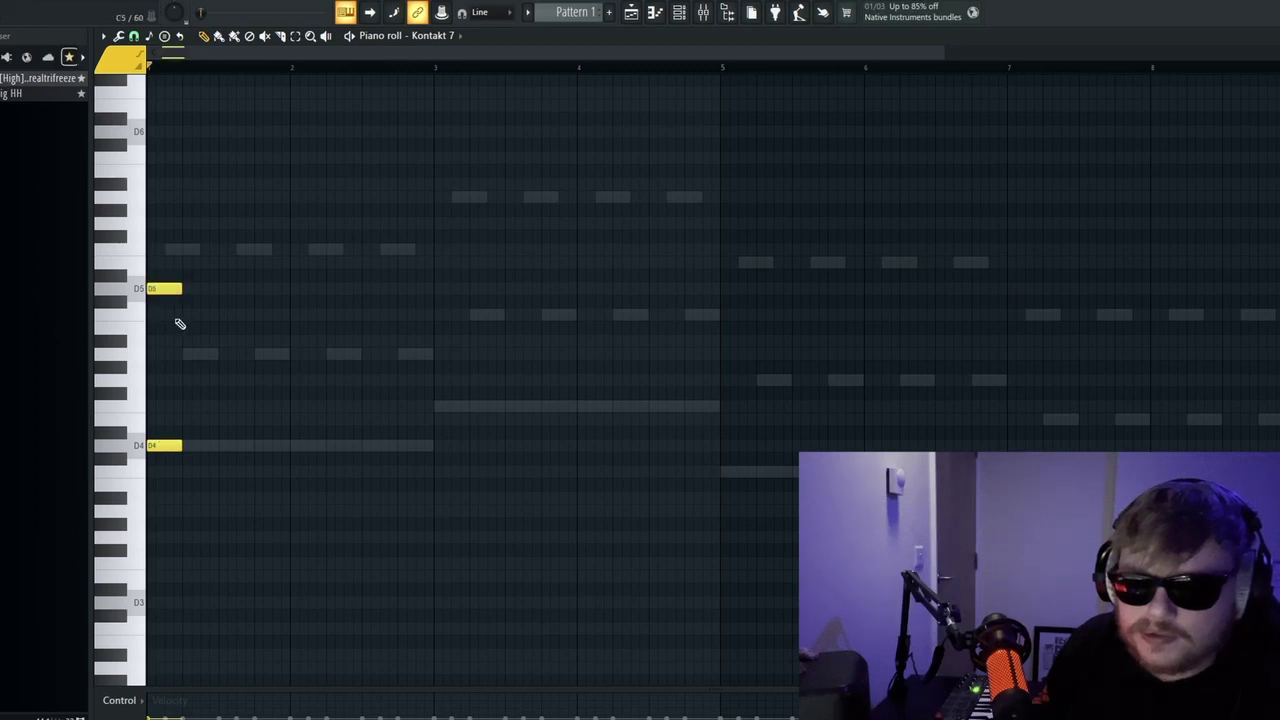
key(space)
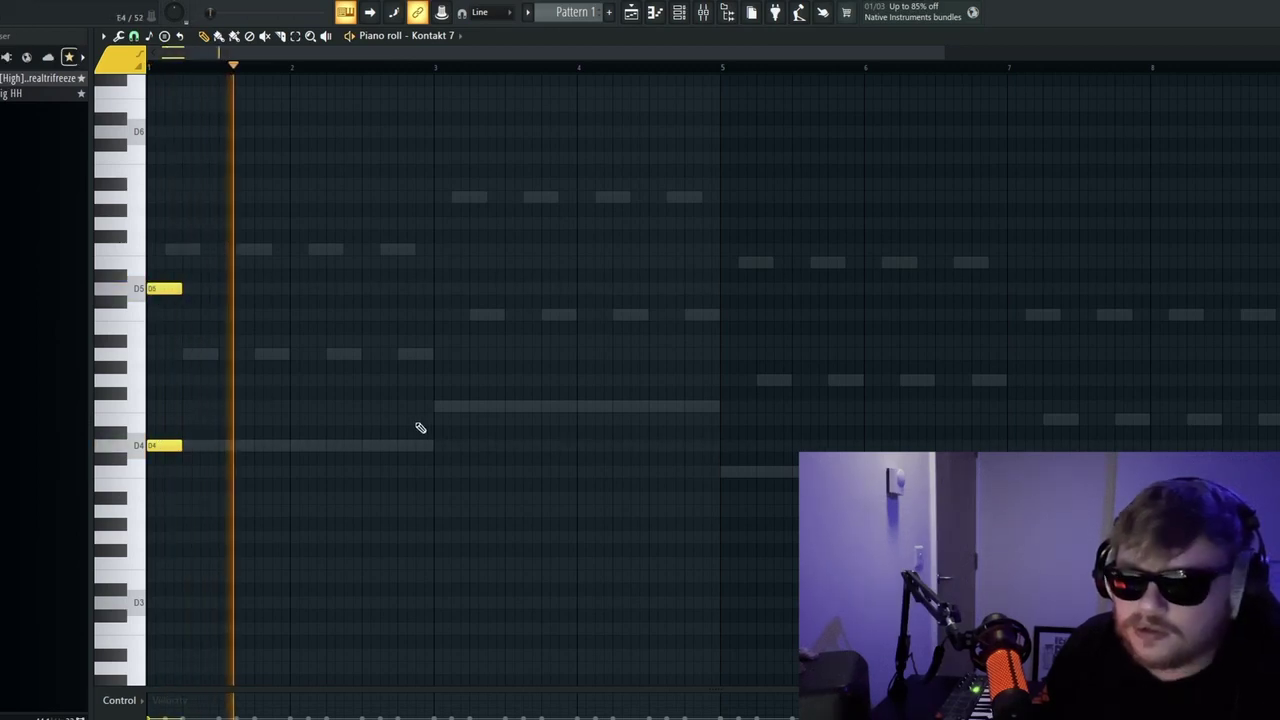
click(437, 406)
click(437, 249)
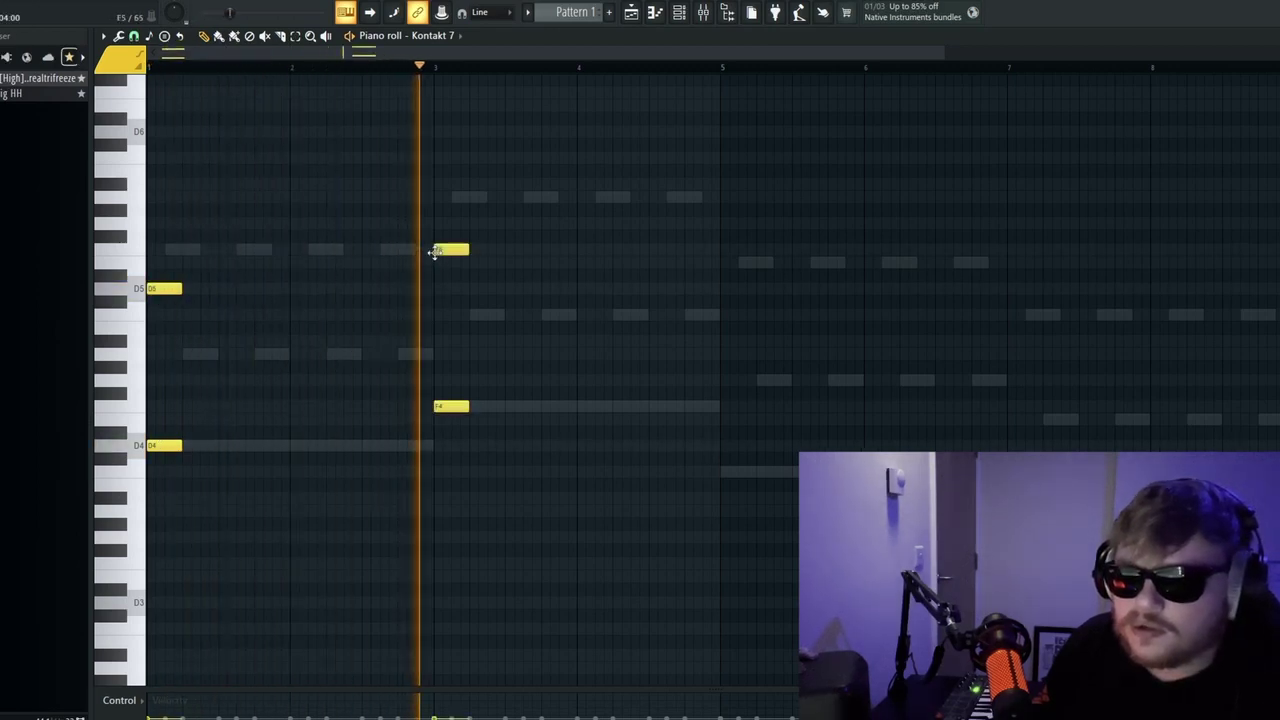
key(space)
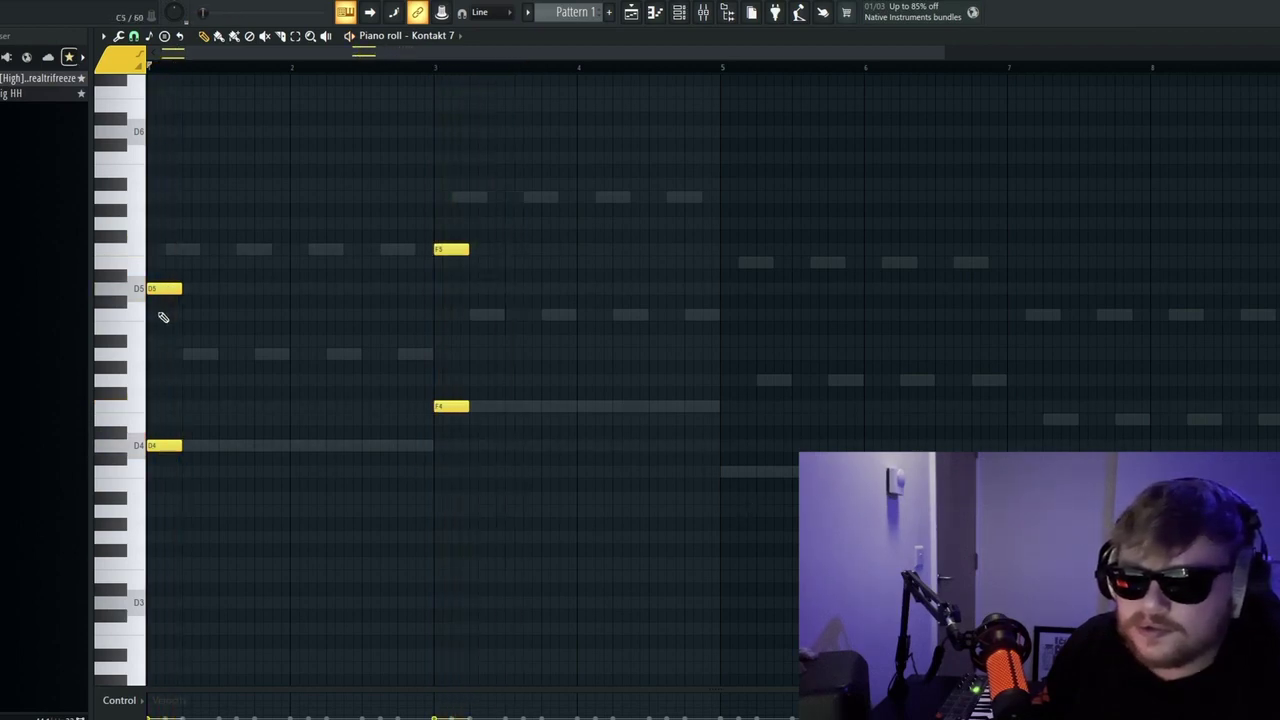
Step: Delete the upper-octave D5 and F5 Kontakt notes while playing the pattern
right_click(160, 289)
key(space)
key(space)
key(space)
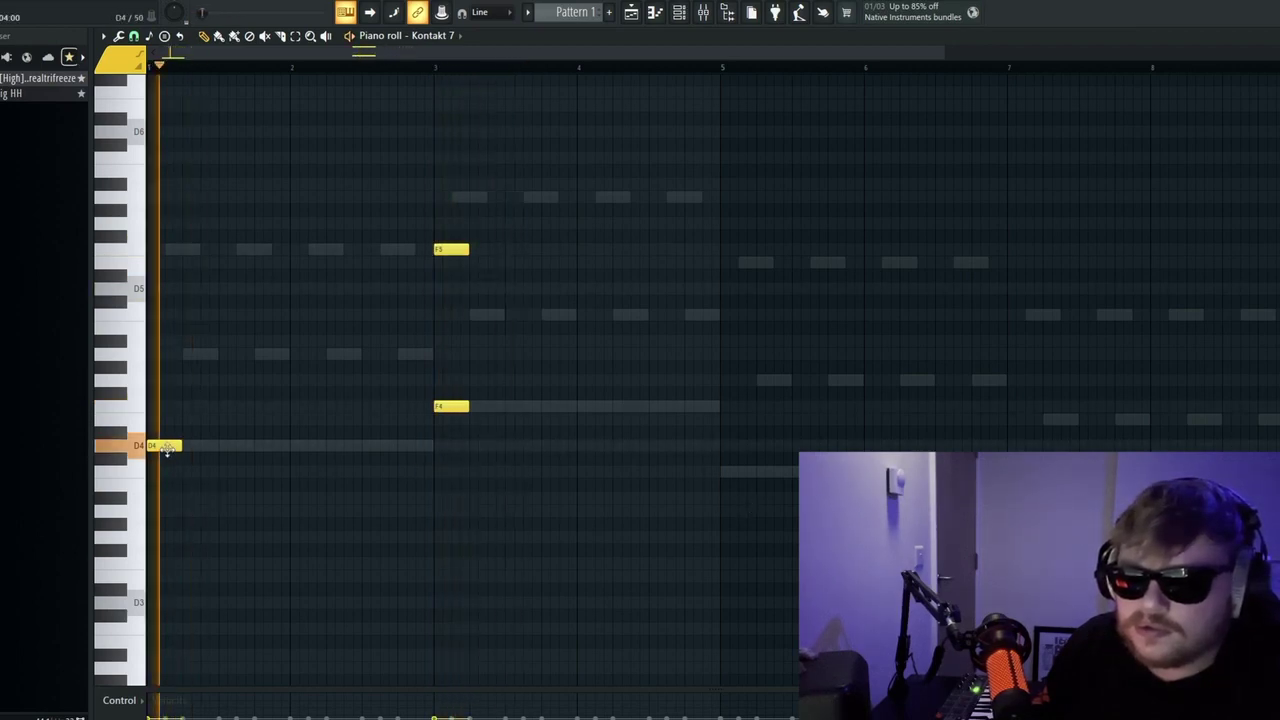
right_click(440, 250)
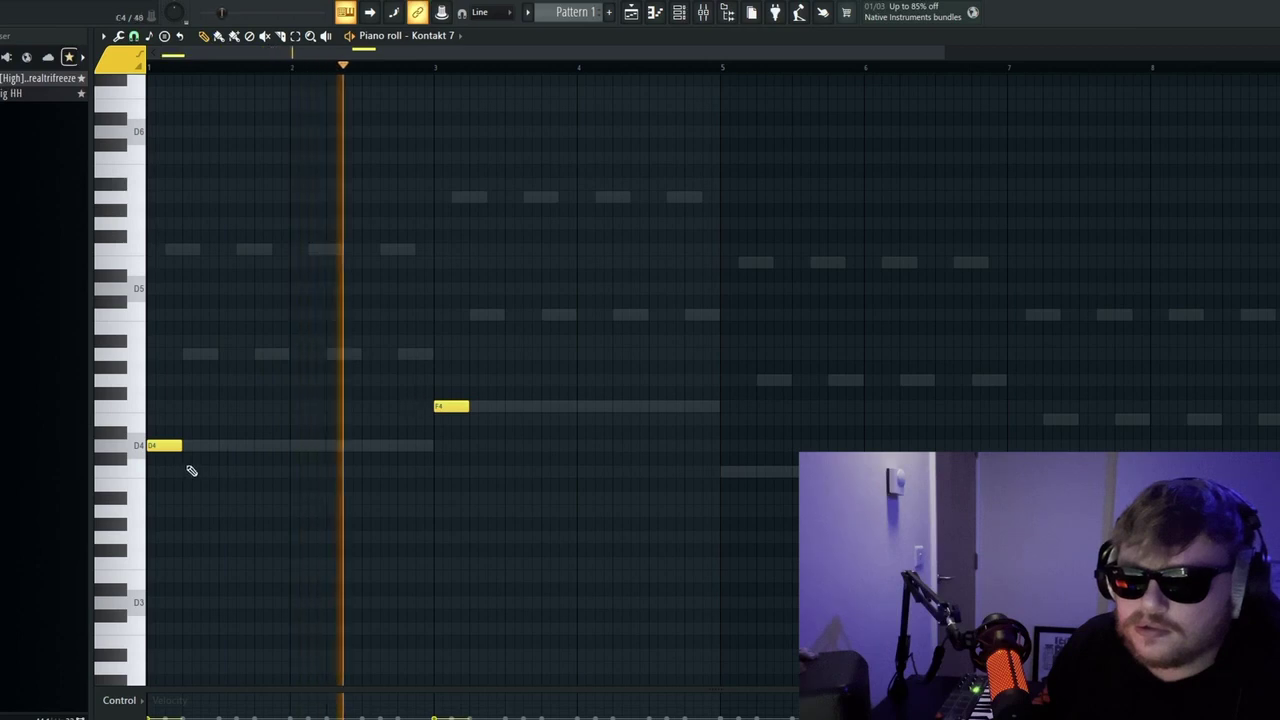
Step: Add Kontakt notes on C4 at bar 5 and A3 at bar 7, and transpose all the notes down an octave during playback
scroll(600, 385, down, 3)
click(726, 393)
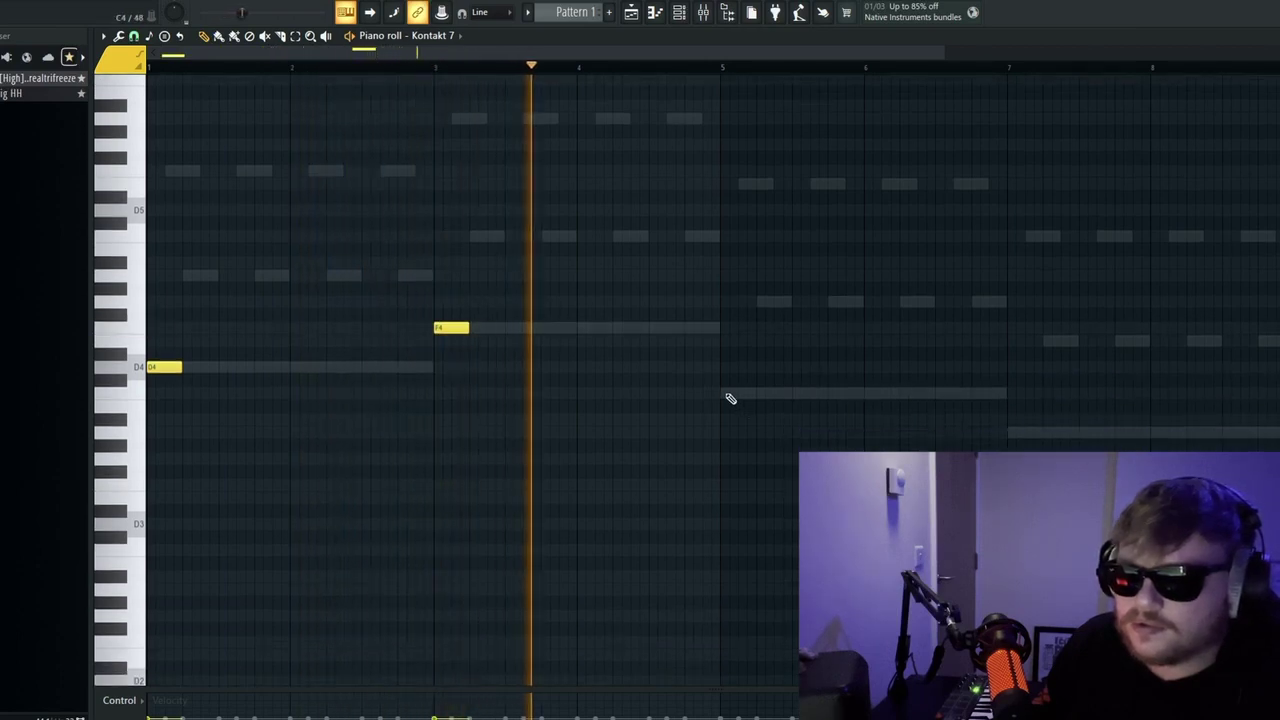
click(1009, 432)
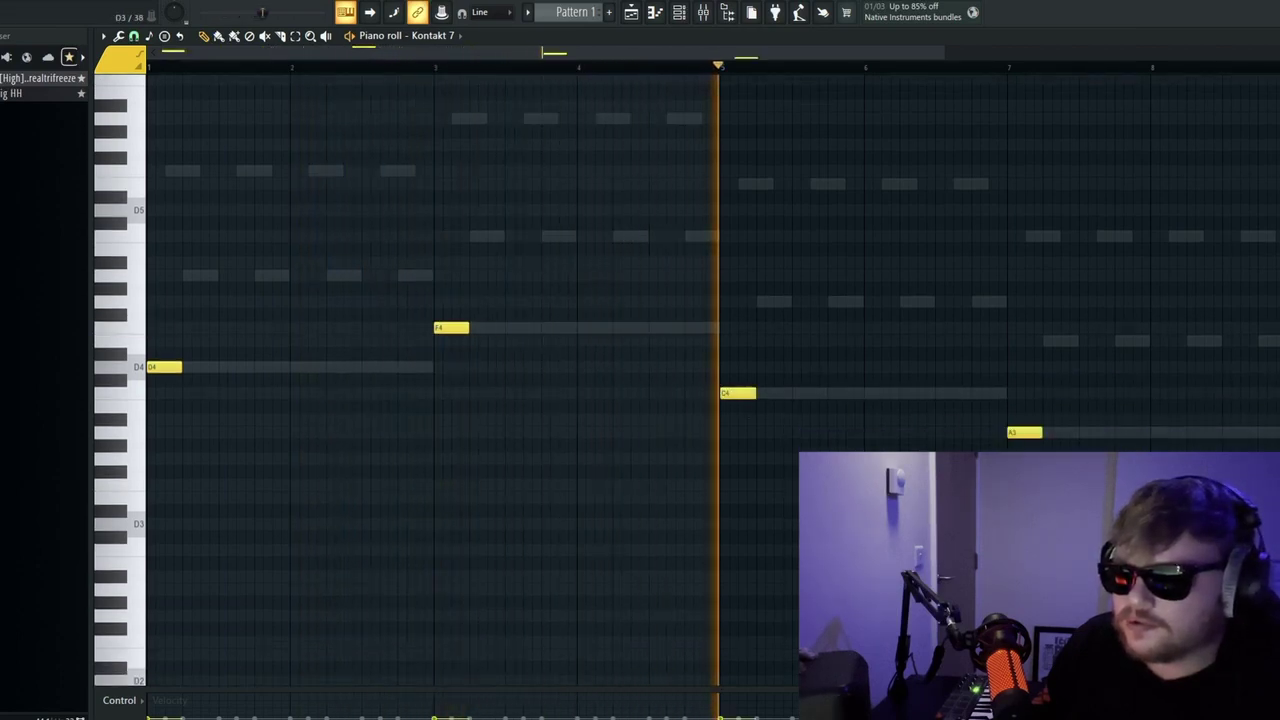
key(ctrl+a)
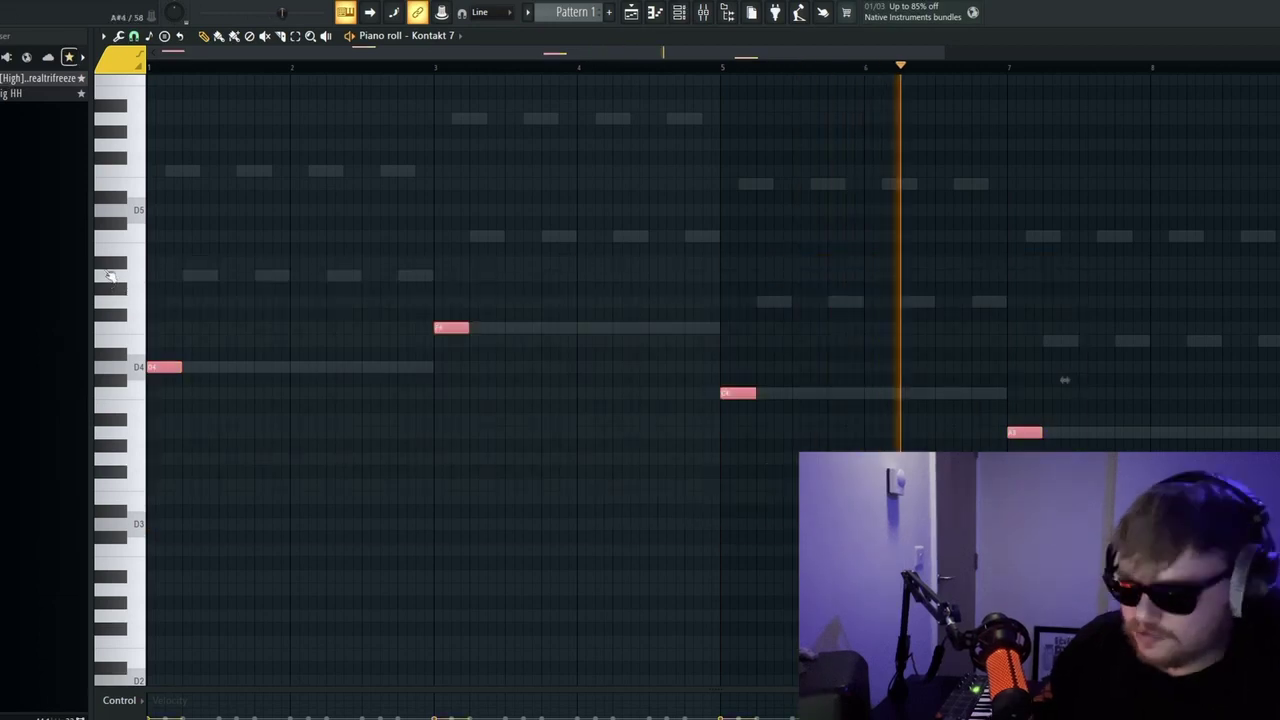
key(ctrl+Down)
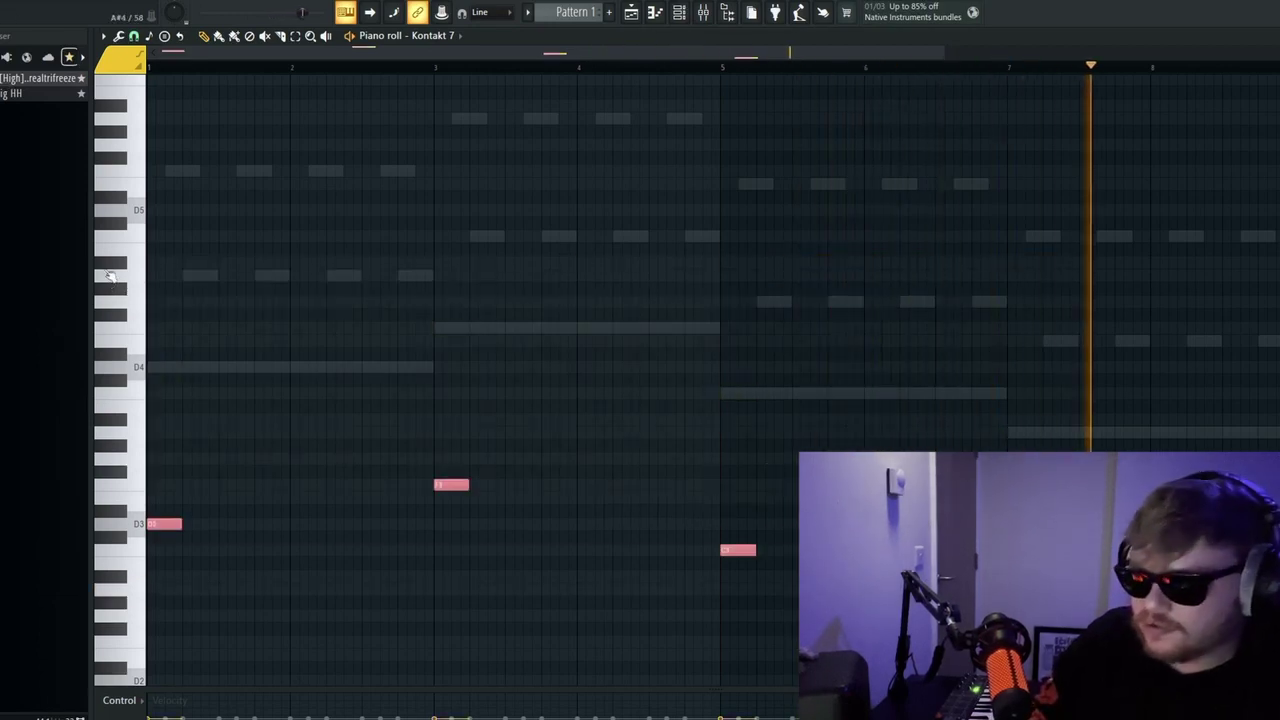
key(space)
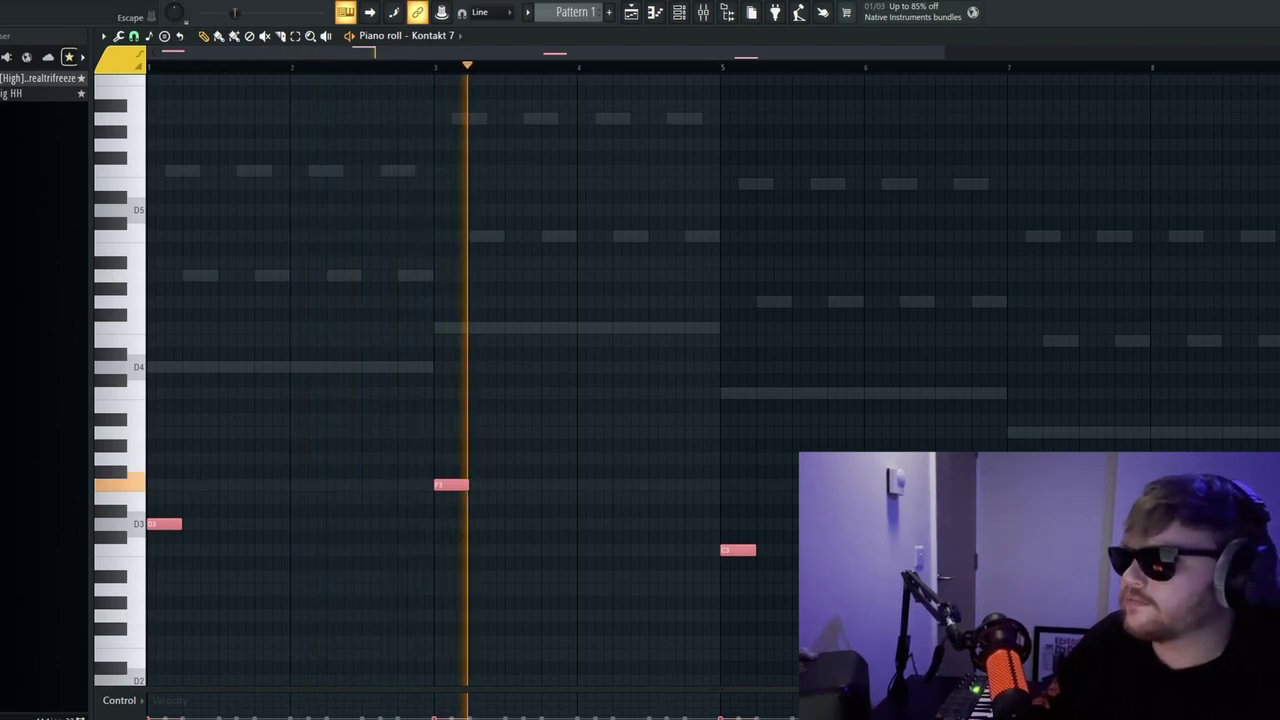
Step: Load the Ahh Pluck snapshot from Glaze's Pluck category in Kontakt 7 and close its window
key(F5)
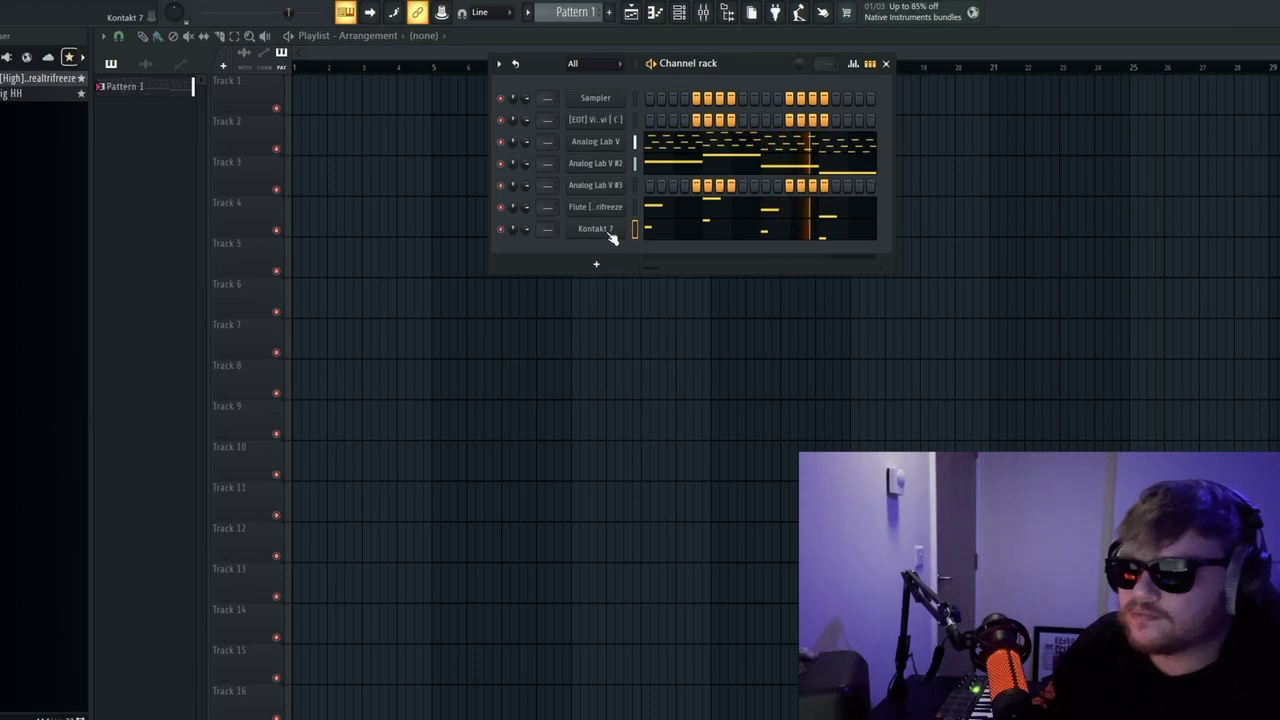
click(609, 233)
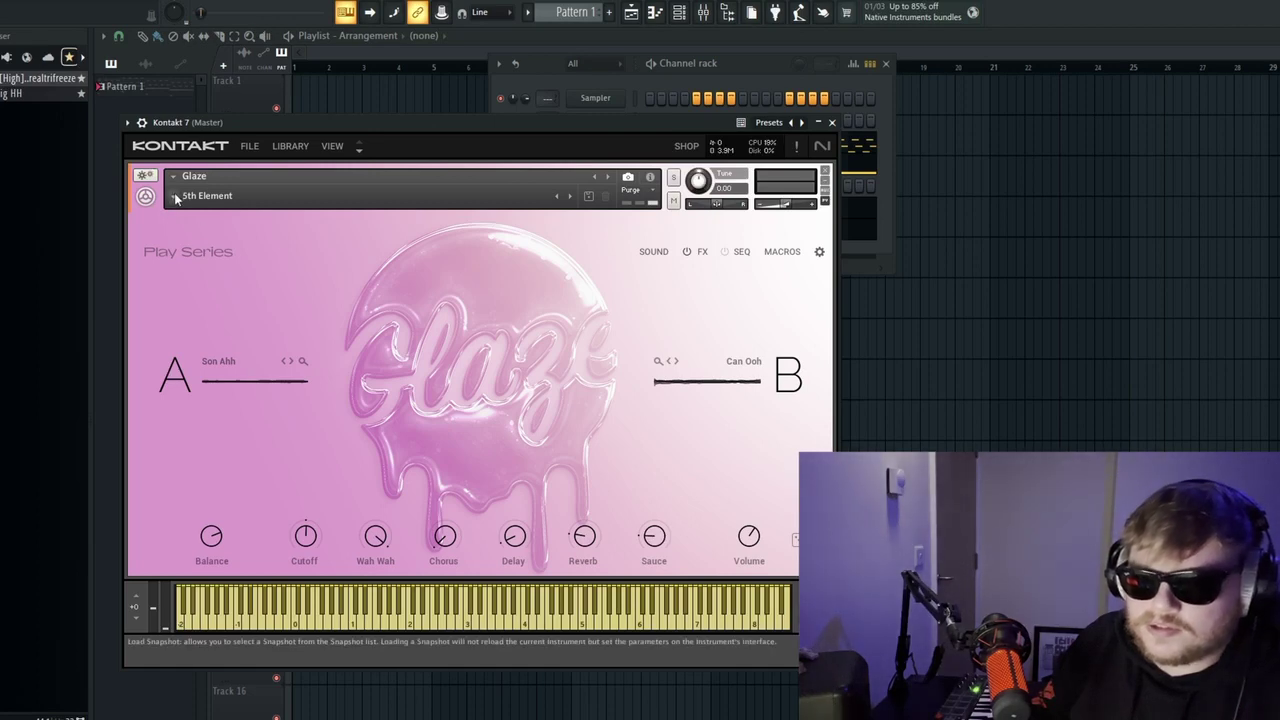
click(176, 197)
mouse_move(197, 282)
mouse_move(263, 318)
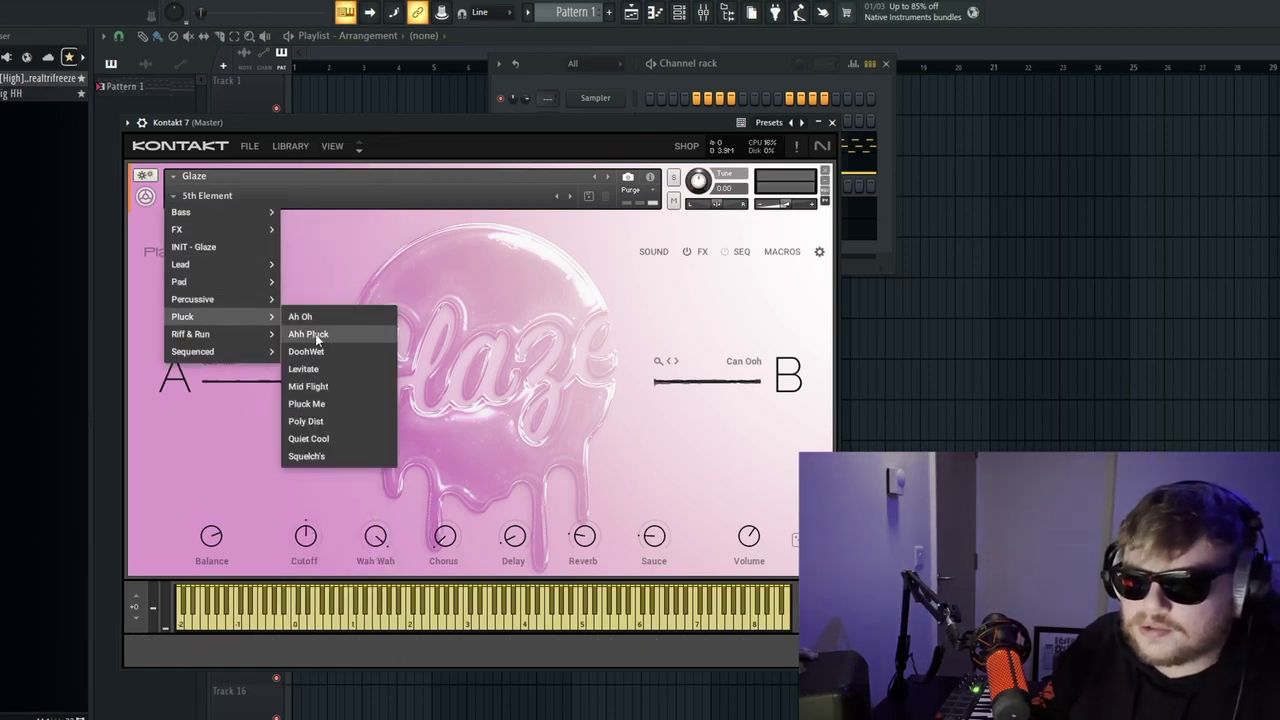
click(308, 334)
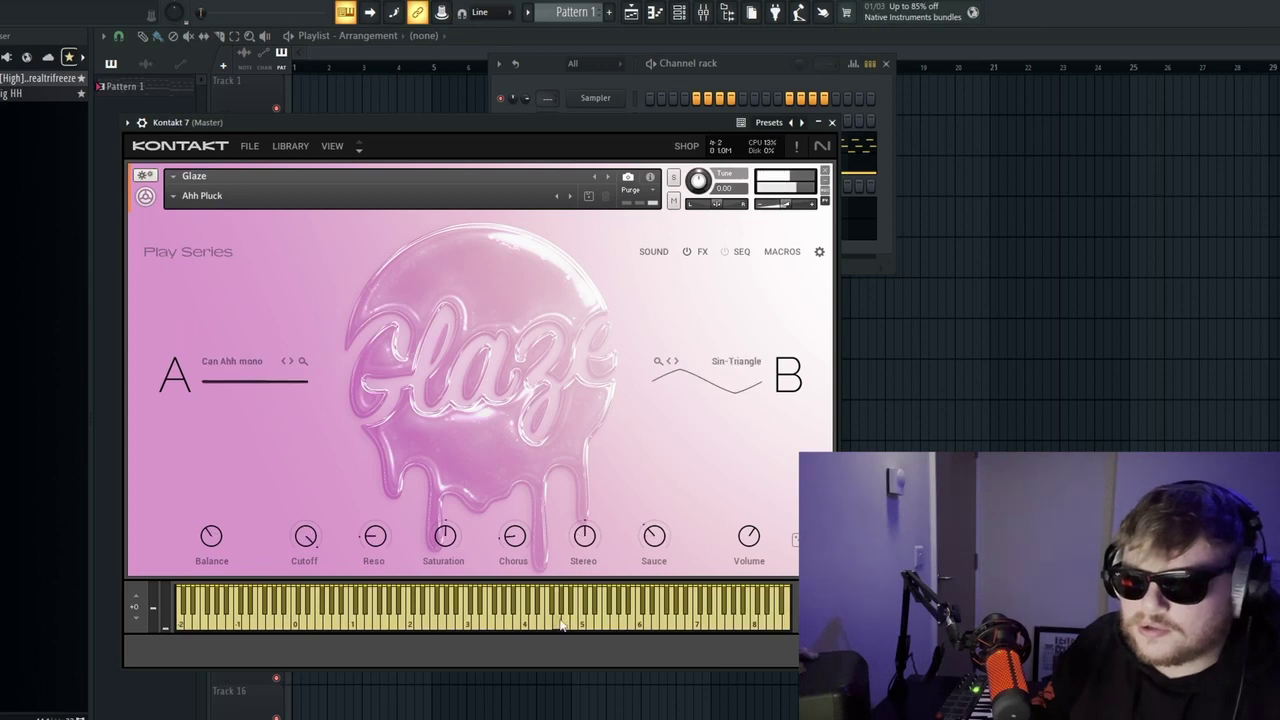
click(831, 122)
Step: Delete all Kontakt 7 notes from Pattern 1 and close the piano roll
right_click(600, 229)
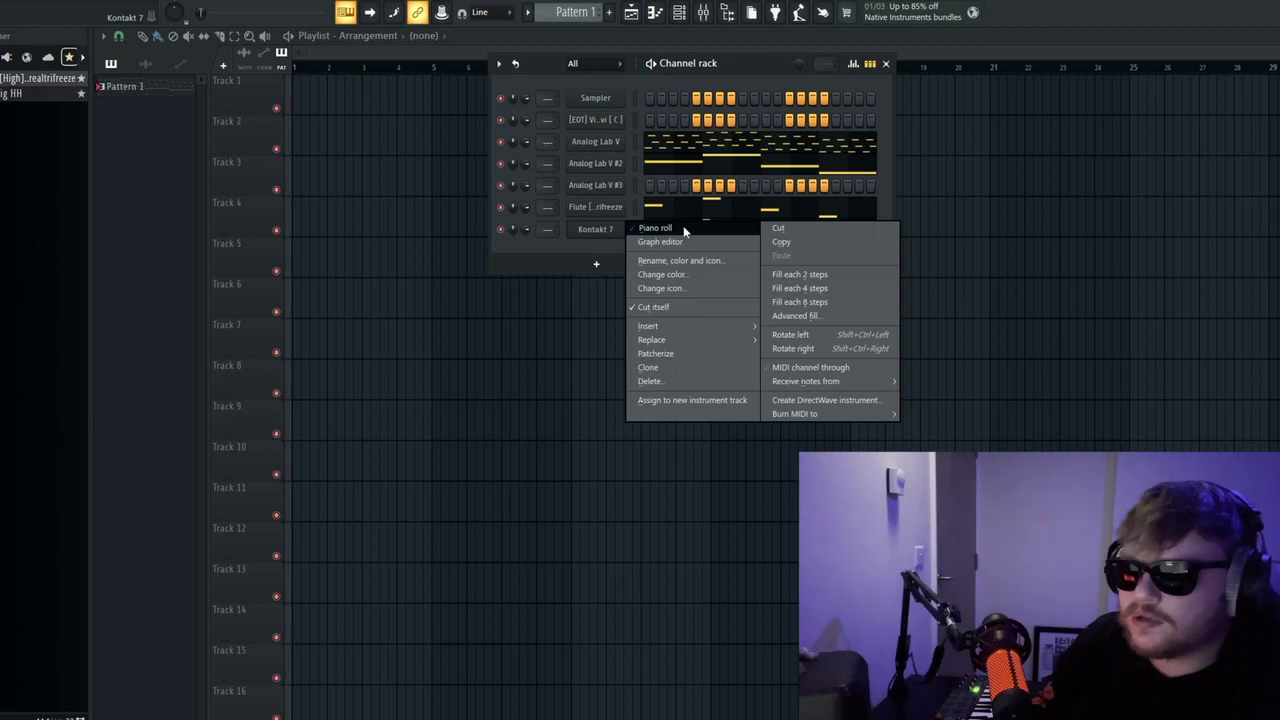
click(660, 229)
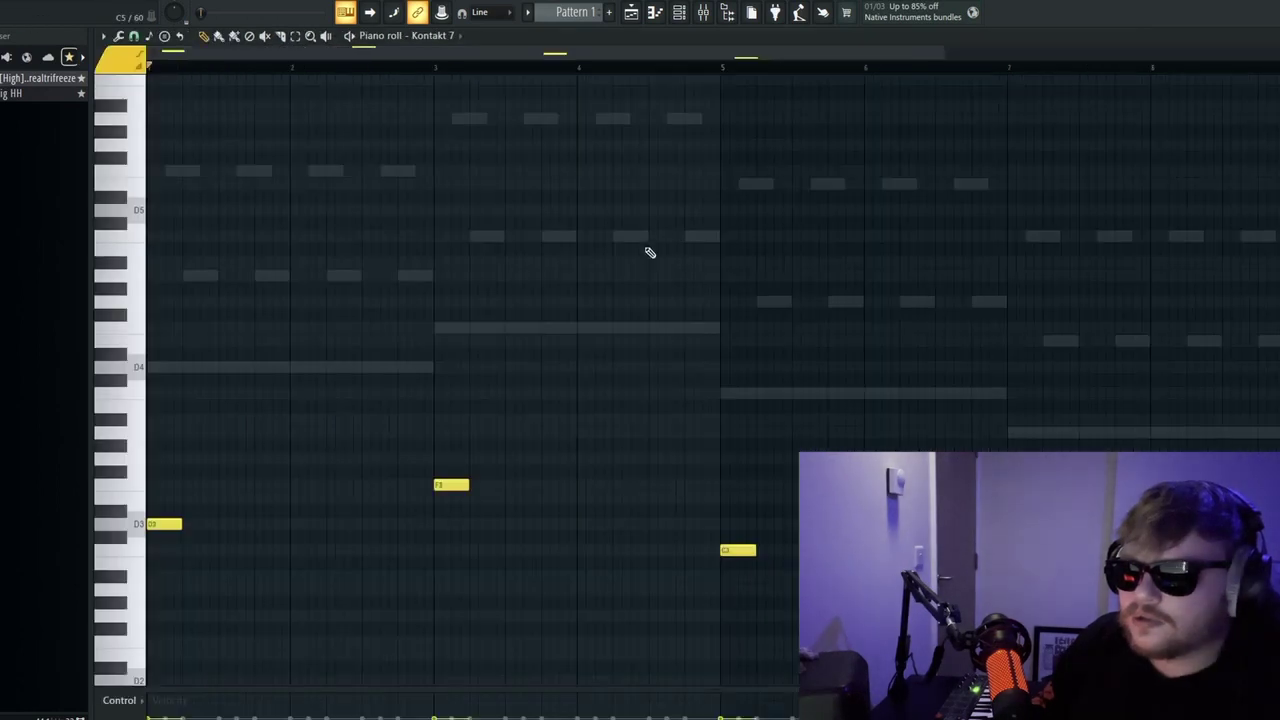
right_click(451, 485)
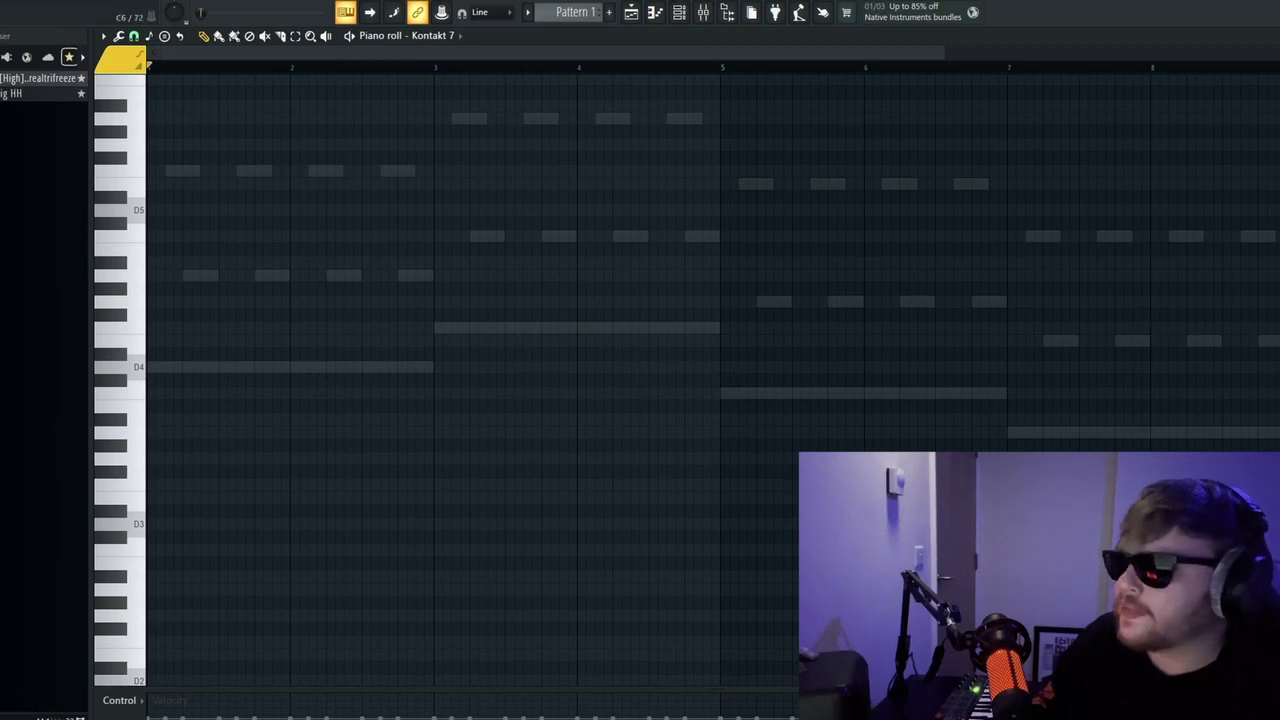
key(F7)
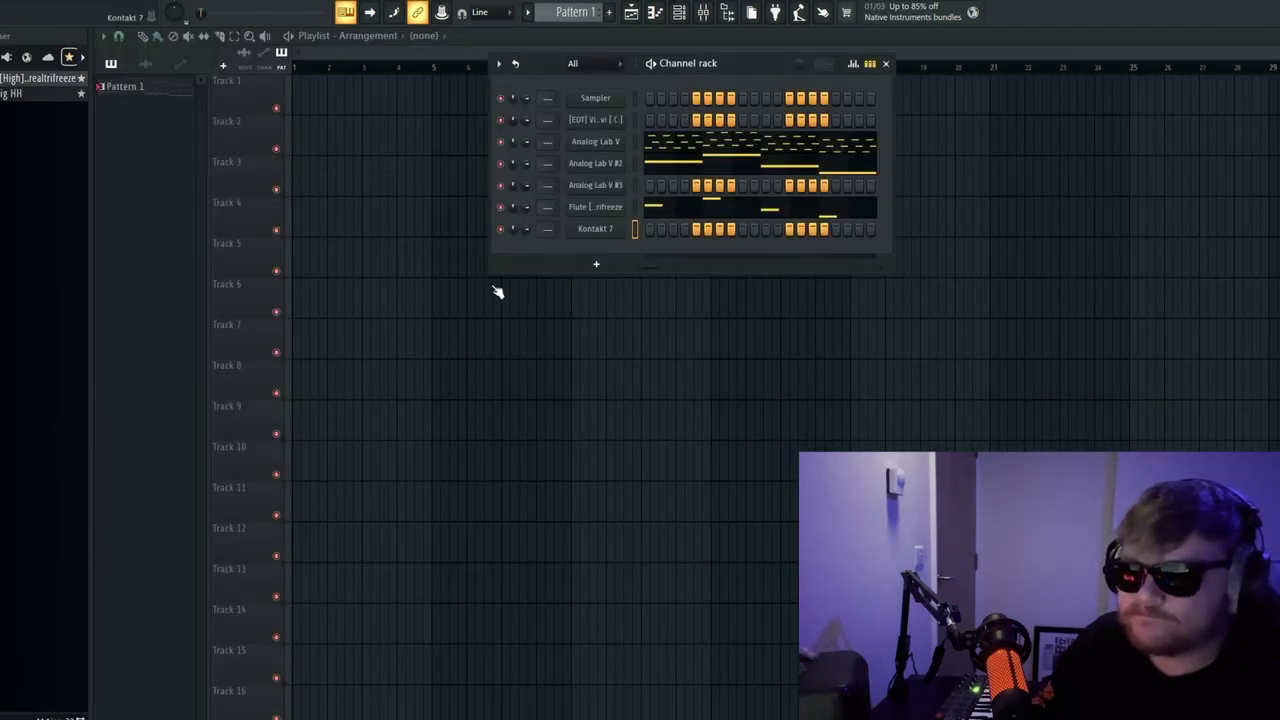
Step: Load the Candy Mountain (Cmin) snapshot from Glaze's Riff & Run category in Kontakt 7 and close its window
click(595, 228)
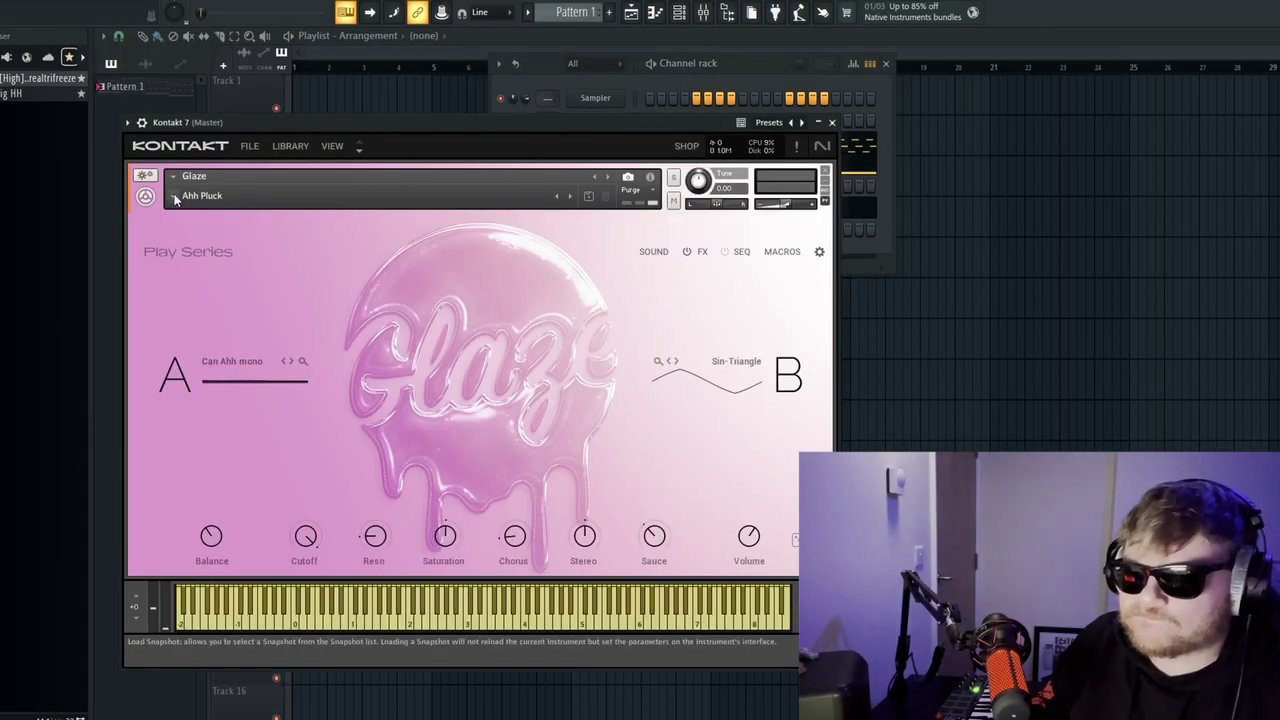
click(200, 195)
mouse_move(178, 214)
mouse_move(183, 266)
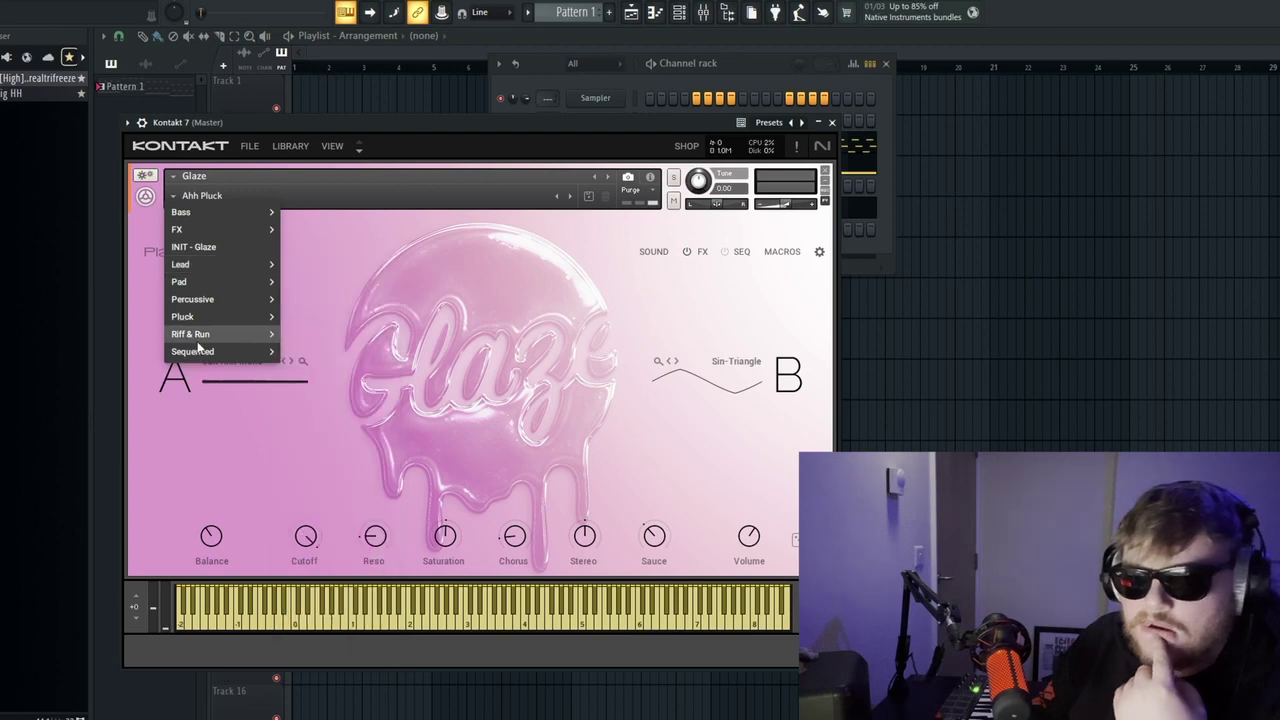
mouse_move(272, 336)
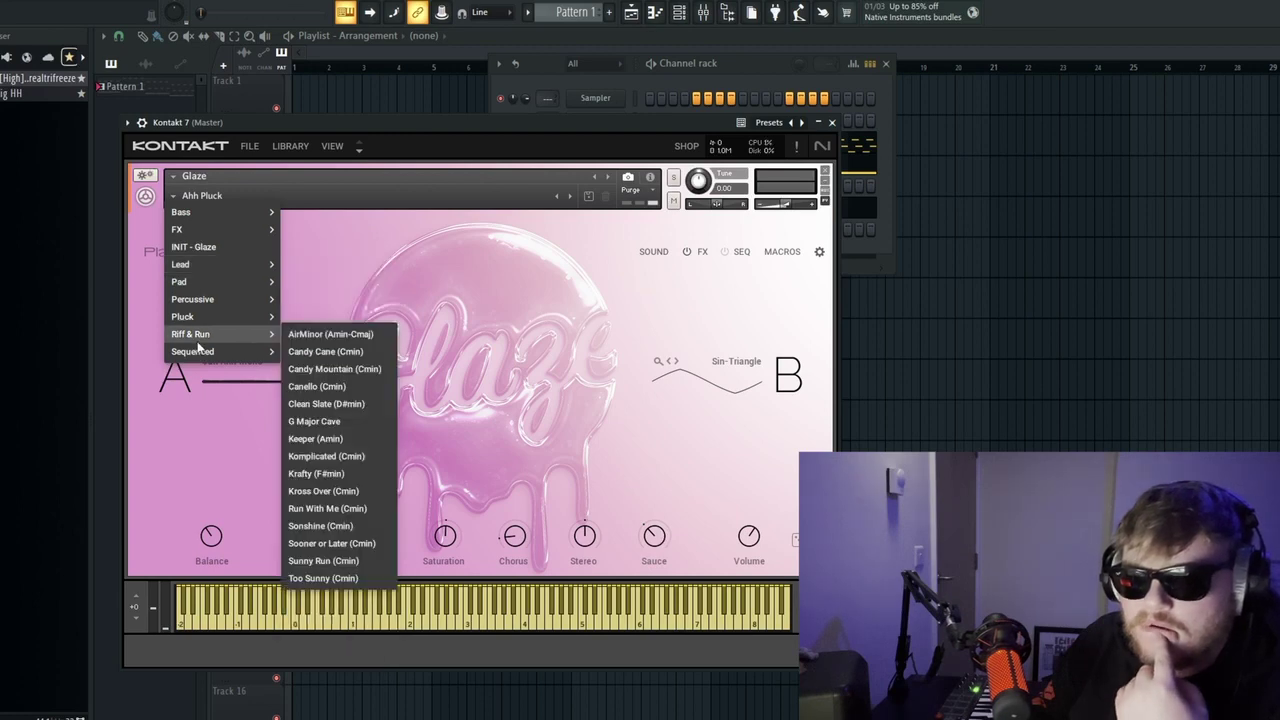
click(326, 370)
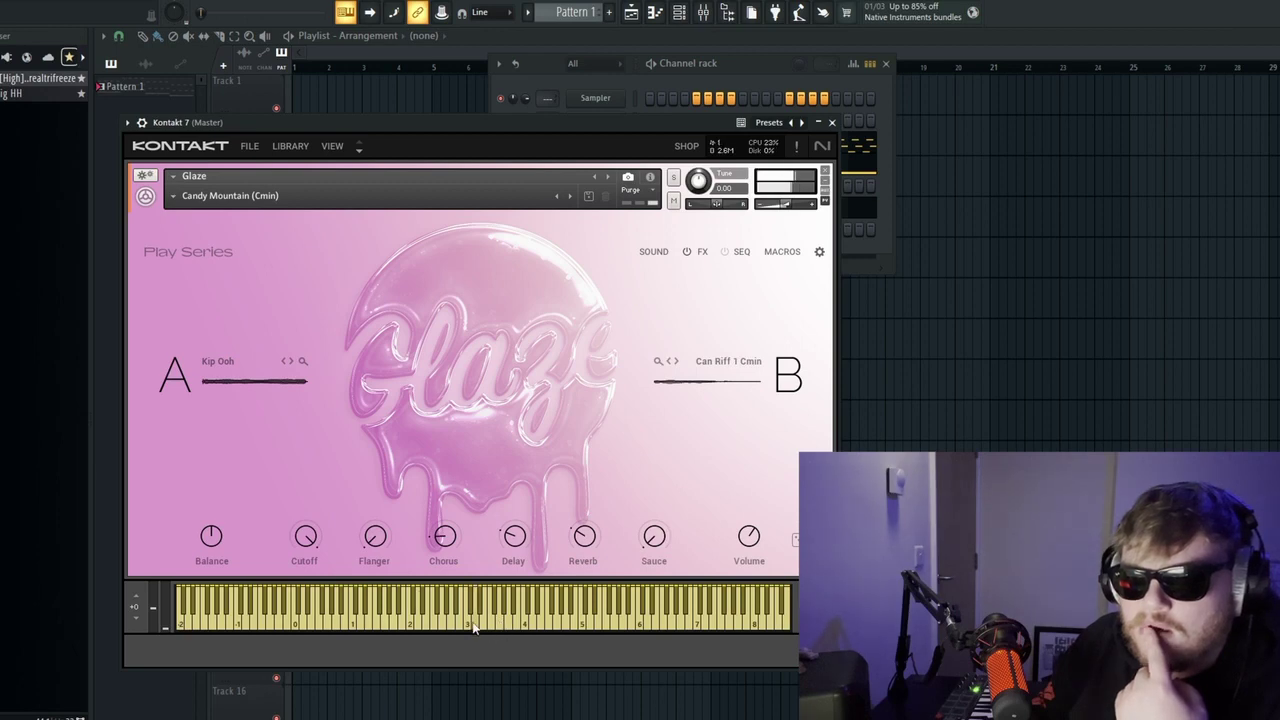
click(832, 123)
Step: Draw two-bar Kontakt 7 notes on D4, F4, C4 and A3 starting at bars 1, 3, 5 and 7, playing the pattern meanwhile
right_click(666, 234)
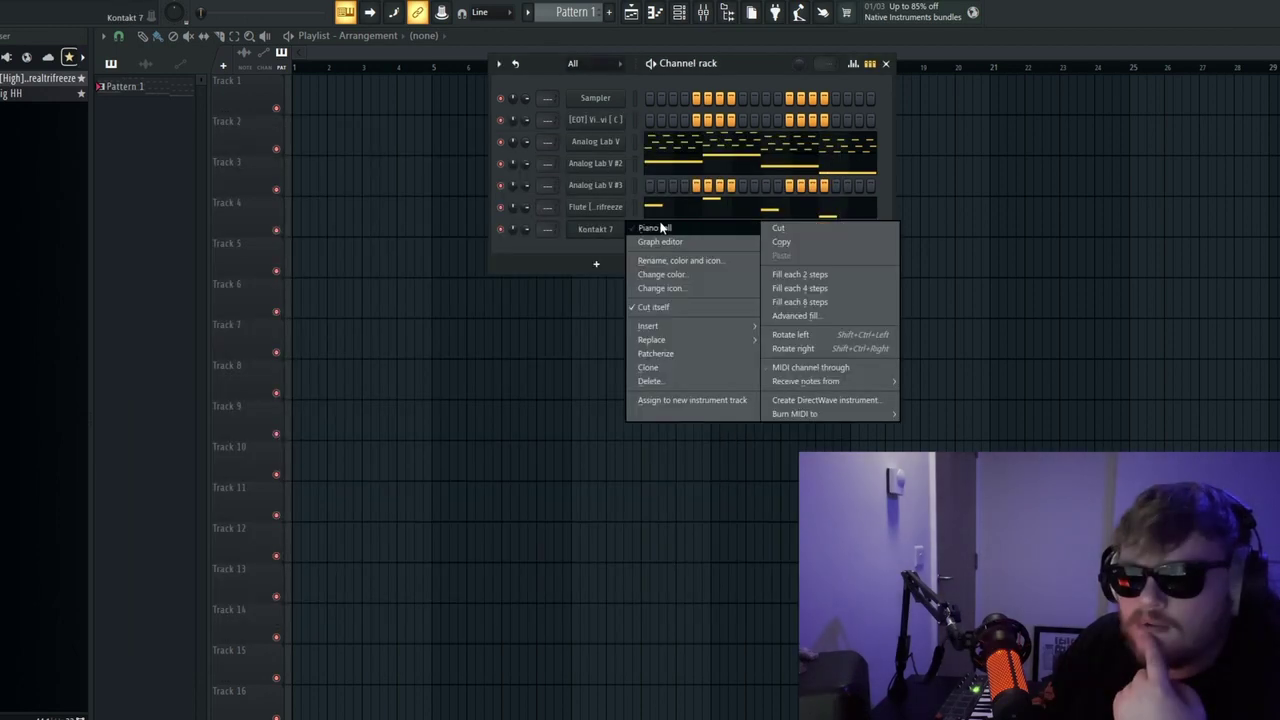
click(660, 236)
click(165, 367)
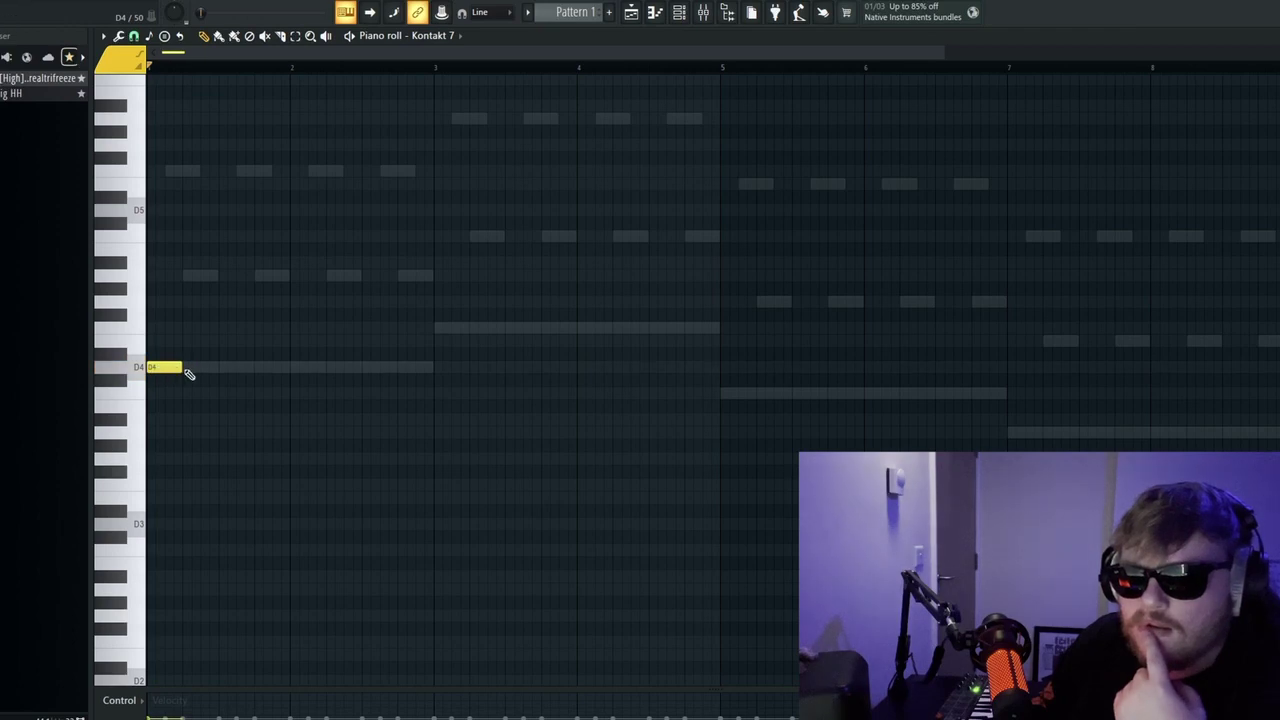
drag(184, 367, 431, 383)
key(space)
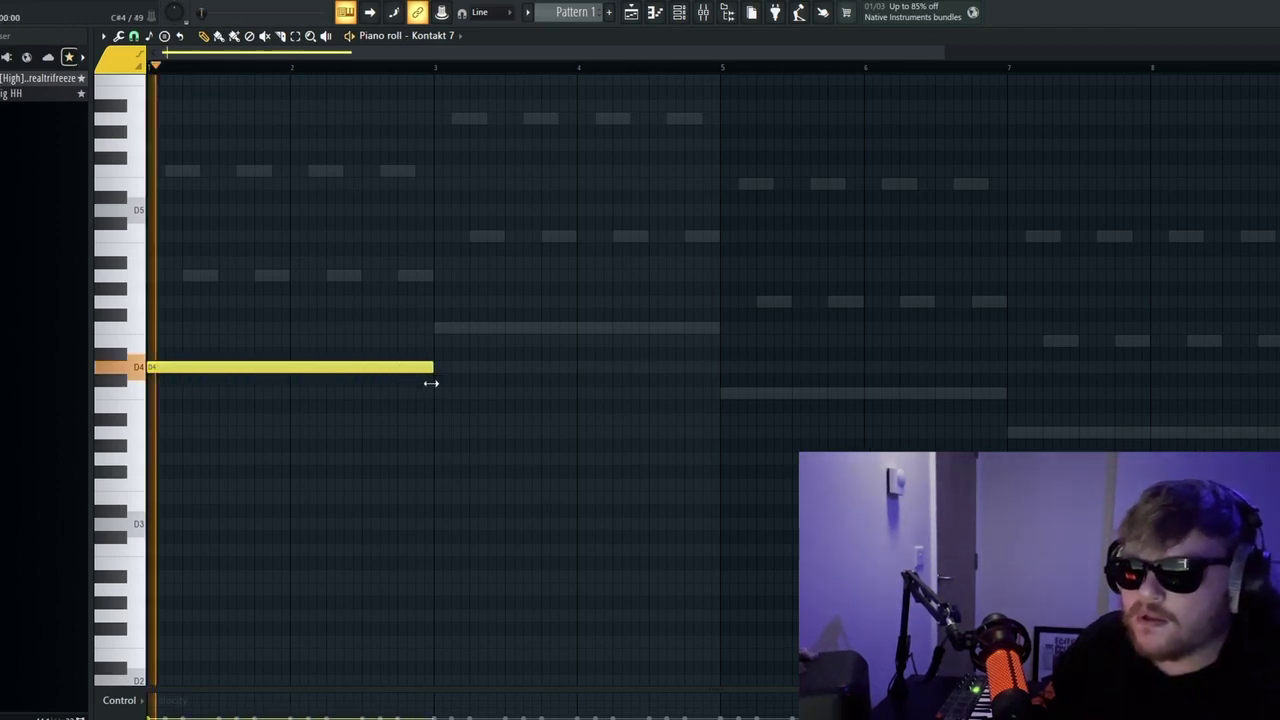
click(438, 328)
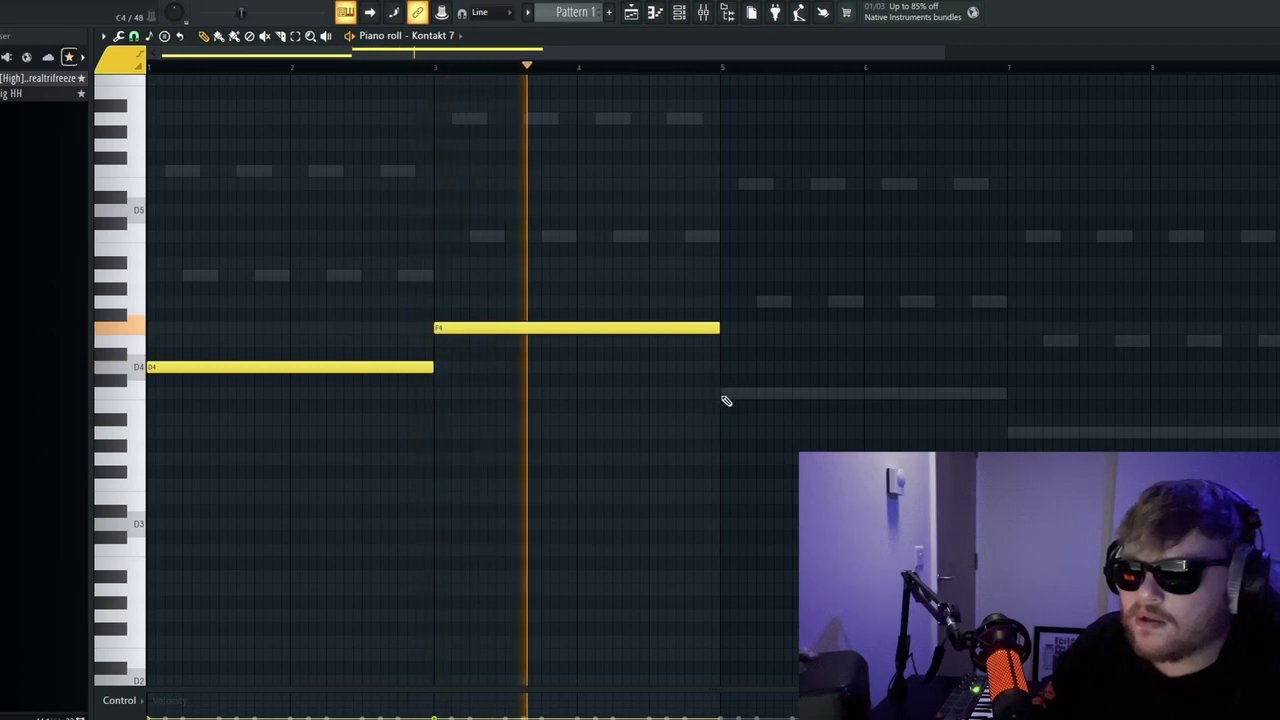
click(722, 394)
click(1009, 432)
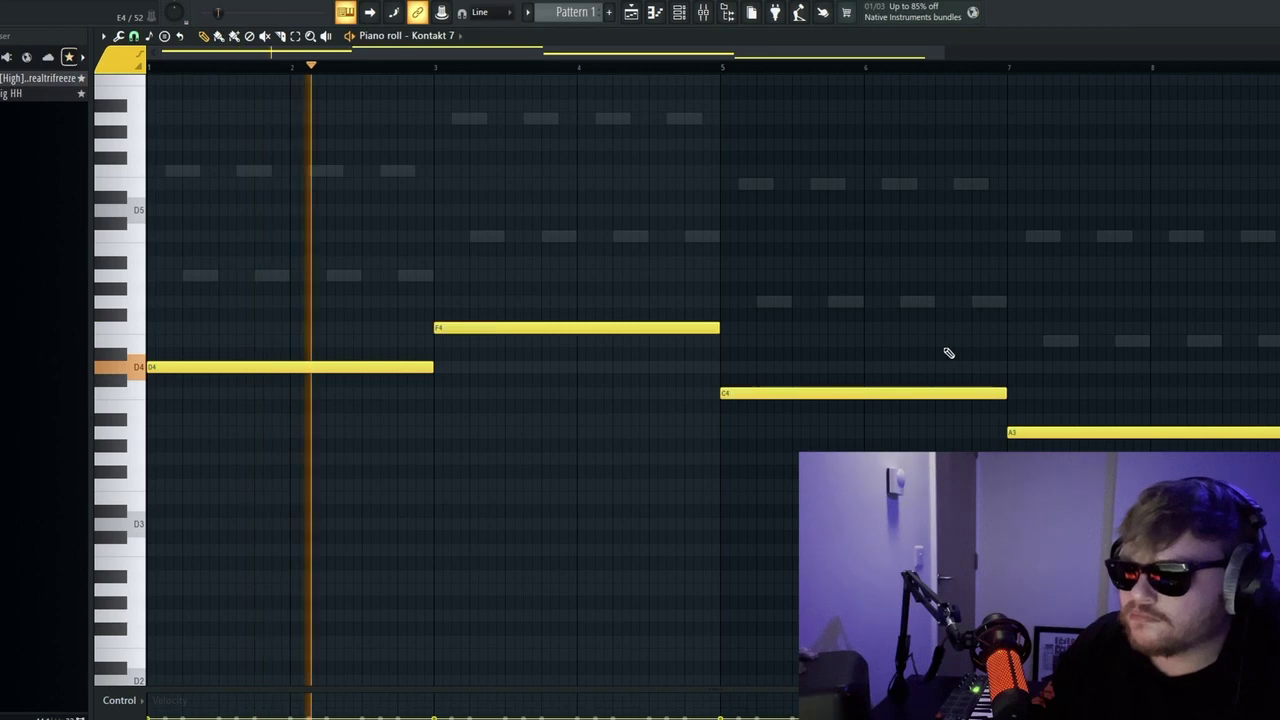
key(F5)
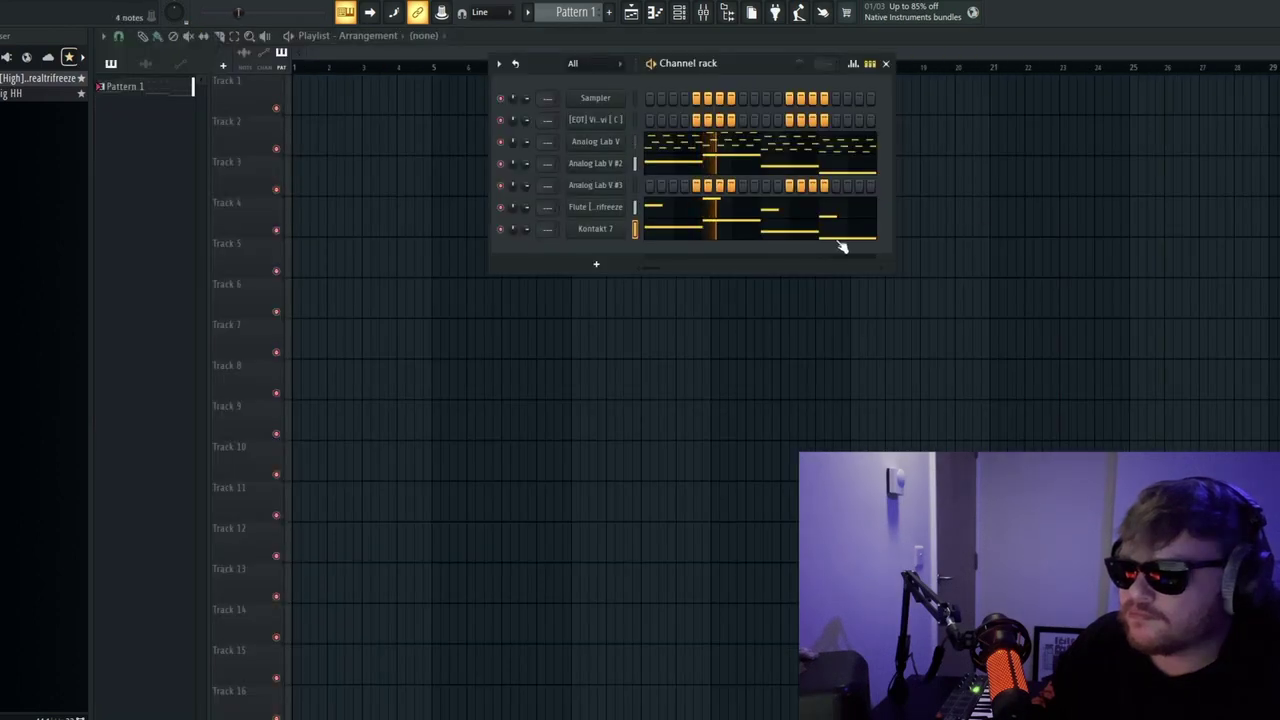
Step: Turn off sound layer B in the Kontakt 7 Glaze instrument and close its window
click(771, 238)
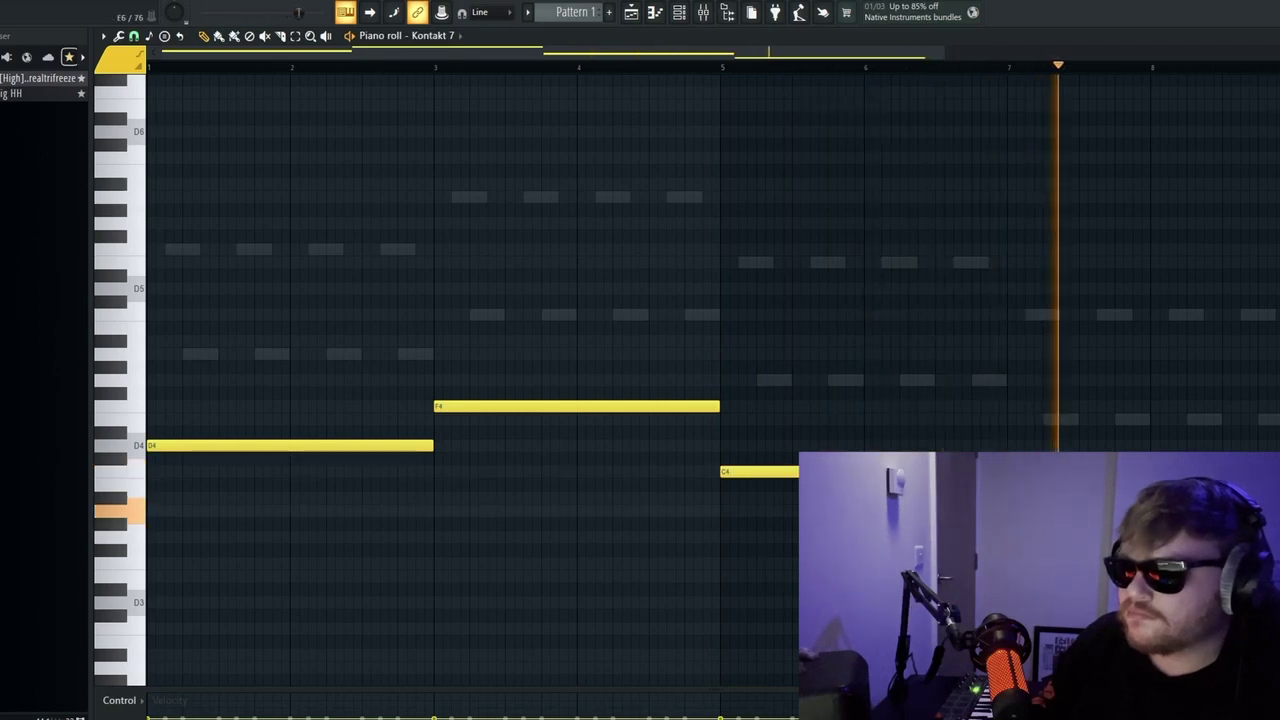
key(F7)
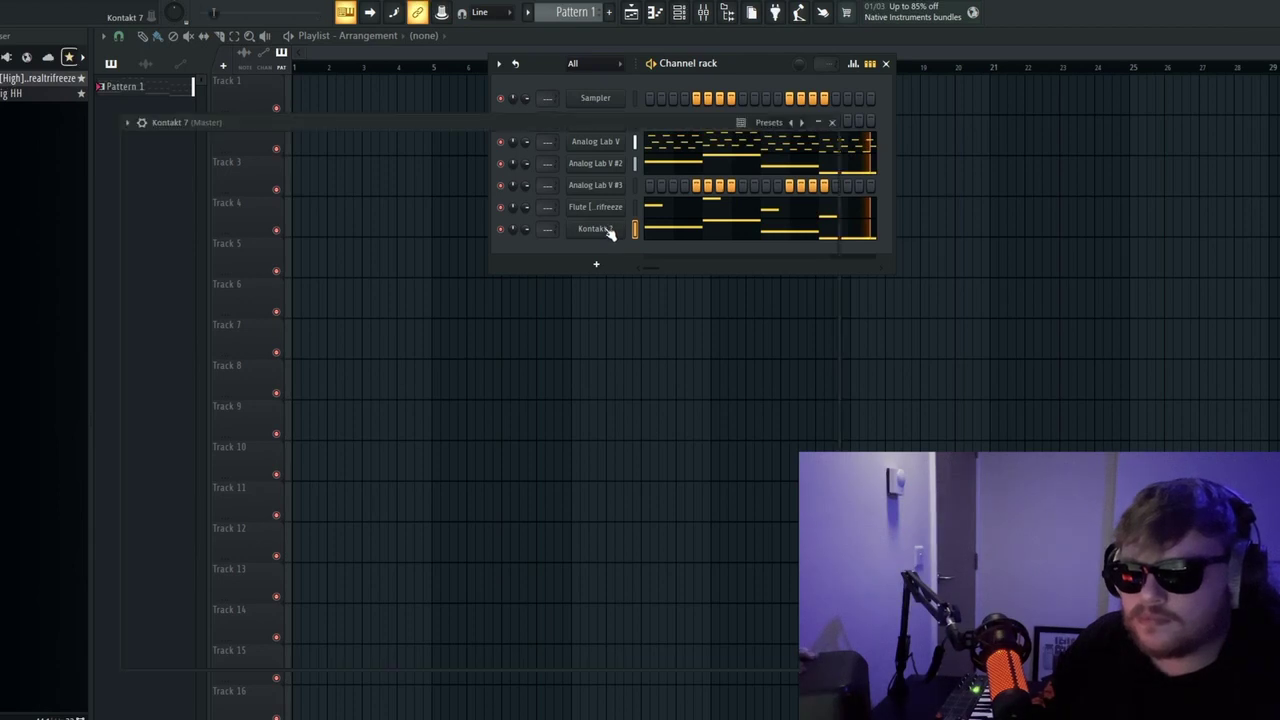
click(595, 229)
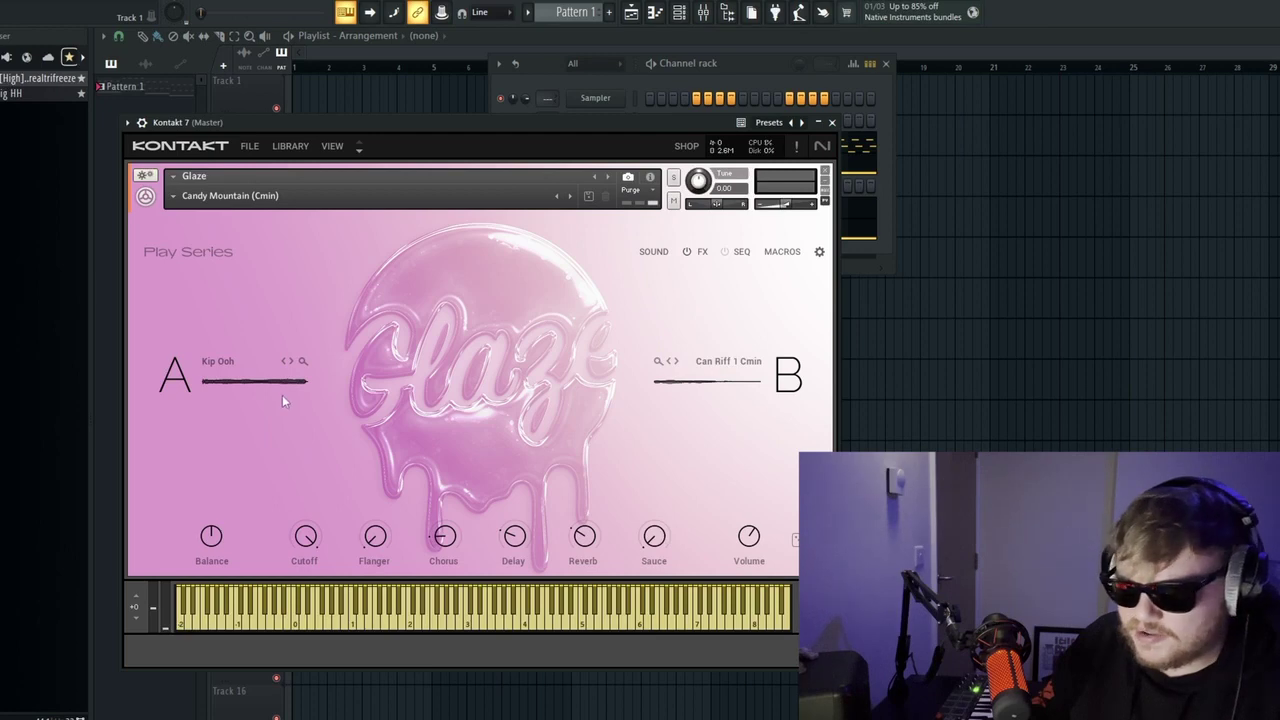
click(789, 376)
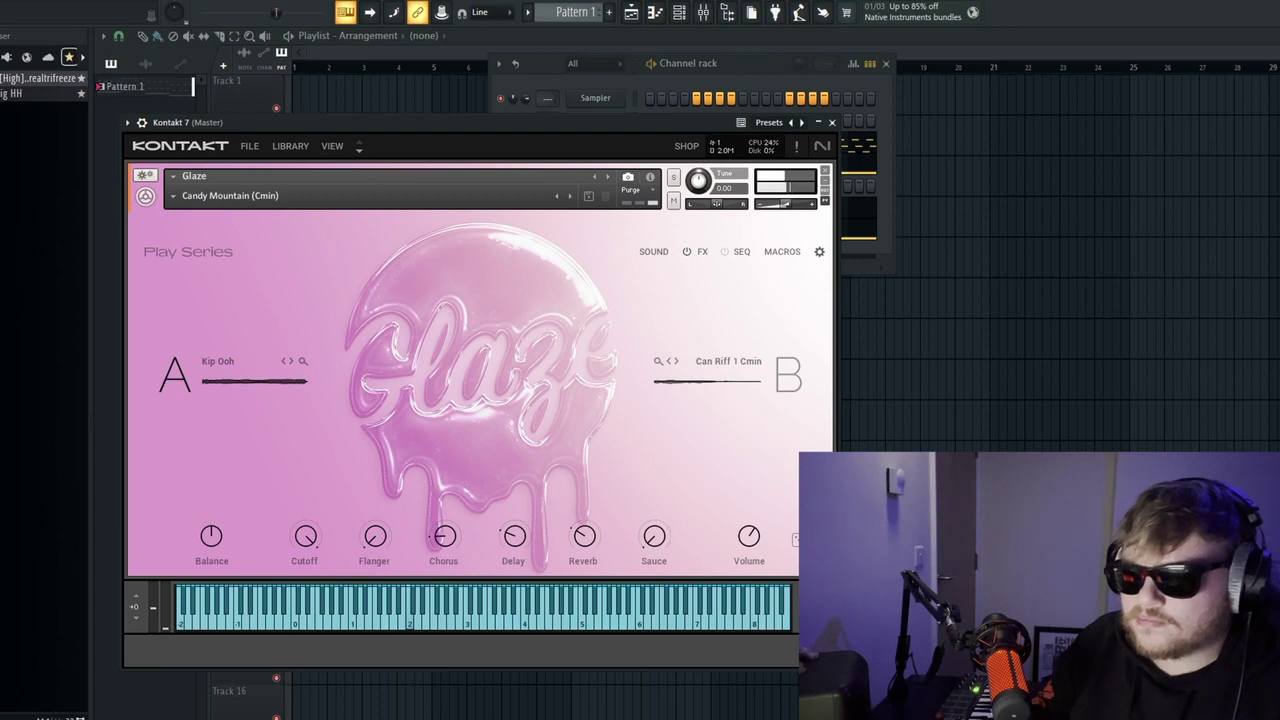
click(833, 121)
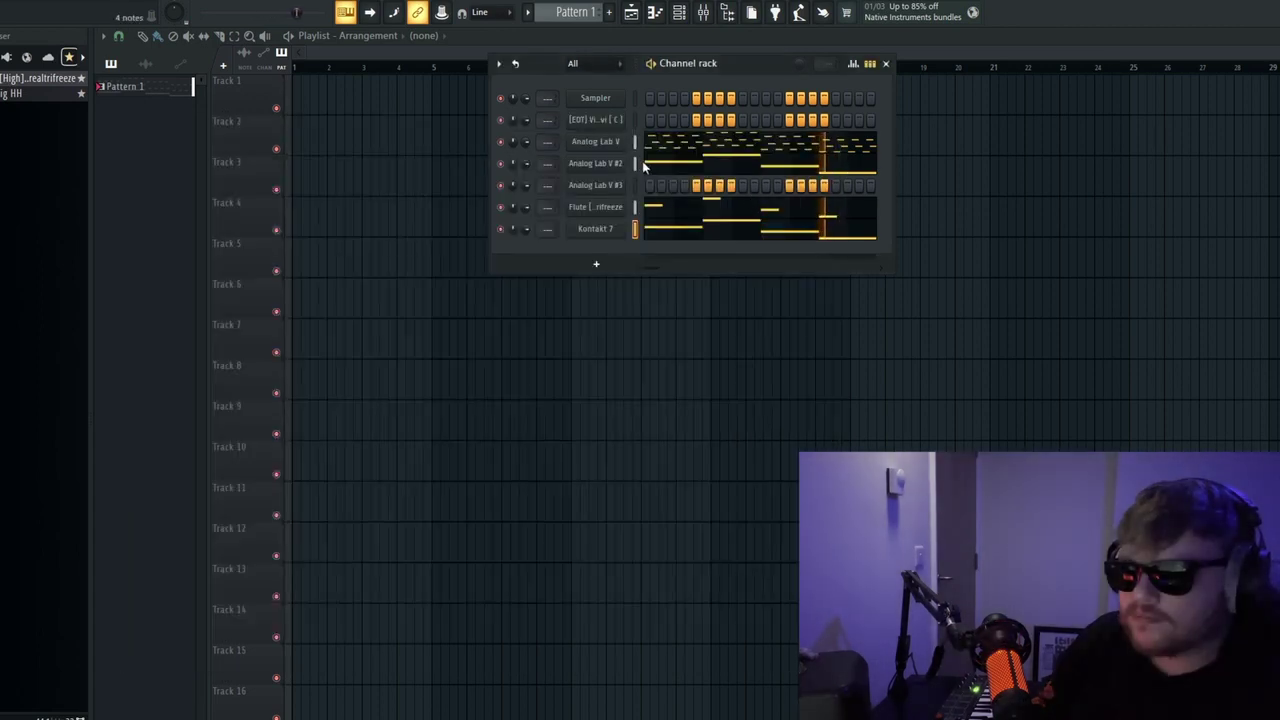
Step: Route the Analog Lab V, Analog Lab V #2, Flute and Kontakt 7 channels to consecutive mixer tracks starting from Insert 1
drag(636, 148, 636, 165)
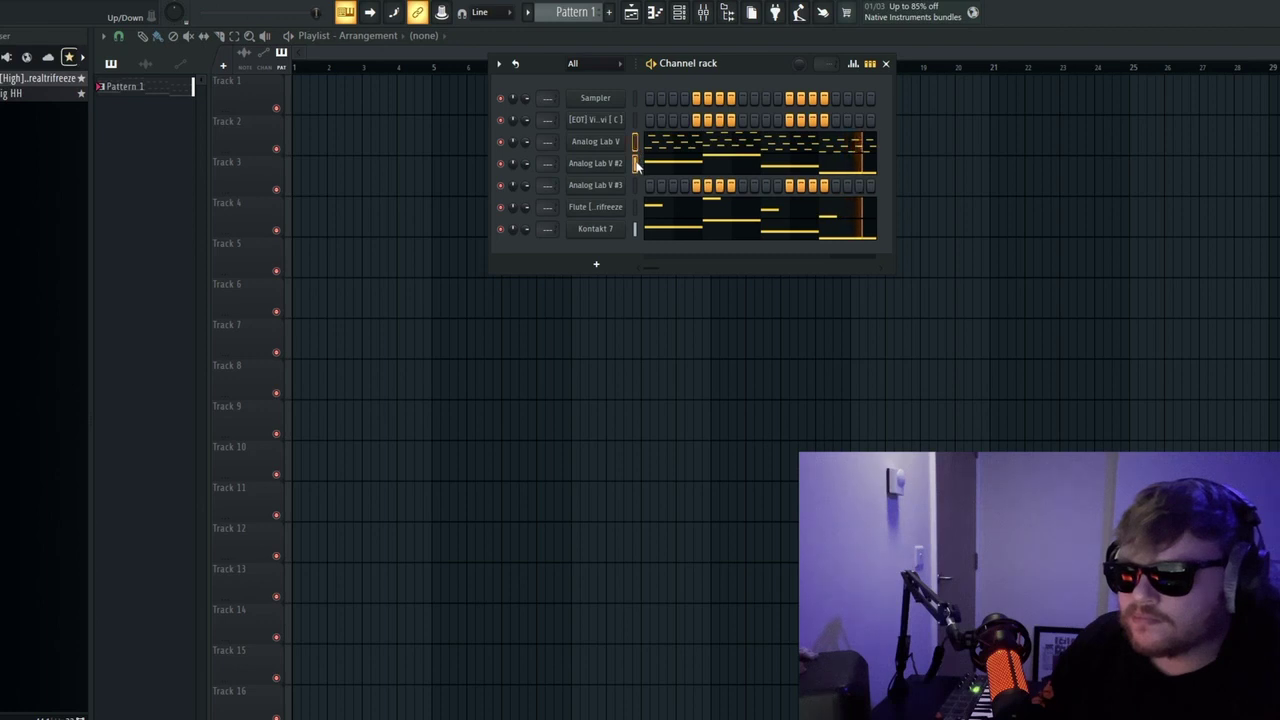
drag(641, 212, 636, 230)
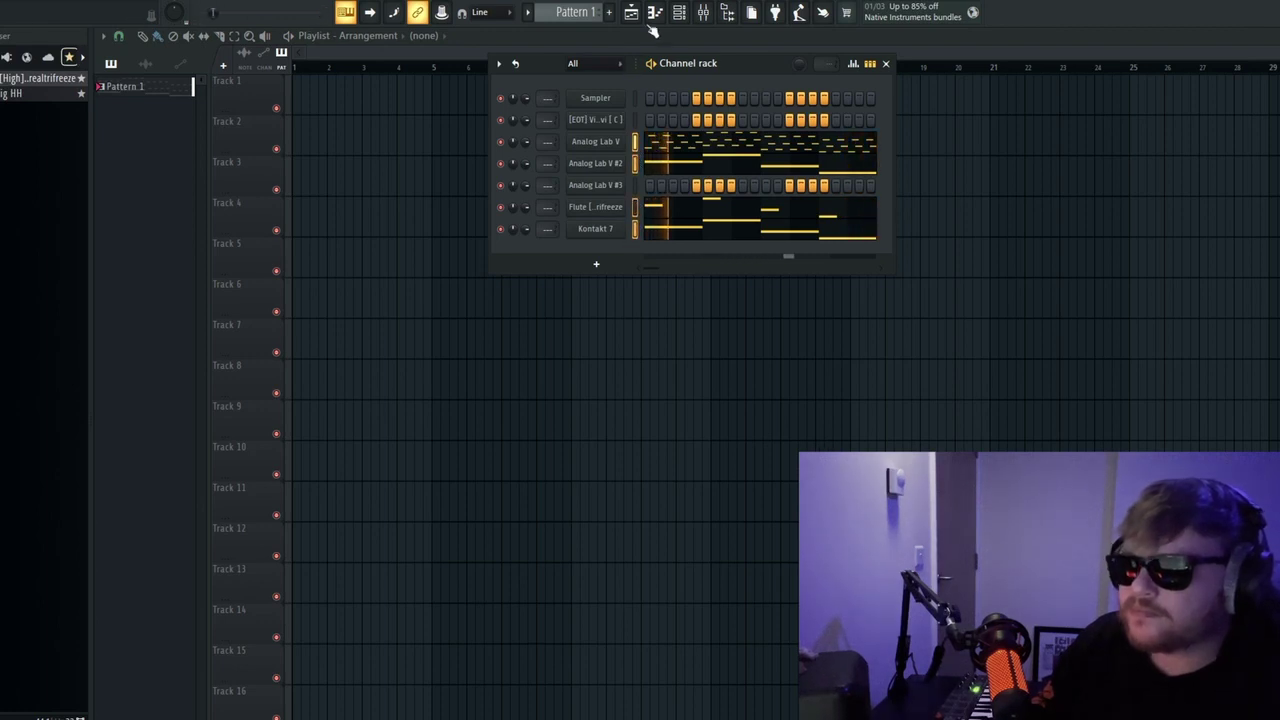
click(705, 15)
right_click(285, 445)
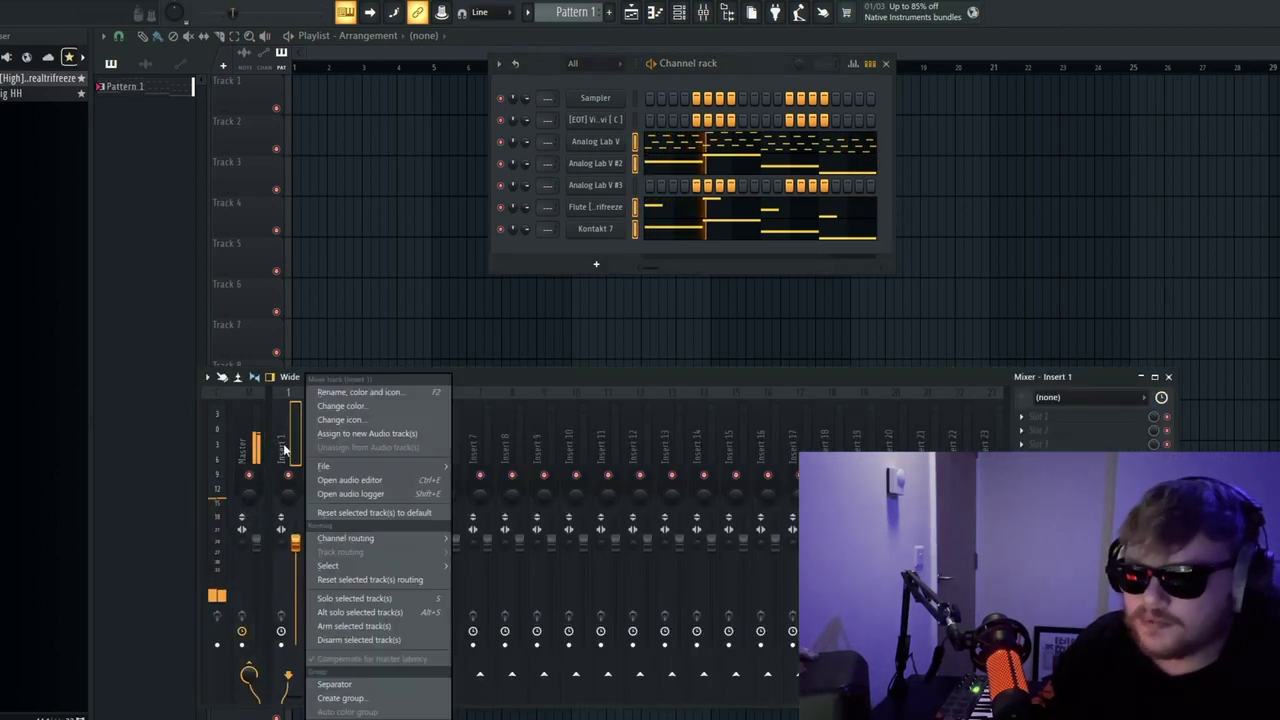
mouse_move(400, 538)
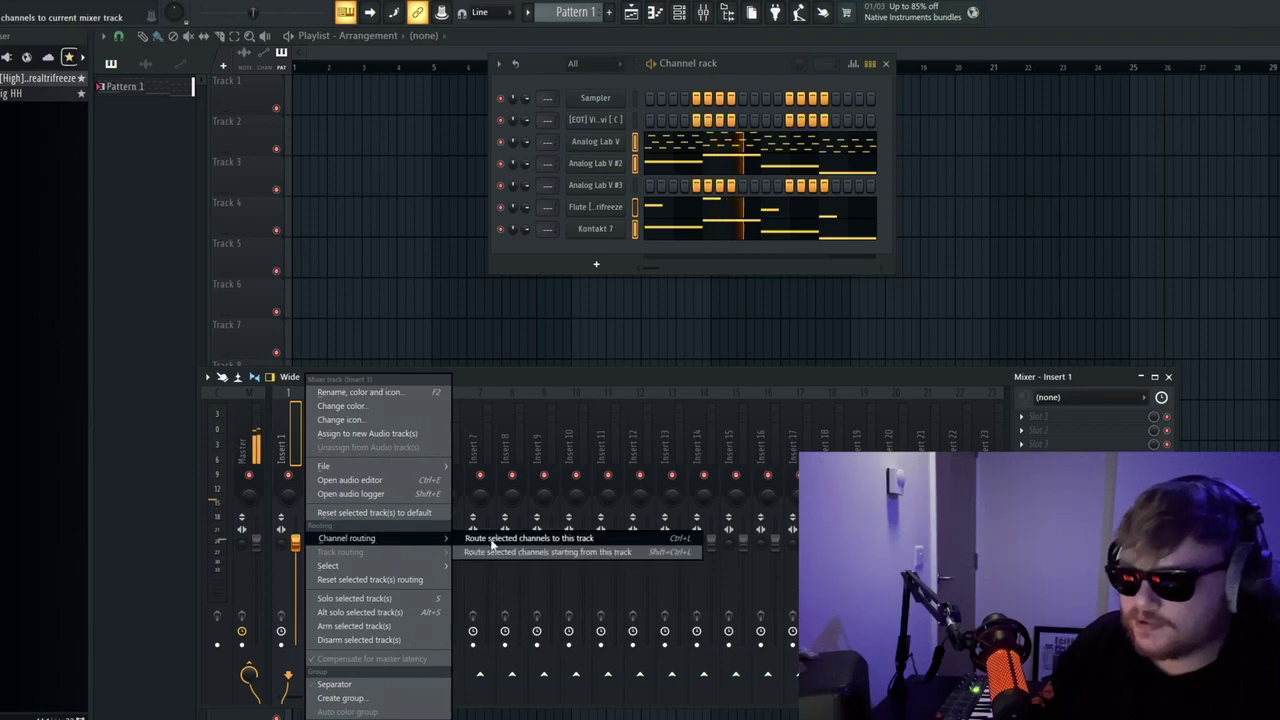
click(505, 551)
Step: Load the Ambient Elysium preset on the Kontakt 7 mixer track and lower its volume to -4.6 dB
click(385, 440)
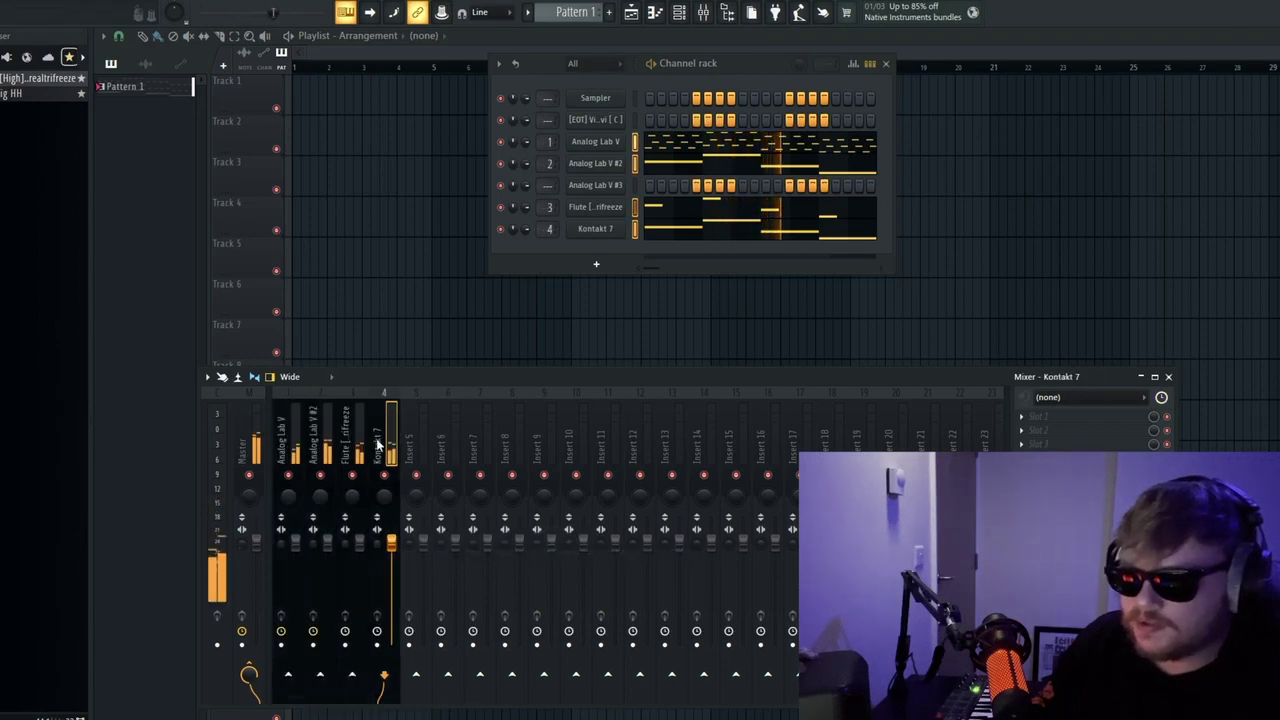
right_click(392, 440)
mouse_move(441, 538)
click(600, 523)
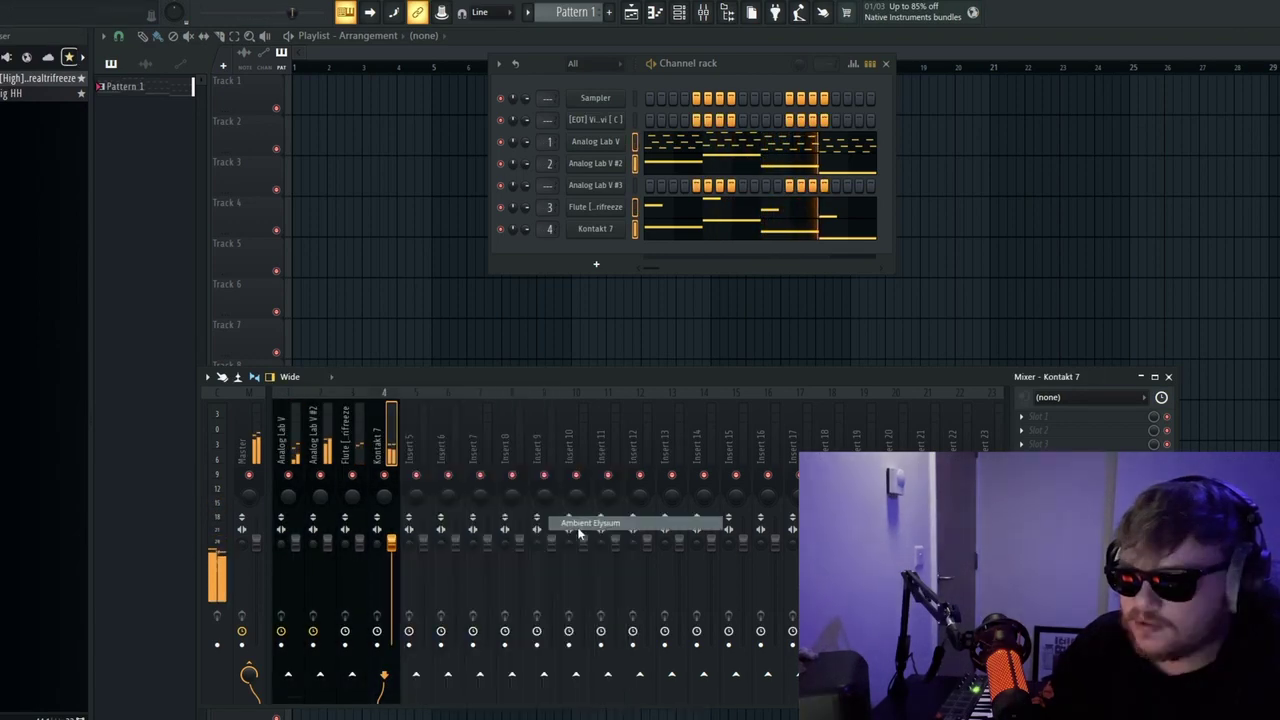
drag(391, 543, 391, 562)
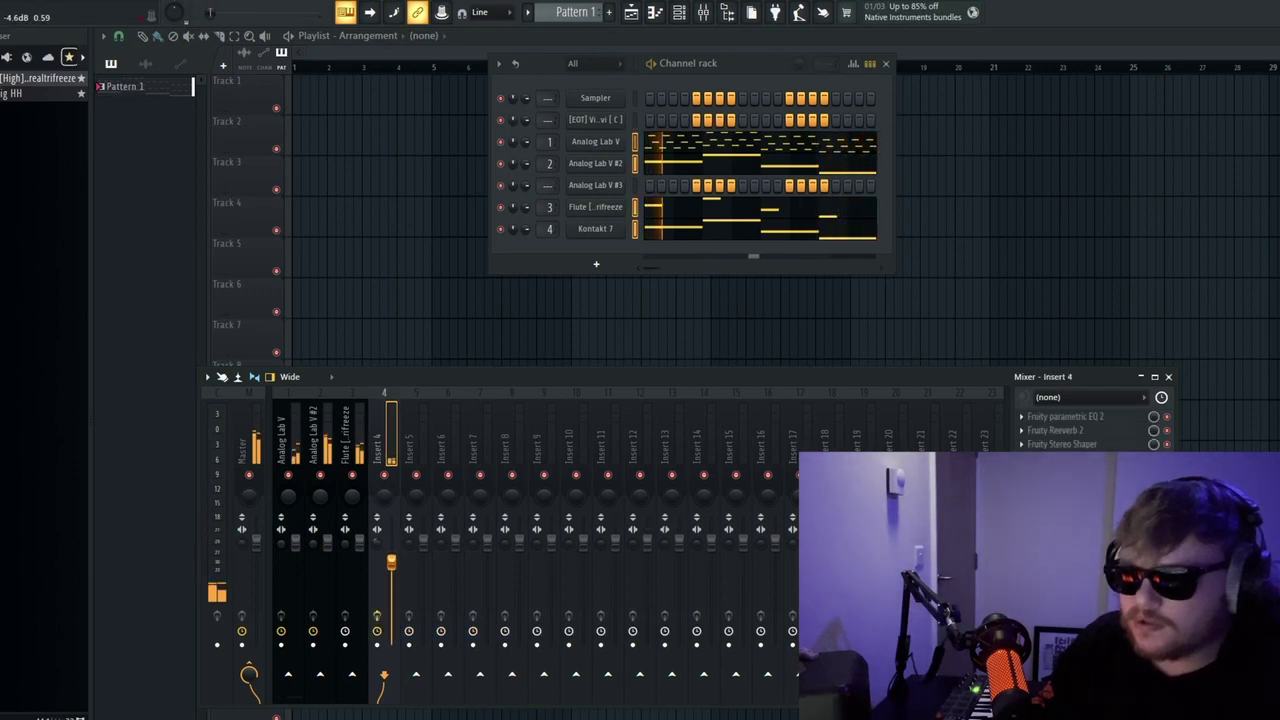
Step: Transpose all the Kontakt 7 notes up two octaves and return to the mixer
click(660, 229)
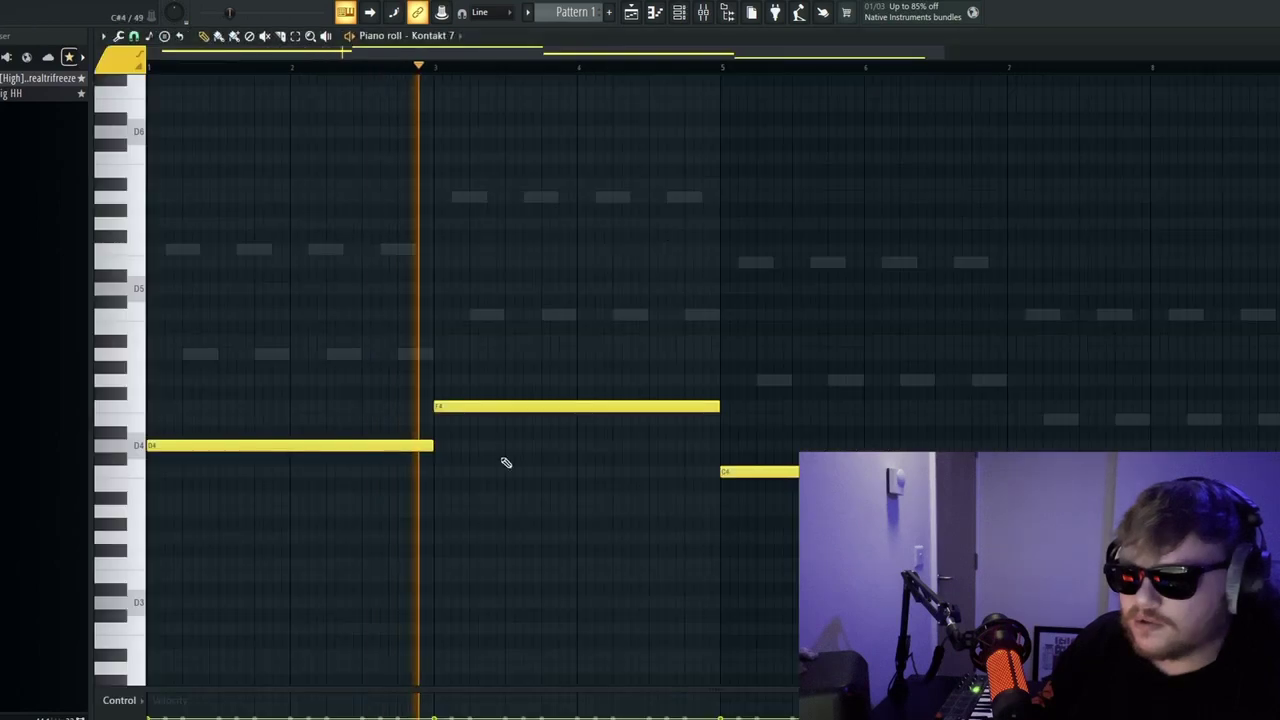
drag(1157, 551, 336, 328)
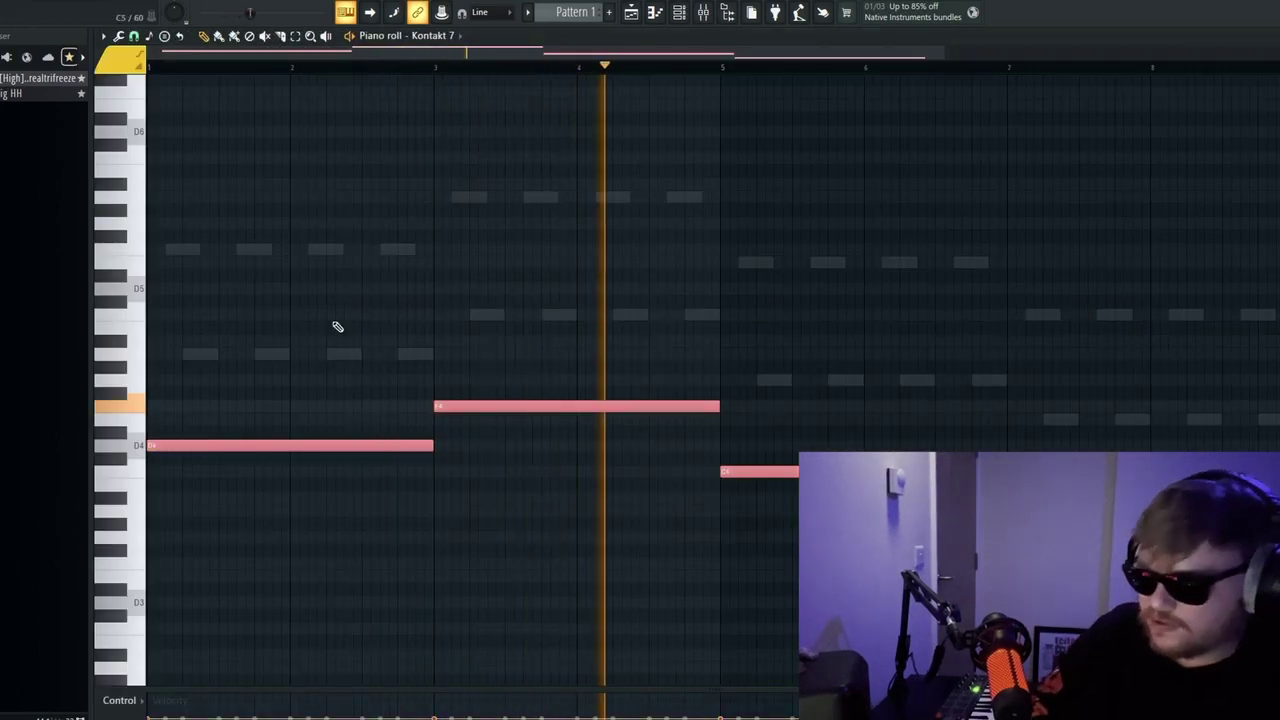
key(ctrl+Up)
key(ctrl+Up)
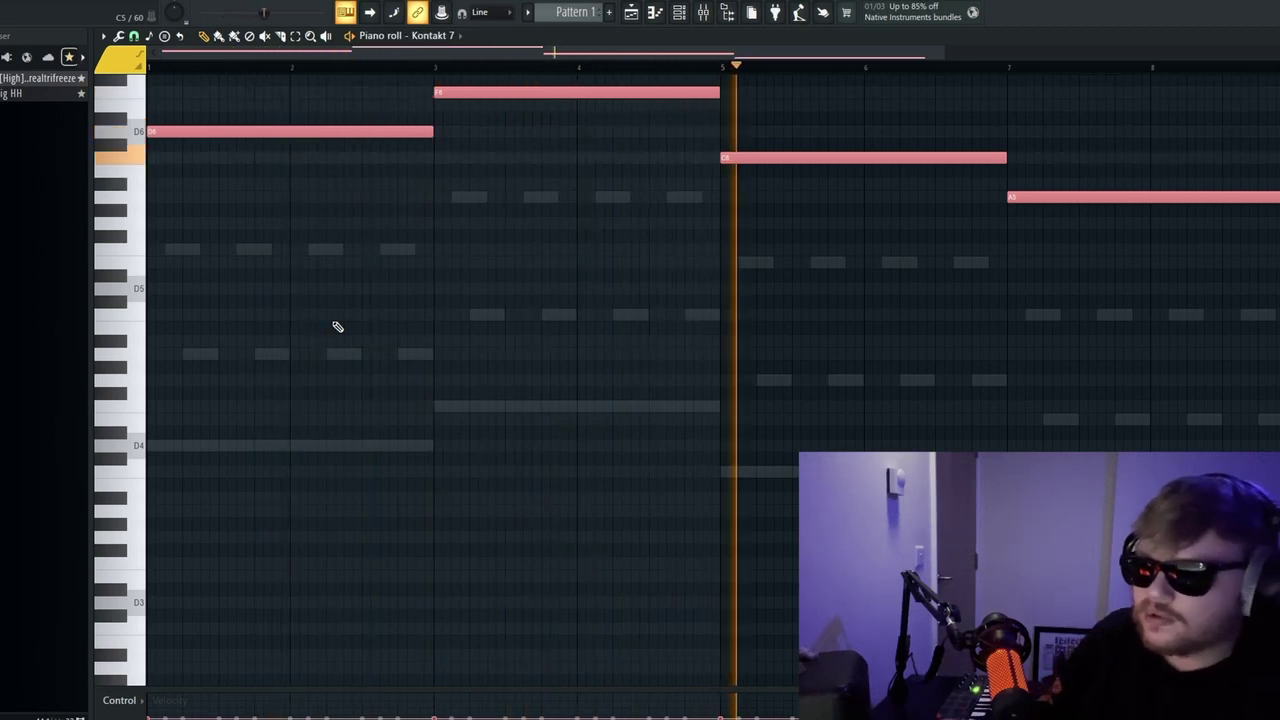
key(F9)
key(Escape)
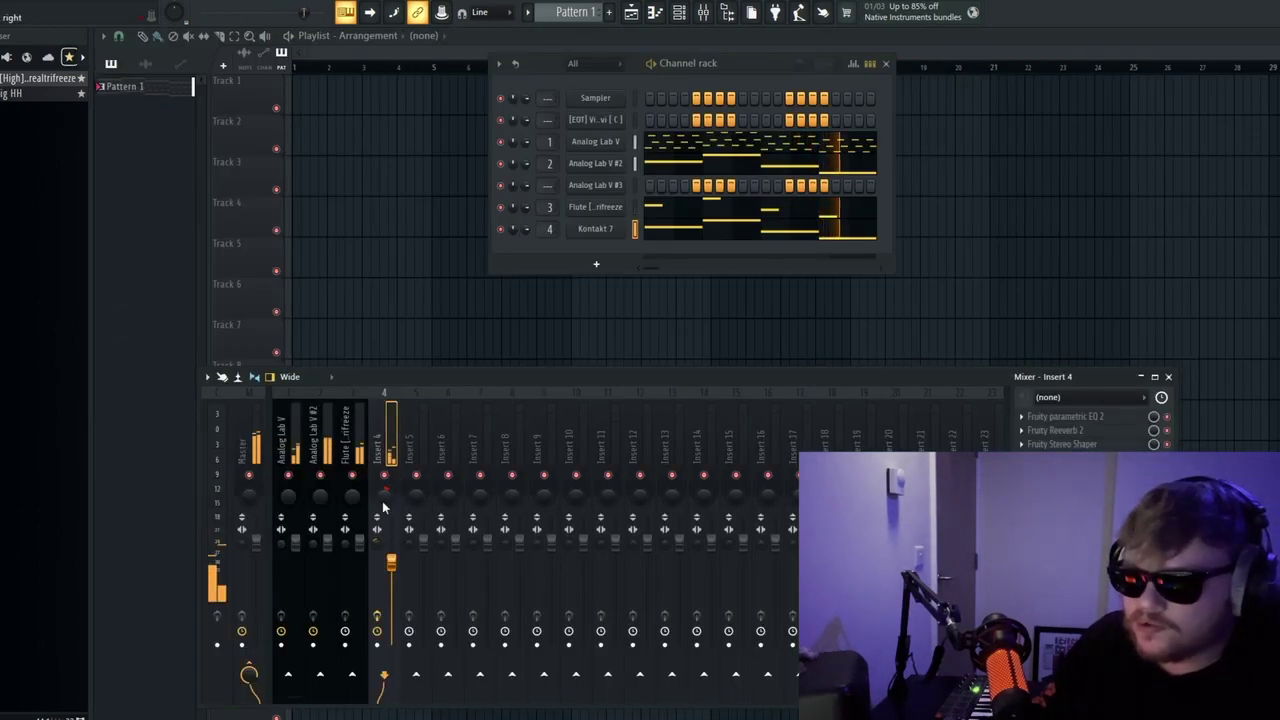
Step: Pan the flute mixer track and add Ozone Imager 2 in its first effect slot, closing the plugin window
click(352, 510)
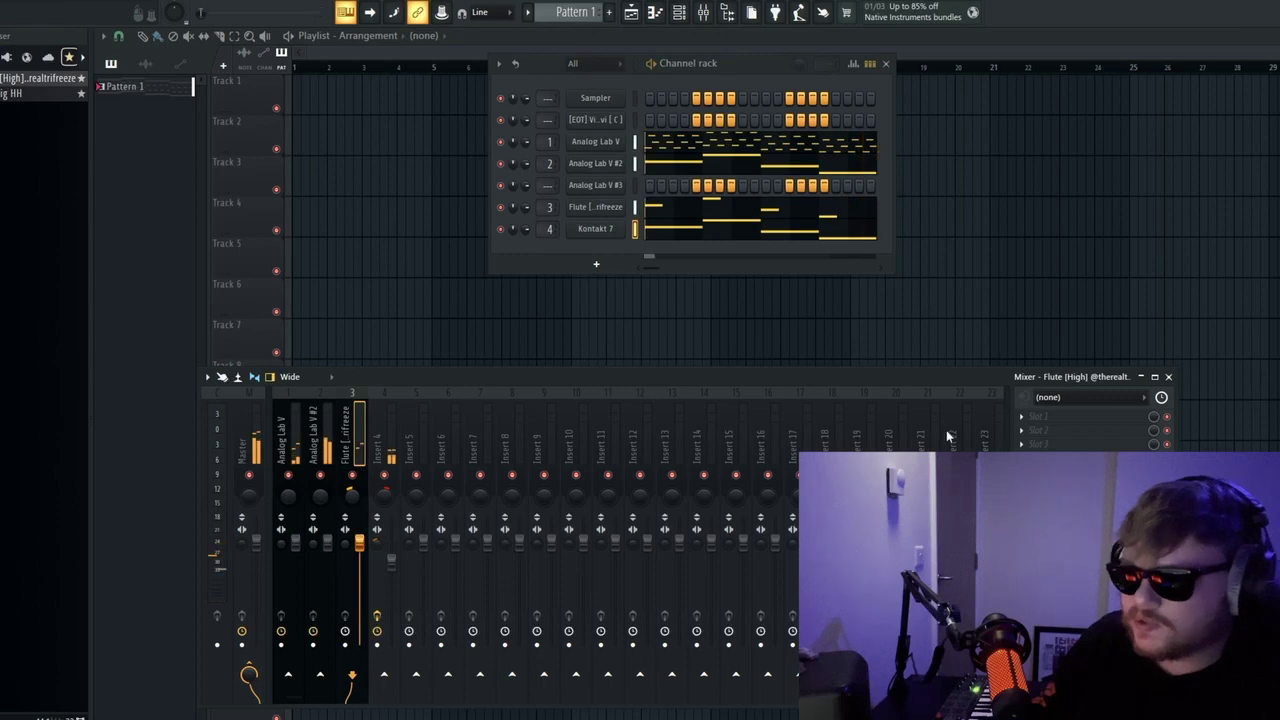
click(1050, 418)
mouse_move(1040, 430)
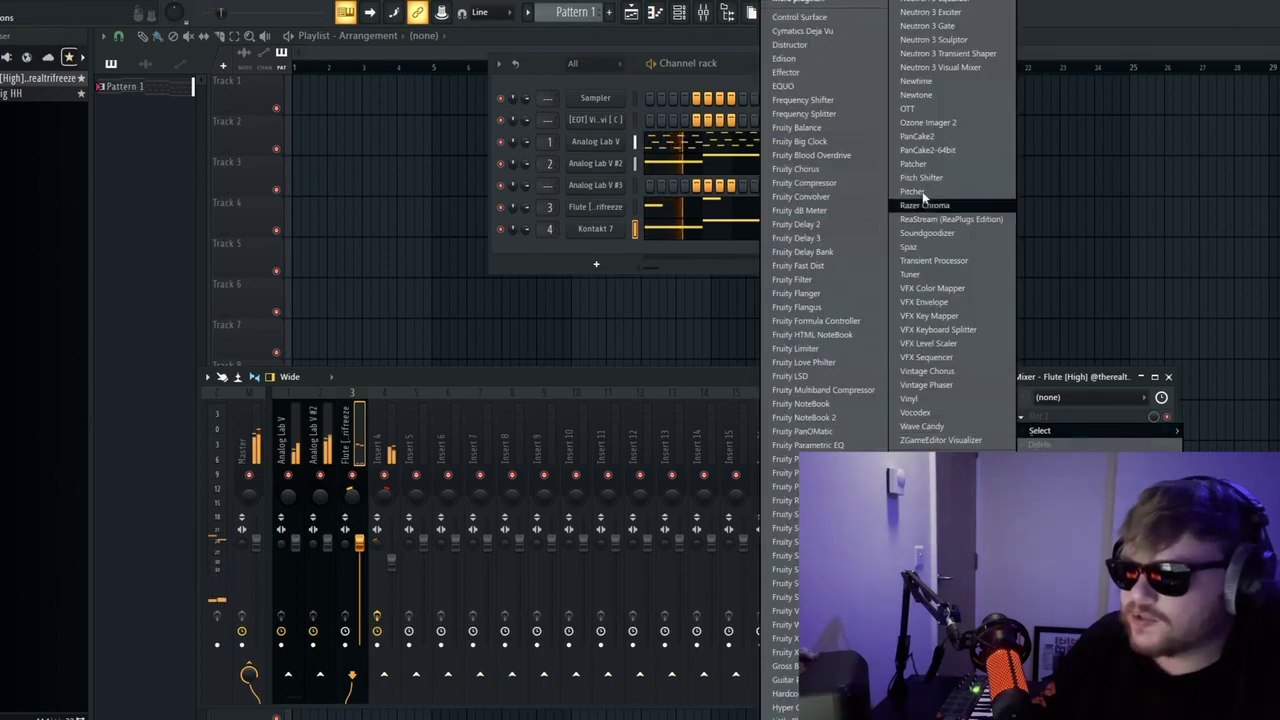
click(951, 124)
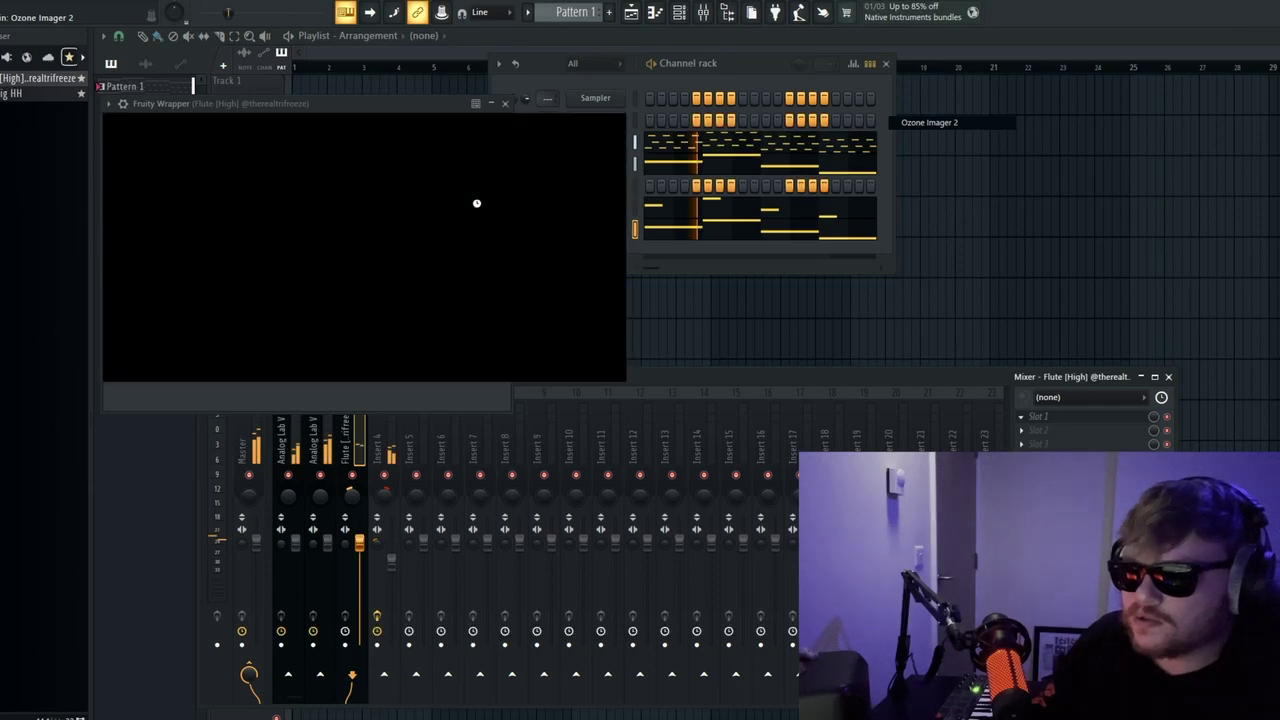
click(621, 105)
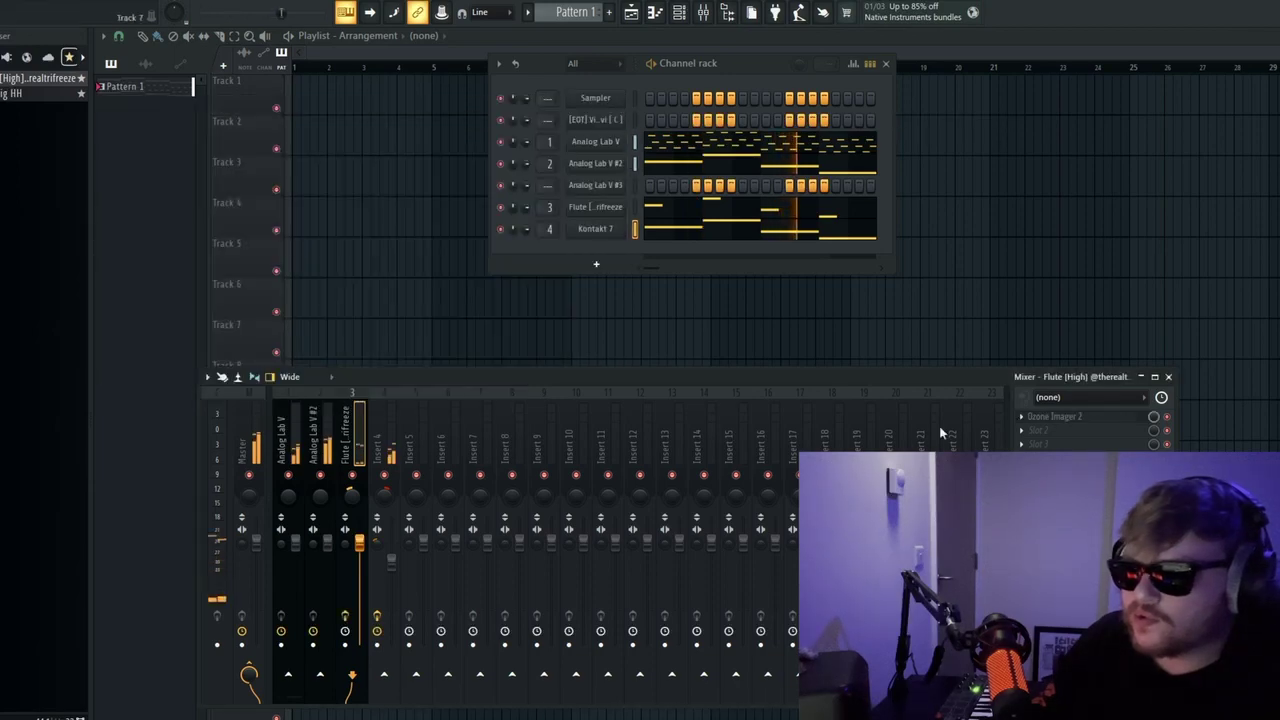
Step: Add Fruity Reeverb 2 in the flute track's second effect slot, then close the plugin window and the mixer
click(1036, 437)
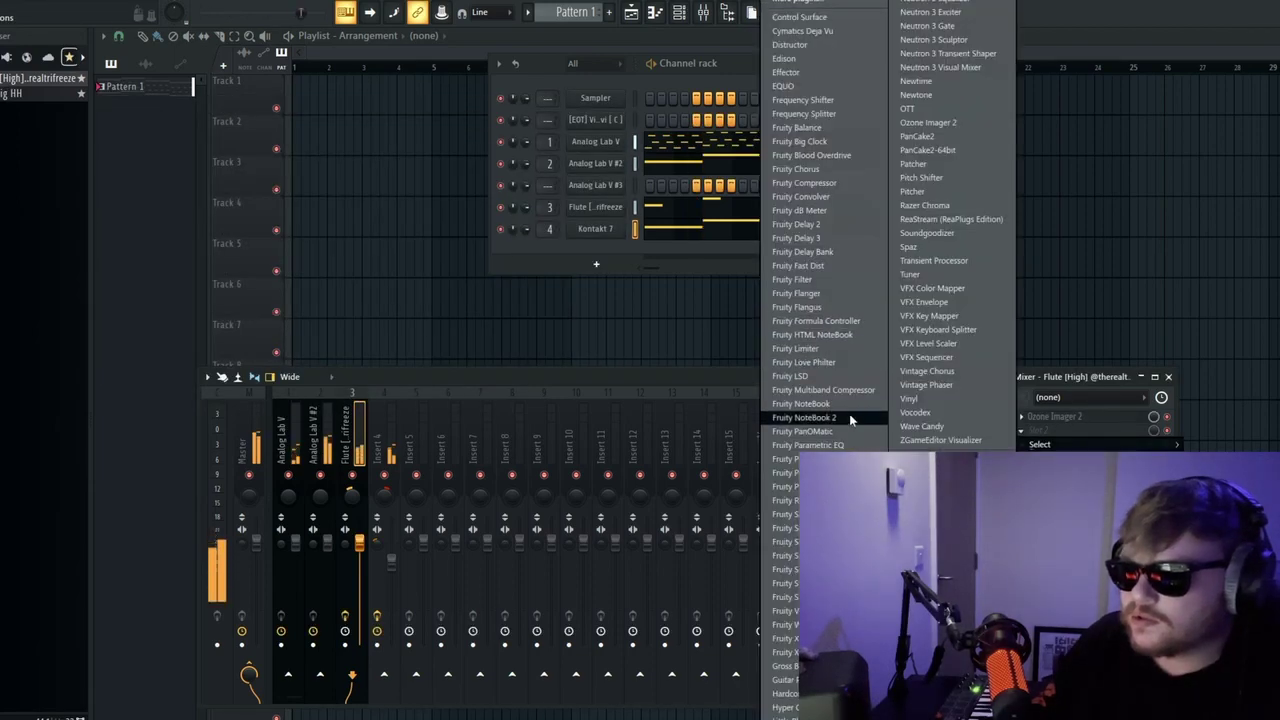
click(790, 500)
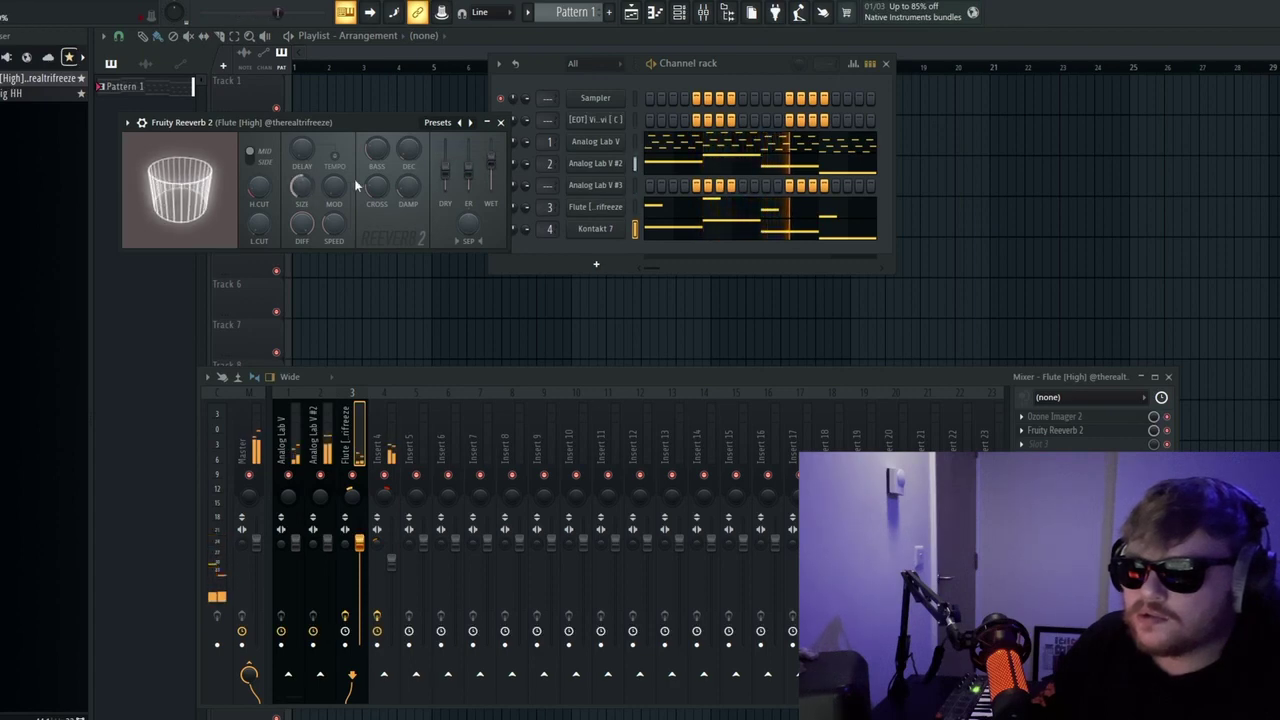
click(500, 122)
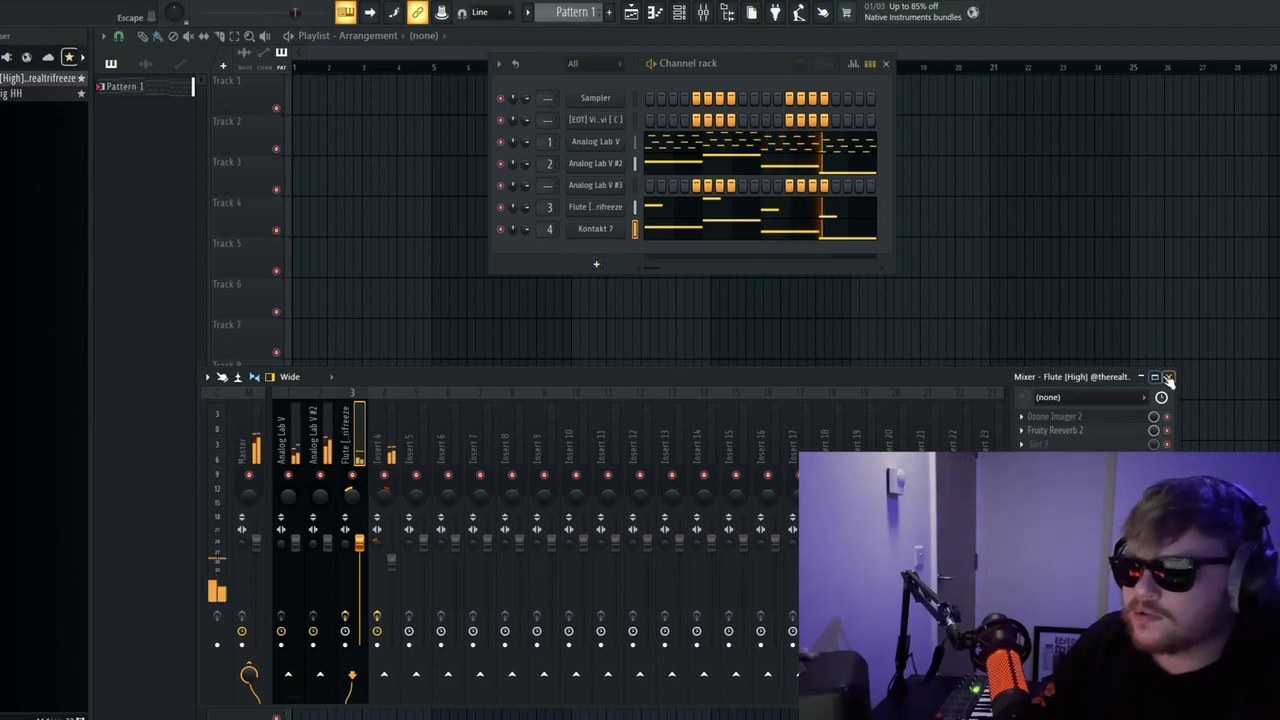
click(1168, 376)
Step: Add a second Kontakt 7 instrument channel to the pattern and show the mixer
click(597, 265)
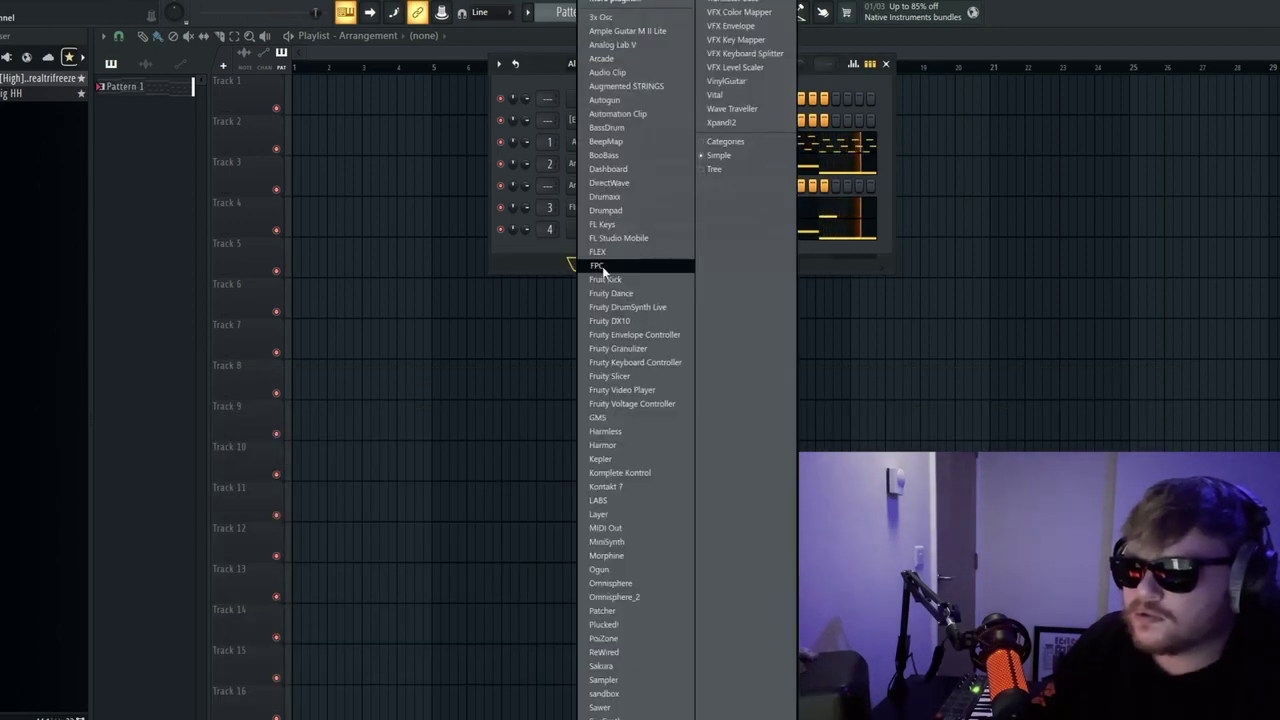
click(626, 490)
key(F9)
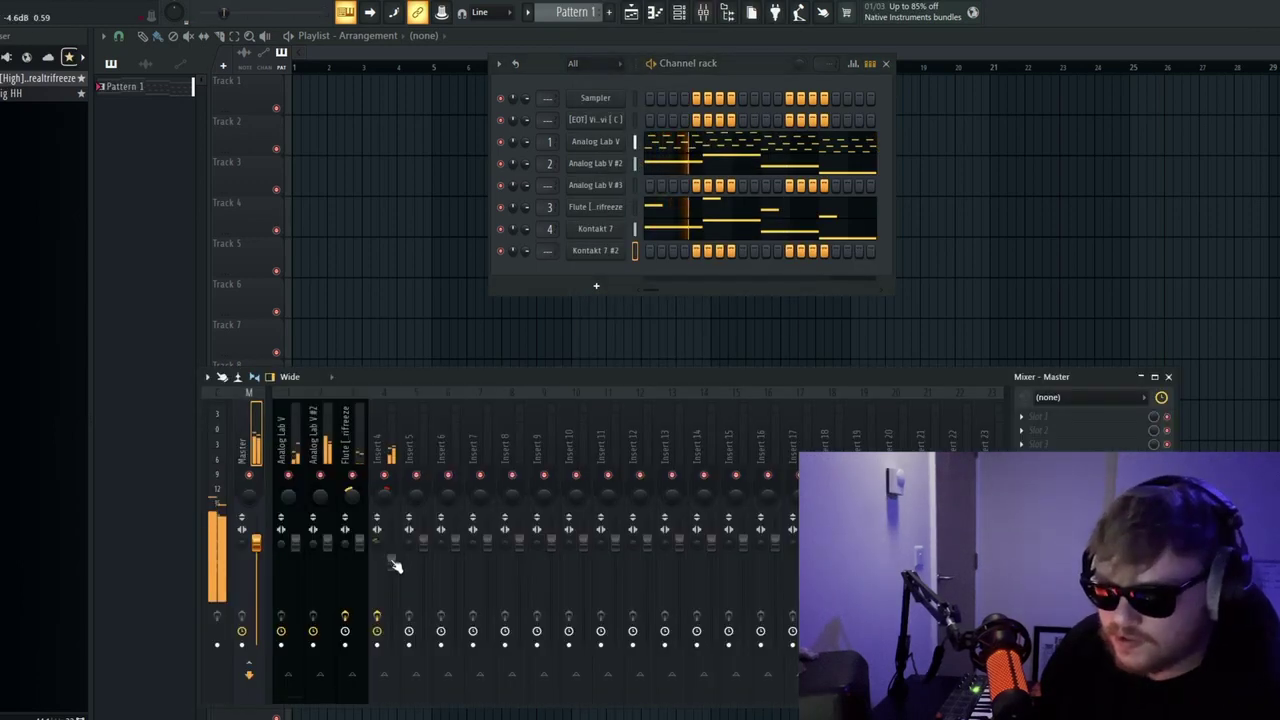
Step: Lower the Insert 4 mixer fader to about -8.6 dB and bring the Analog Lab V #2 track down slightly
drag(395, 568, 395, 582)
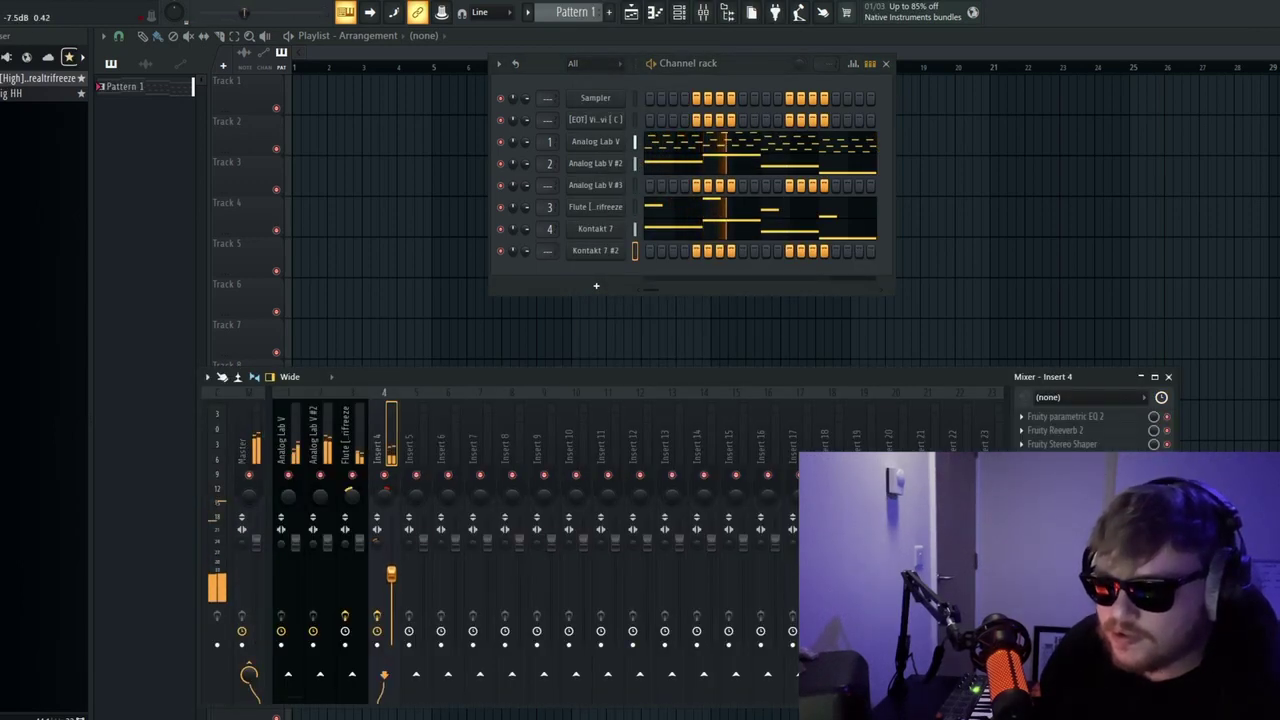
drag(391, 577, 391, 580)
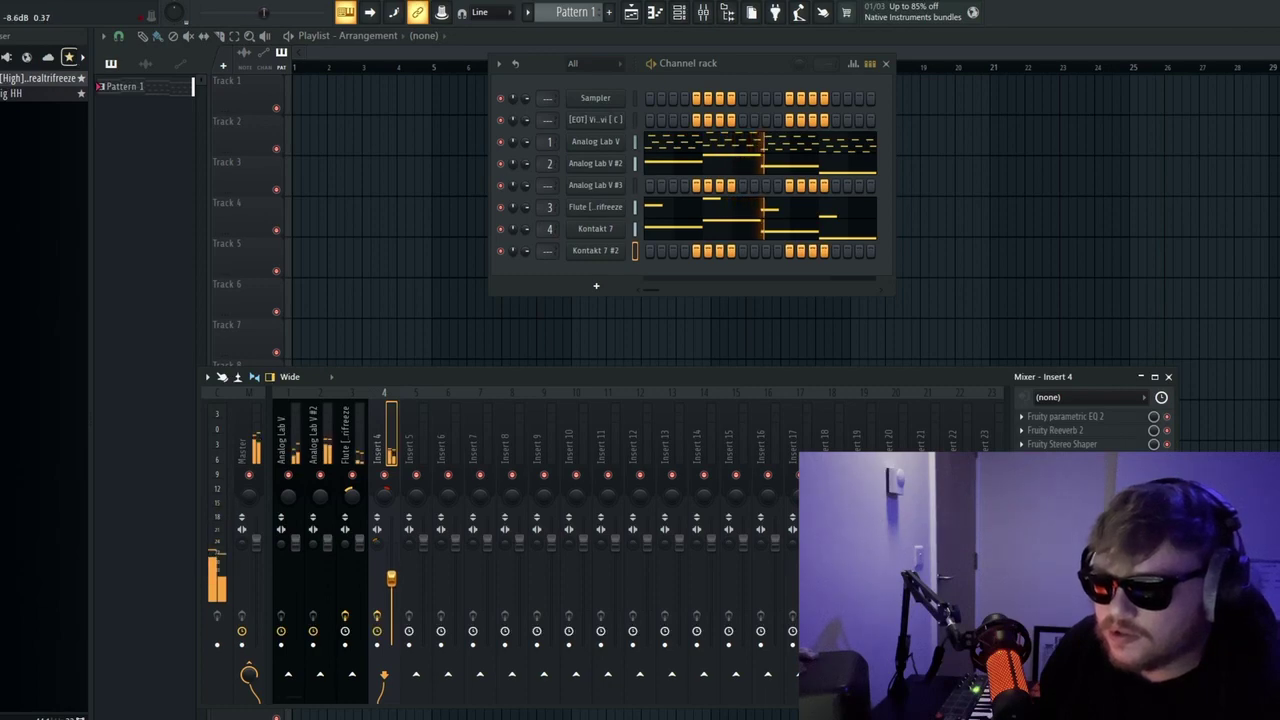
click(333, 555)
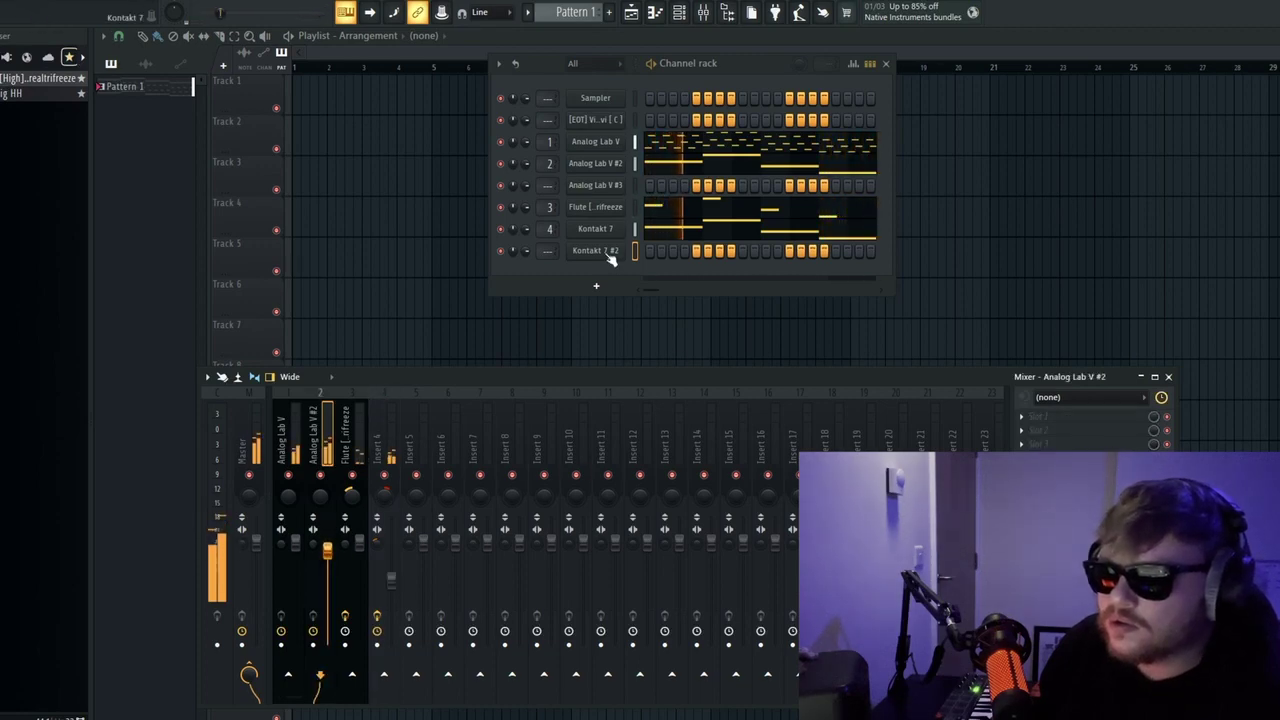
Step: Open the Kontakt 7 #2 piano roll and place a short D6 note at the start of bar 1
right_click(609, 254)
click(651, 250)
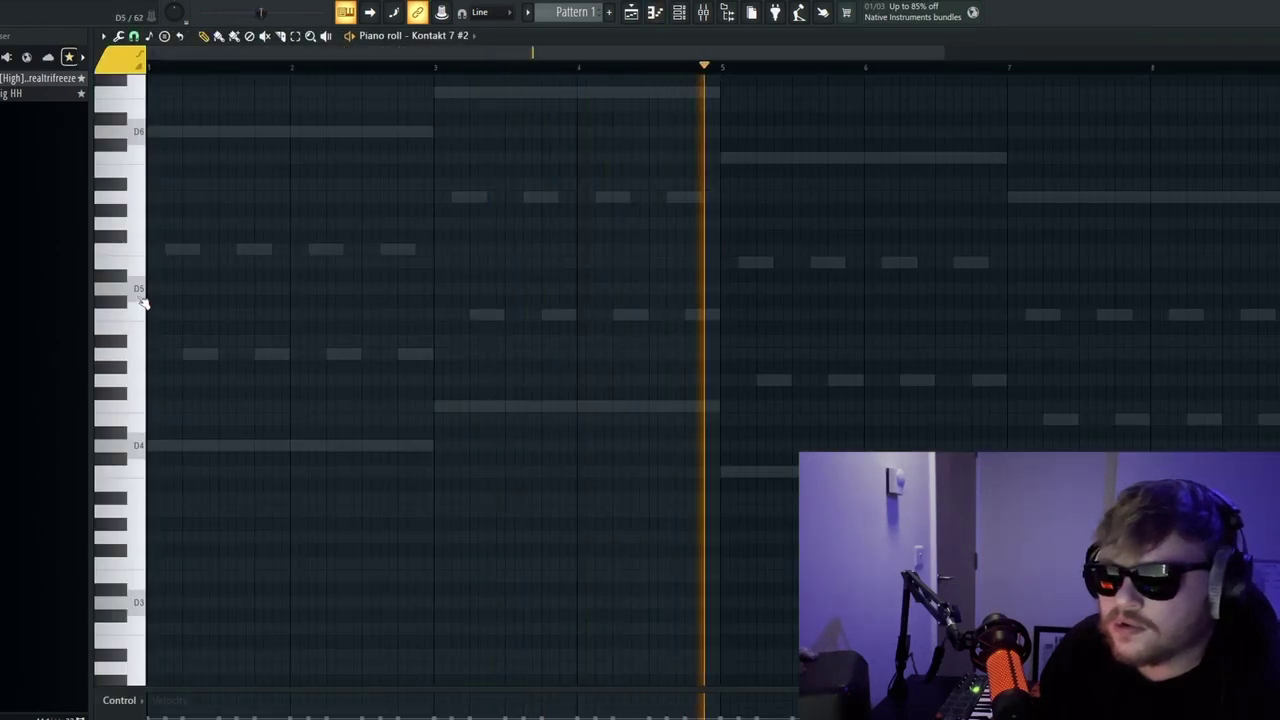
scroll(143, 300, up, 3)
click(145, 210)
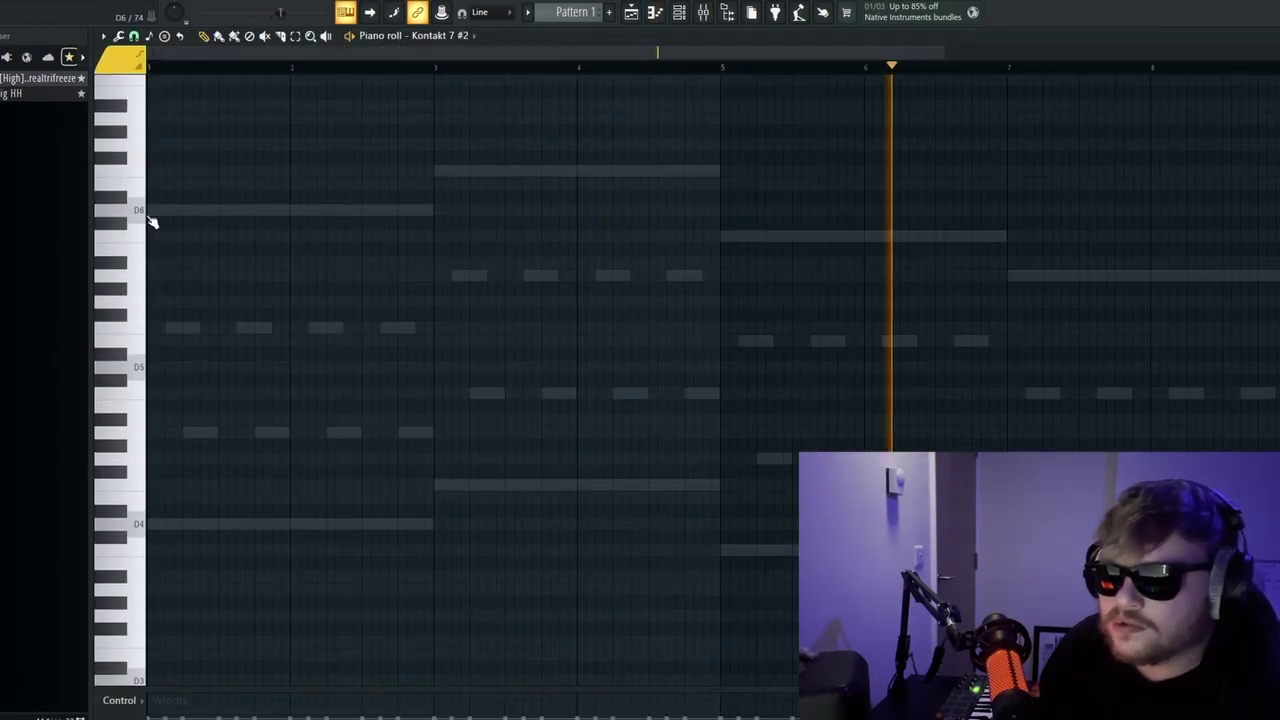
click(150, 212)
drag(431, 212, 157, 260)
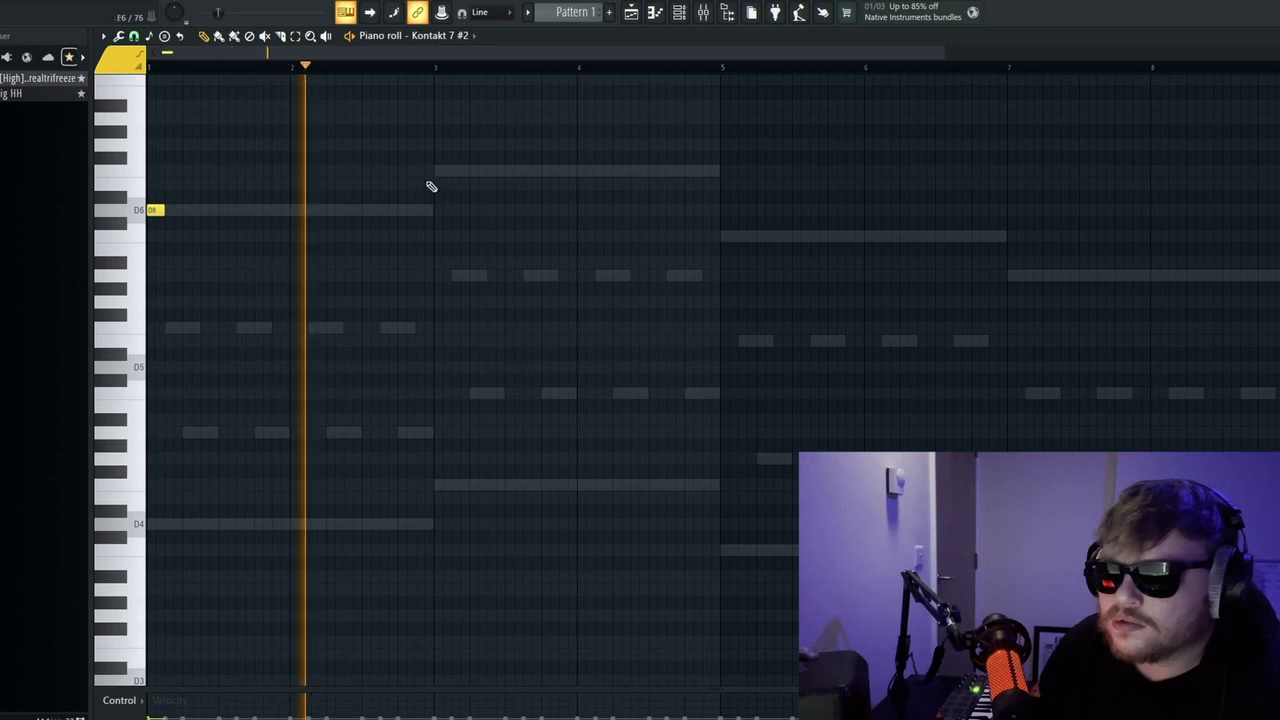
Step: Try a run of four consecutive short D6 notes at the start of bar 1 during playback
click(170, 211)
key(space)
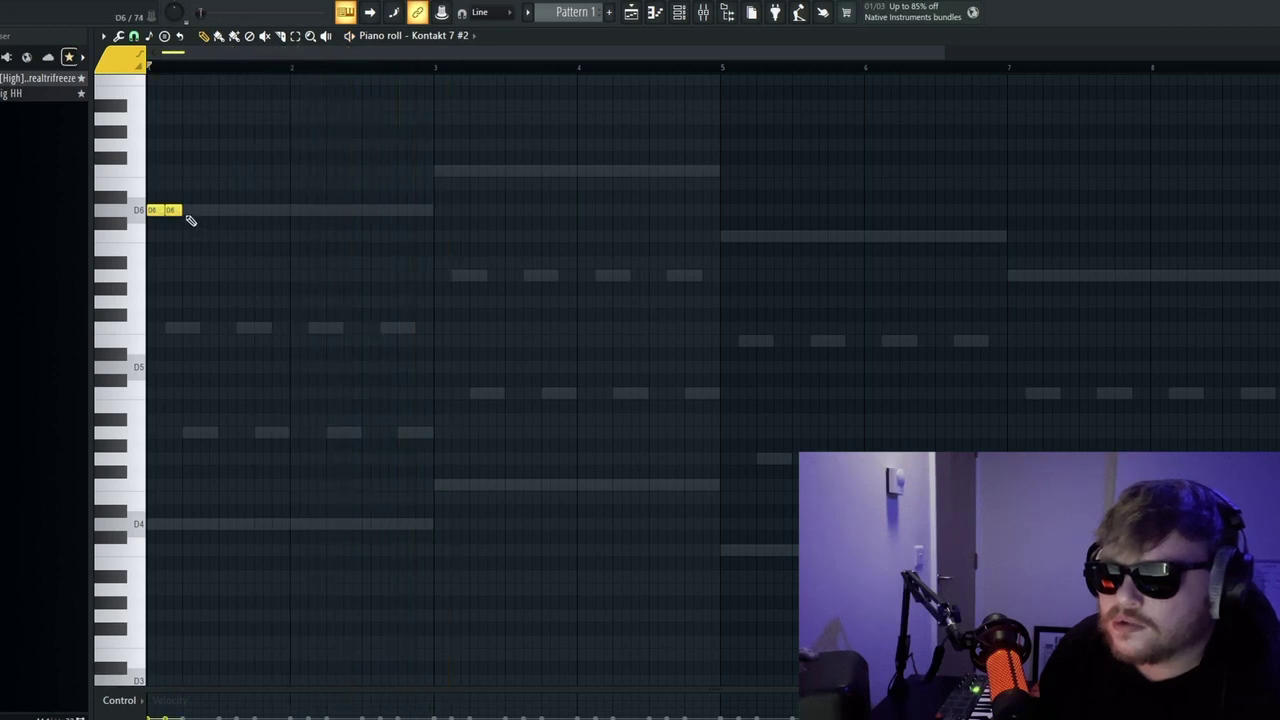
key(space)
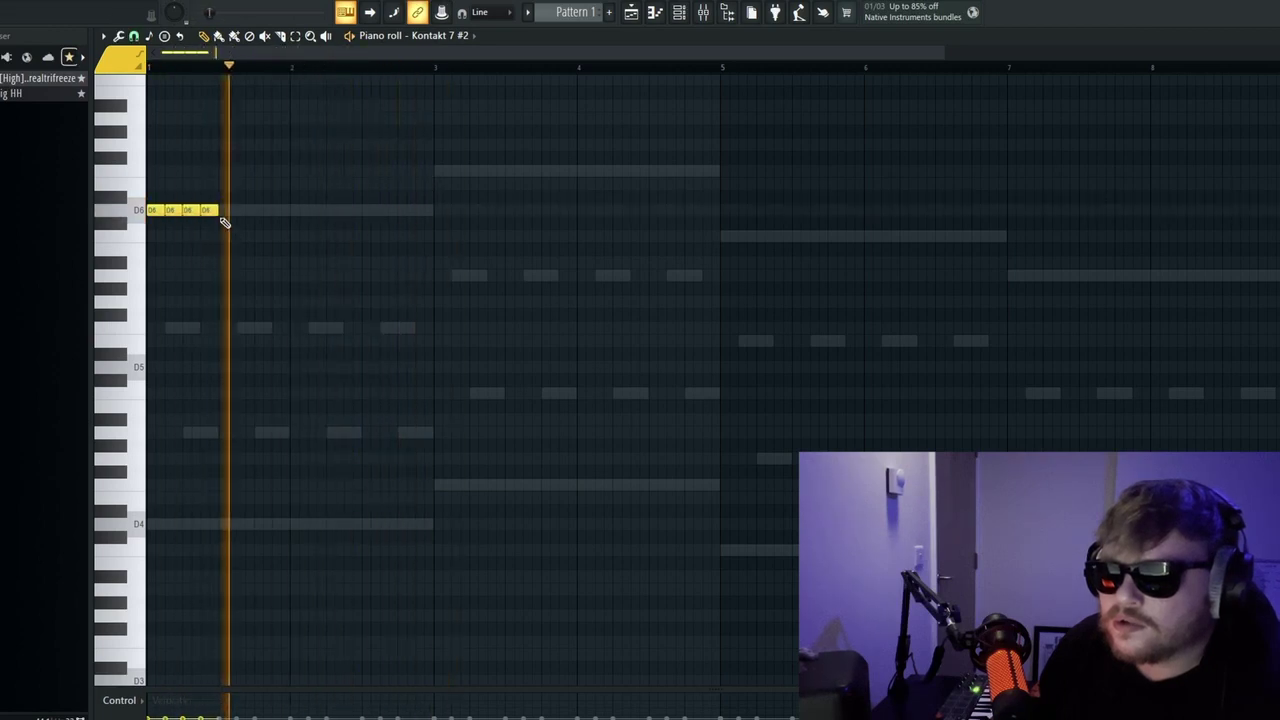
key(space)
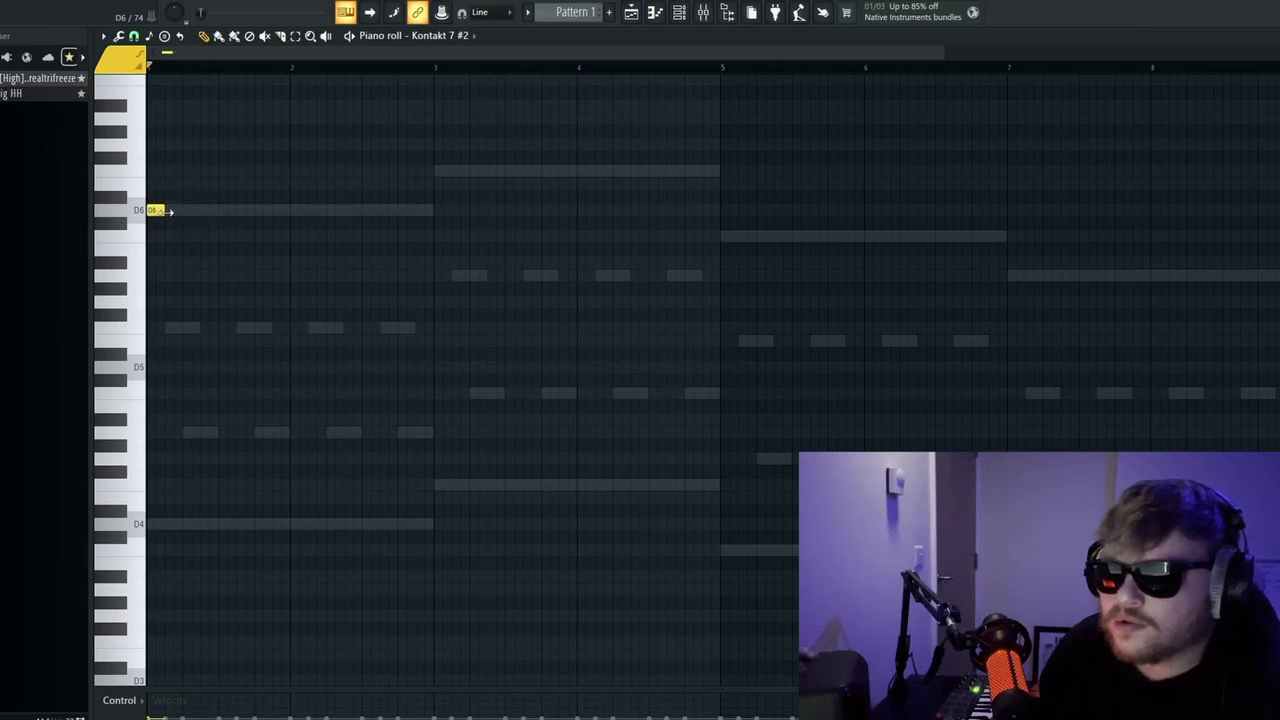
Step: Lay out two consecutive one-beat D6 notes at bar 1, repeat the pair at bar 5, and leave the piano roll
key(space)
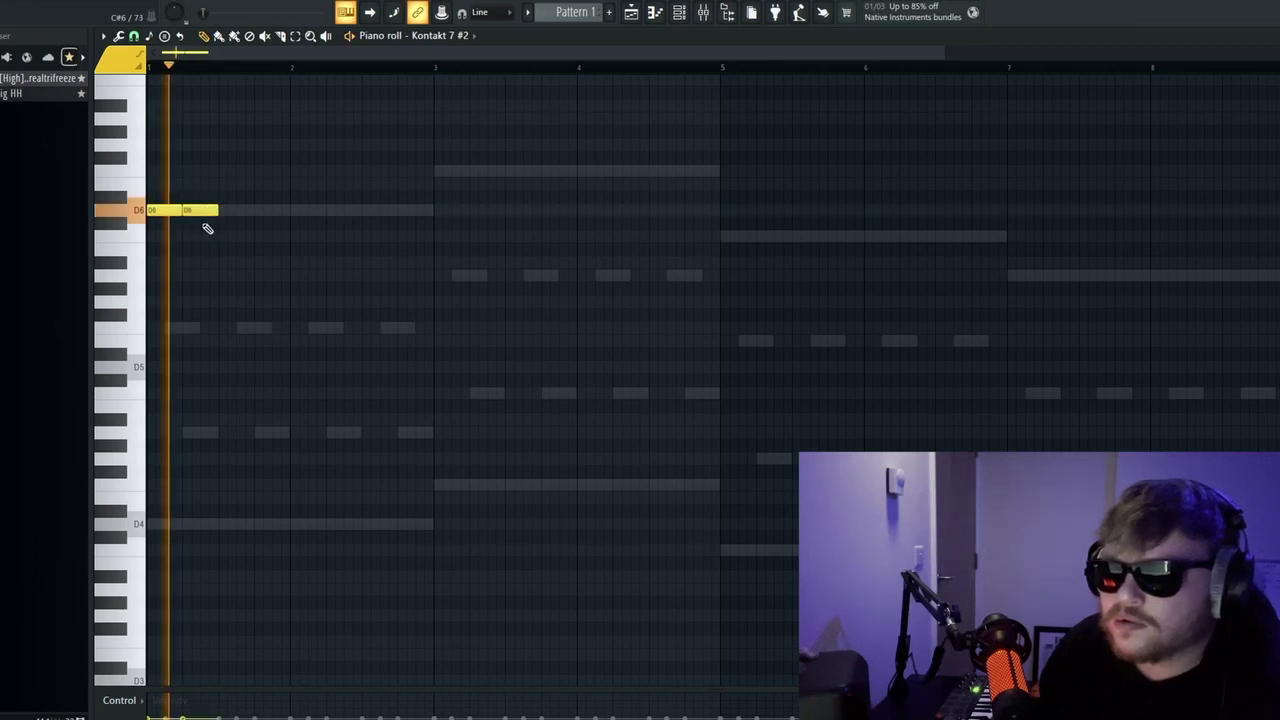
key(space)
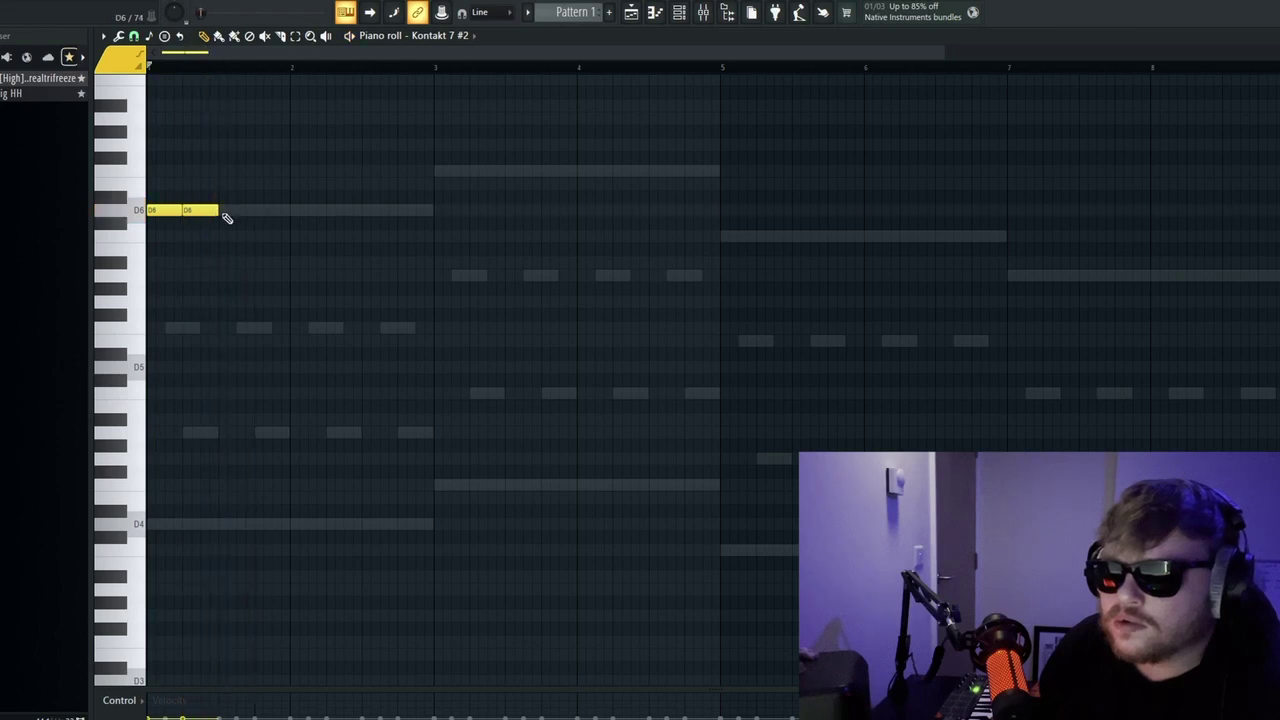
key(space)
key(space)
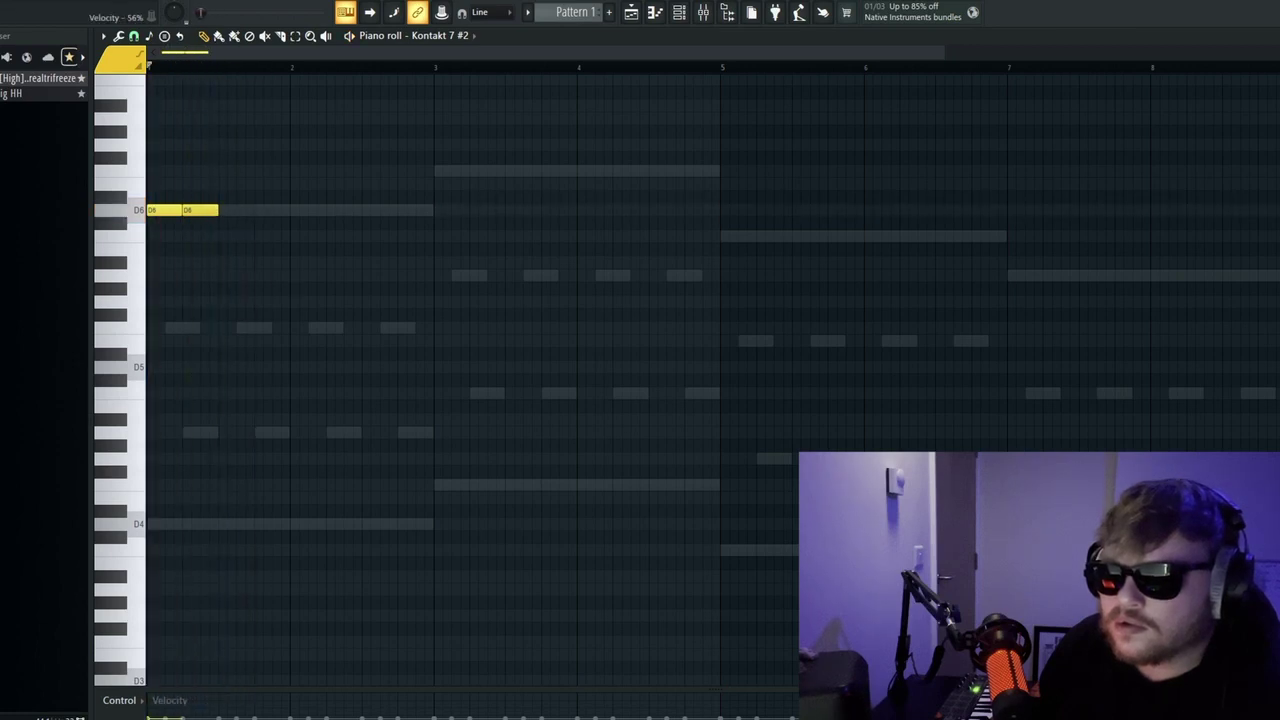
key(space)
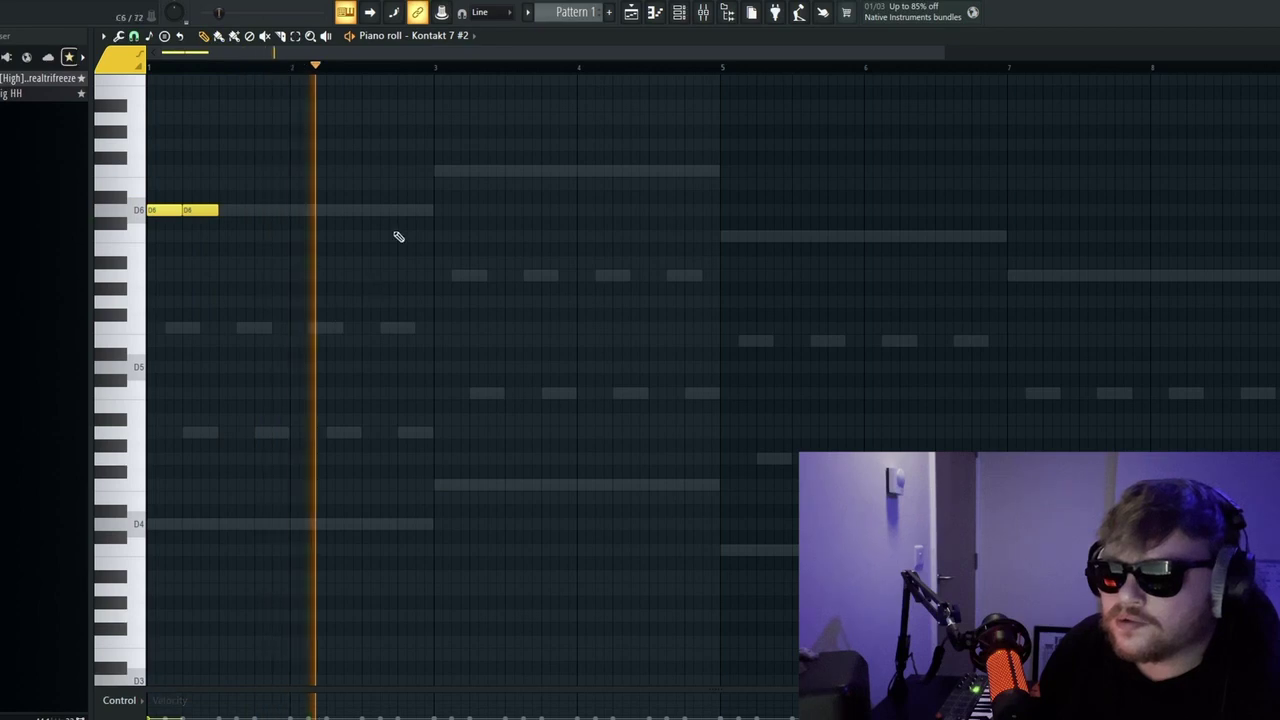
click(722, 210)
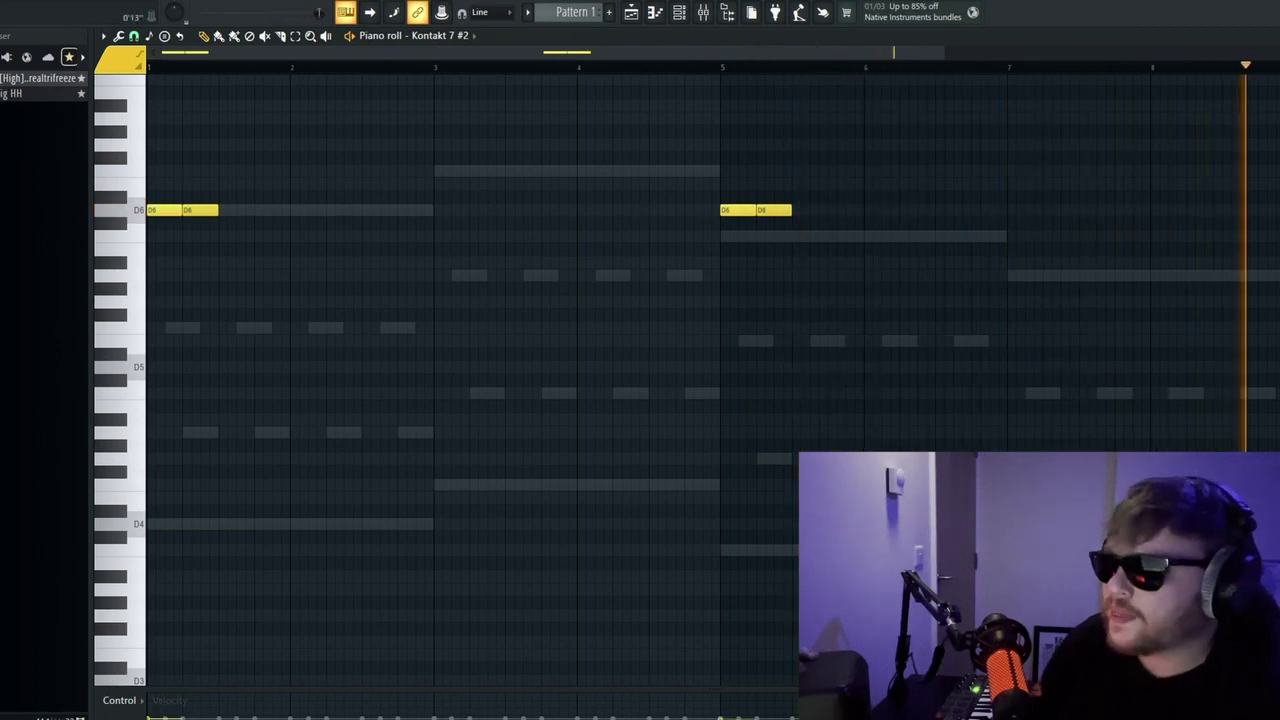
key(F7)
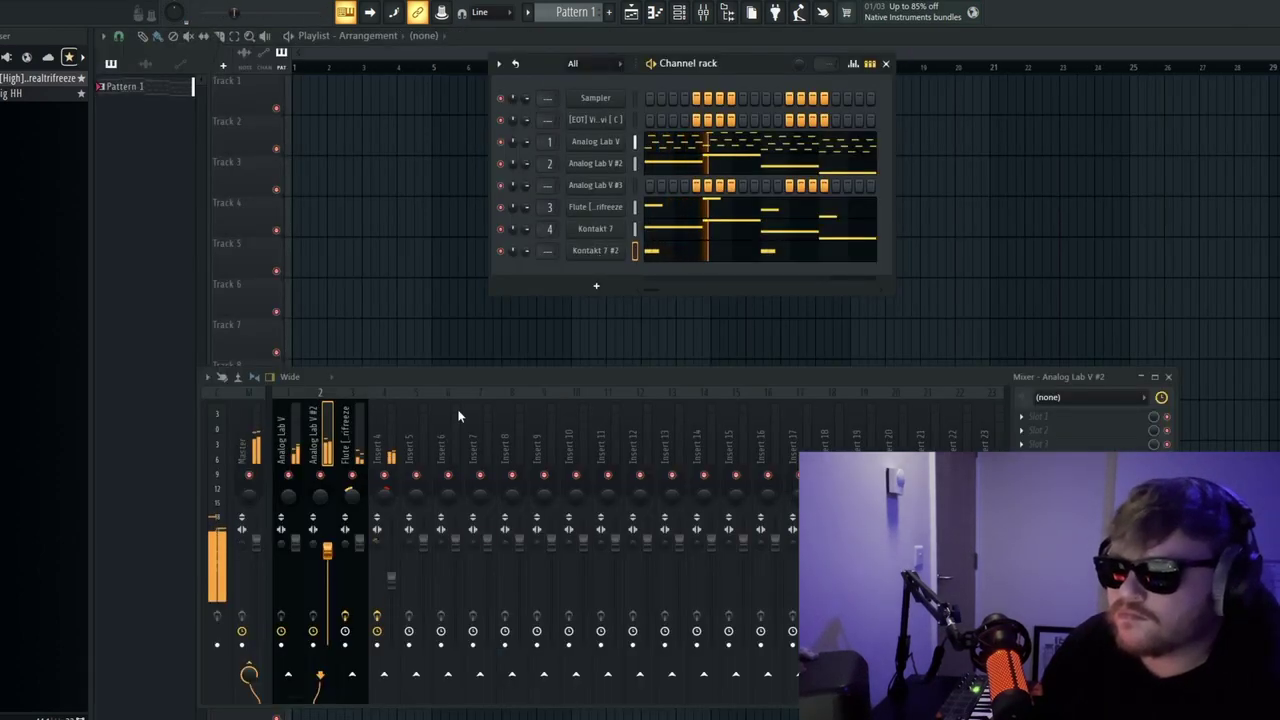
Step: Route Kontakt 7 #2 to mixer Insert 5 and load the Ambient Elysium mixer track state on it
click(408, 440)
key(ctrl+l)
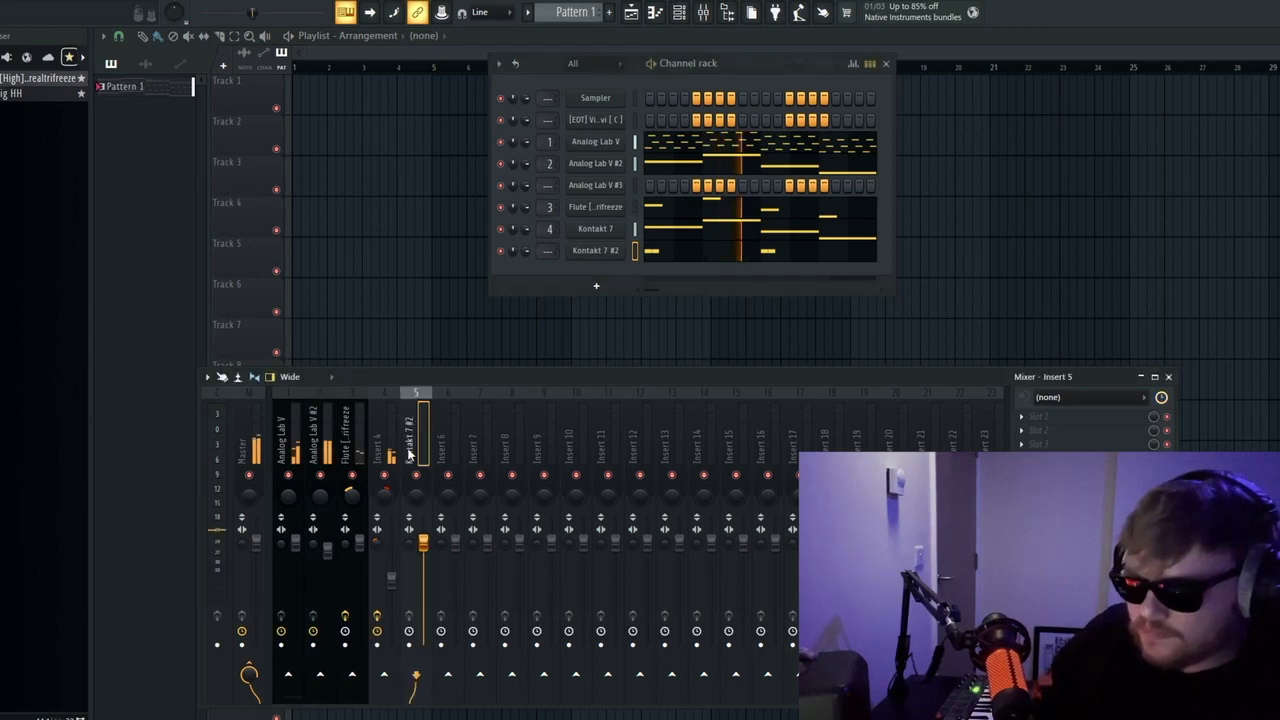
right_click(408, 455)
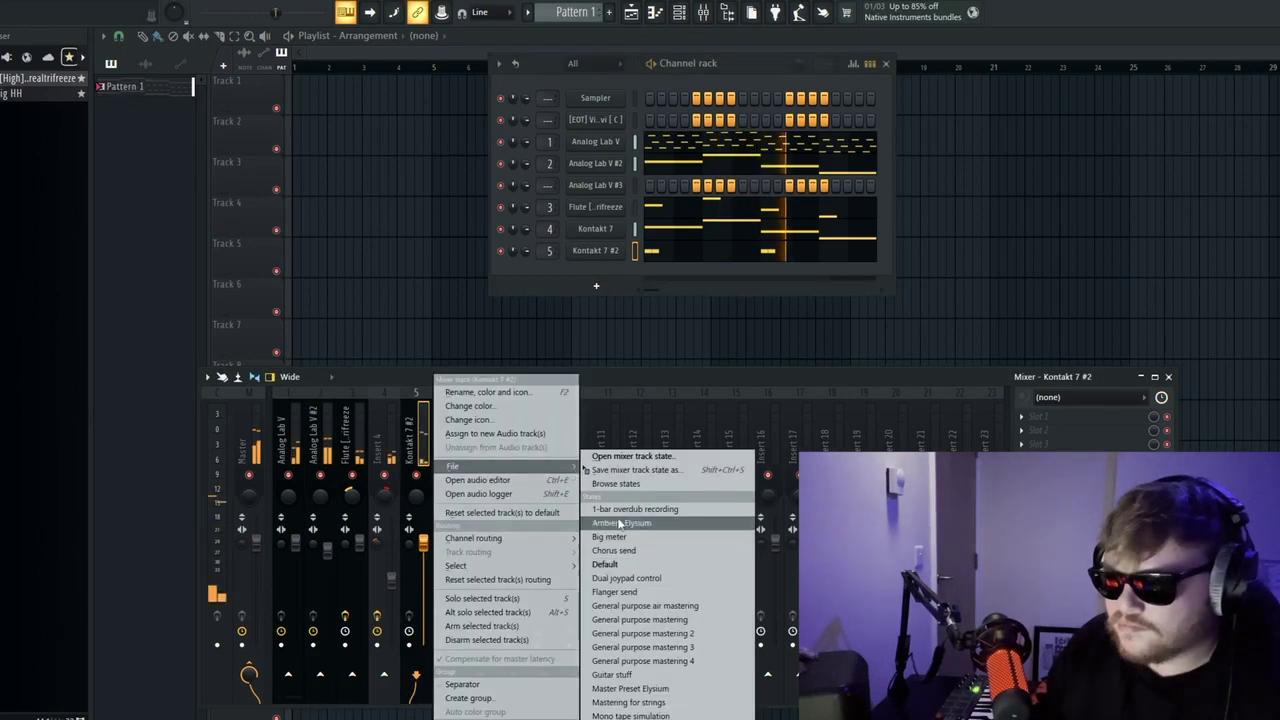
click(660, 520)
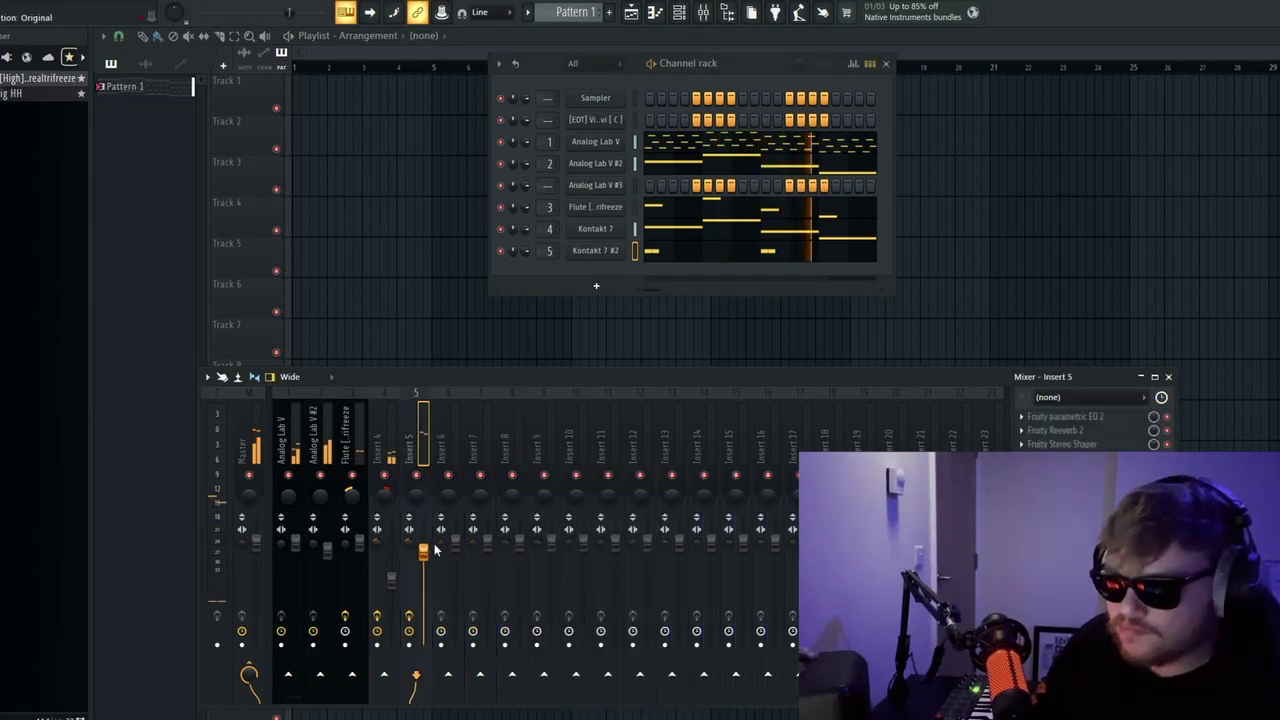
Step: Set Insert 5's stereo separation to 50% separated and lower its fader to about -6.2 dB, stopping playback
right_click(434, 549)
click(440, 600)
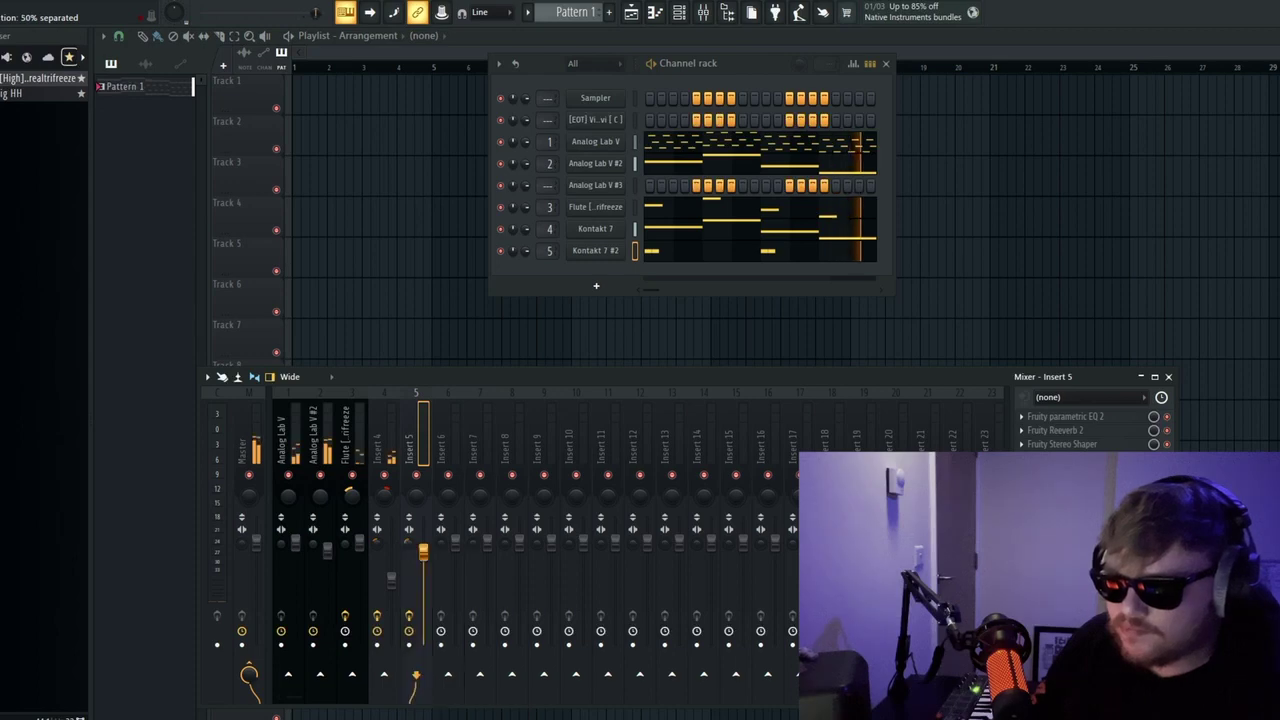
drag(423, 553, 423, 567)
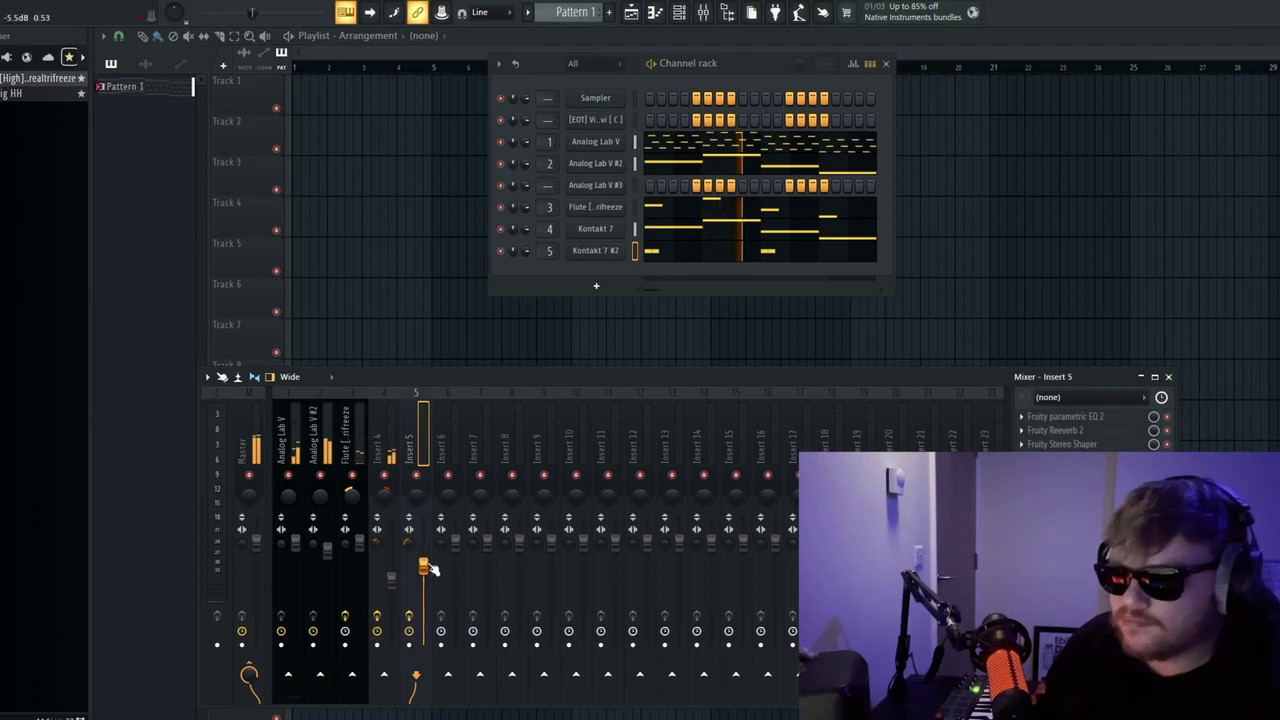
drag(431, 568, 425, 576)
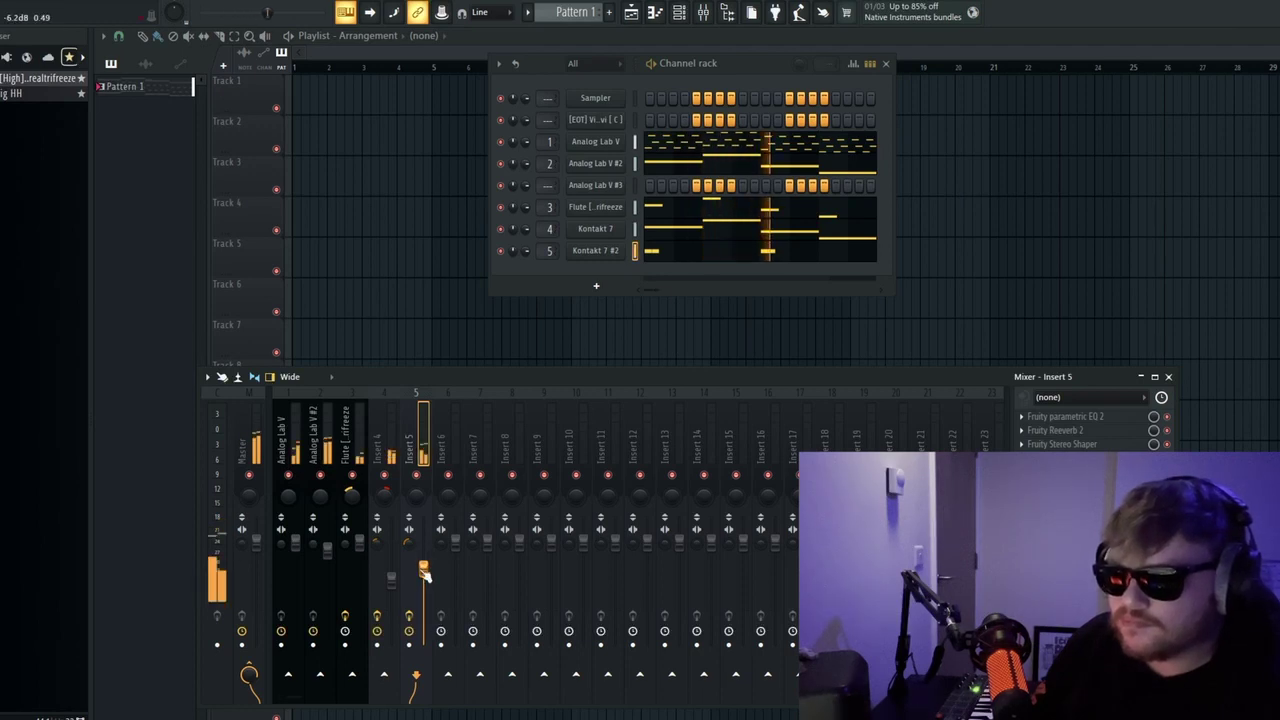
key(space)
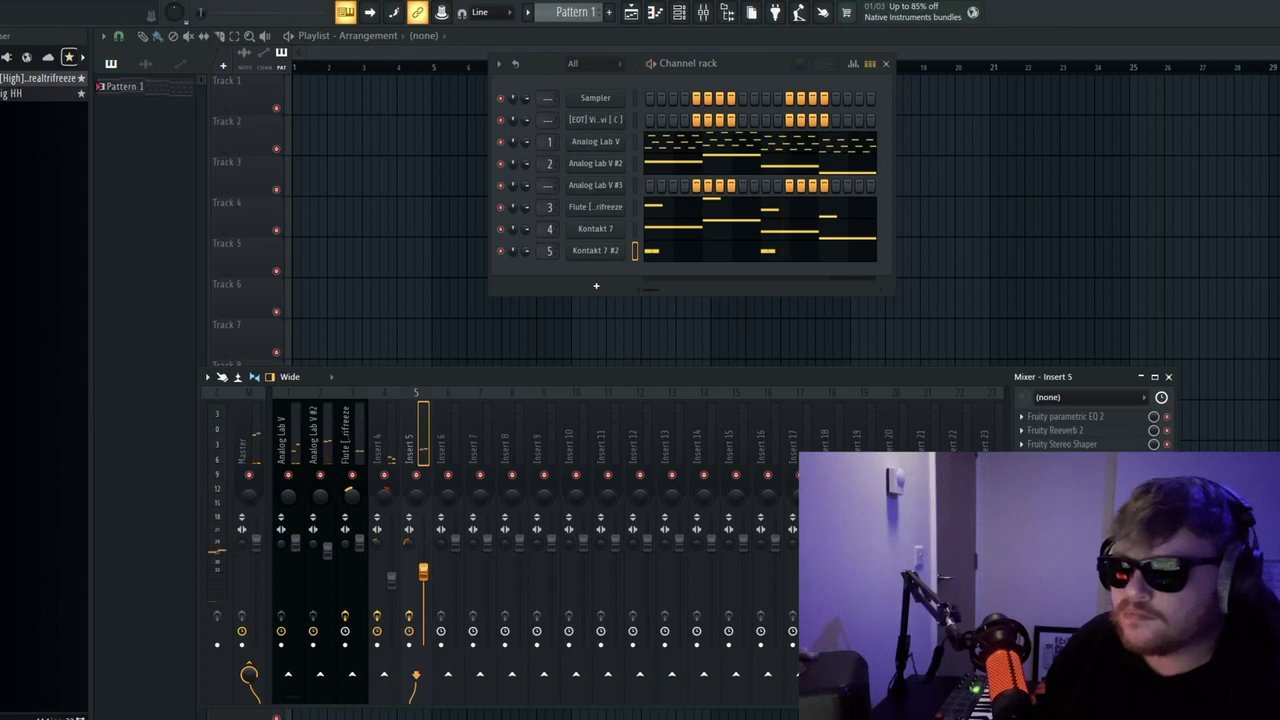
Step: Add PanCake2-64bit in Insert 5's fourth effect slot and close the plugin window
click(1065, 458)
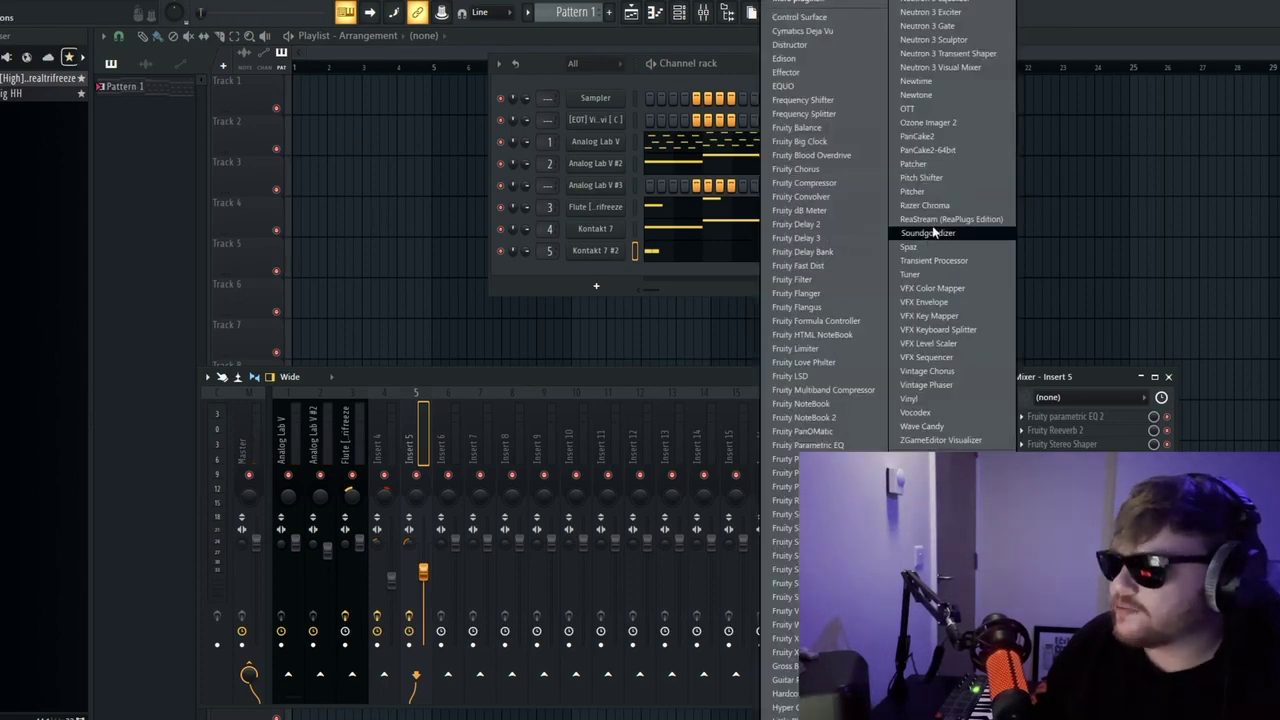
click(928, 150)
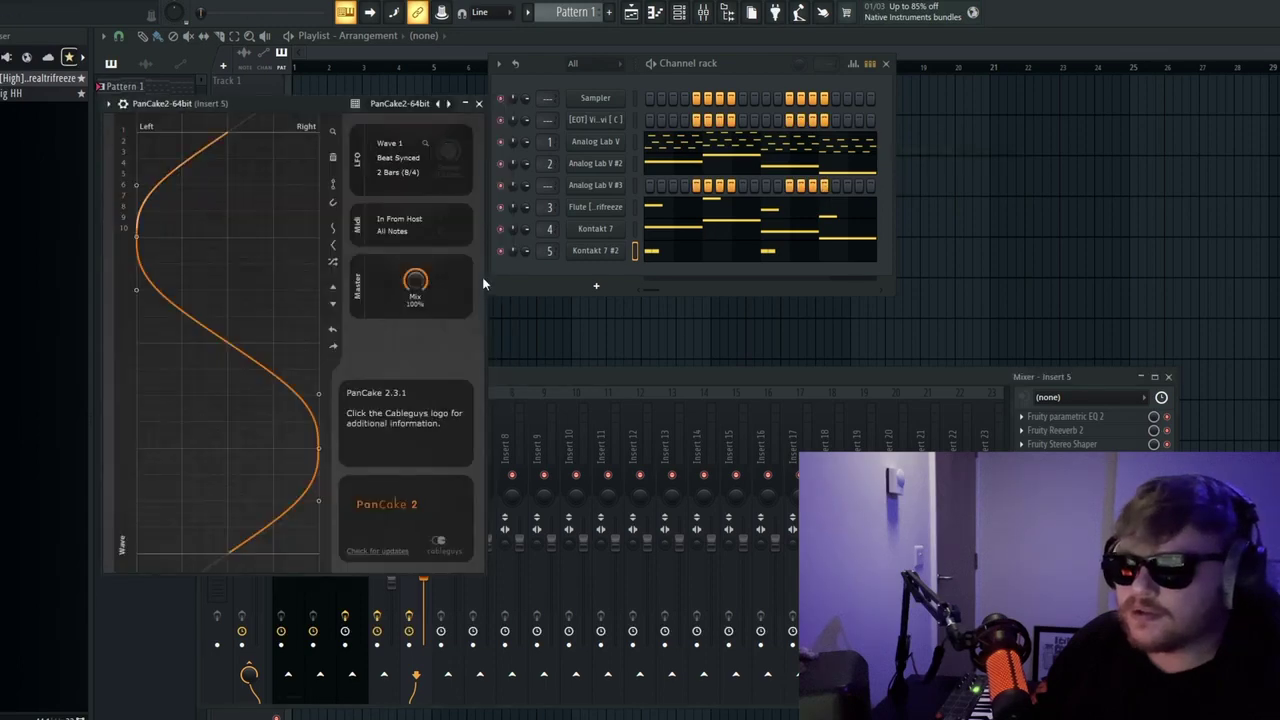
click(480, 104)
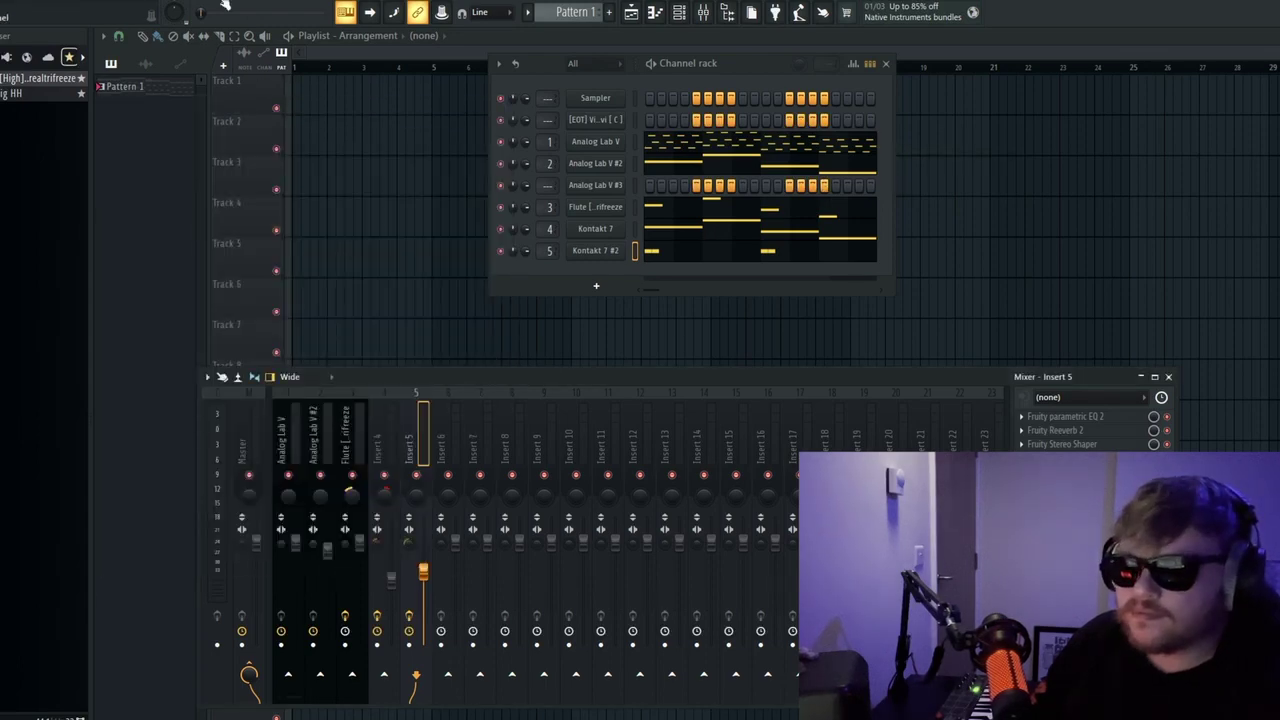
Step: Add Fruity Blood Overdrive to Insert 5 with a slight pre-amp boost, and lower the track's fader while listening
key(space)
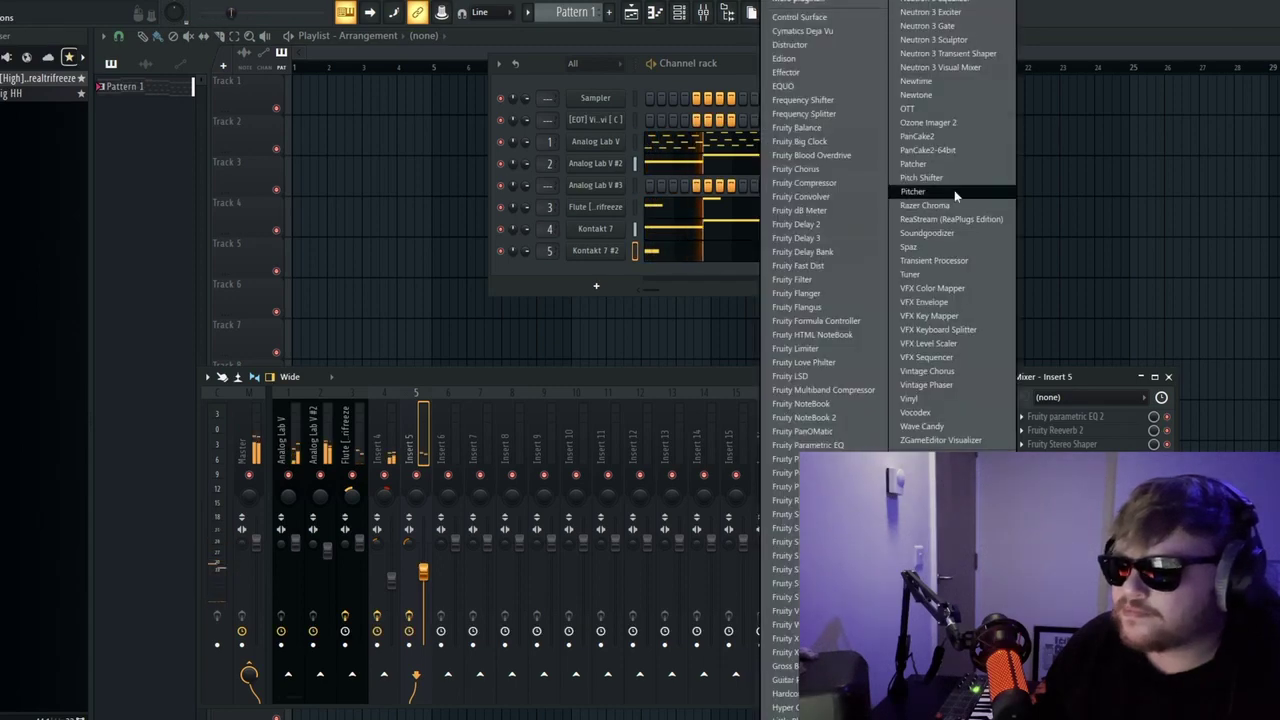
click(815, 155)
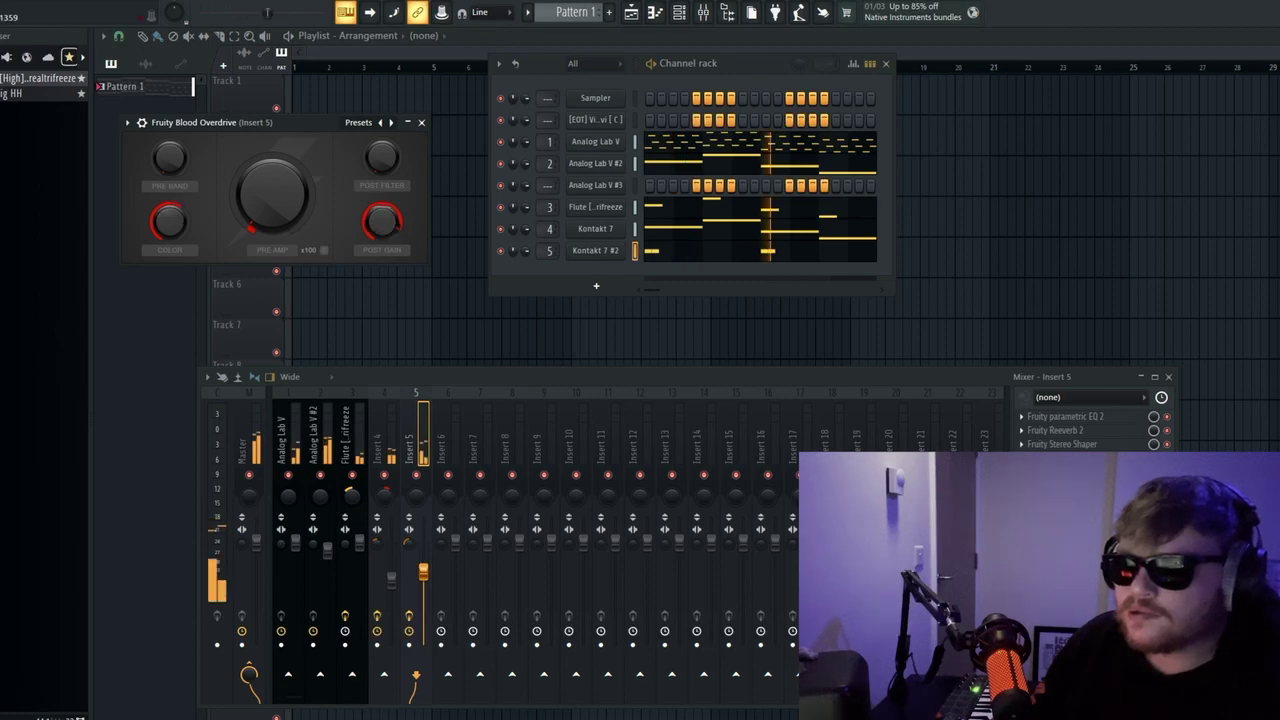
click(423, 572)
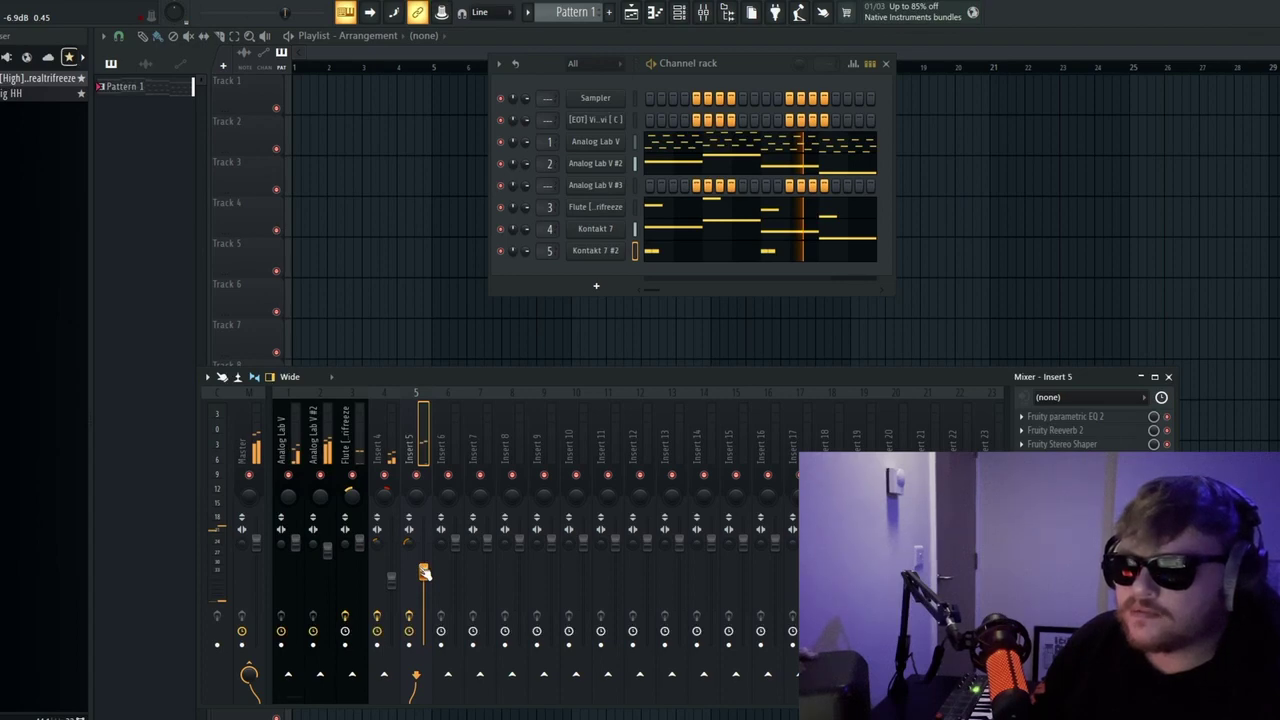
drag(423, 572, 423, 595)
key(space)
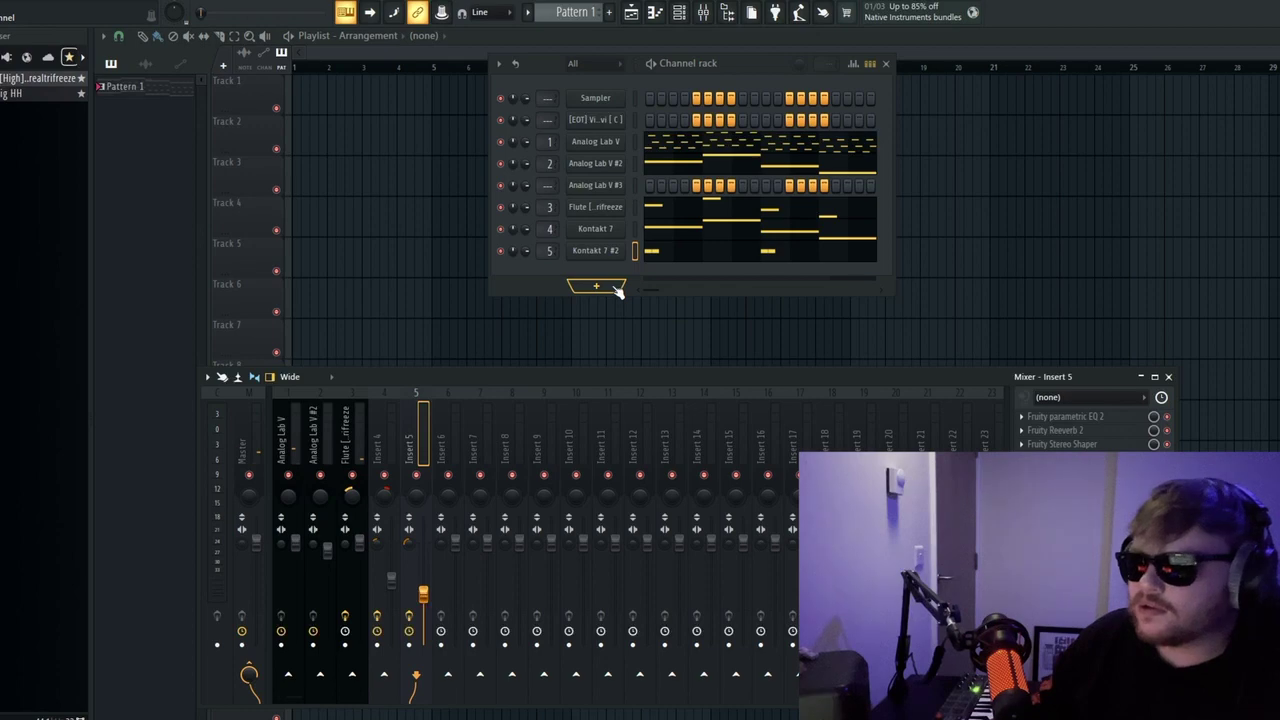
Step: Delete the unused [EOT] and Analog Lab V #3 channels from the channel rack
key(alt+Delete)
key(Return)
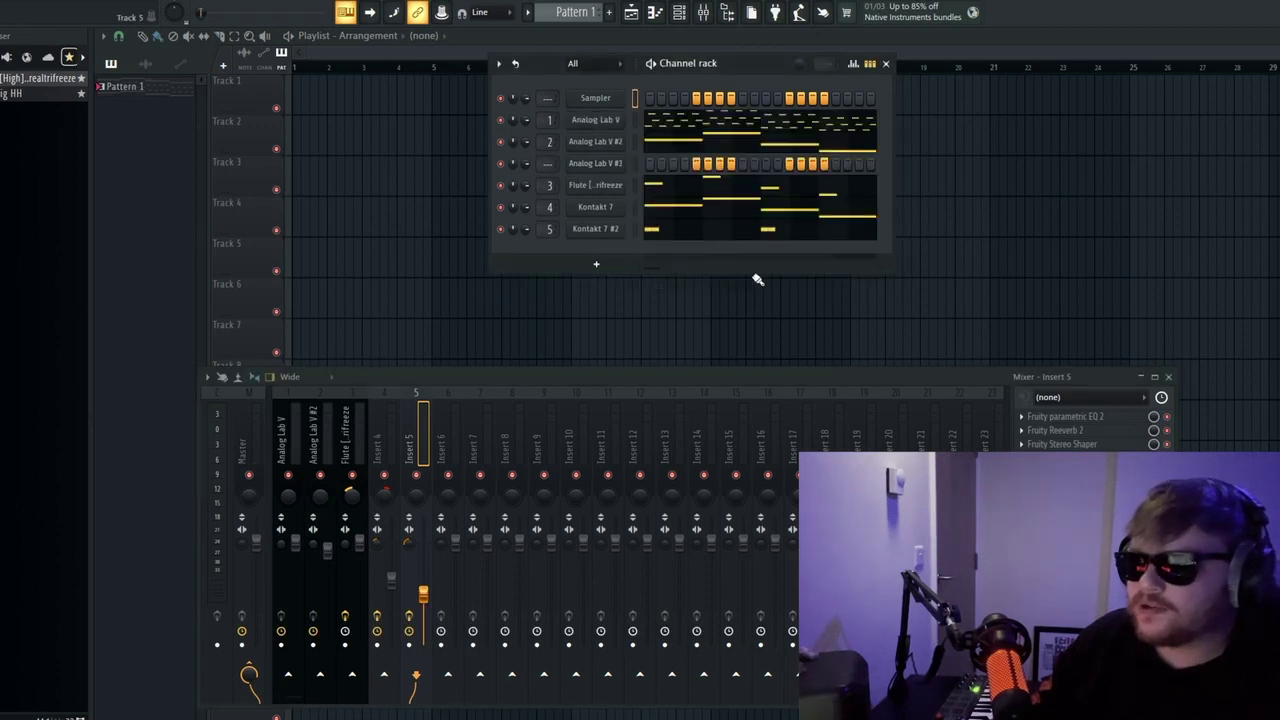
right_click(622, 160)
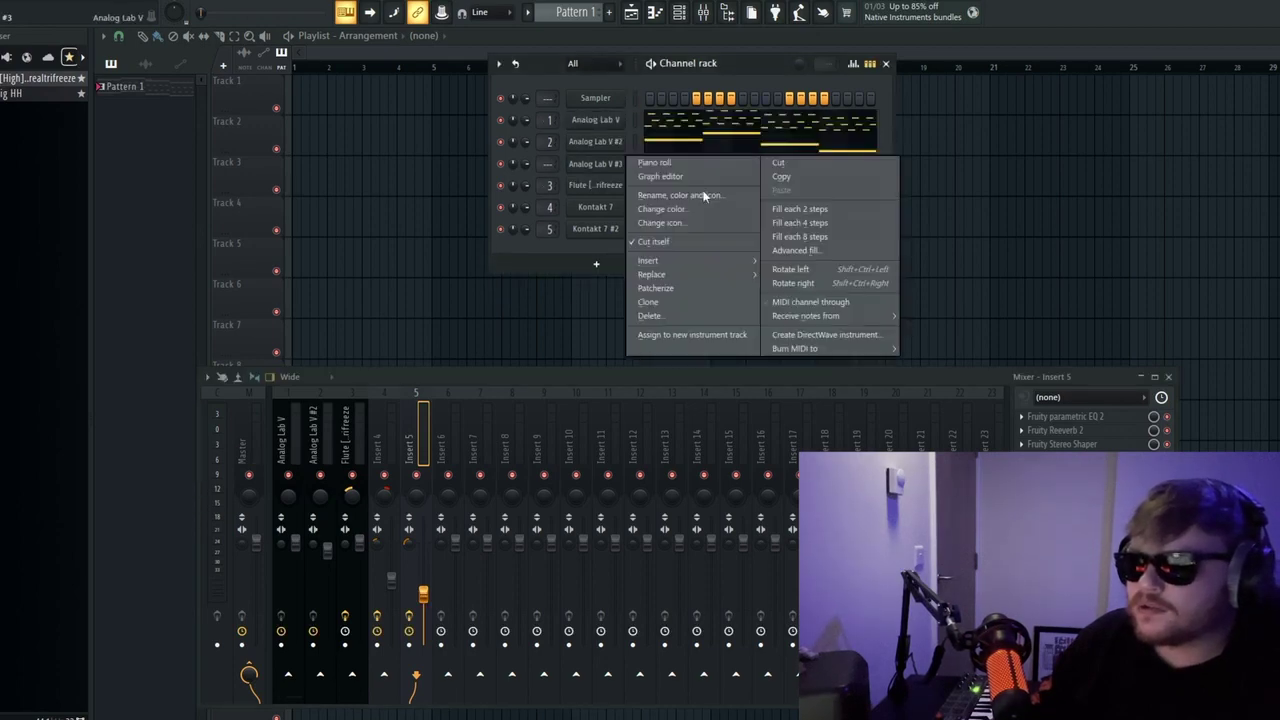
click(688, 316)
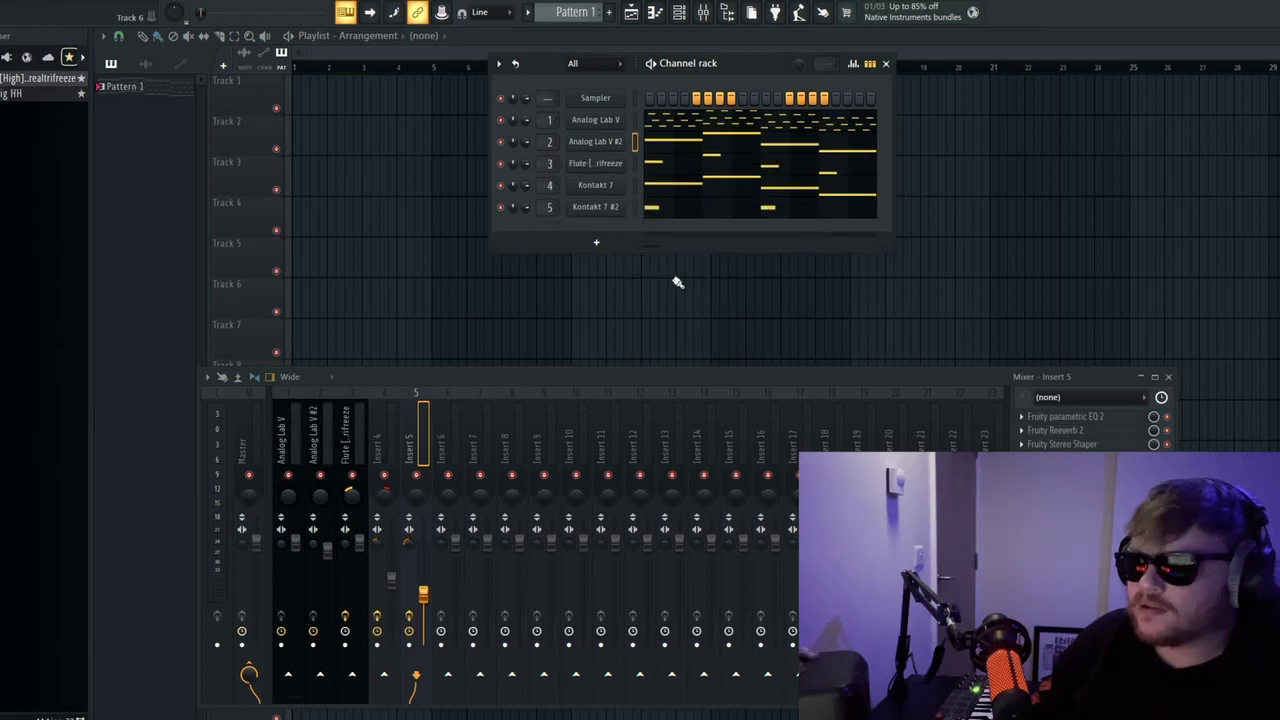
Step: Replace the Analog Lab V #2 channel's instrument with Omnisphere
right_click(598, 144)
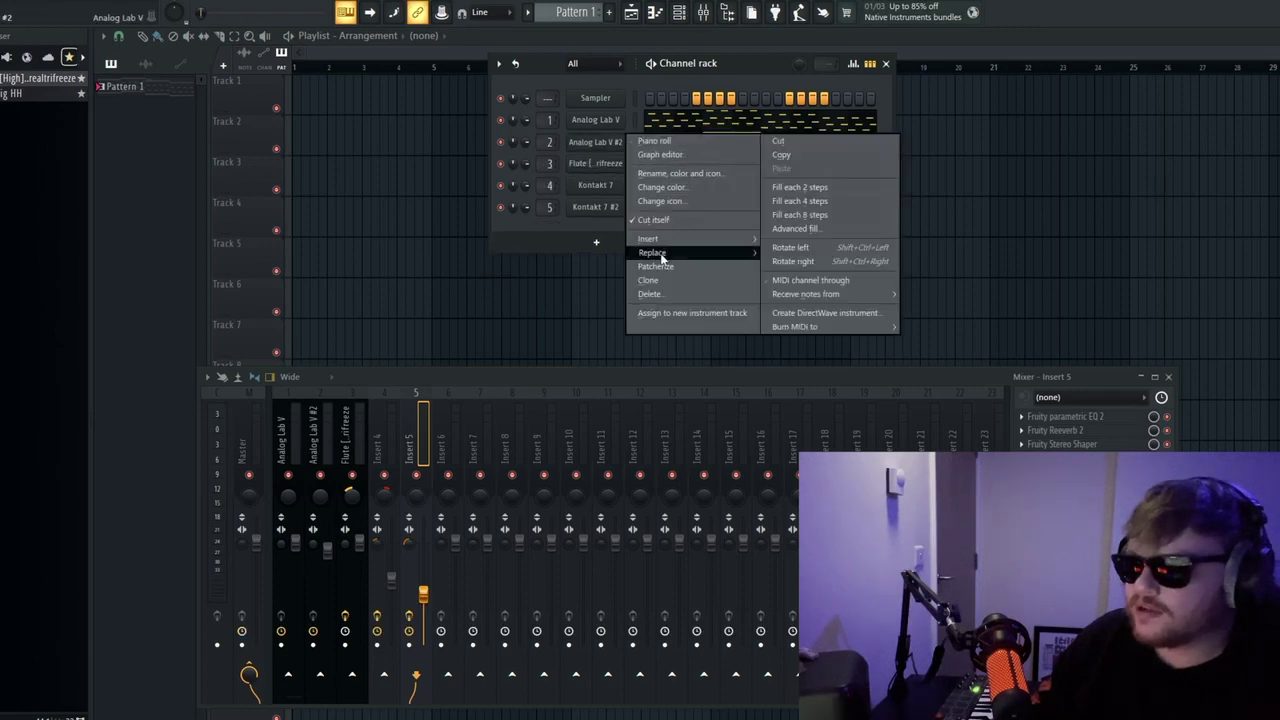
mouse_move(670, 253)
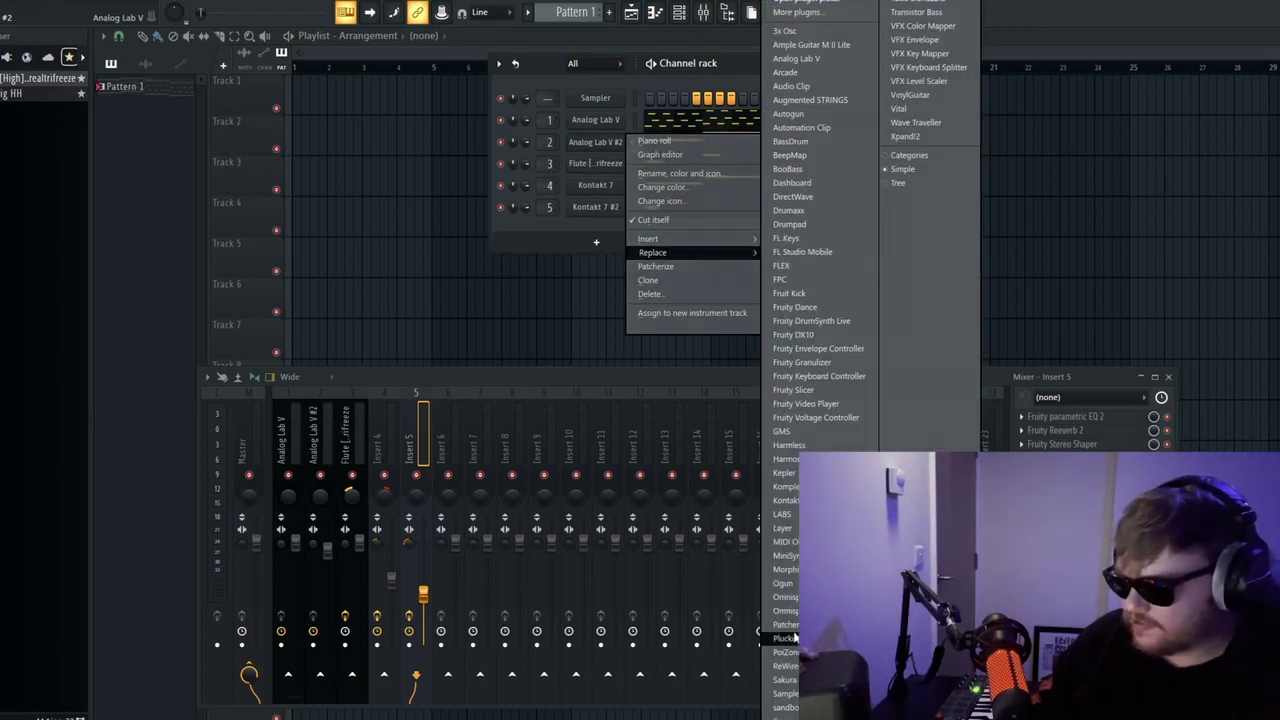
click(785, 597)
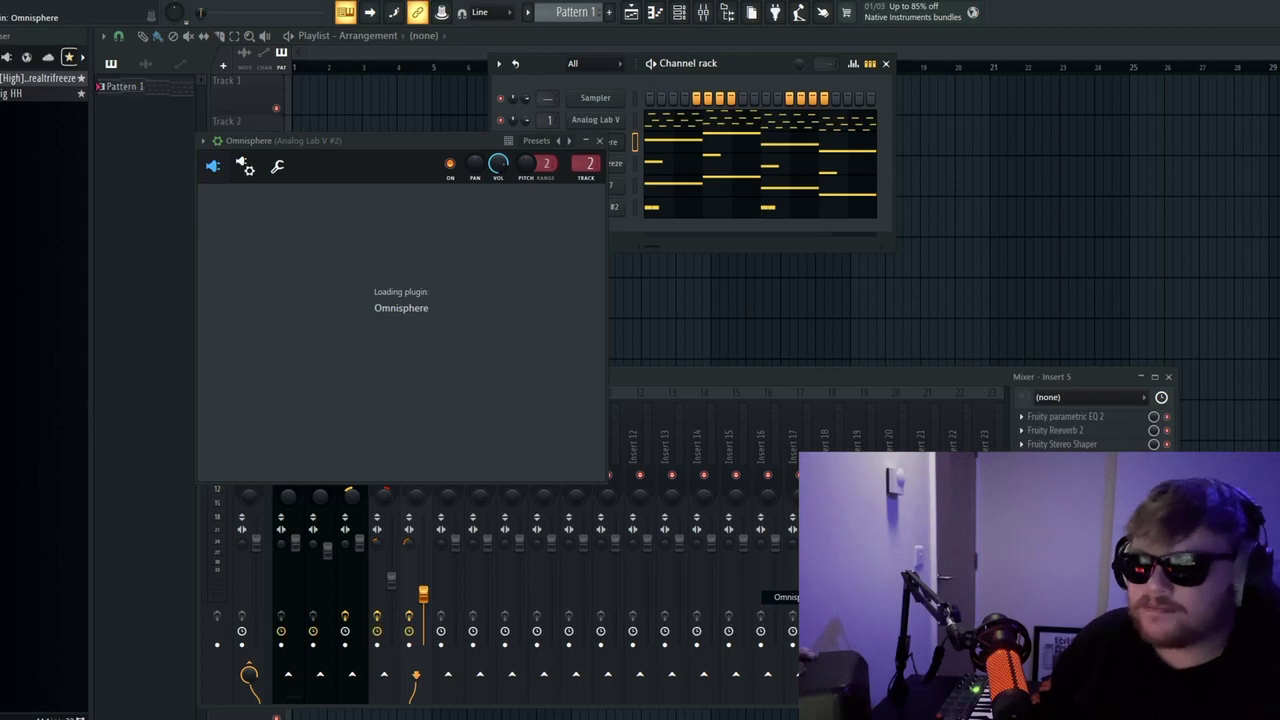
Step: Lower the Analog Lab V #2 mixer track to about -9.4 dB during playback and insert Fruity parametric EQ 2 in its first effect slot
key(space)
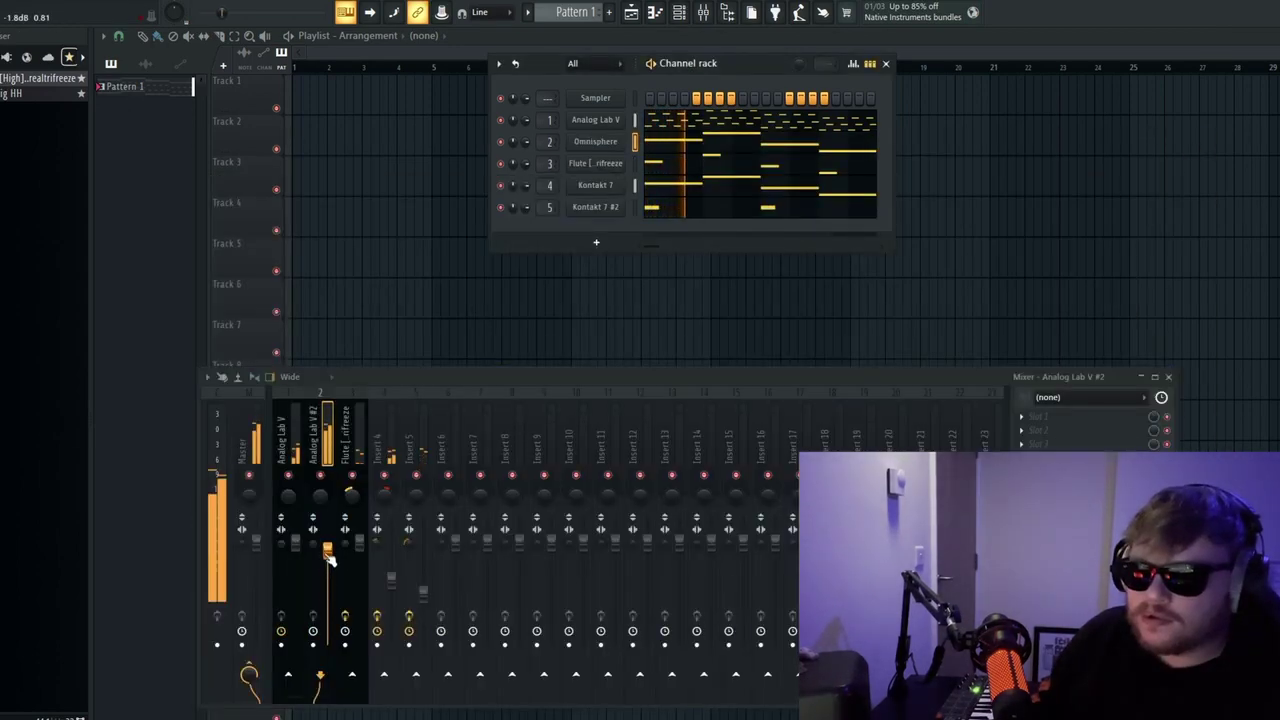
drag(327, 550, 327, 580)
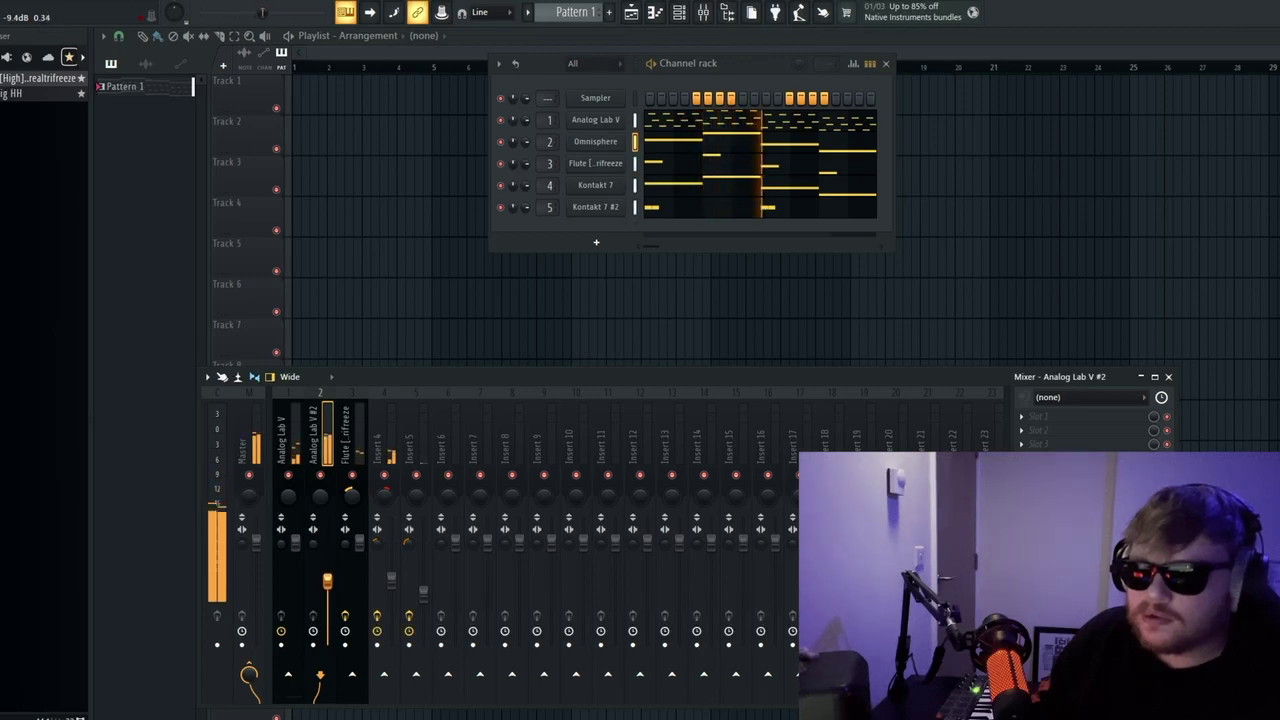
click(1036, 418)
mouse_move(1038, 428)
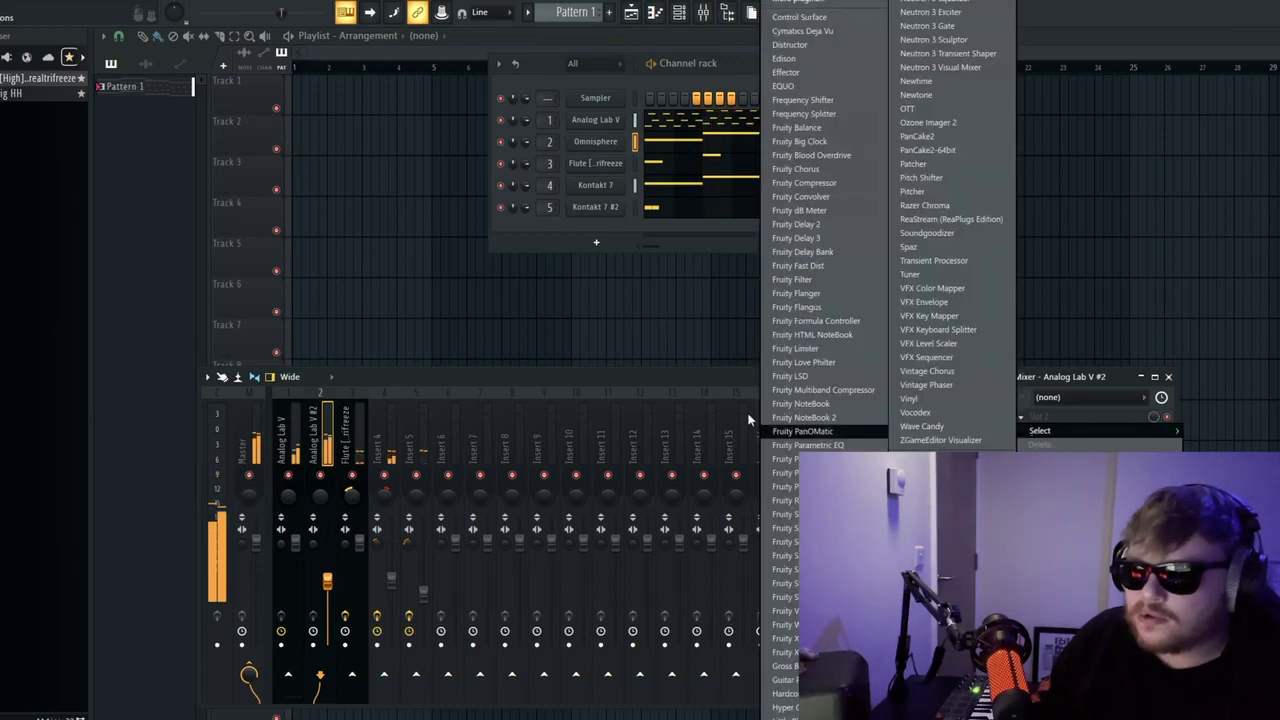
click(805, 452)
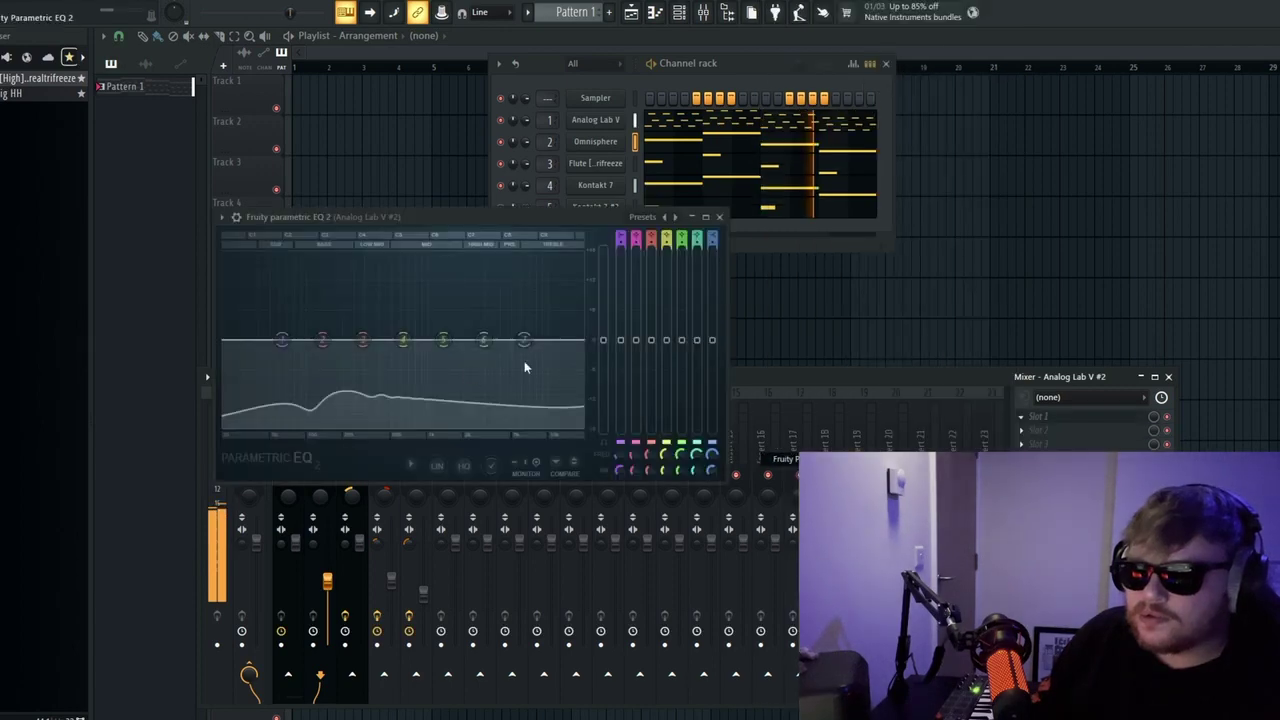
Step: Make EQ band 7 on Analog Lab V #2 a Steep 8 low pass, lower its cutoff to about 61%, and close the EQ
right_click(524, 342)
mouse_move(555, 380)
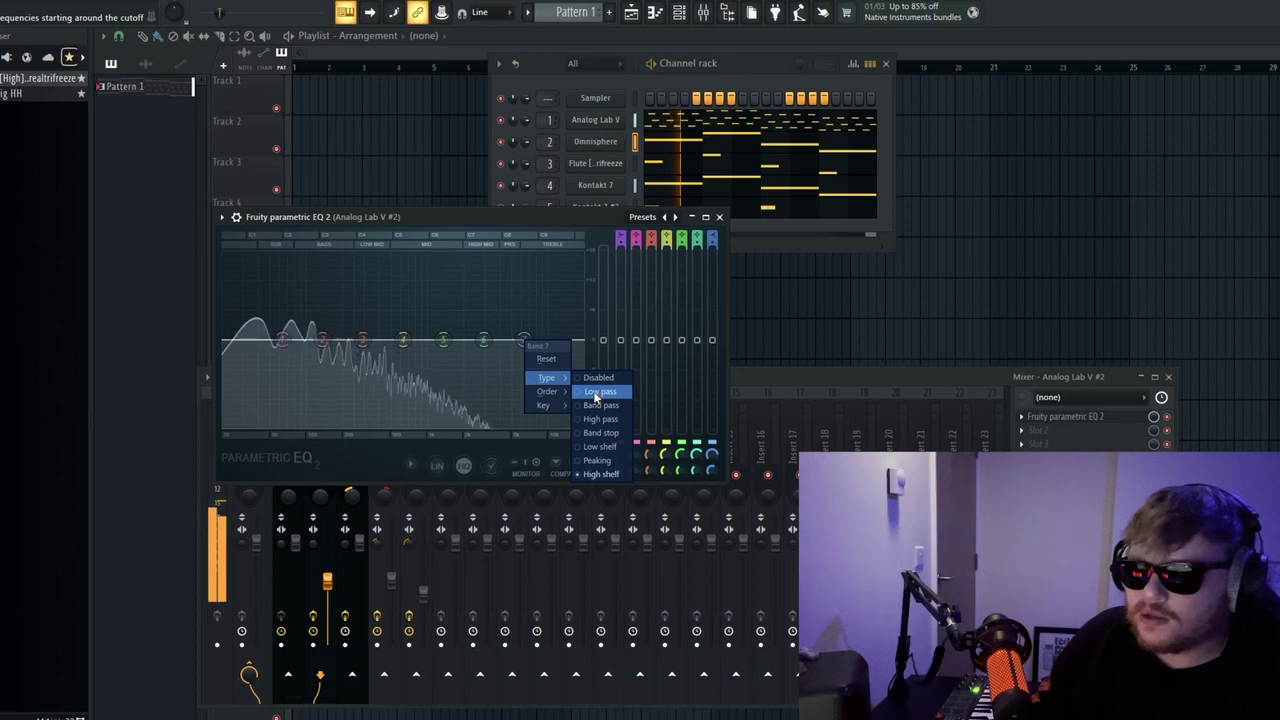
click(600, 391)
right_click(523, 341)
mouse_move(548, 391)
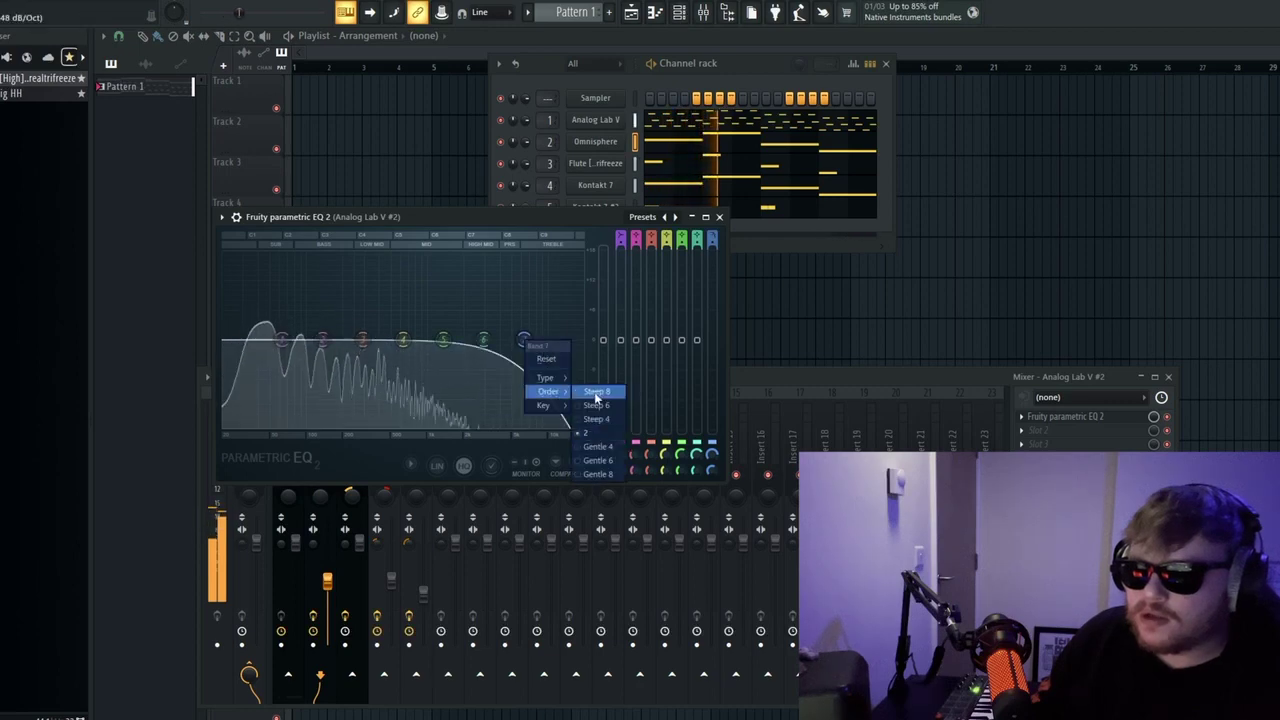
click(588, 392)
drag(523, 341, 425, 340)
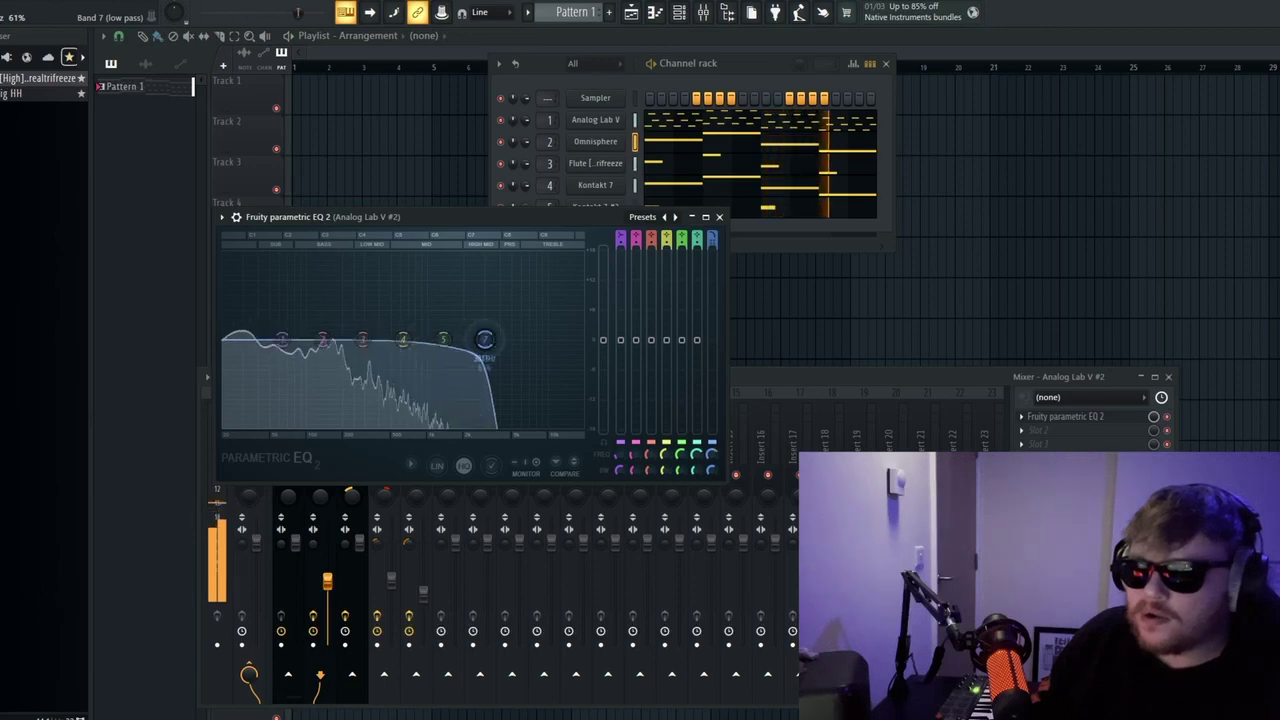
click(718, 216)
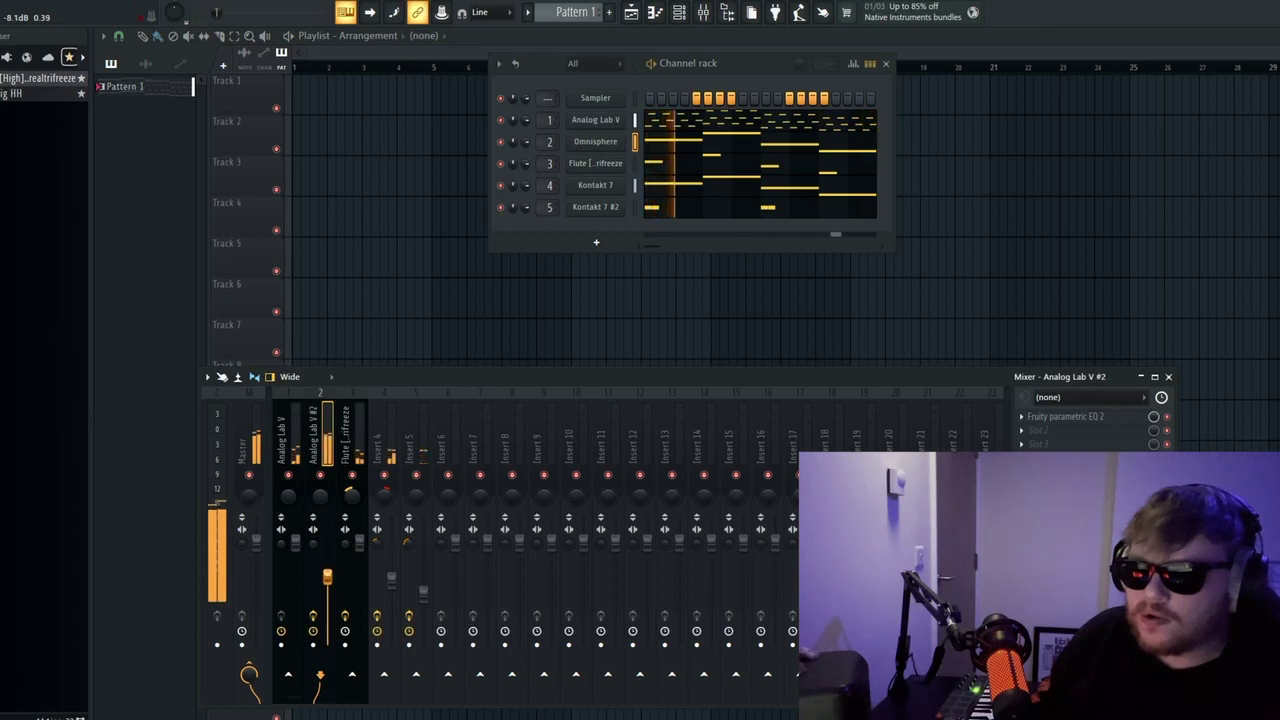
Step: Insert Fruity parametric EQ 2 in the first effect slot of the Analog Lab V mixer track
click(290, 450)
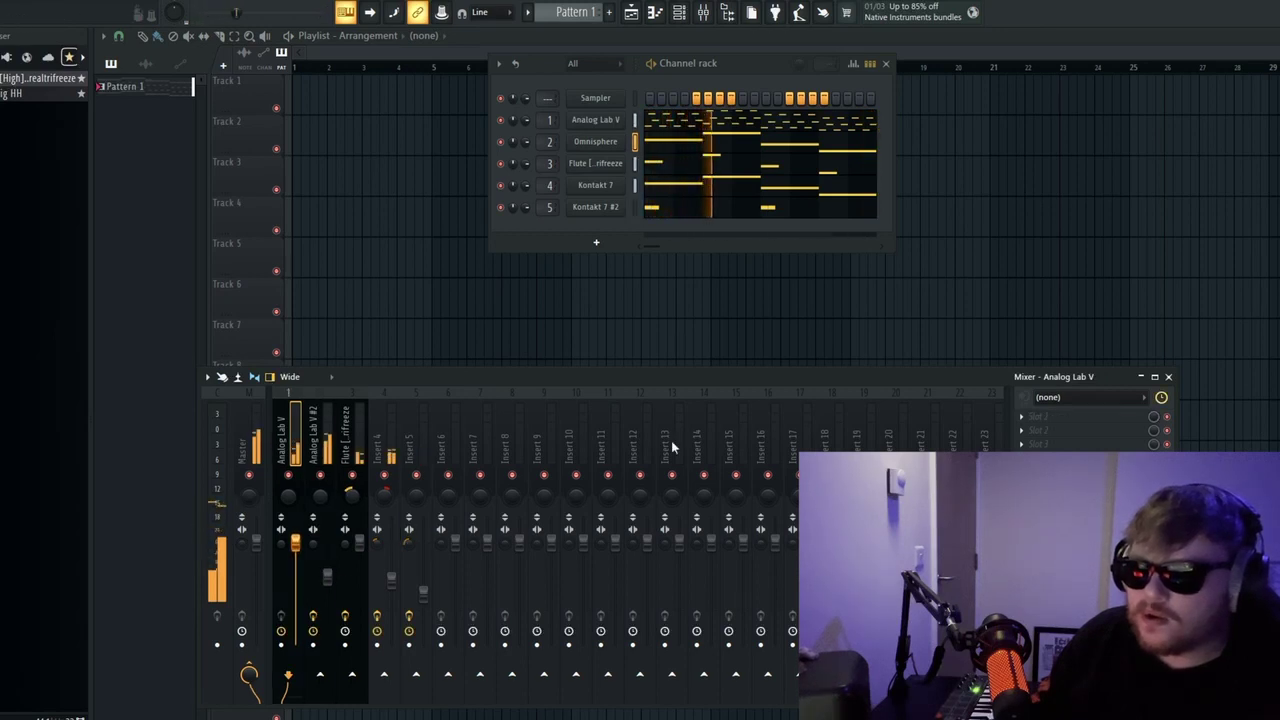
click(1040, 417)
mouse_move(1040, 430)
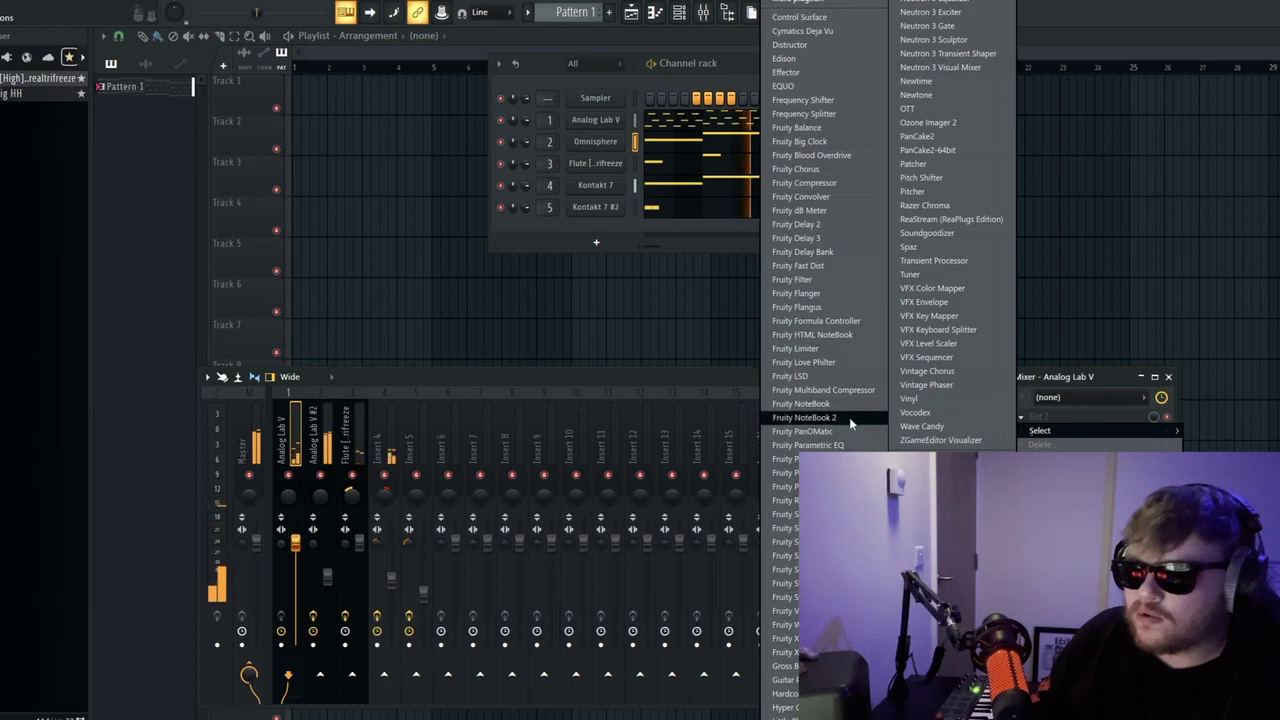
click(800, 458)
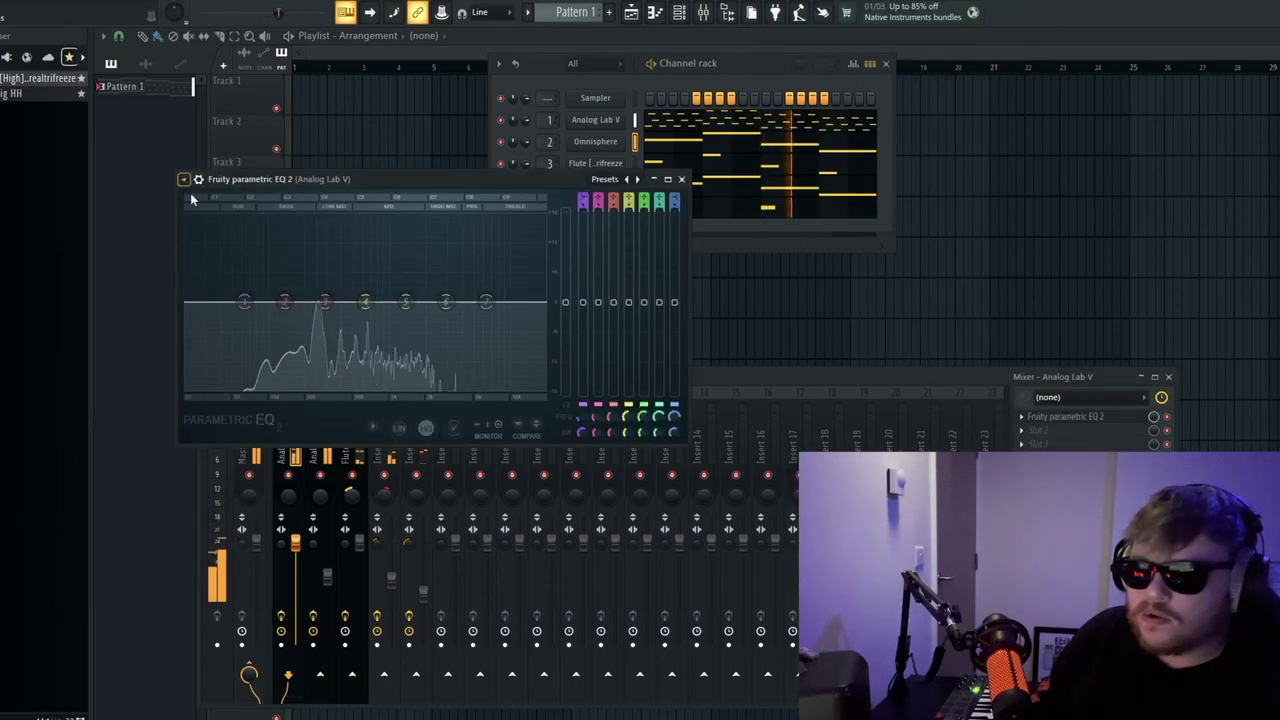
Step: Load the 40Hz + 18kHz cut preset in Analog Lab V's EQ, lower band 7's cutoff to about 55%, and close the EQ
click(184, 179)
mouse_move(203, 234)
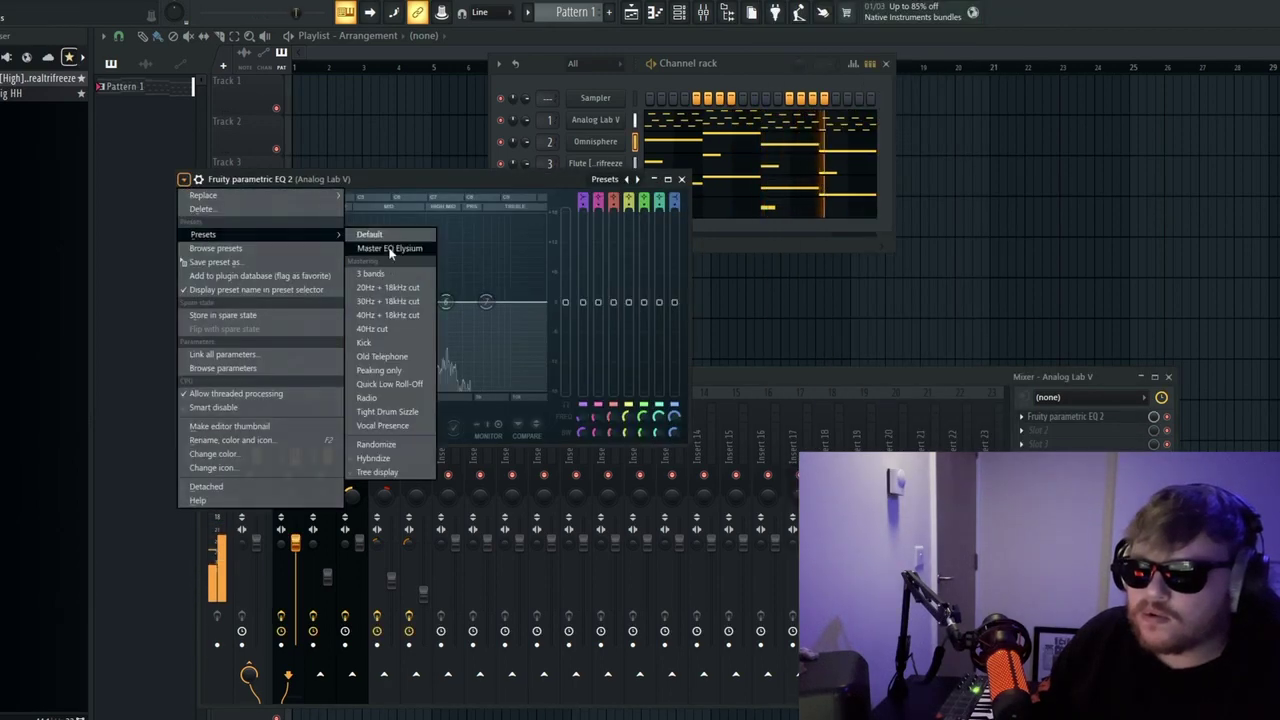
click(392, 316)
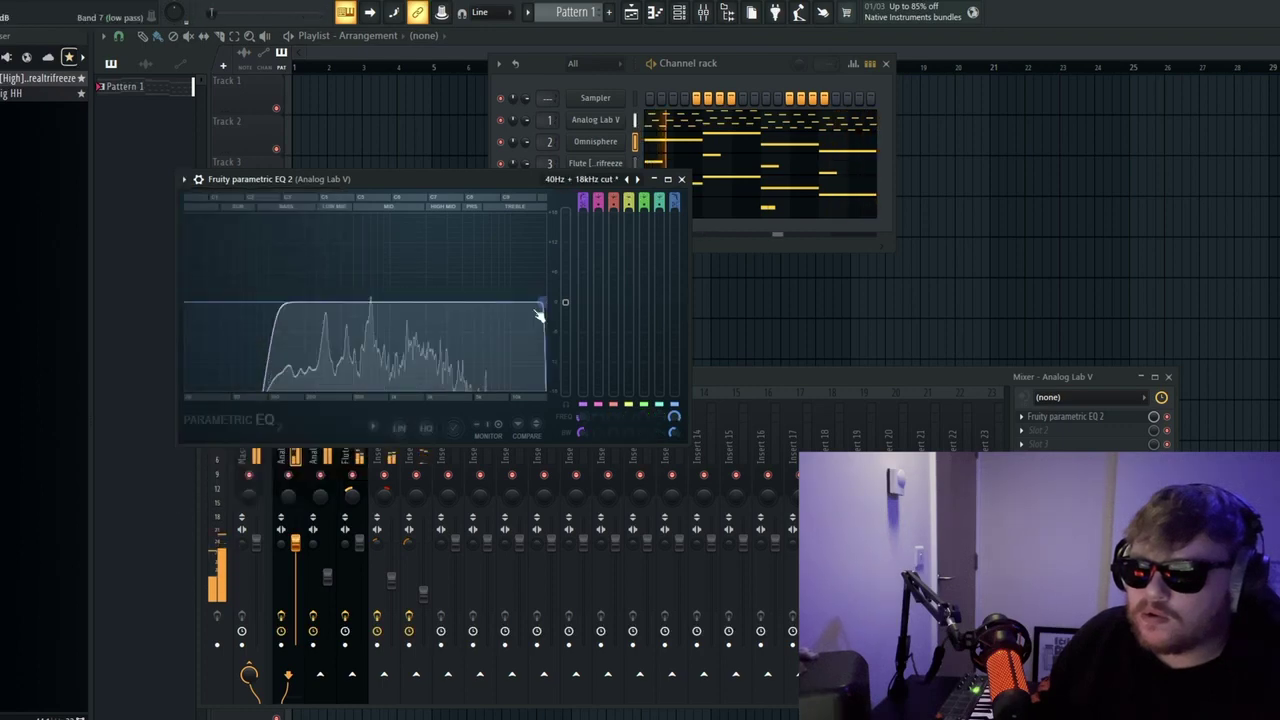
drag(541, 304, 503, 302)
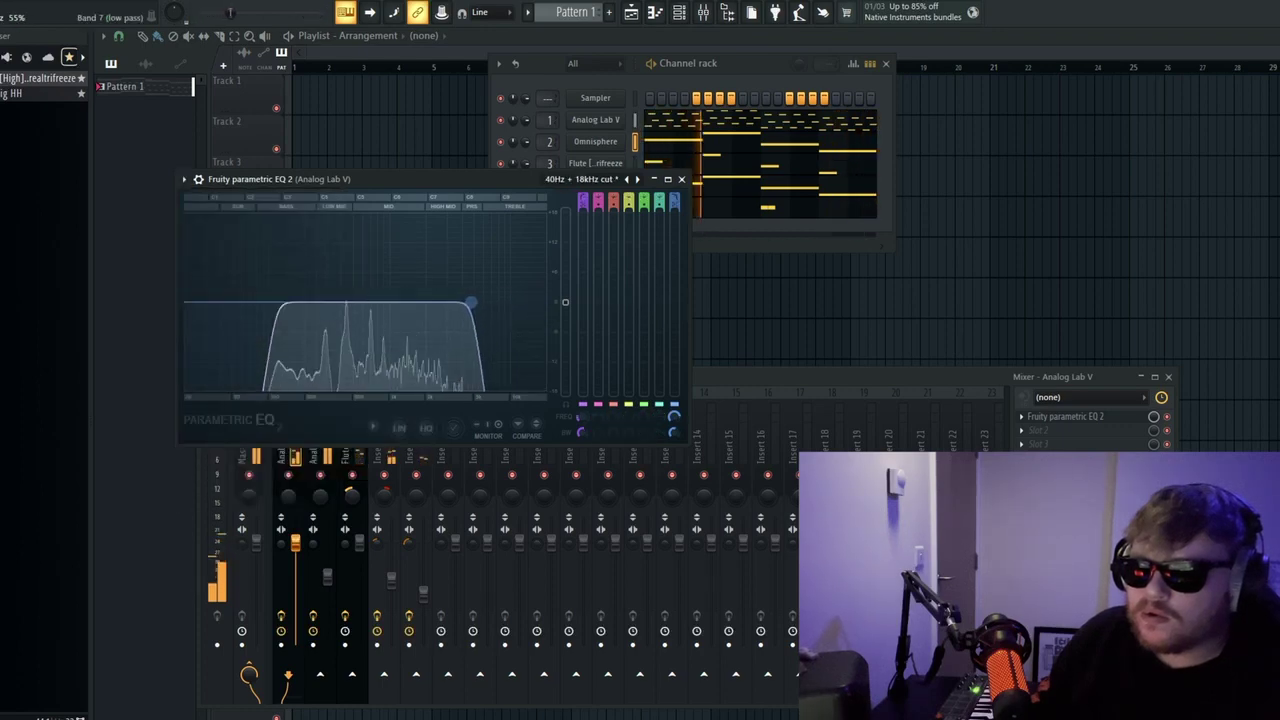
click(681, 179)
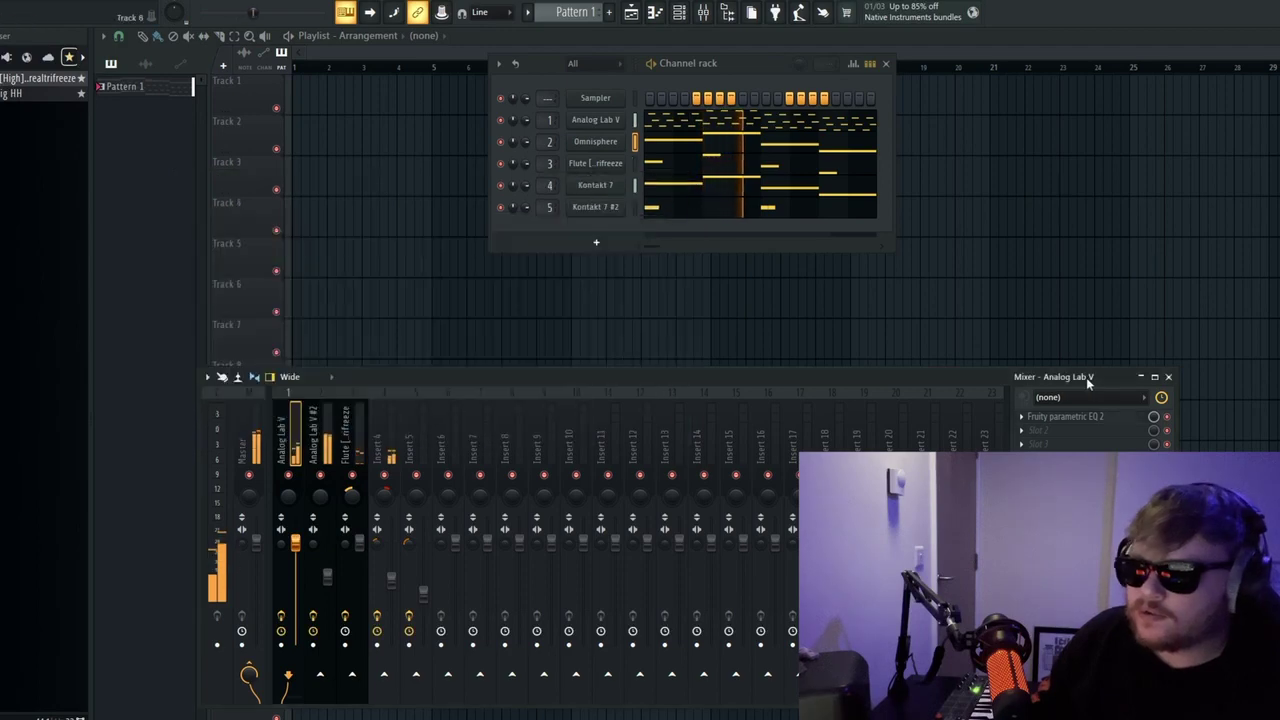
Step: Split Pattern 1 by channel and place all five resulting patterns on playlist Tracks 1 to 5, starting at bar 1
click(1170, 378)
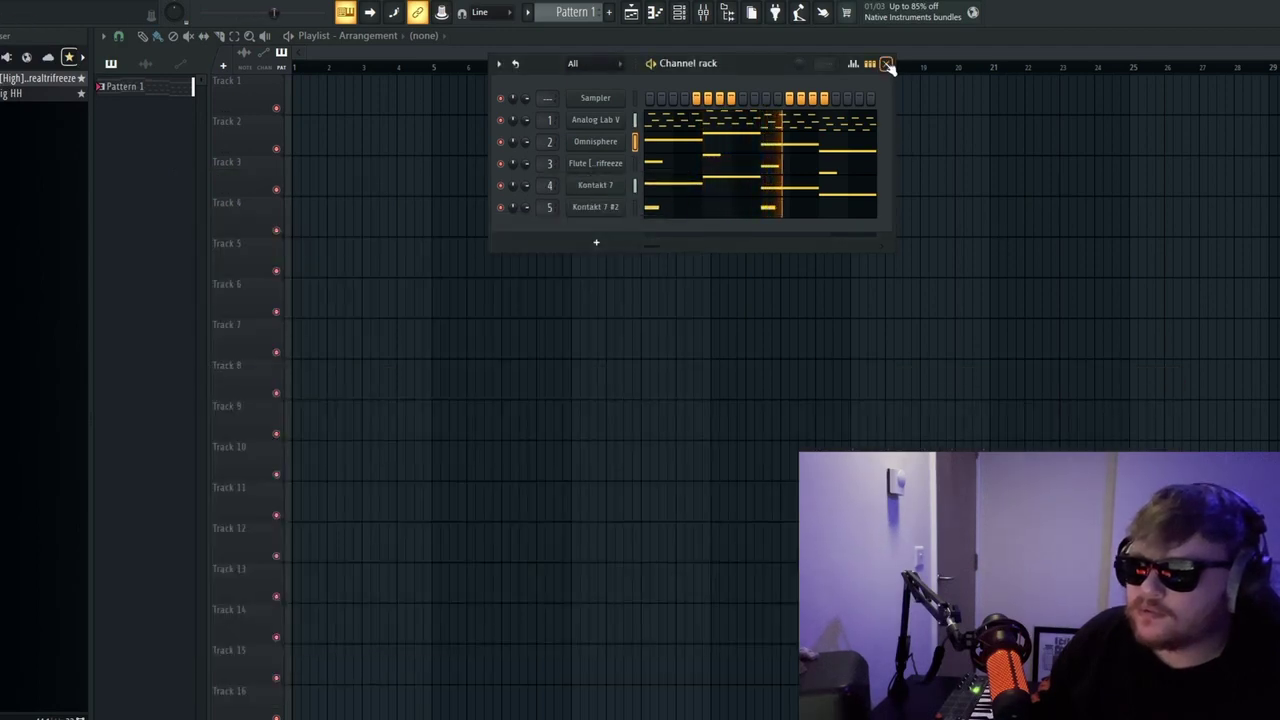
click(886, 64)
right_click(115, 94)
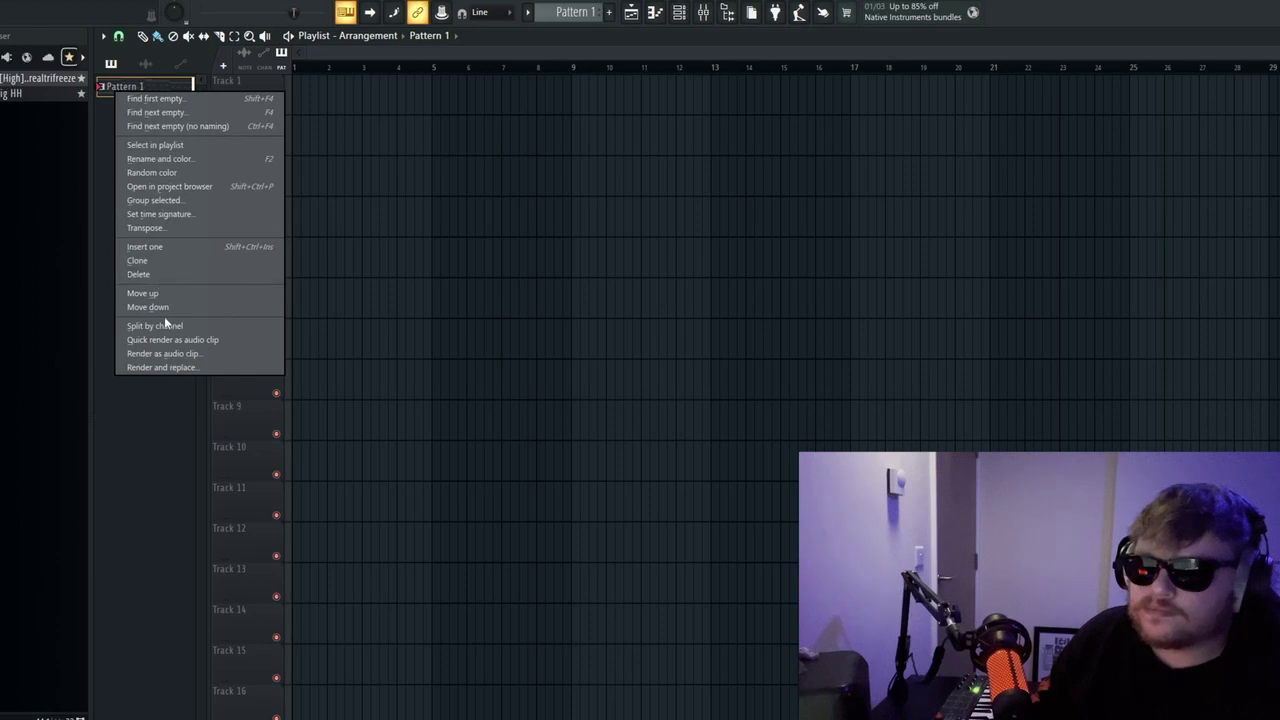
click(164, 325)
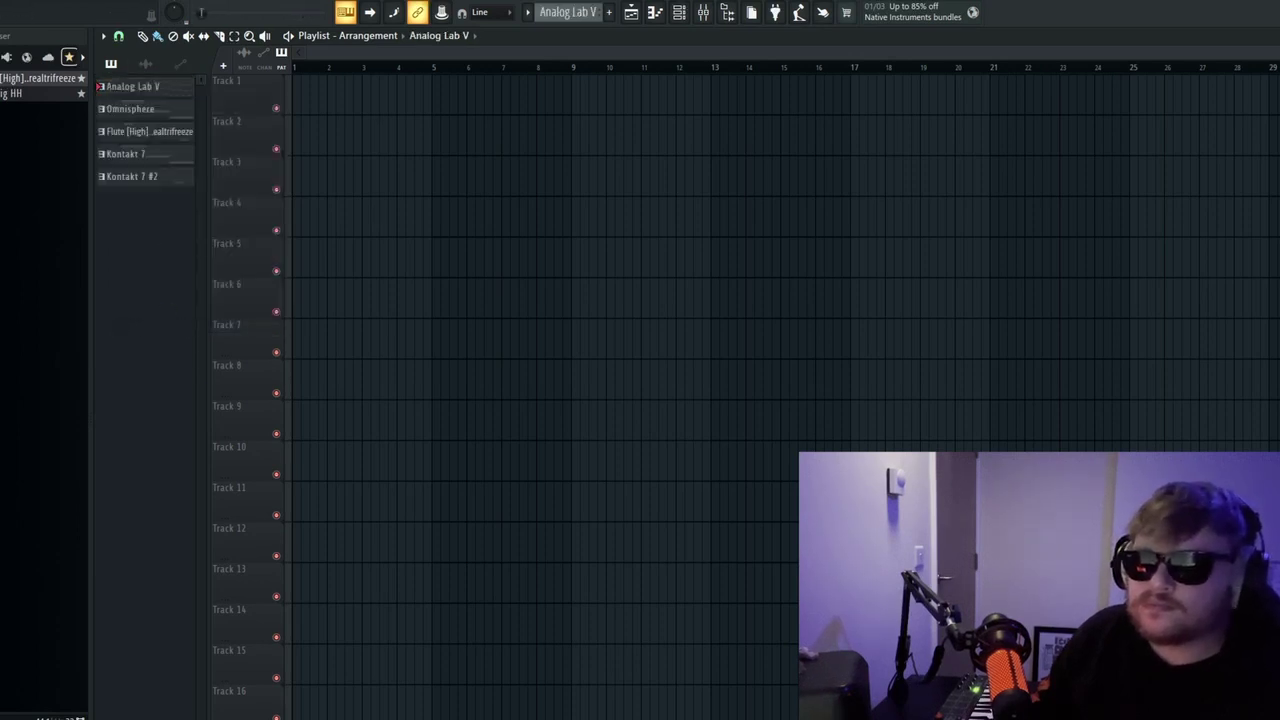
shift+click(164, 178)
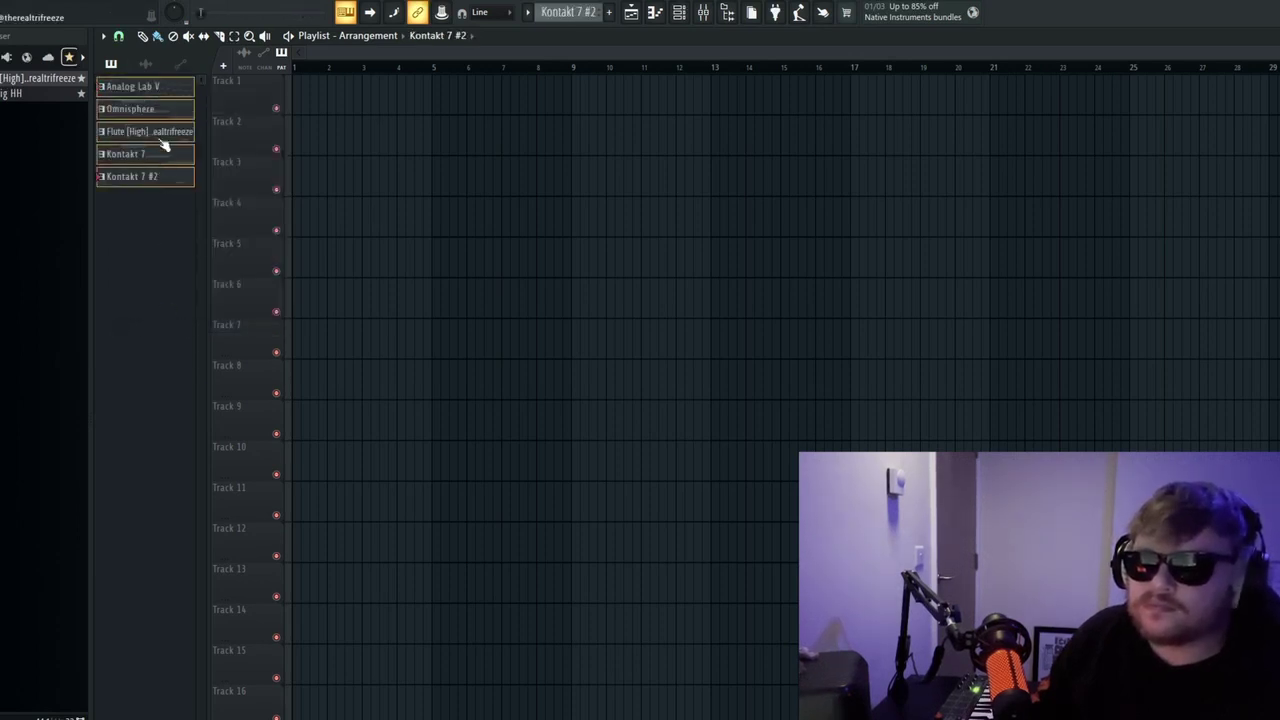
drag(289, 95, 291, 94)
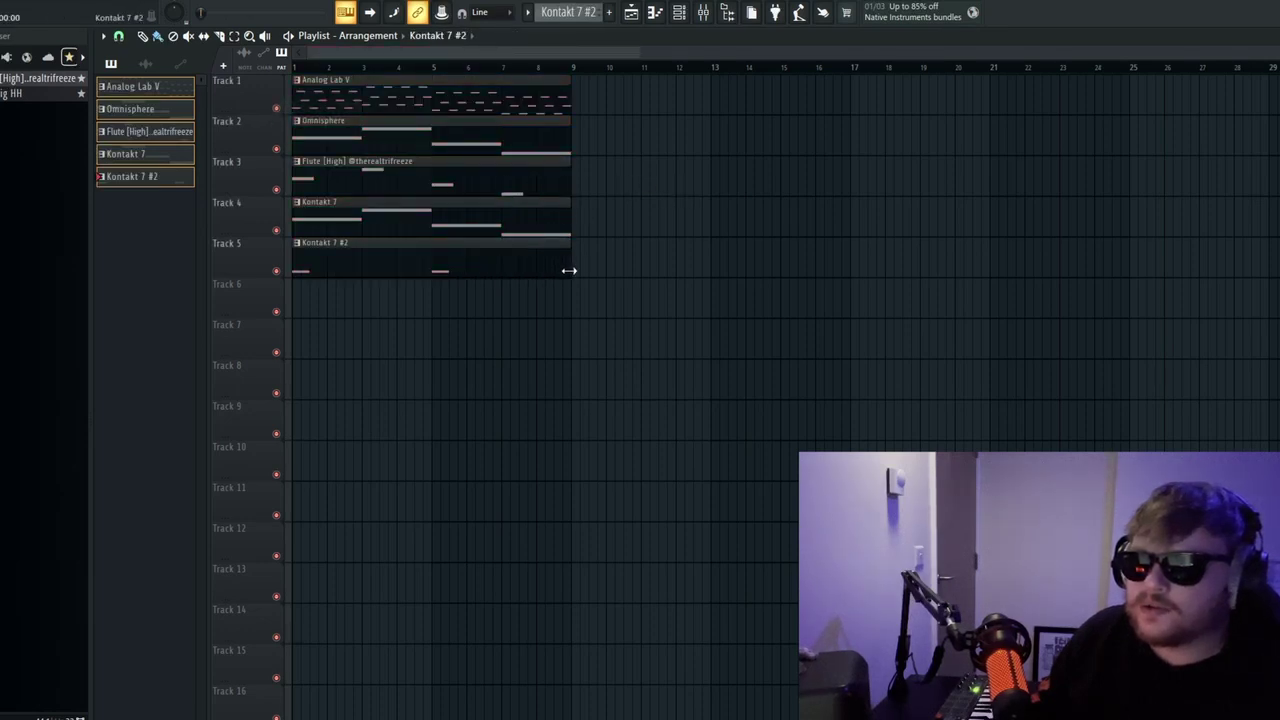
Step: Move the Omnisphere clip below the others, shift the lower clips up to fill Tracks 2 to 5, and play the arrangement
drag(489, 138, 486, 306)
drag(538, 394, 407, 176)
key(shift+Up)
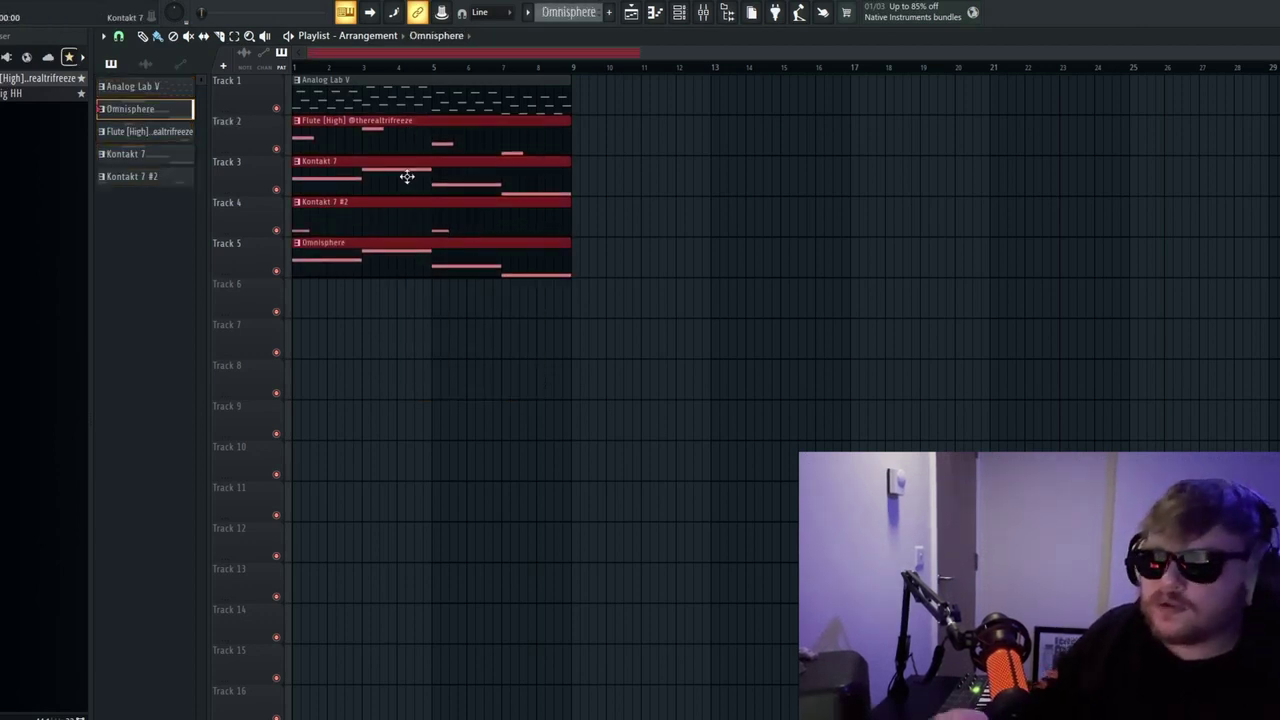
key(space)
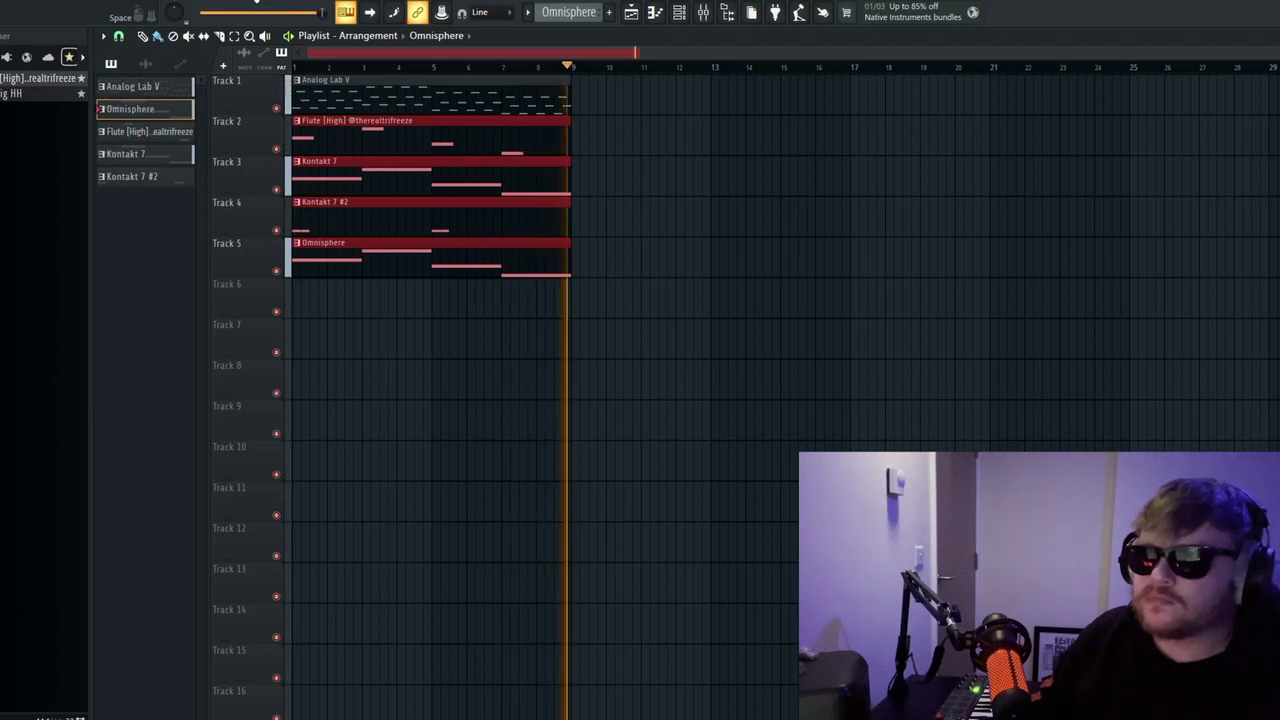
key(space)
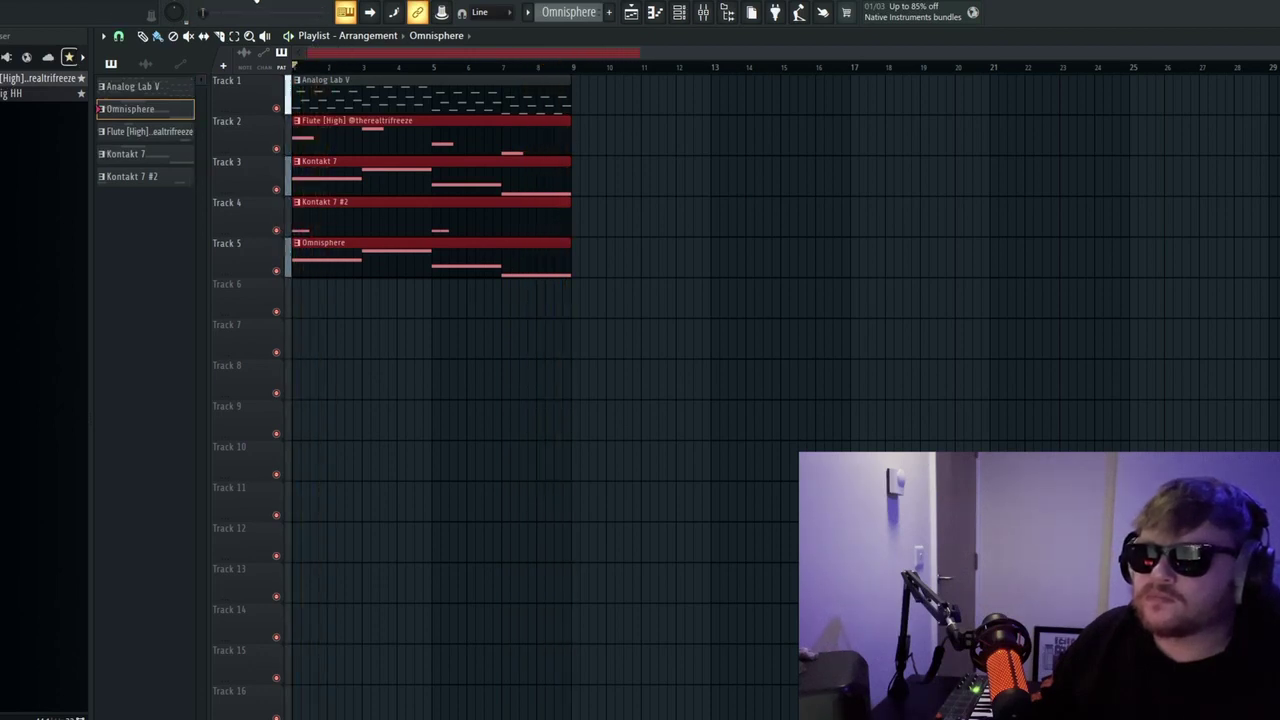